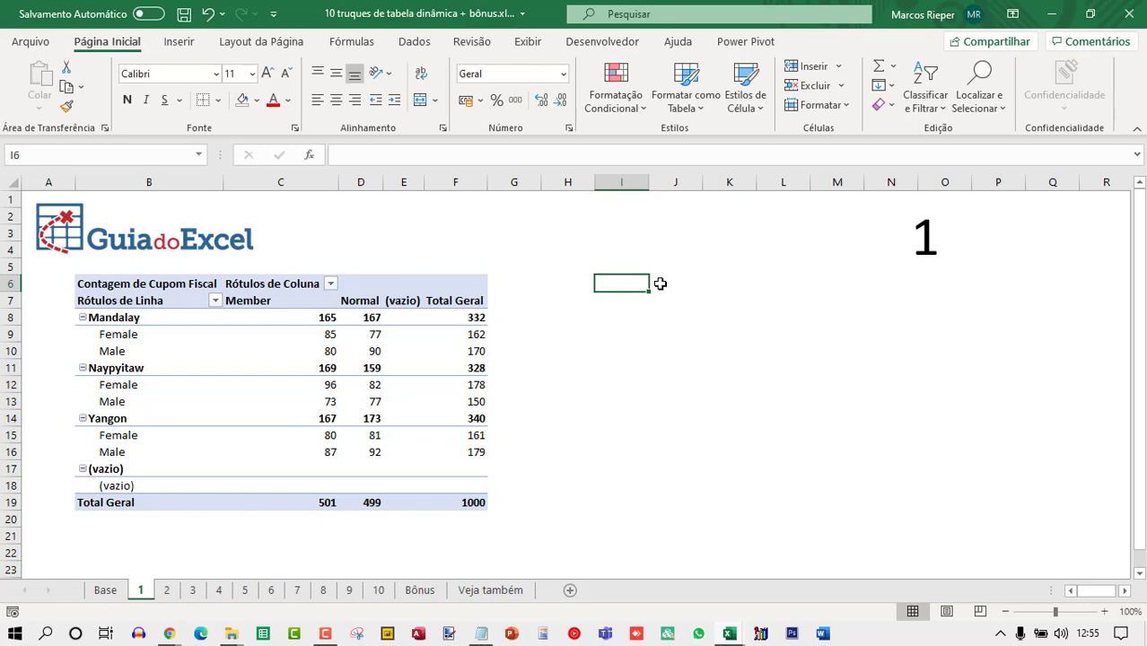
Inspect the (vazio) row and column entries in the existing pivot table.
left_click(404, 303)
left_click(106, 489)
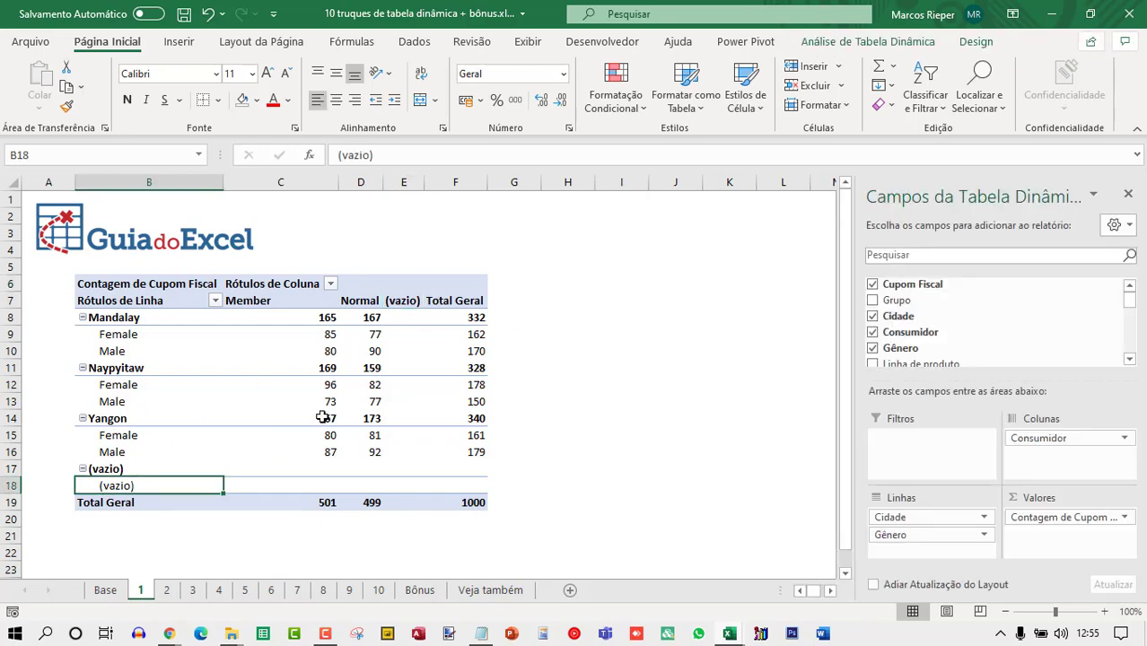
mouse_move(322, 417)
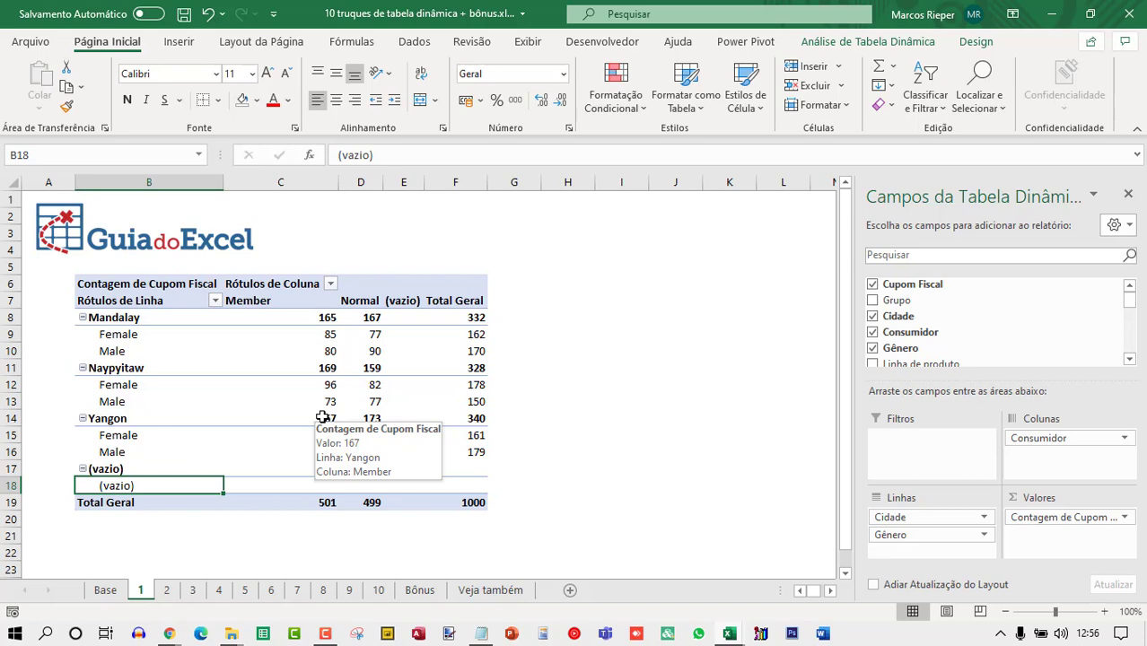
left_click(1130, 193)
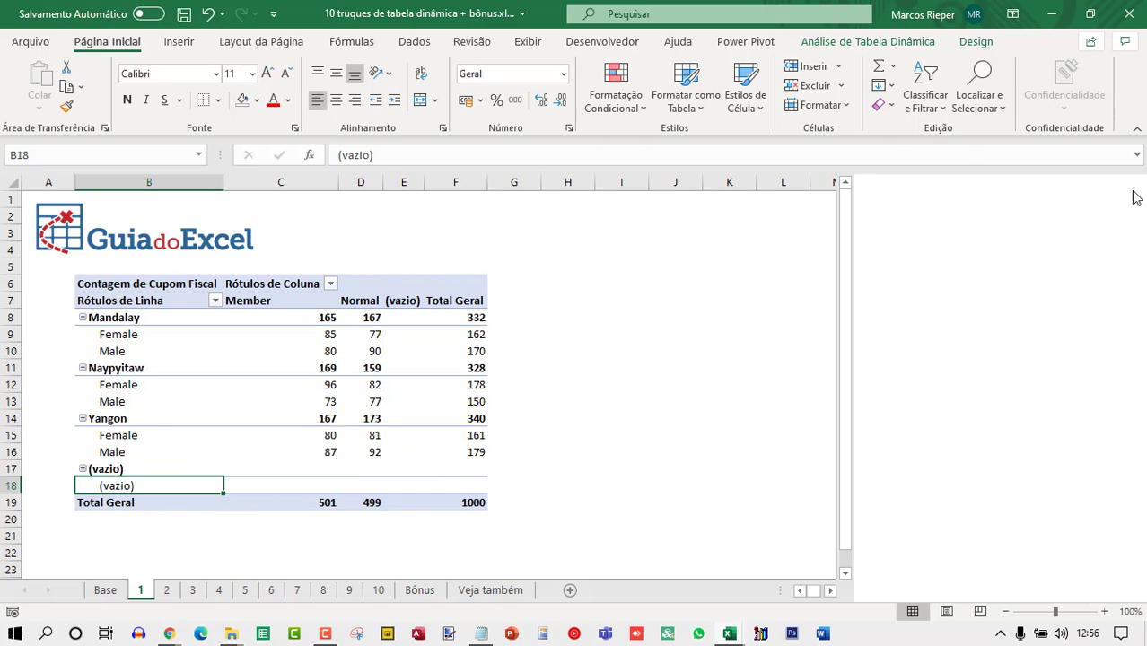
Create a new pivot table from the Base data, placed in cell I6 of sheet 1.
left_click(219, 391)
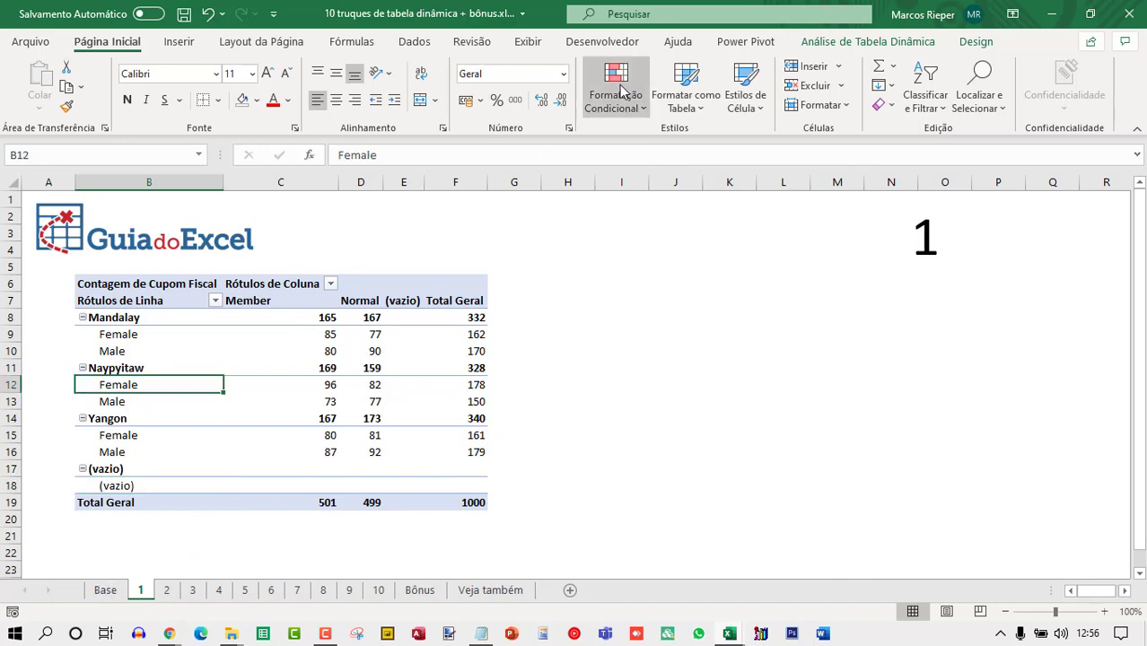
left_click(616, 288)
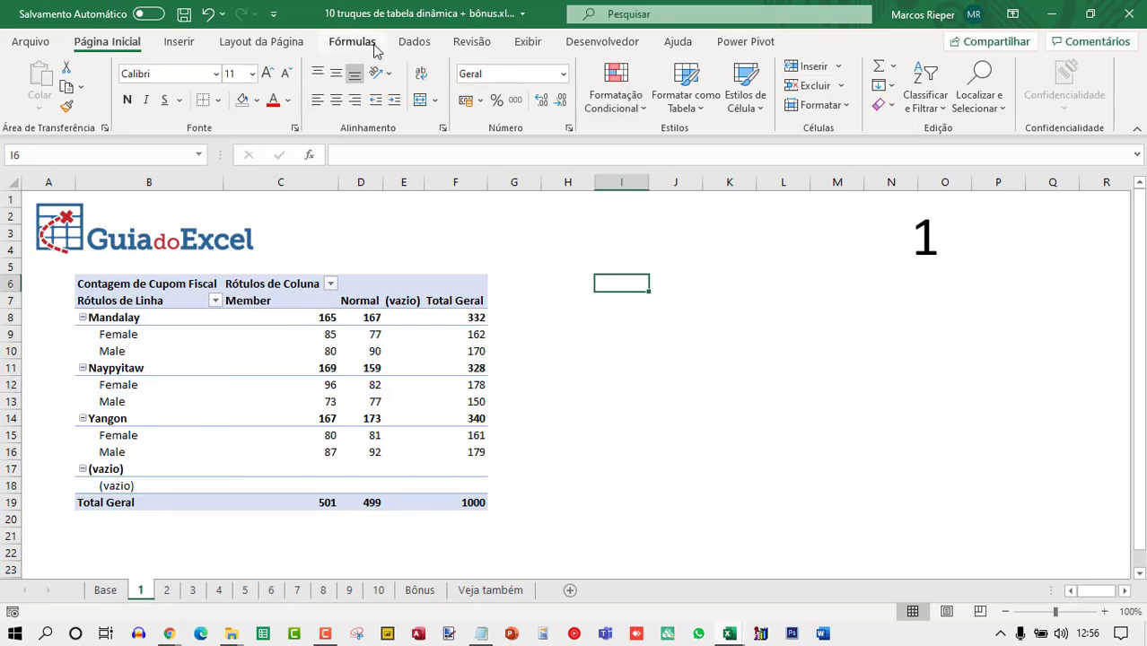
left_click(180, 42)
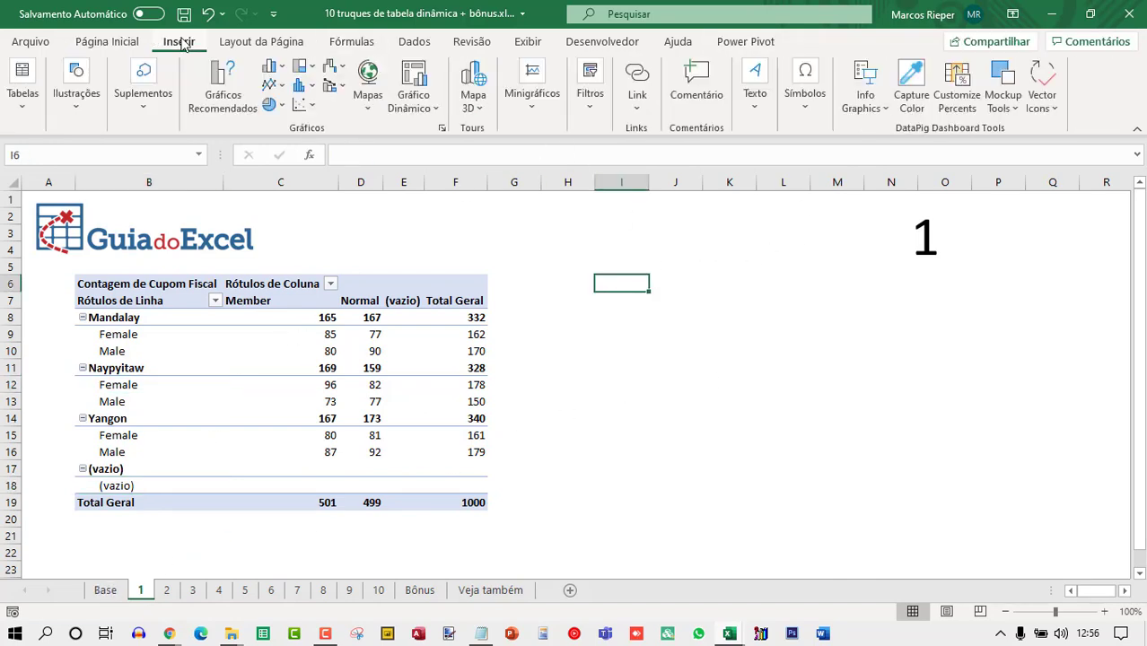
left_click(27, 94)
left_click(26, 167)
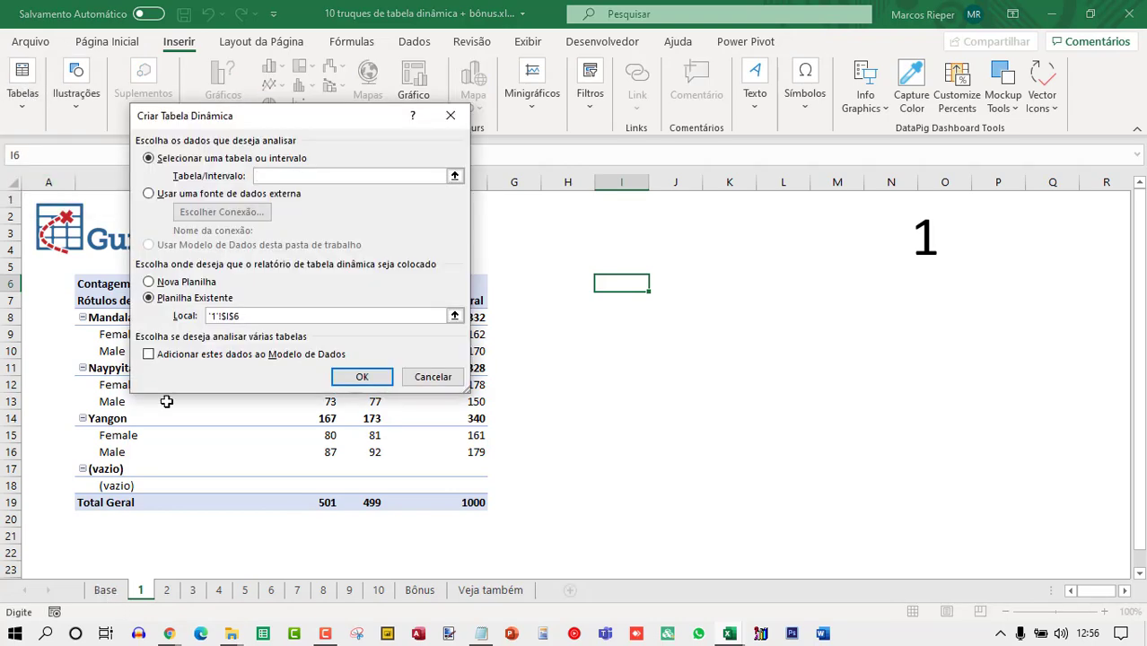
left_click(105, 590)
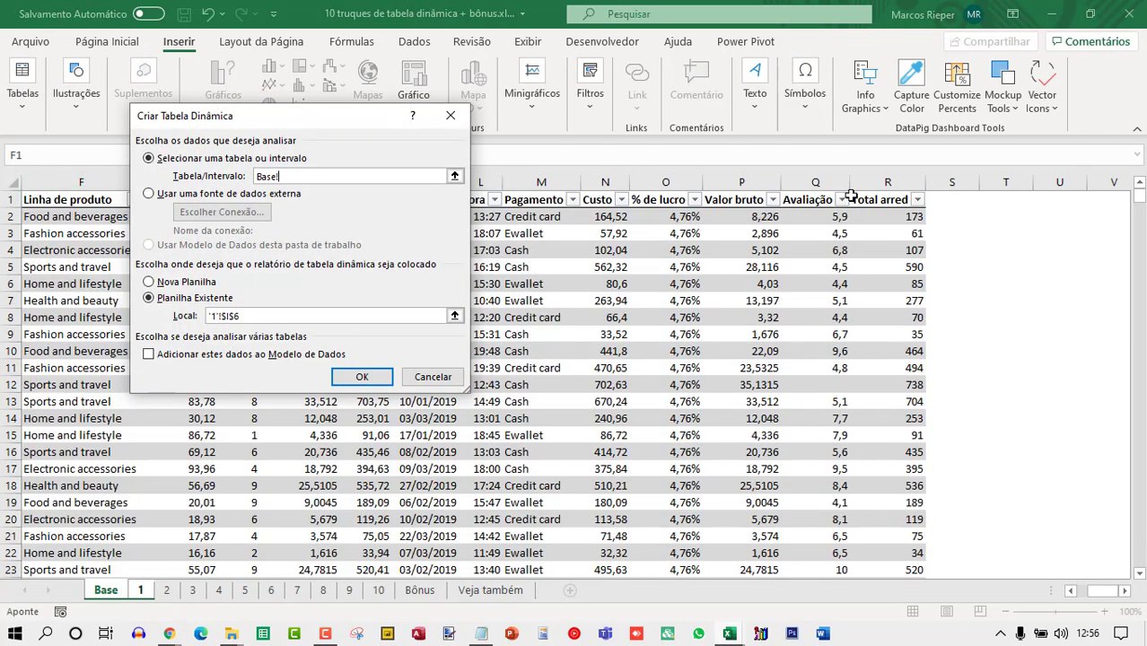
left_click_drag(879, 180, 27, 212)
left_click(361, 377)
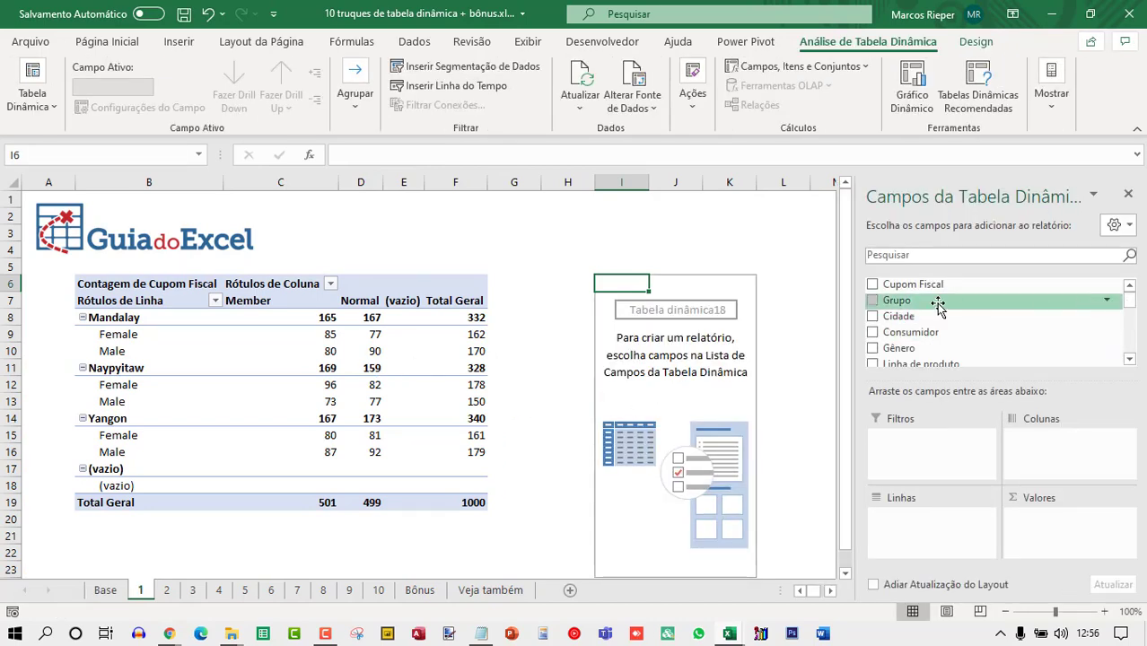
Add the Cidade field to the new pivot's rows and select its (vazio) item.
left_click_drag(917, 316, 925, 521)
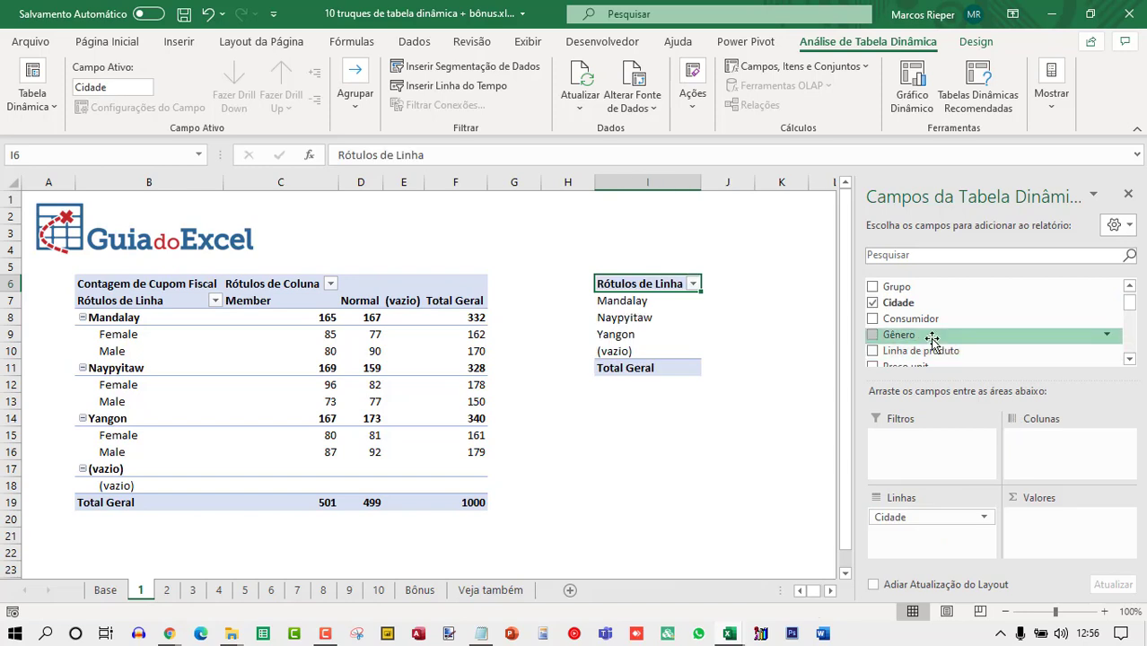
left_click(633, 353, "shift")
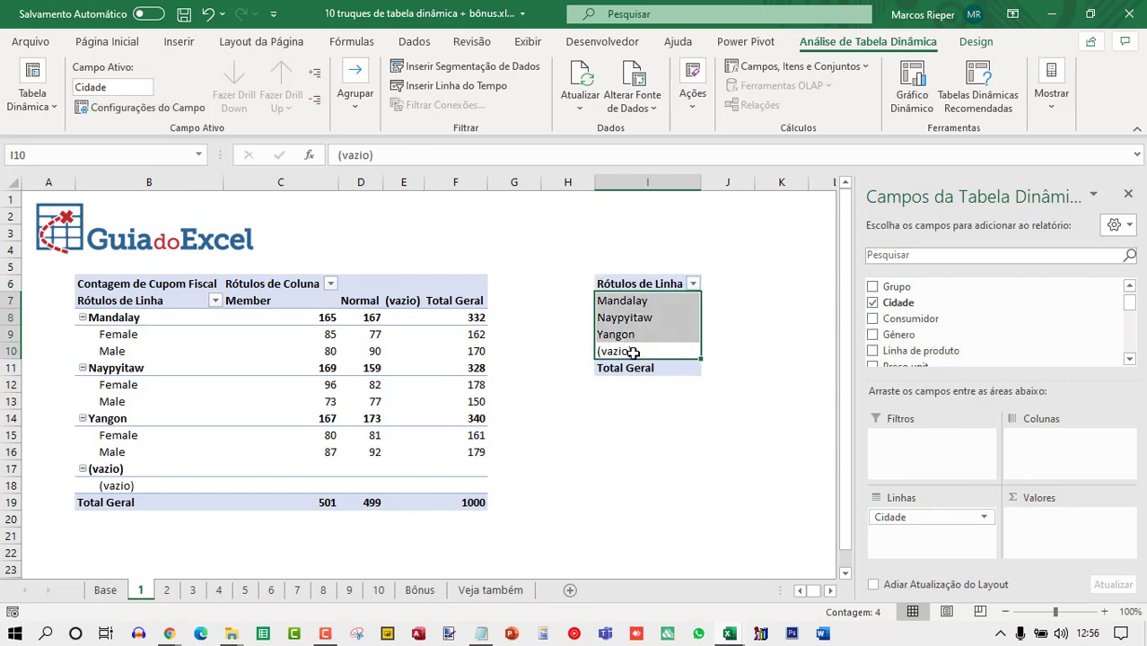
left_click(639, 352)
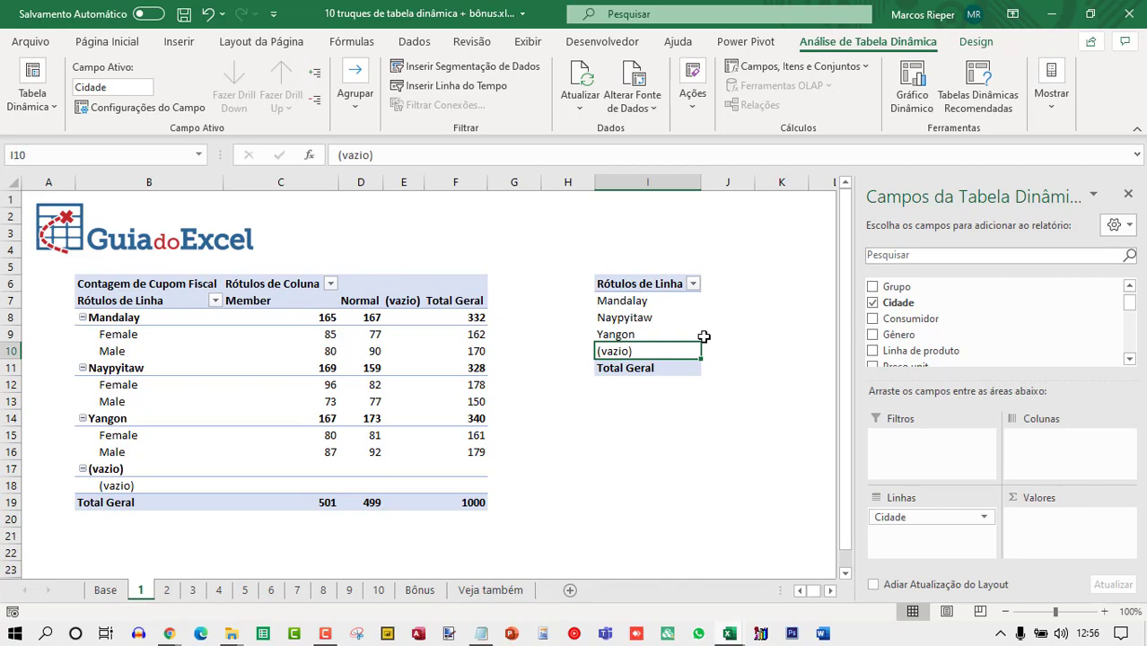
Check where the data on the Base sheet ends, below its last row.
left_click(105, 589)
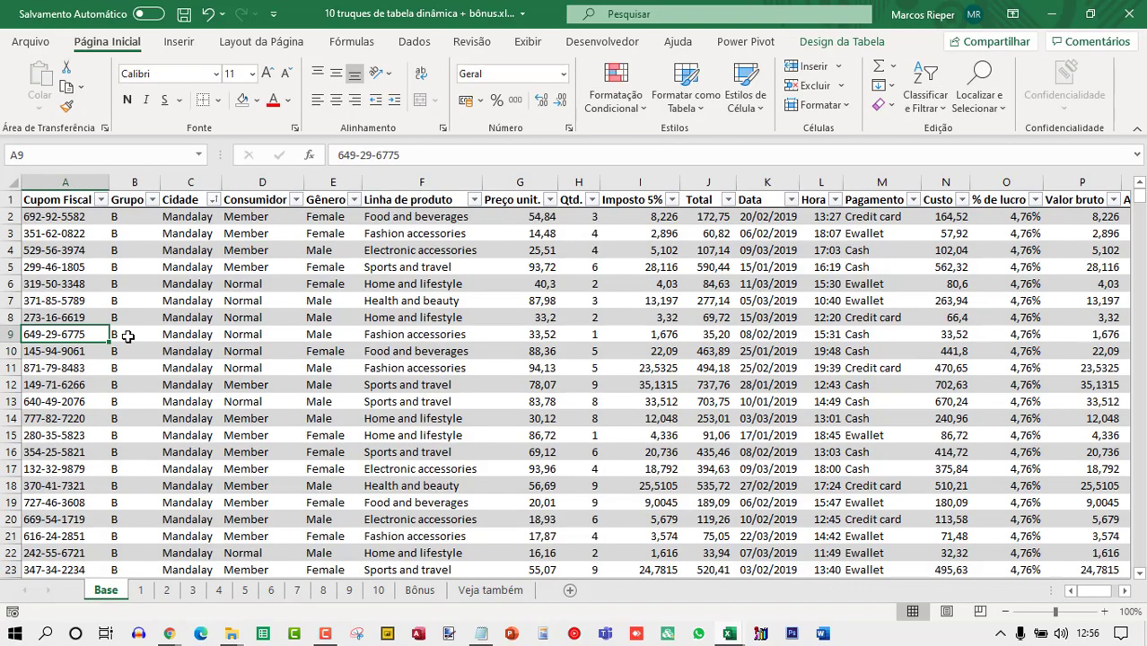
key("ctrl+Down")
key("Down")
key("Down")
key("Down")
key("Down")
key("Down")
key("Down")
key("Down")
key("Down")
key("Down")
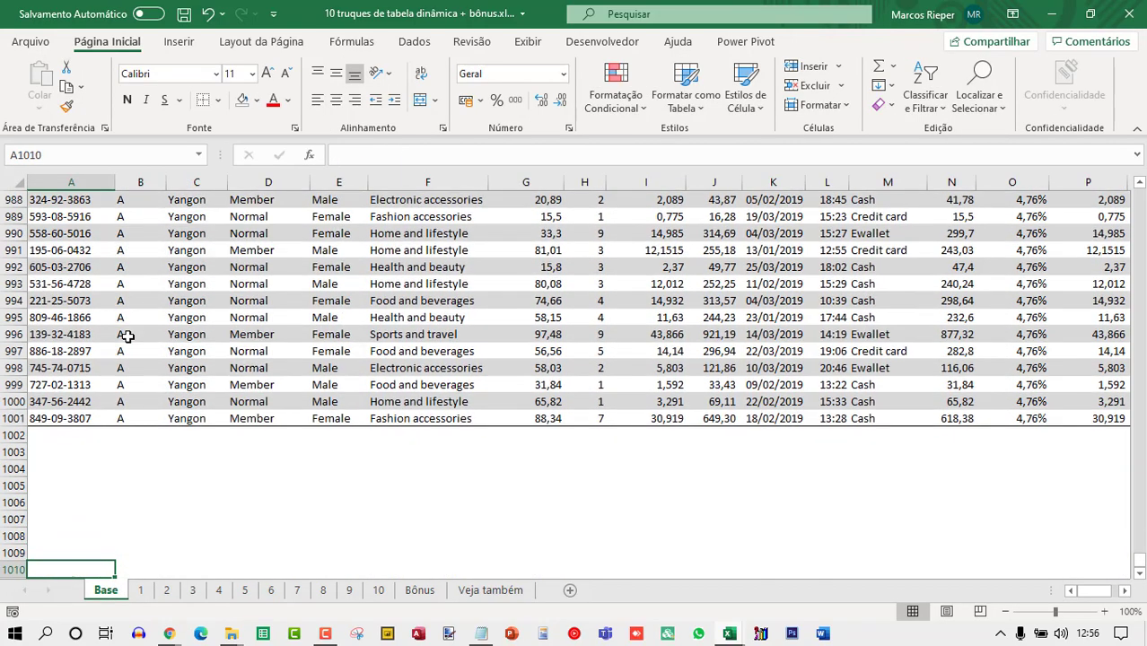
key("Up")
key("Up")
key("Up")
key("Up")
key("Up")
key("Up")
key("Up")
key("Up")
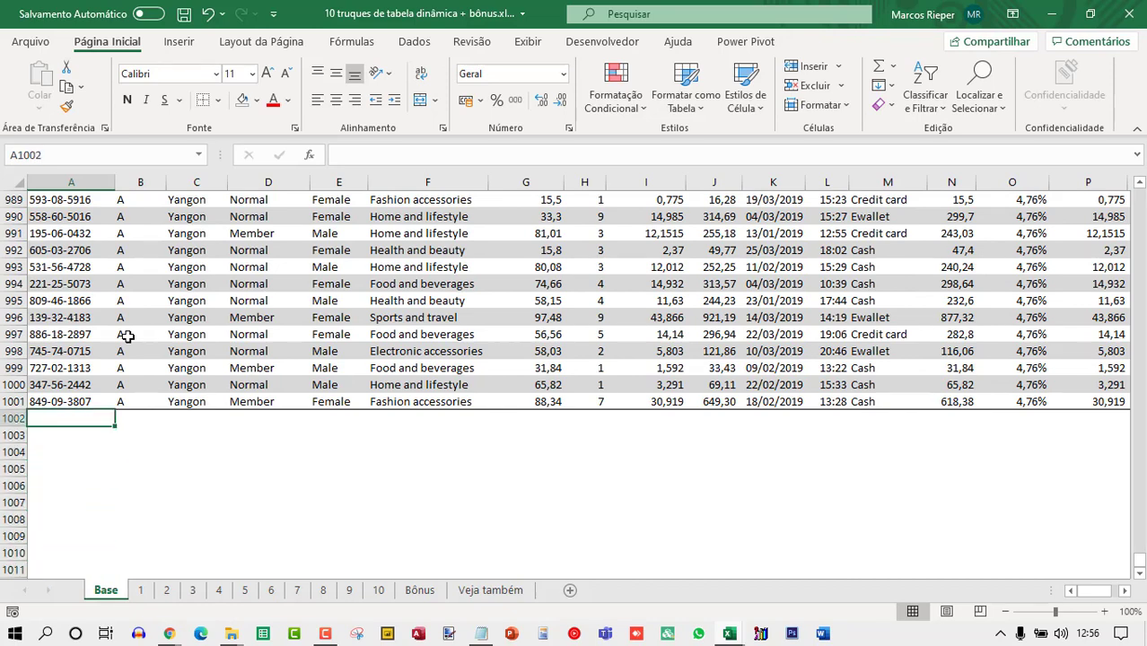
key("Up")
key("ctrl+Up")
Convert the Base sheet's table into a normal range.
left_click(343, 267)
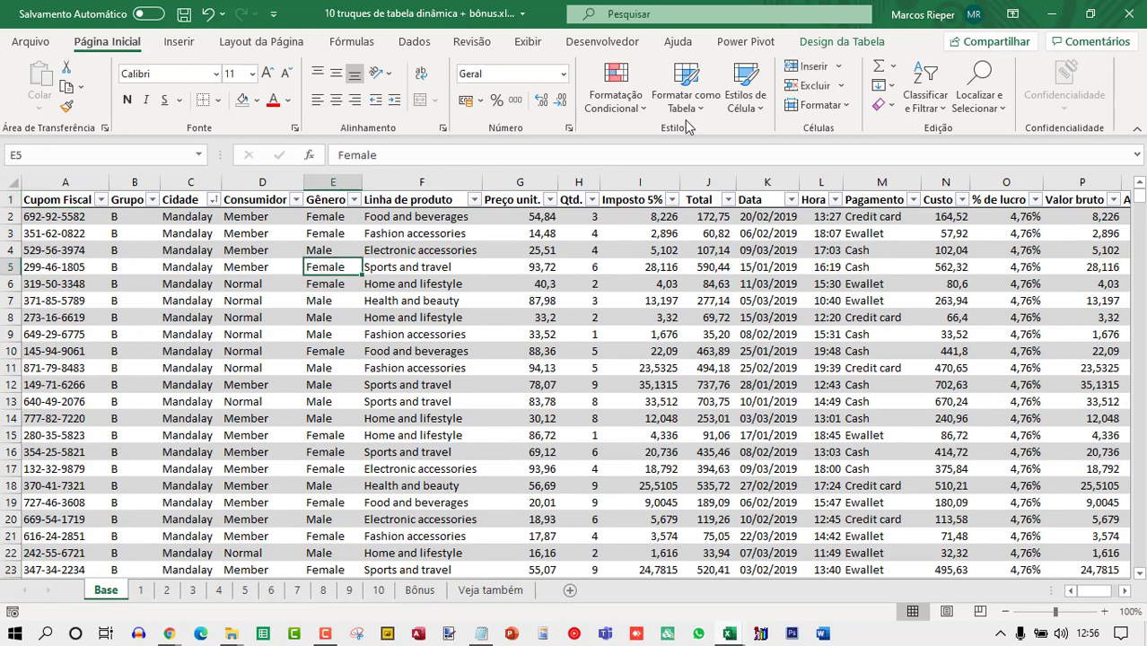
left_click(844, 43)
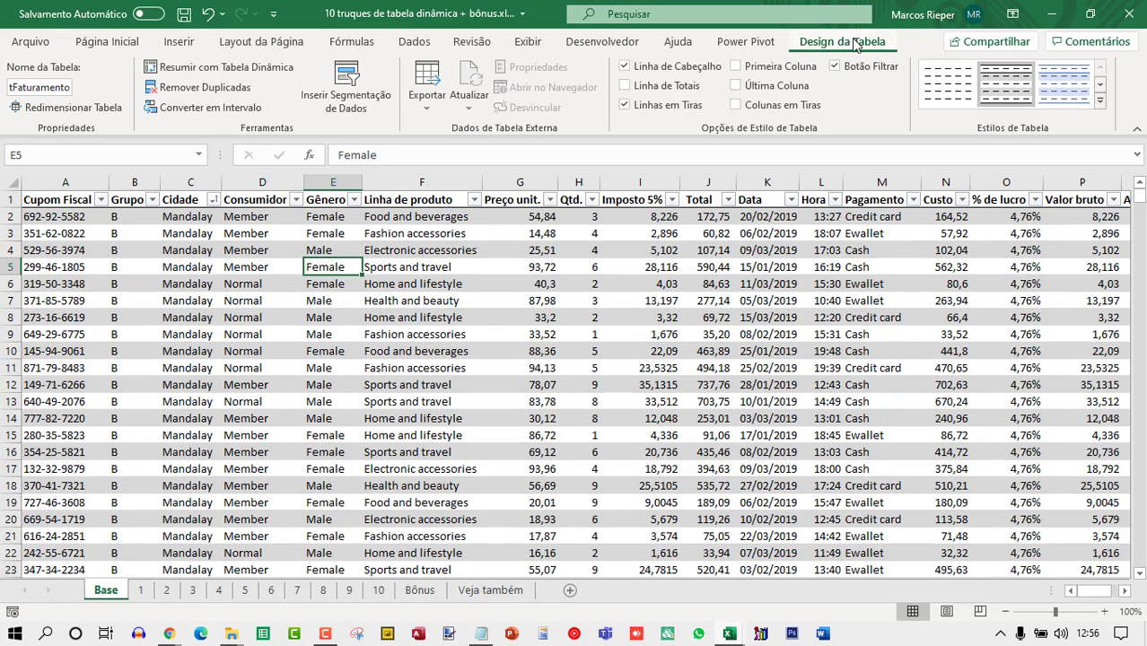
left_click(212, 108)
left_click(538, 363)
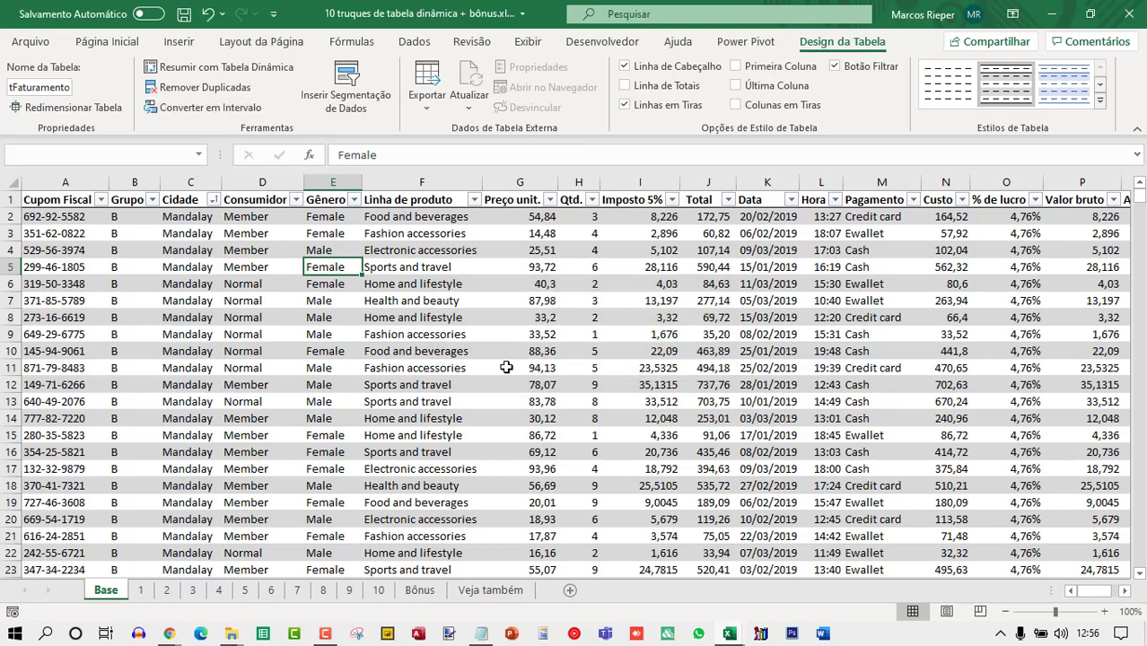
Format the data range A1:R1001 as a table with headers.
left_click(188, 252)
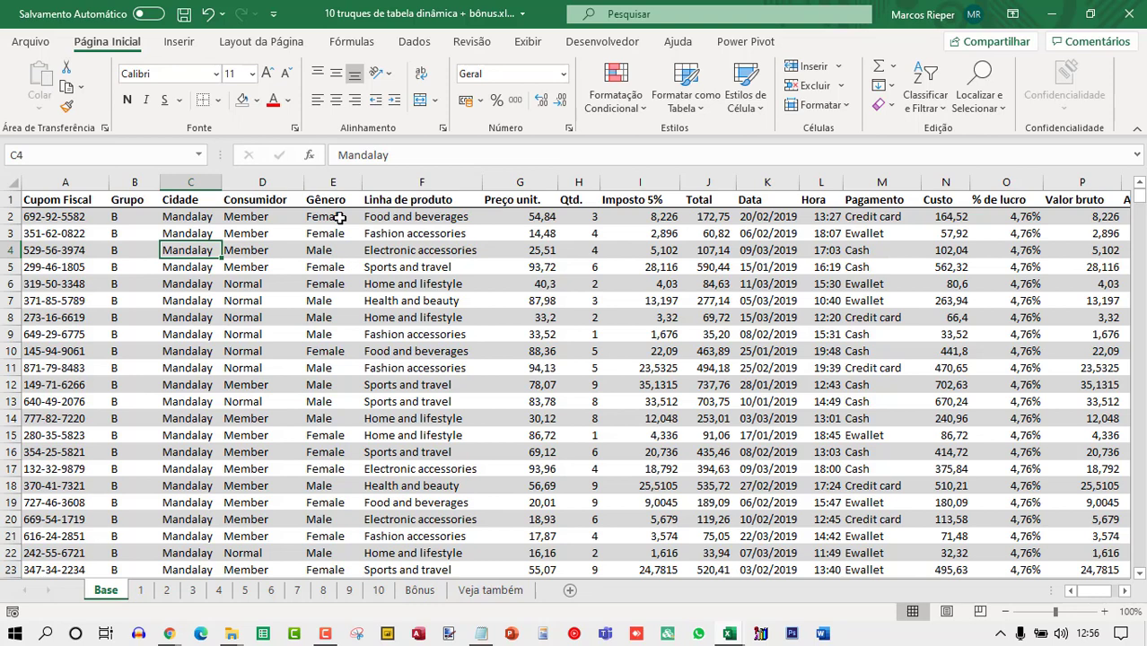
key("Alt+t")
key("t")
key("a")
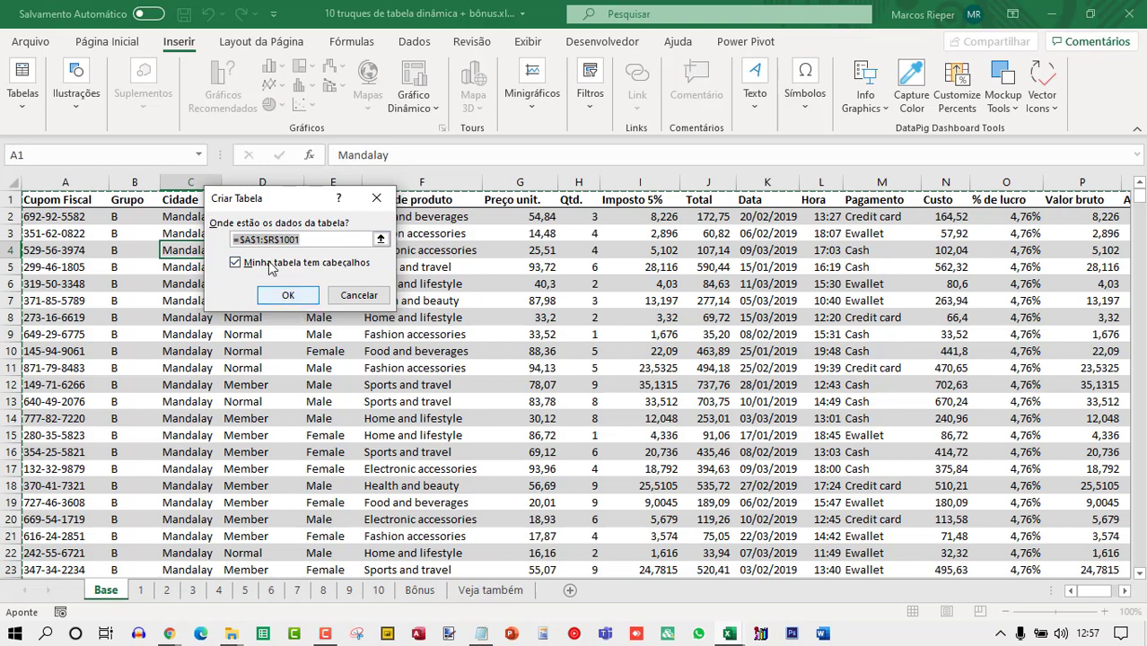
left_click(288, 295)
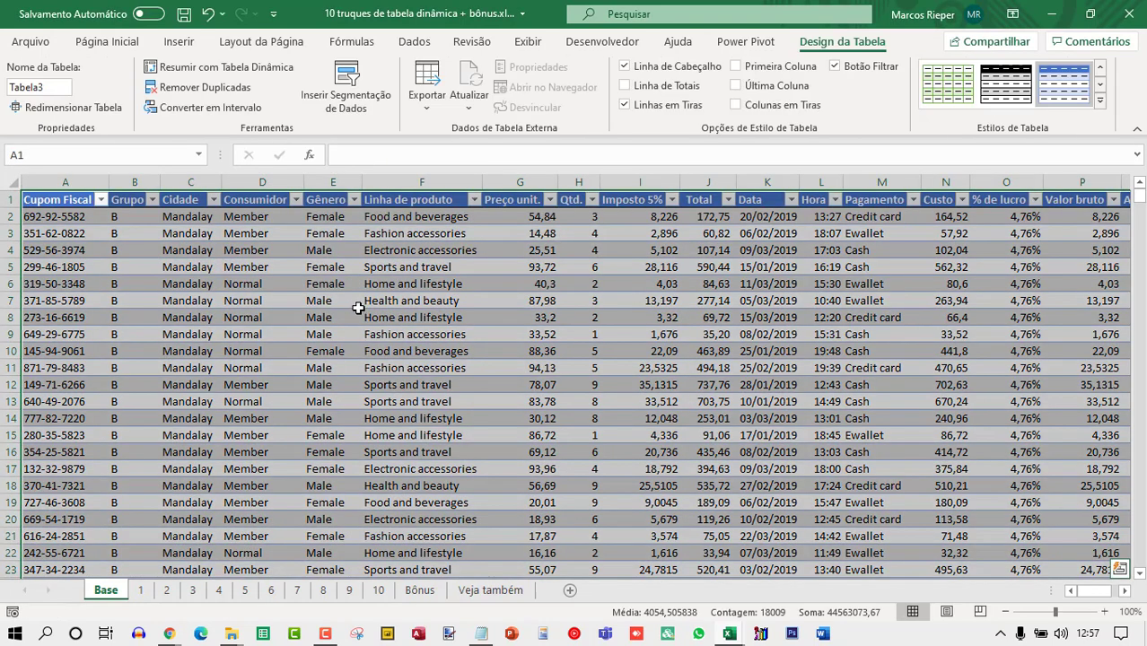
Rename the new table tFaturamento.
left_click(358, 306)
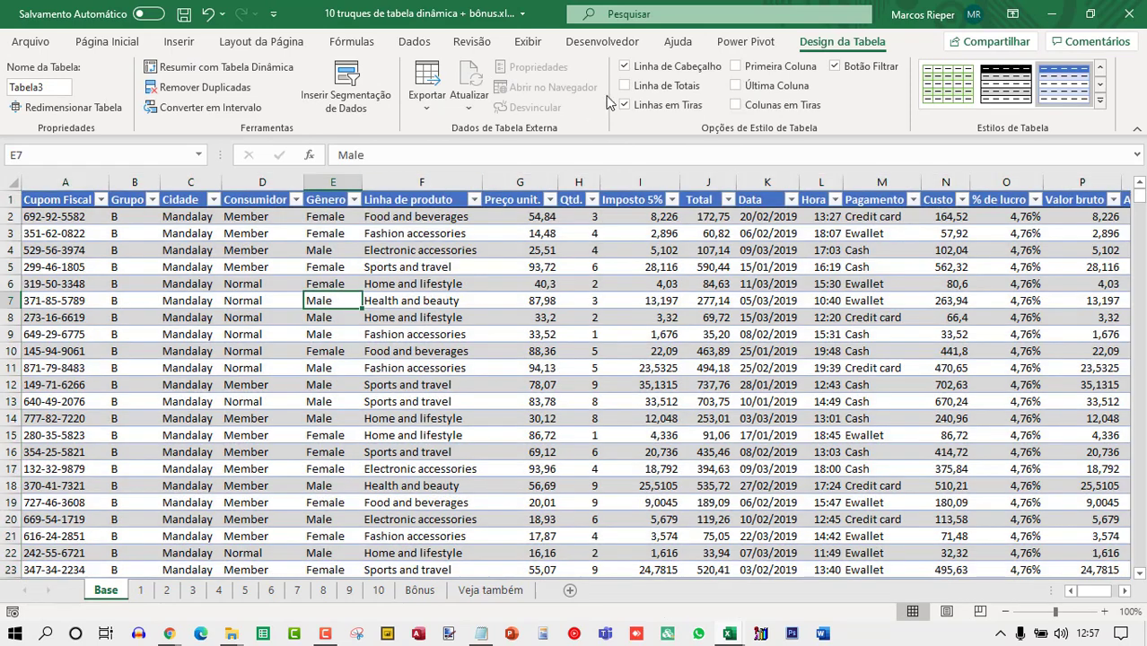
left_click(58, 90)
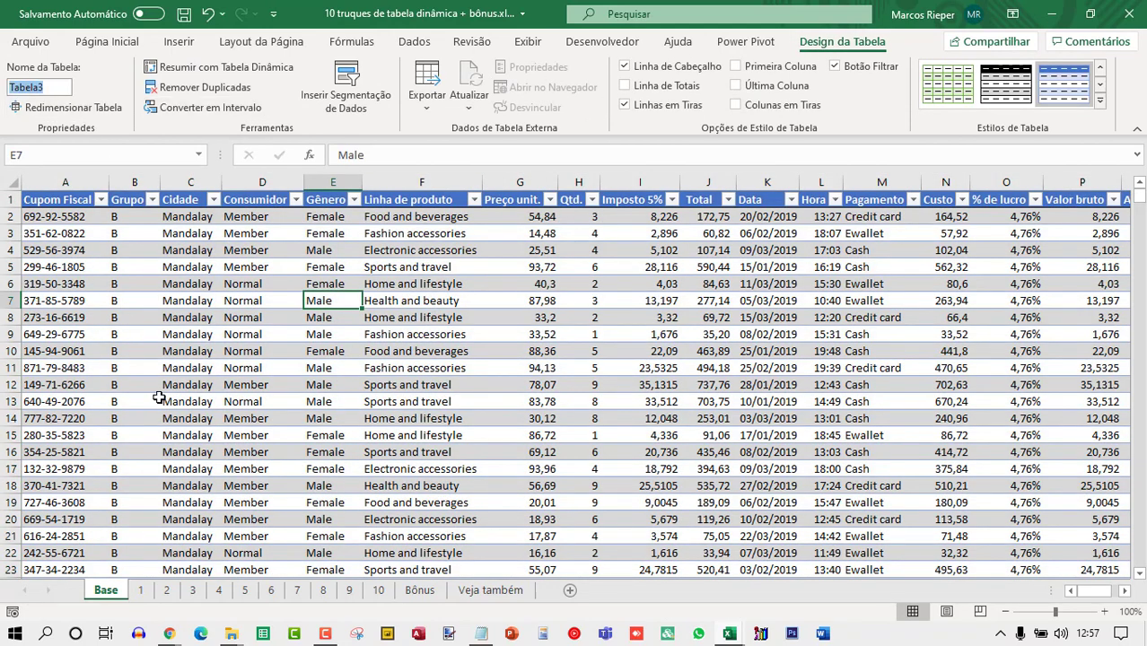
type("tFaturamento")
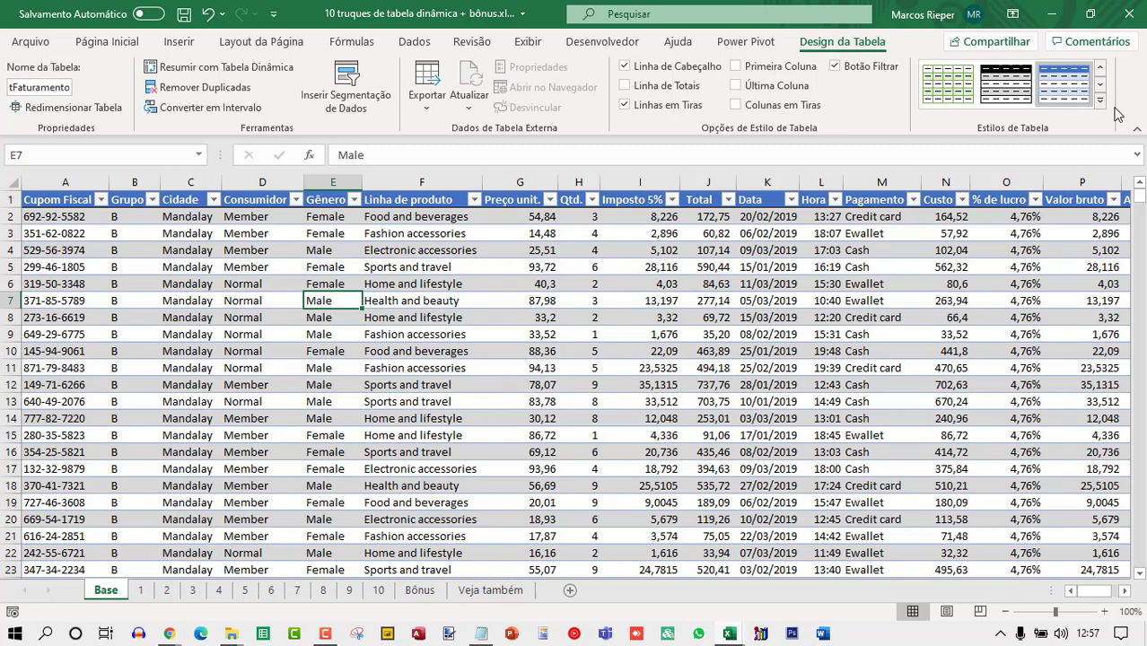
left_click(430, 267)
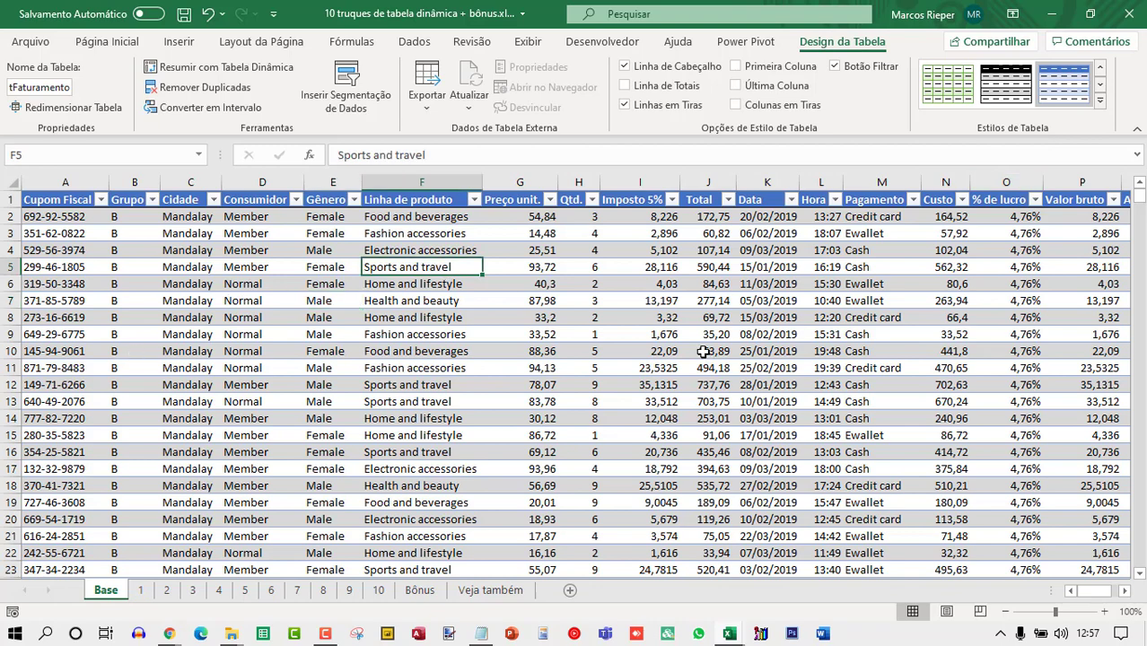
Type a in the Grupo cells of the two rows just below the table's last record.
key("ctrl+Down")
key("Down")
key("Left")
key("Left")
key("Left")
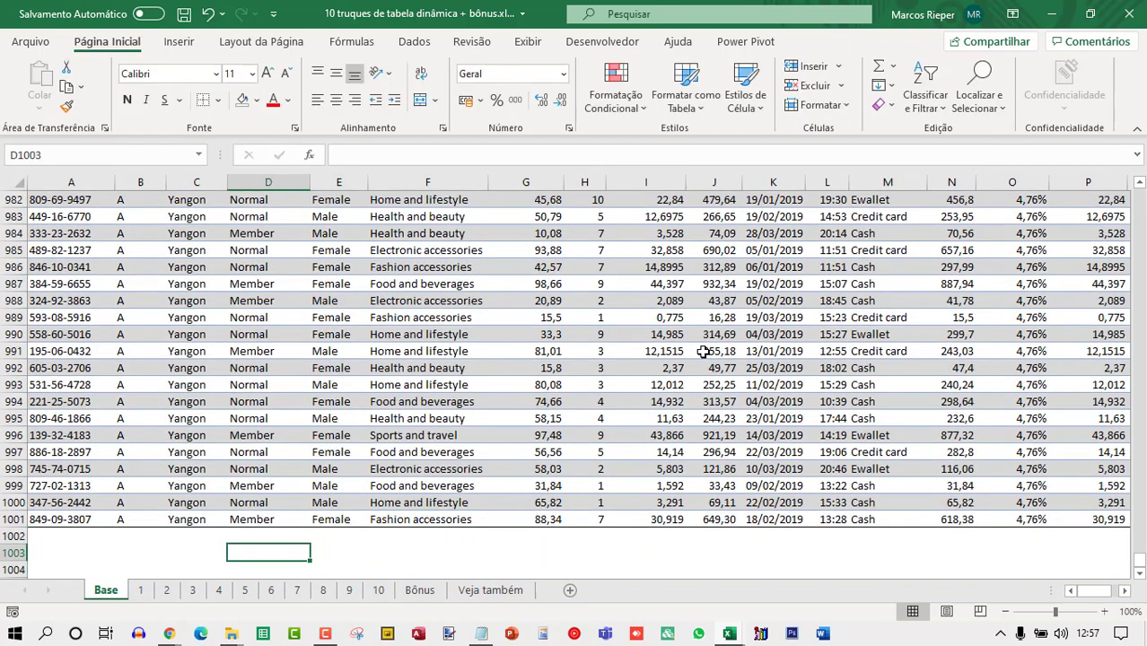
key("Left")
type("a")
key("Return")
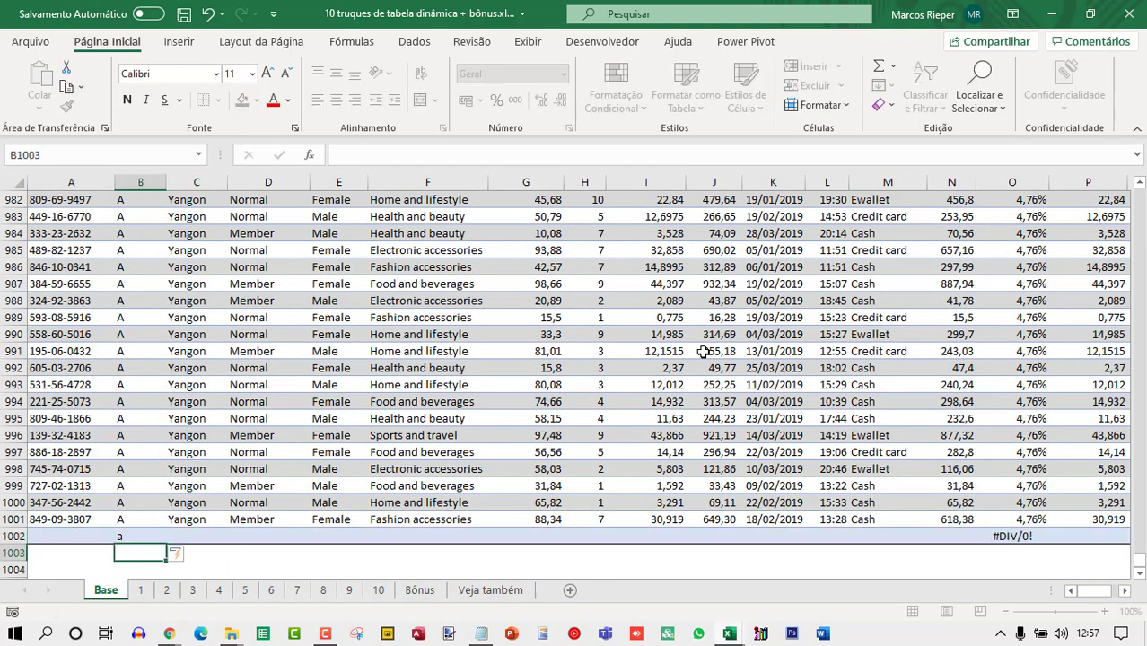
type("a")
key("Return")
Undo the last three entries below the table.
key("ctrl+z")
key("ctrl+z")
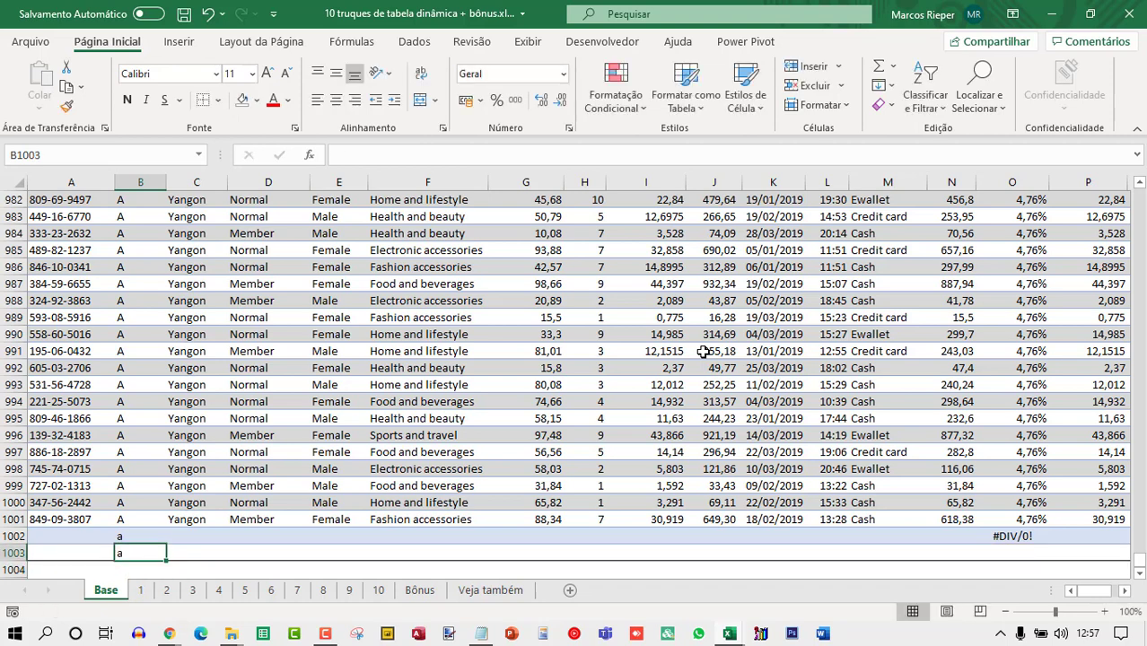
key("ctrl+z")
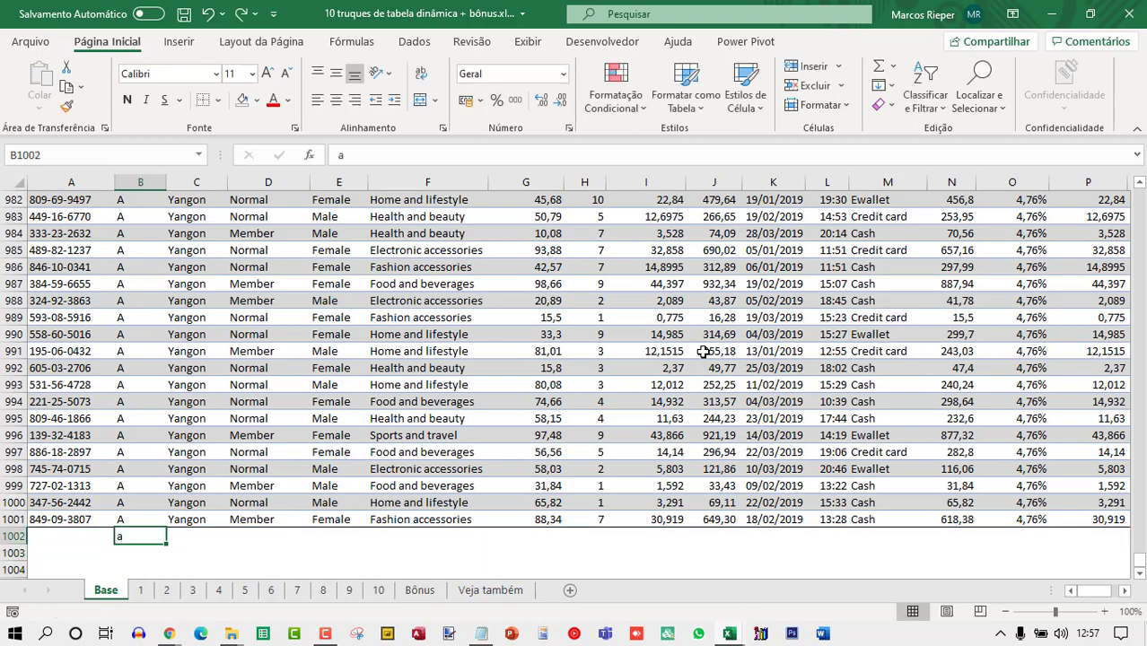
left_click(646, 380)
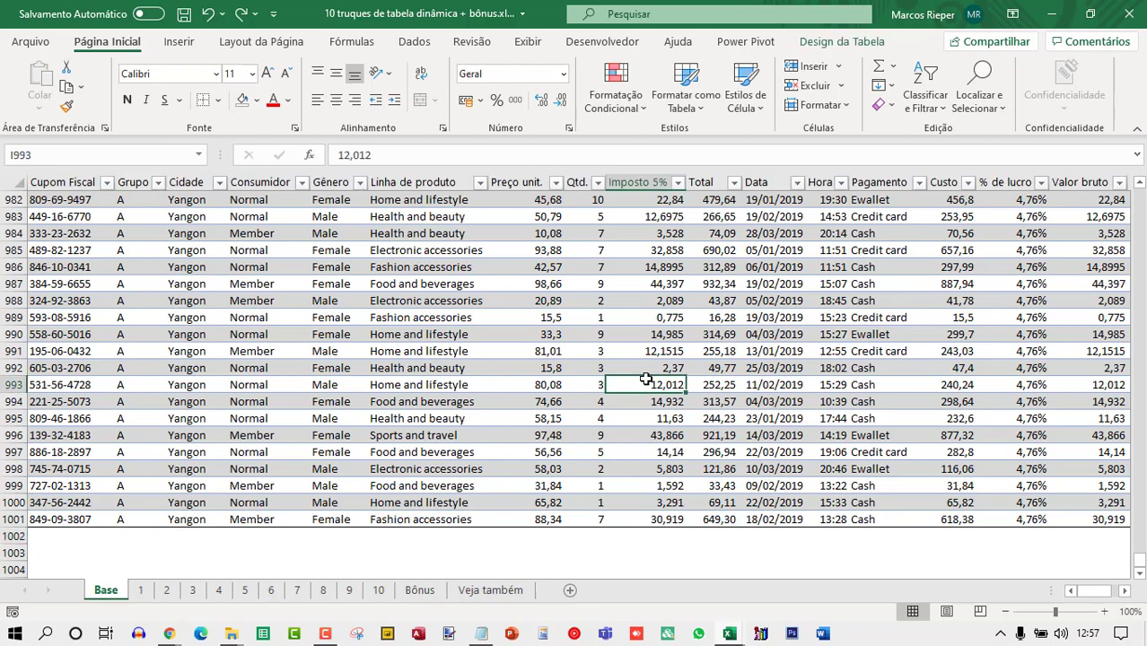
key("ctrl+Home")
key("Right")
key("Right")
key("Right")
key("Right")
key("Down")
key("Down")
key("Down")
key("Down")
key("Down")
key("Down")
key("Up")
key("Up")
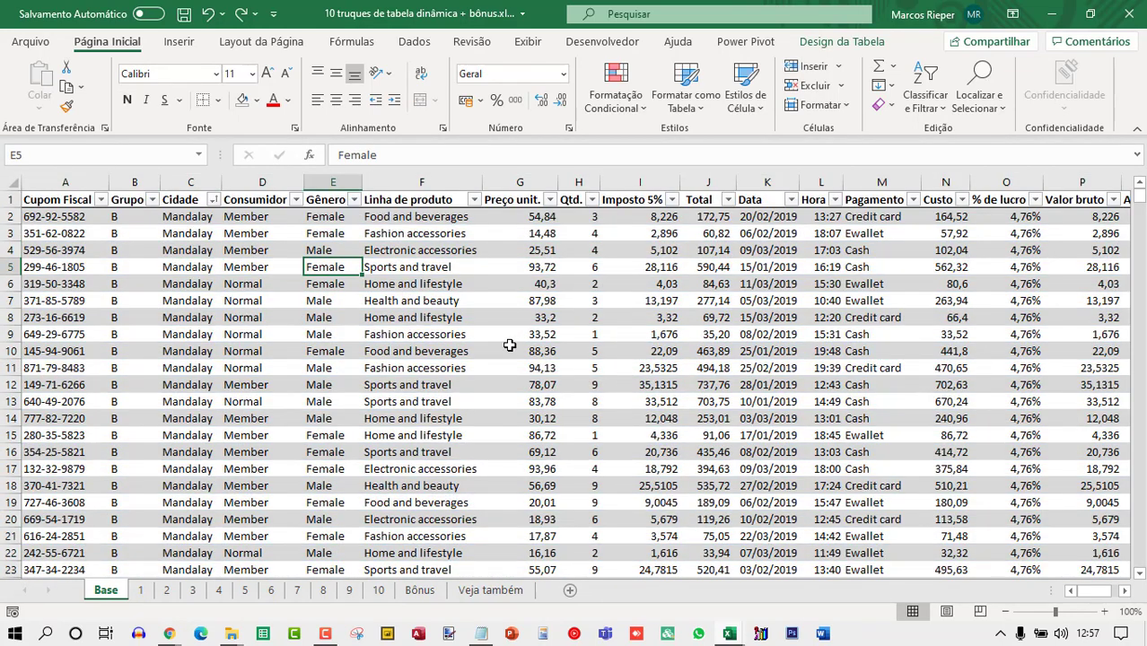
Check the table's name in the Base sheet's table design settings.
key("ctrl+Page_Down")
key("ctrl+z")
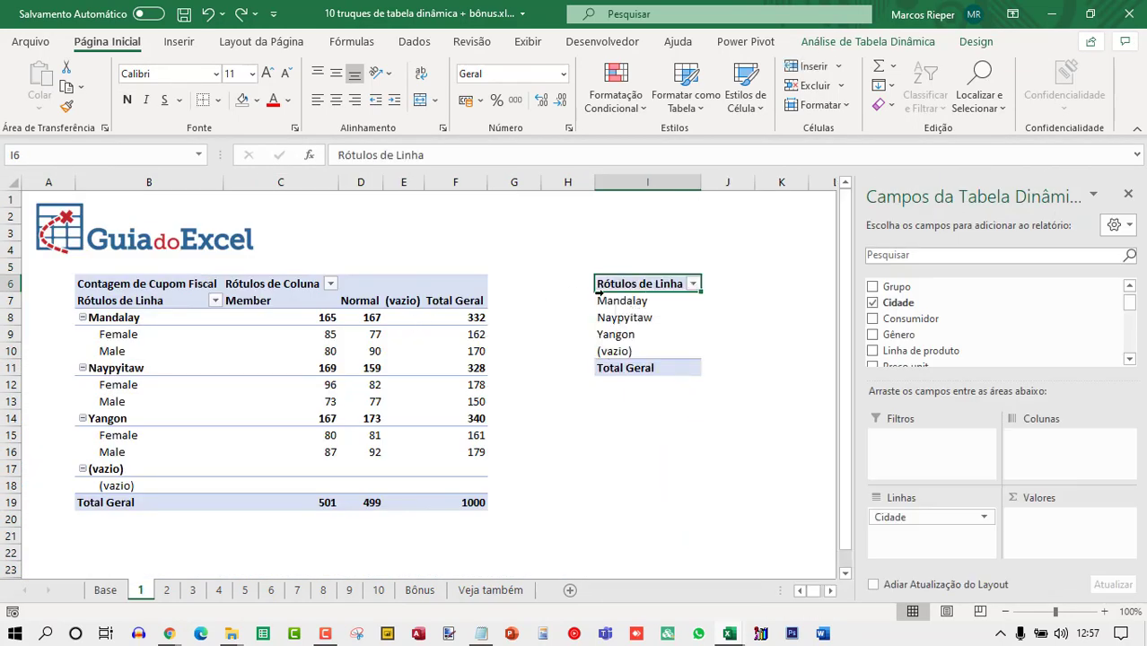
left_click(105, 589)
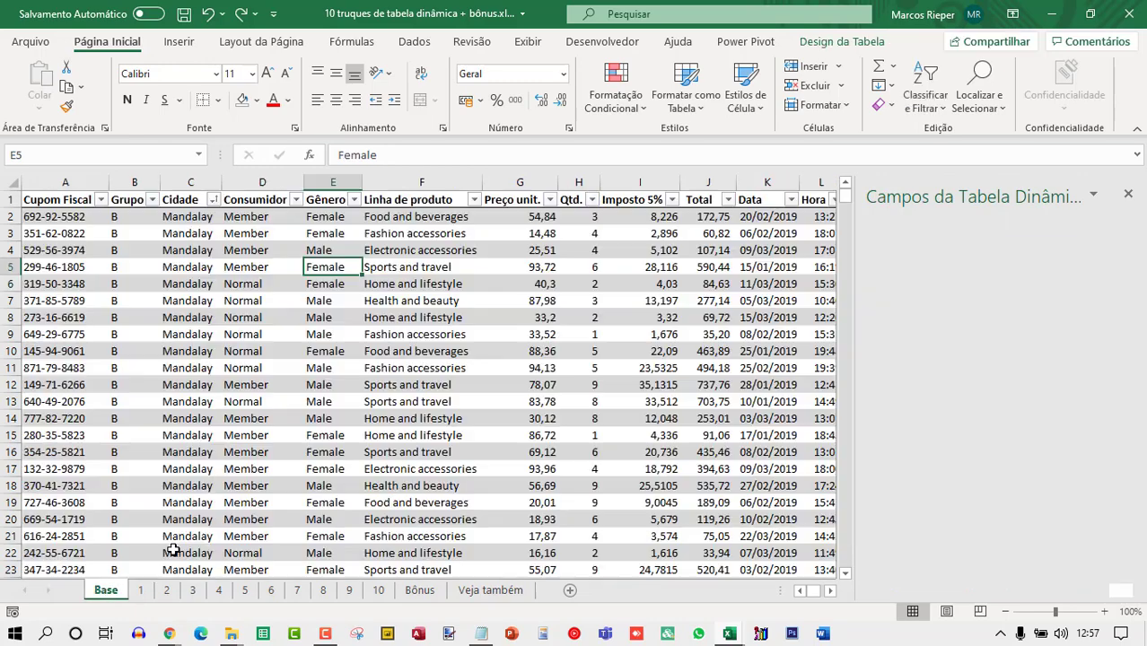
key("Left")
left_click(848, 41)
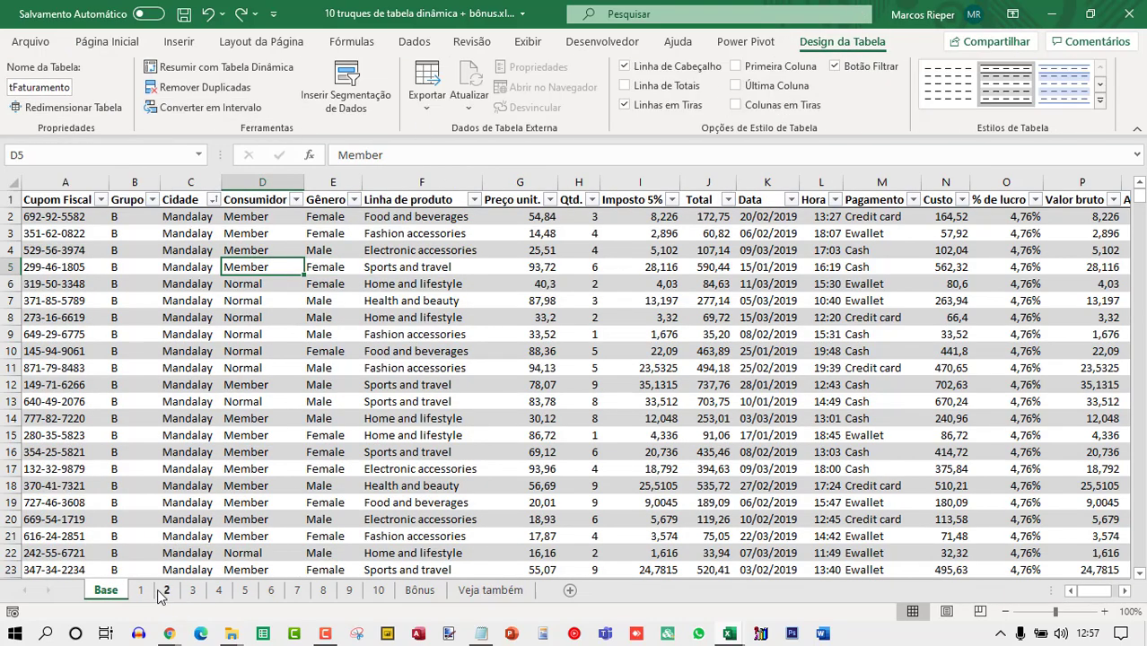
Delete column I, which holds the small Cidade pivot table on sheet 1.
left_click(140, 590)
left_click(648, 183)
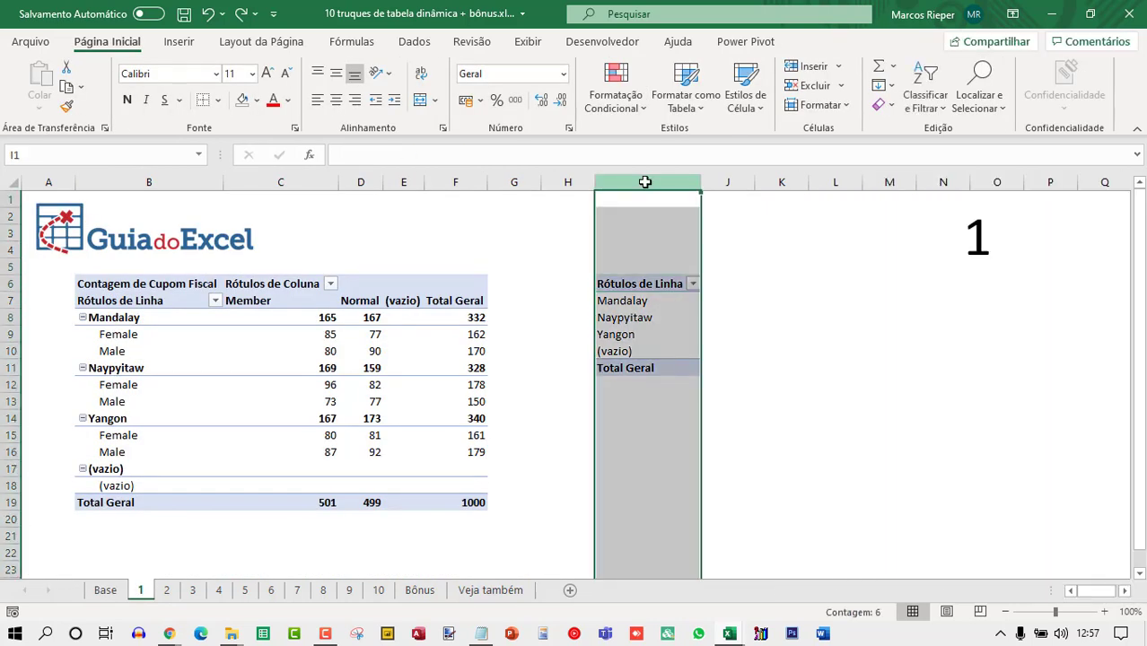
left_click(632, 354)
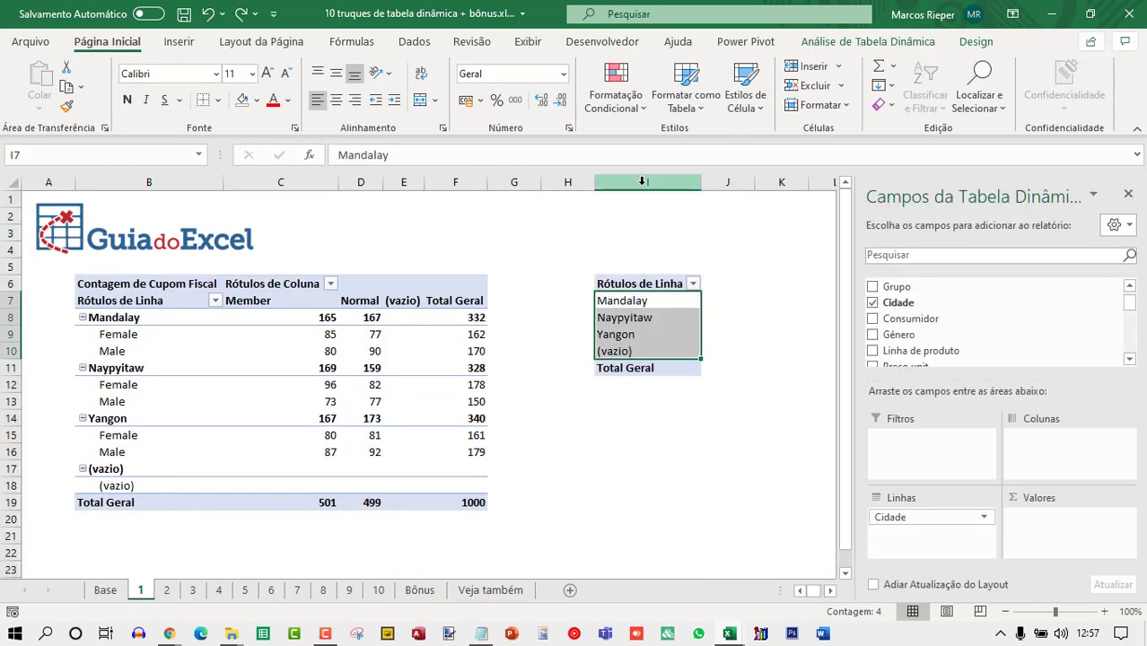
right_click(646, 183)
left_click(693, 347)
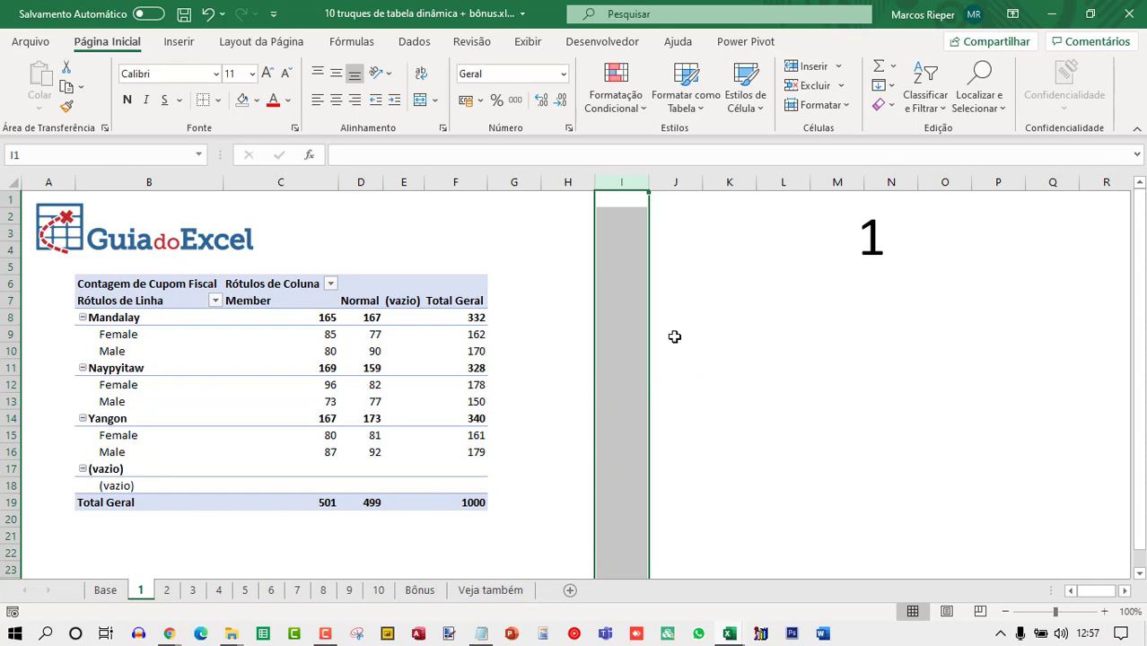
Insert a new pivot table at cell I6 on sheet 1 using the table tFaturamento as its source.
left_click(637, 282)
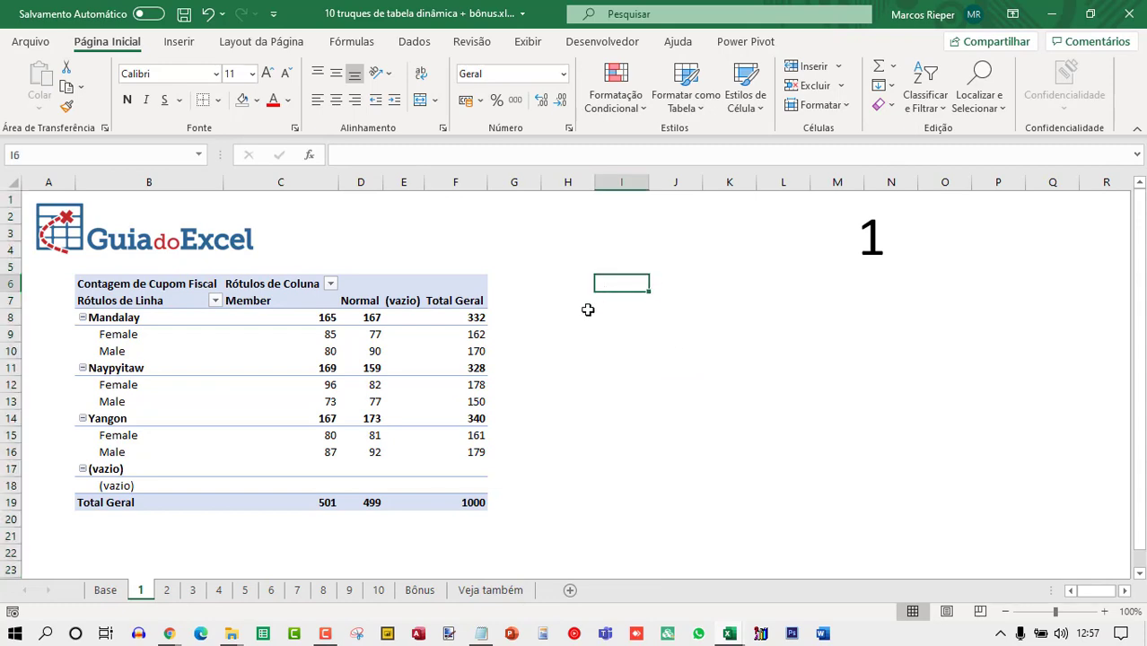
left_click(178, 41)
left_click(18, 98)
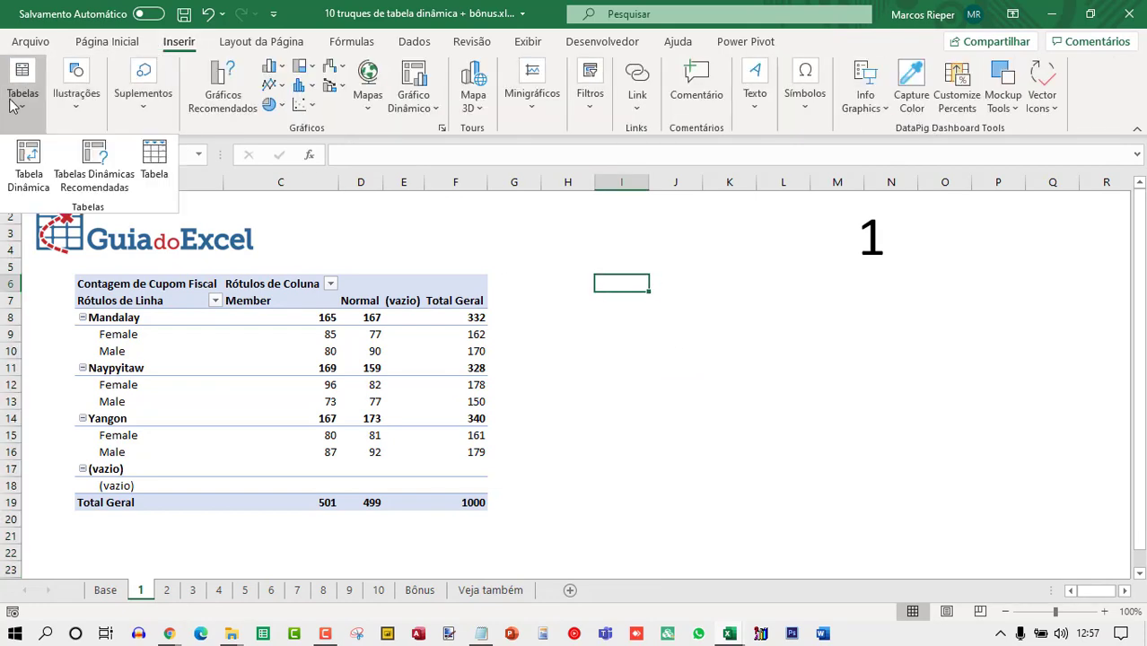
left_click(28, 163)
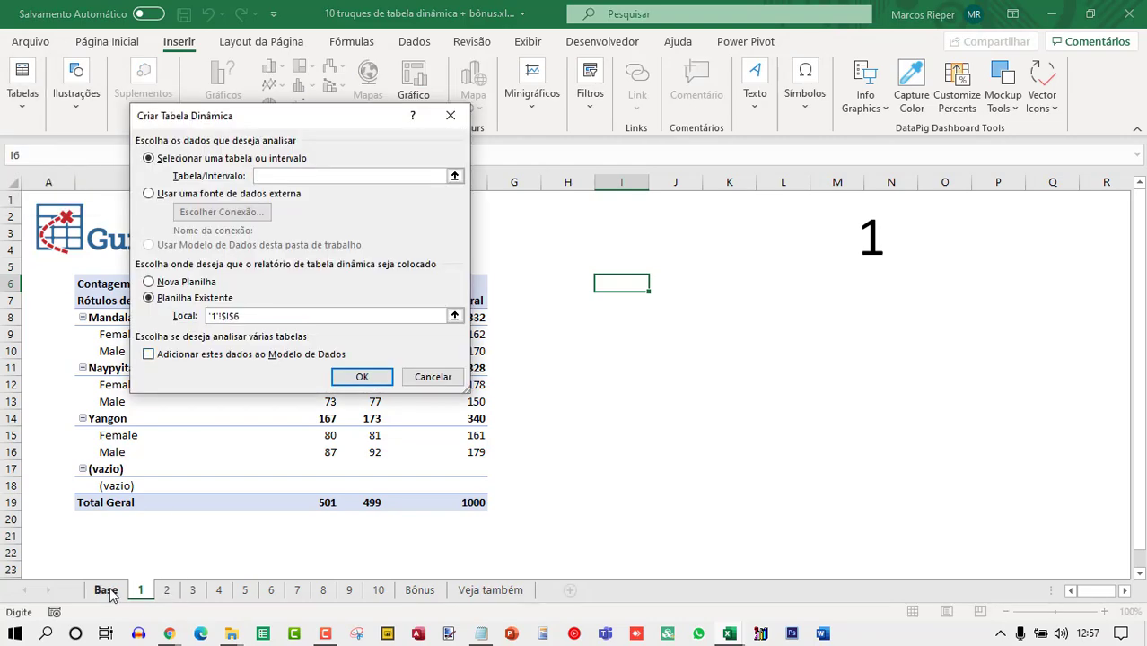
left_click(110, 594)
left_click(66, 231)
key("ctrl+Up")
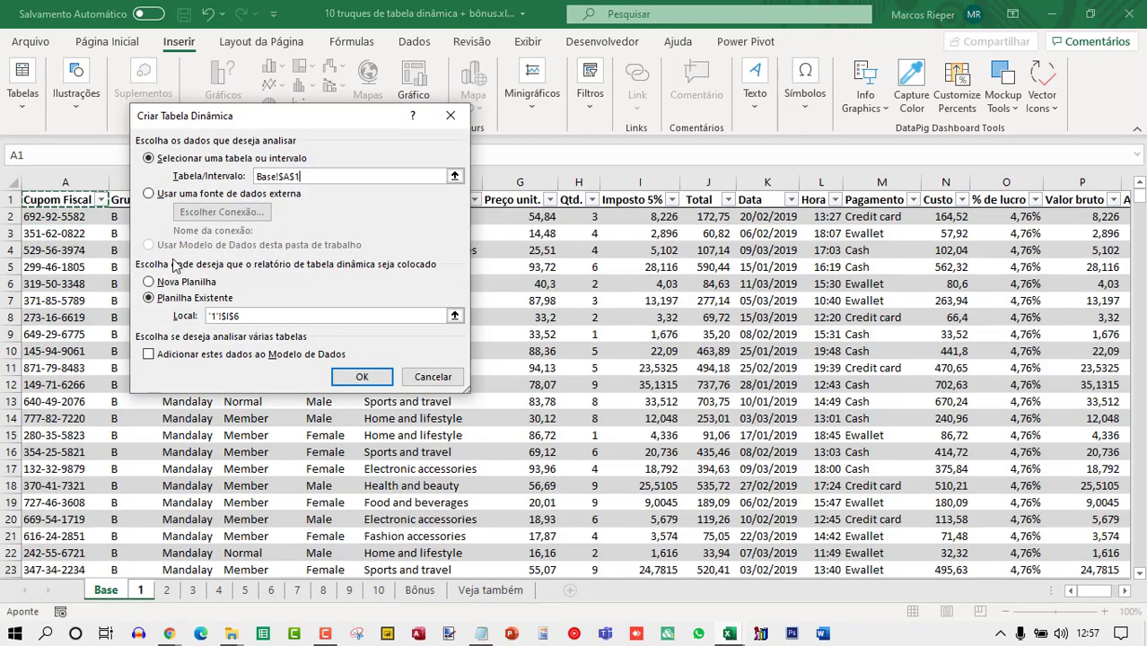
key("ctrl+shift+Down")
key("ctrl+shift+Right")
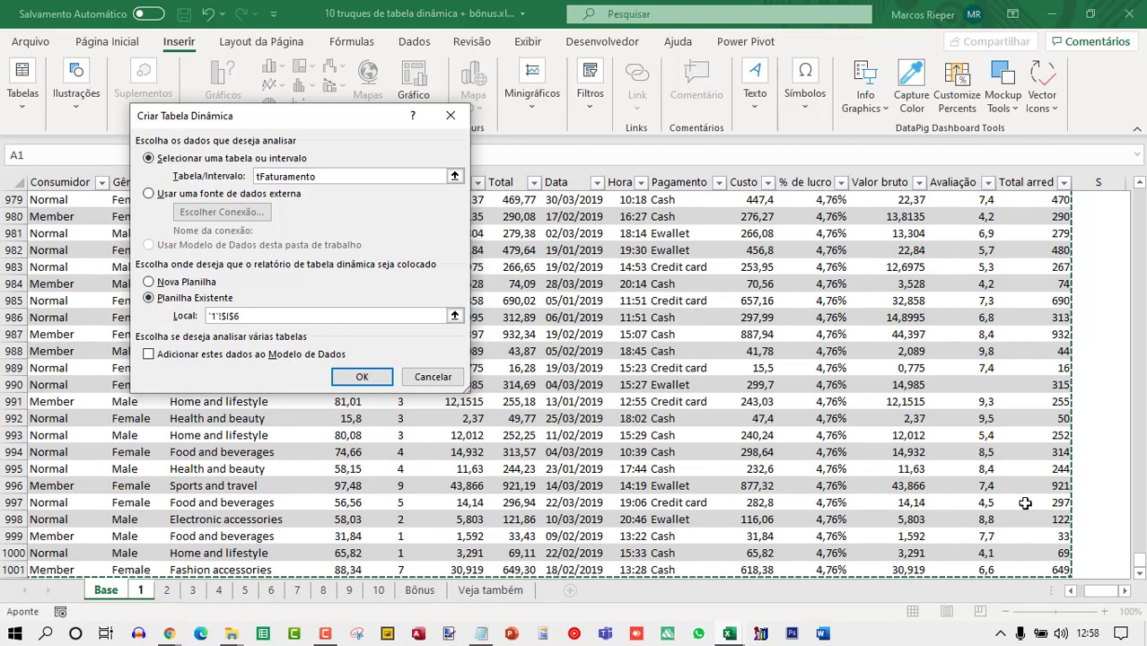
scroll(1025, 504, "down", 2)
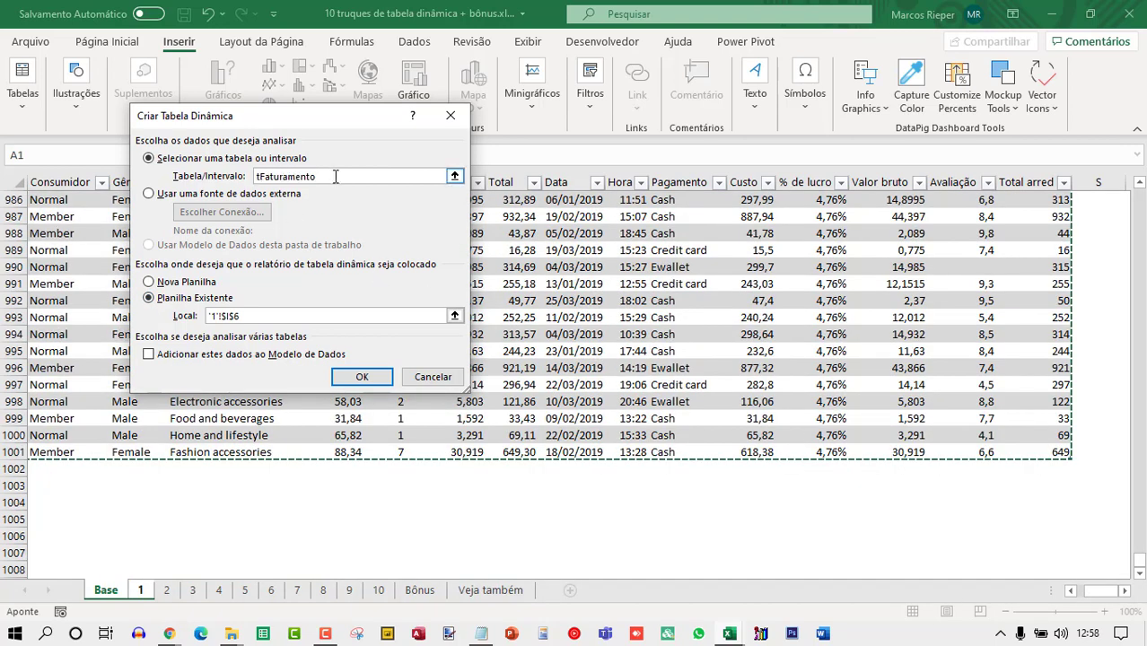
left_click(359, 378)
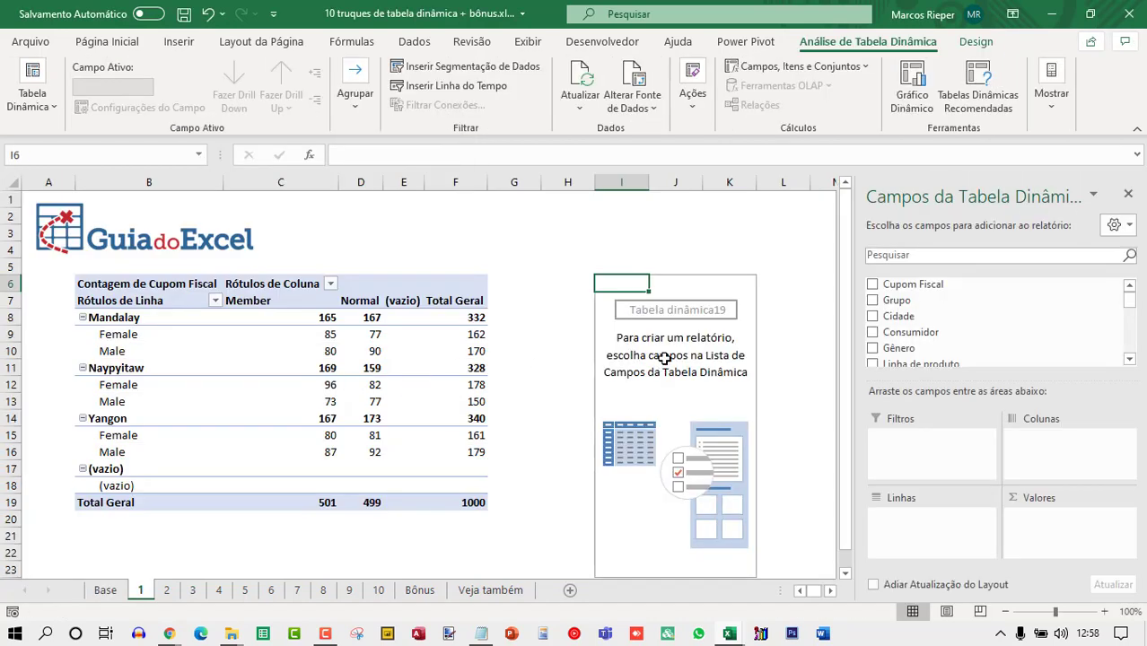
left_click_drag(930, 285, 926, 524)
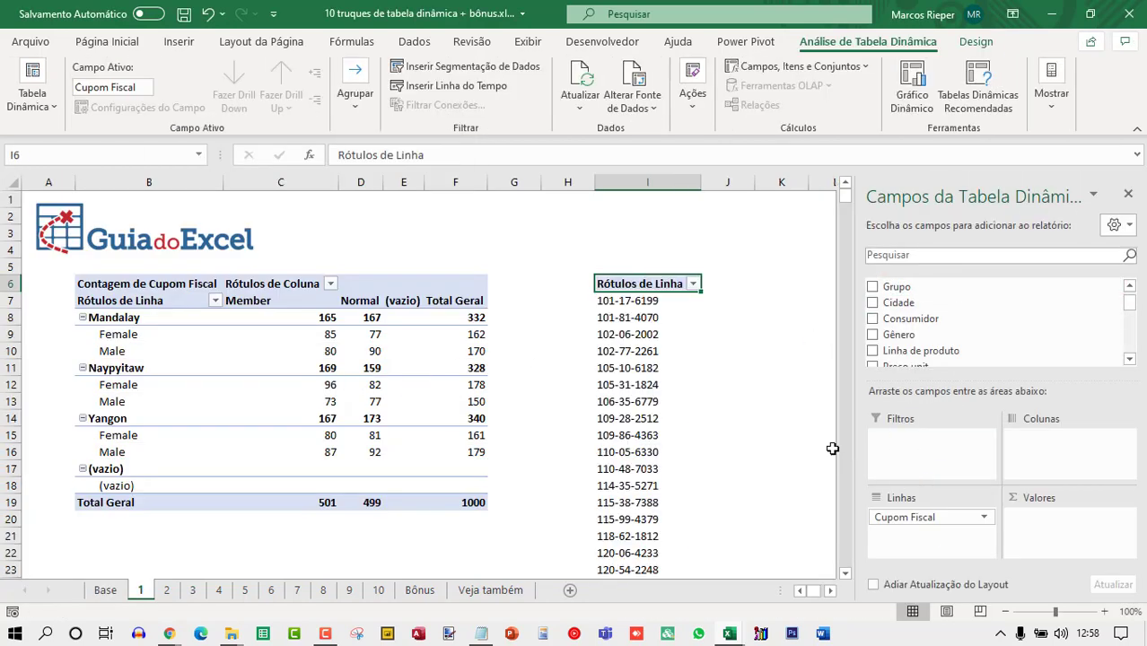
scroll(682, 351, "down", 10)
scroll(671, 375, "up", 10)
left_click_drag(951, 517, 983, 319)
Lay out the new pivot with Cidade in rows, Consumidor in columns and a count of Gênero as values.
left_click_drag(898, 302, 925, 524)
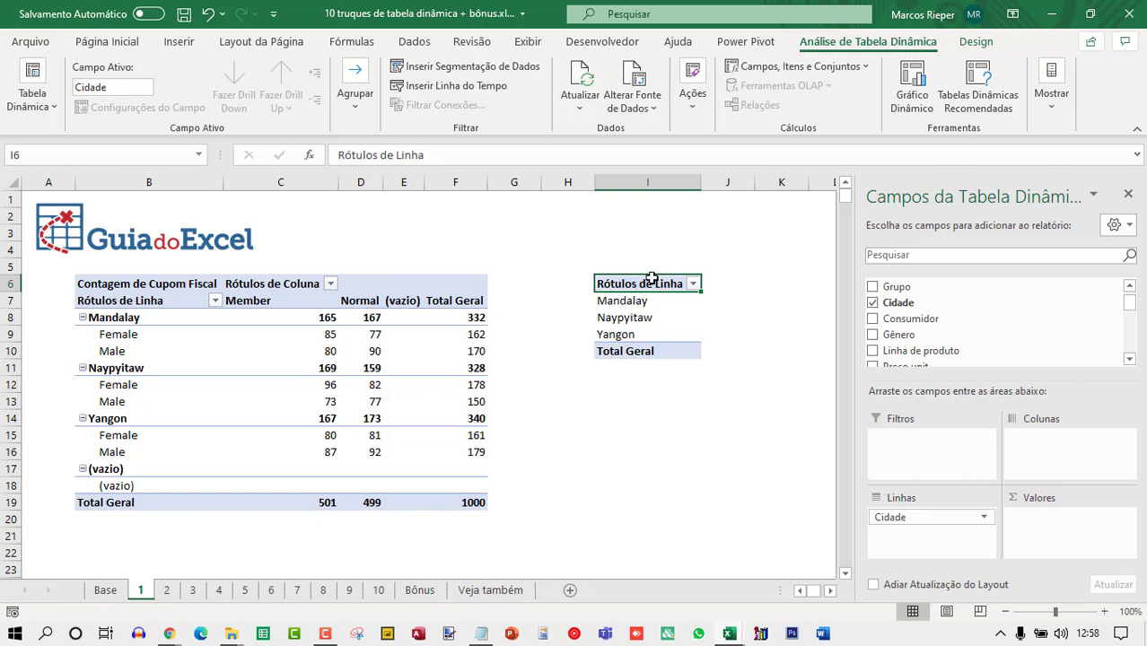
scroll(978, 328, "down", 5)
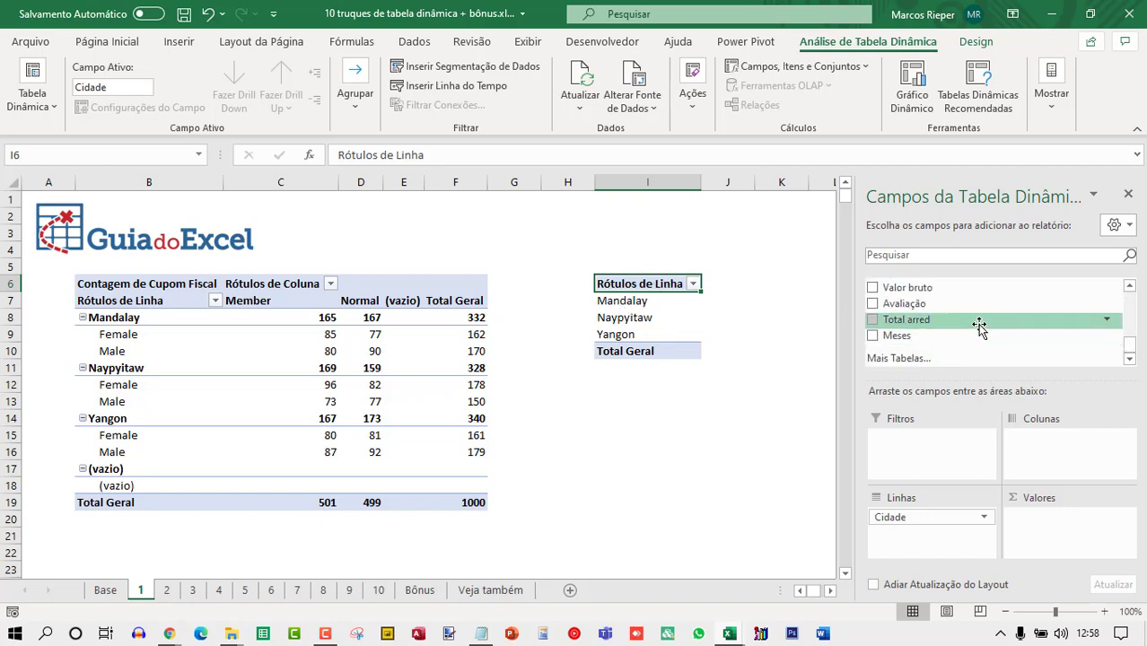
scroll(897, 334, "up", 3)
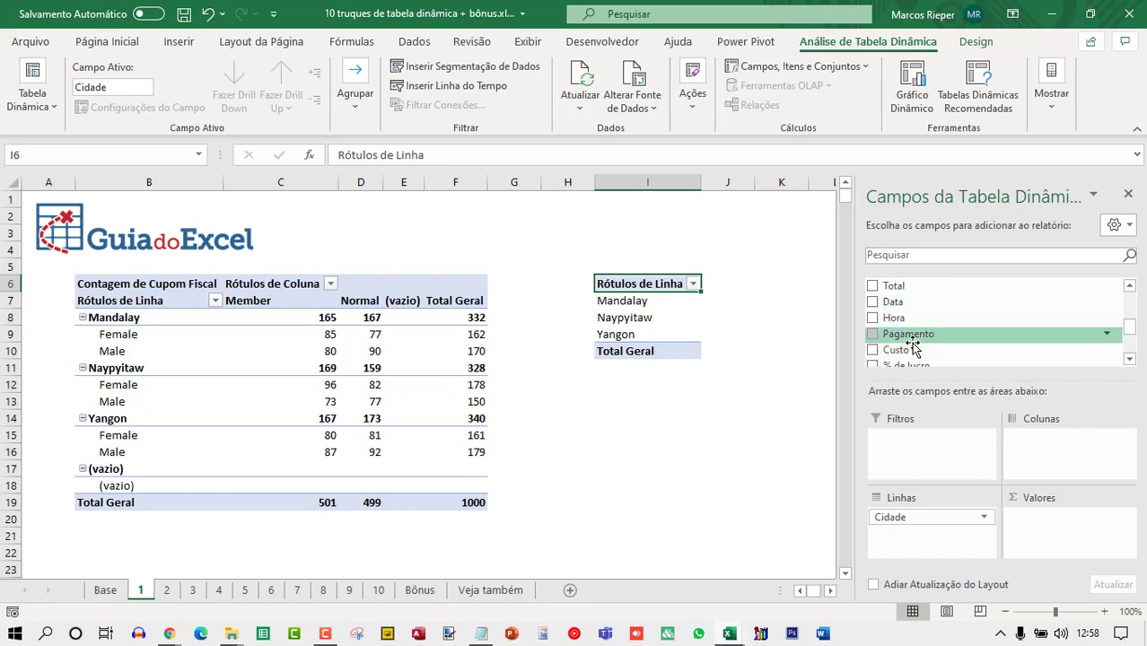
scroll(924, 336, "up", 3)
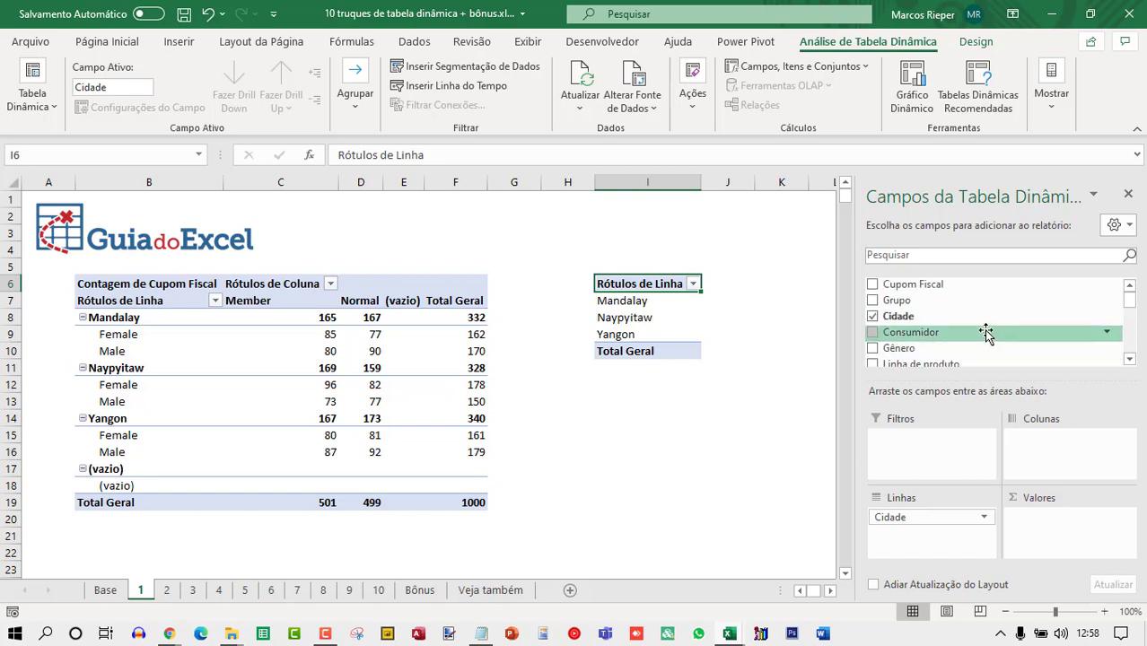
left_click_drag(911, 332, 1041, 437)
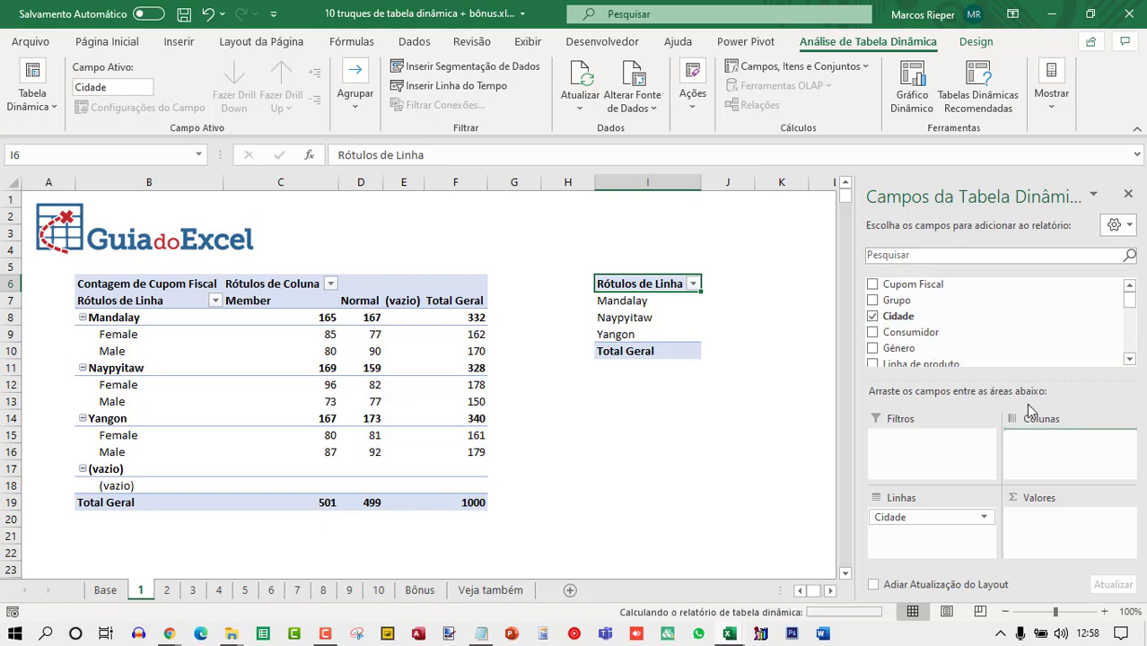
left_click_drag(917, 348, 1059, 520)
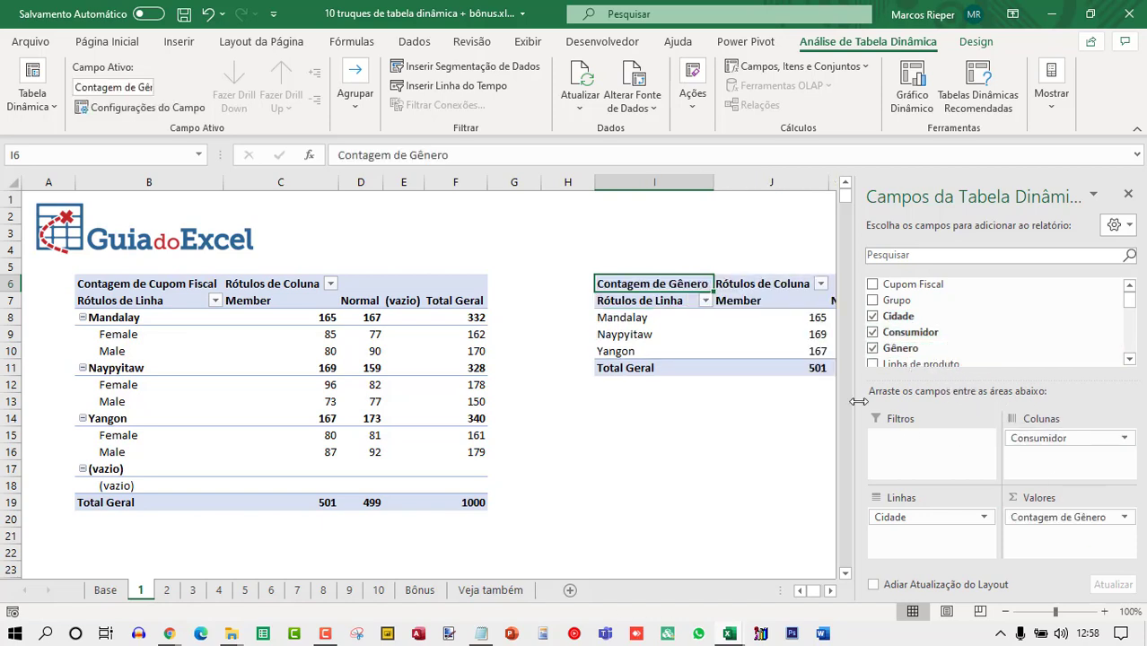
Try to paste blank cells over the new pivot table's range.
left_click(786, 430)
left_click(917, 421)
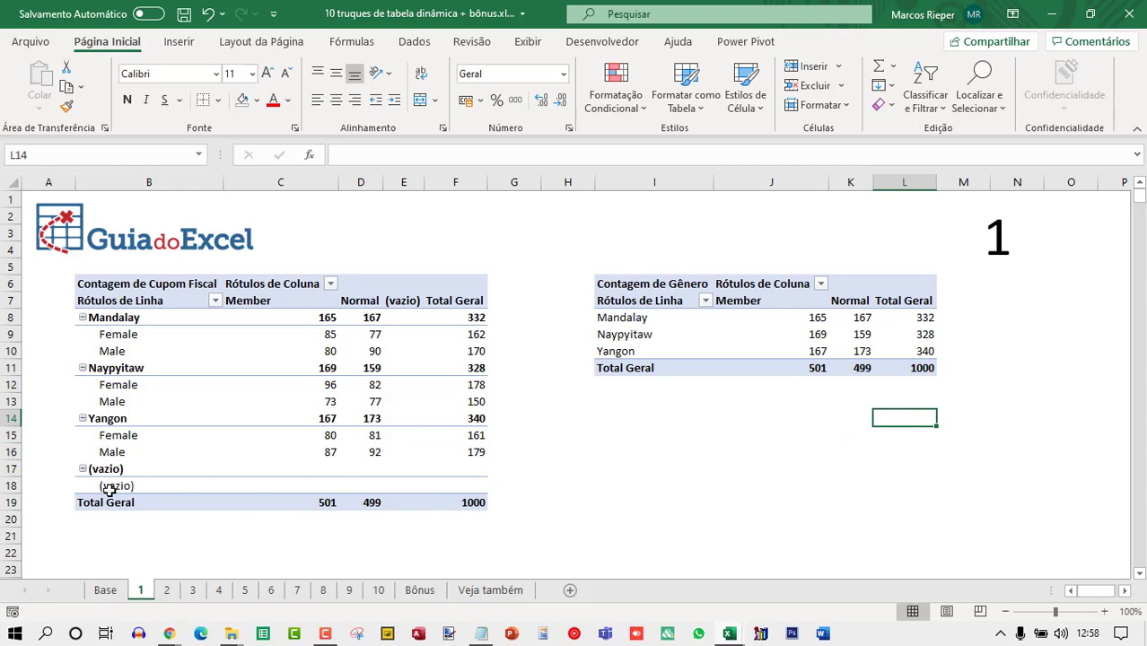
left_click_drag(661, 183, 855, 201)
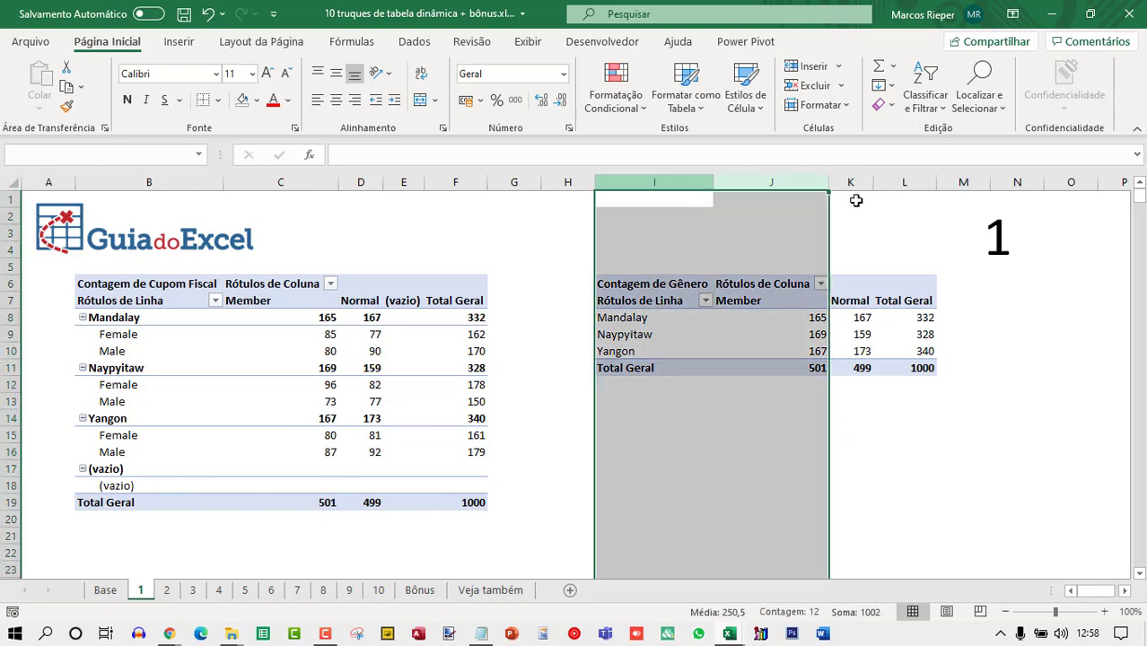
left_click(635, 454)
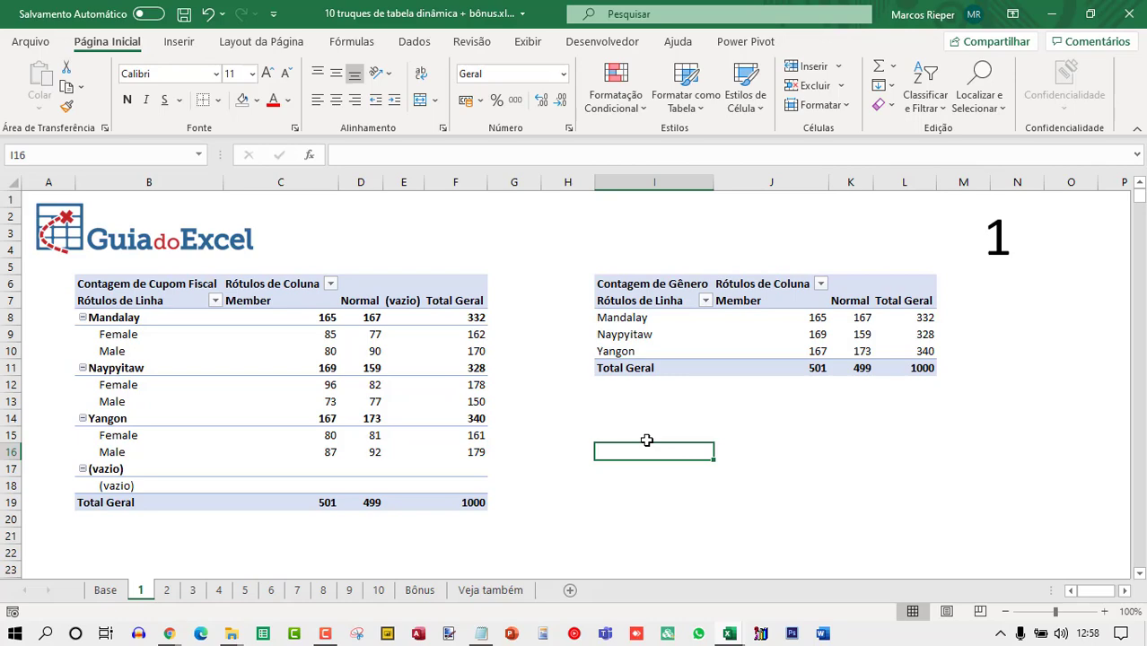
left_click(918, 427, "shift")
key("ctrl+c")
left_click(894, 290, "shift")
key("ctrl+v")
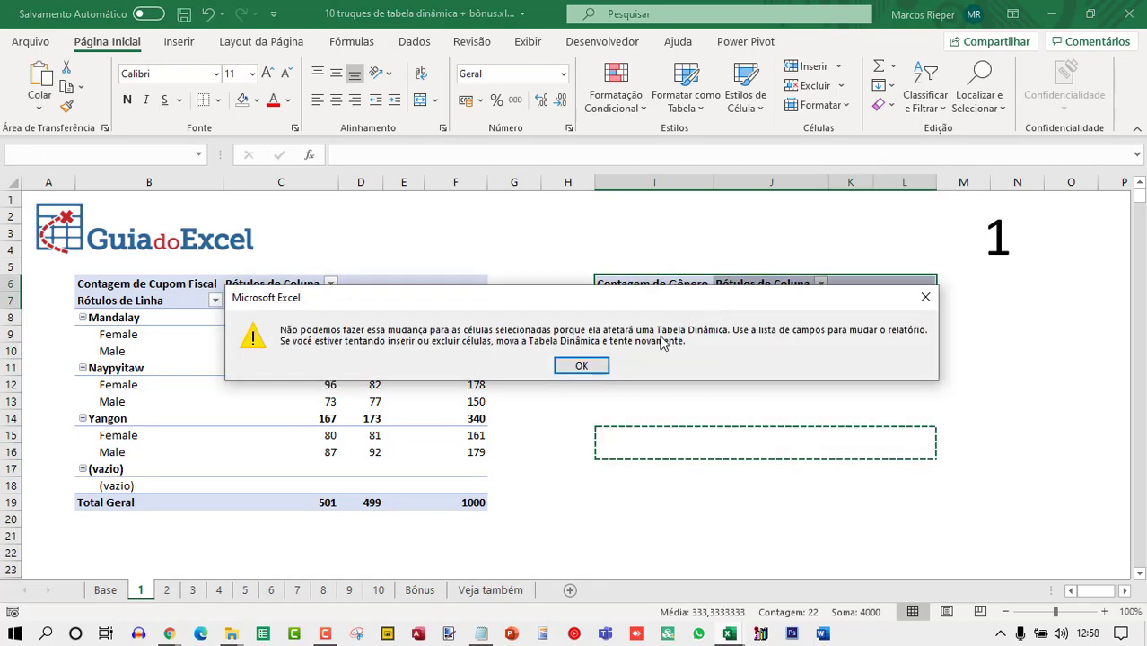
key("Escape")
Copy a blank row of cells and paste it over the new pivot table to remove it.
left_click(613, 236)
left_click(904, 236, "shift")
key("ctrl+c")
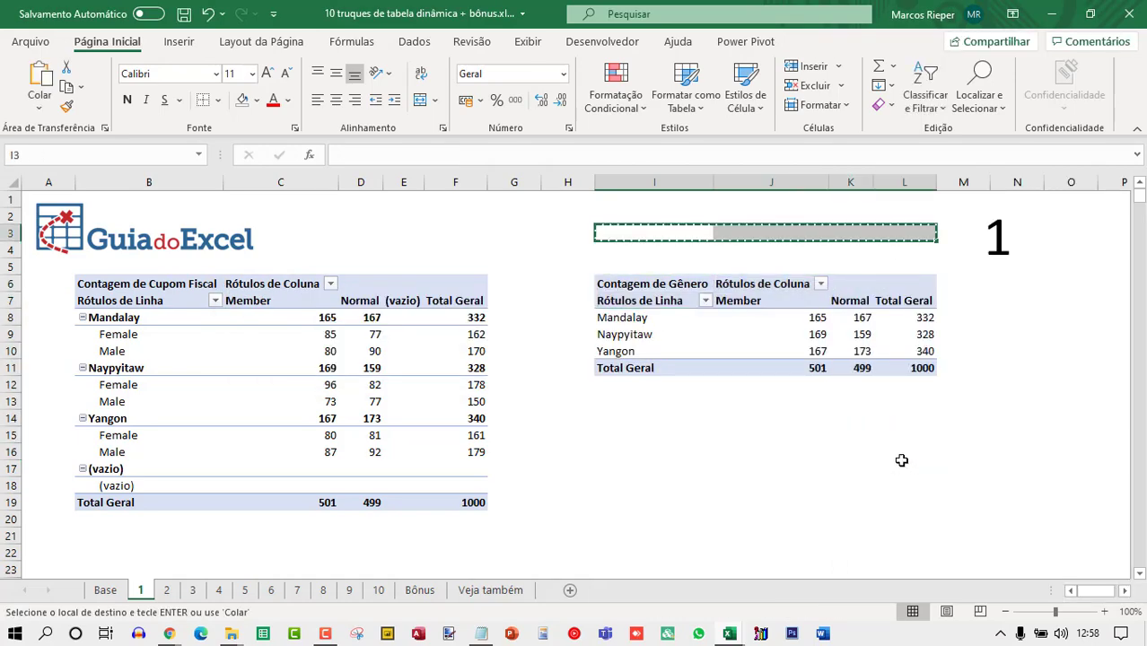
left_click(916, 454, "shift")
key("ctrl+v")
left_click(835, 404)
key("Escape")
Change the data source of the original pivot table on sheet 1 to tFaturamento.
left_click(314, 336)
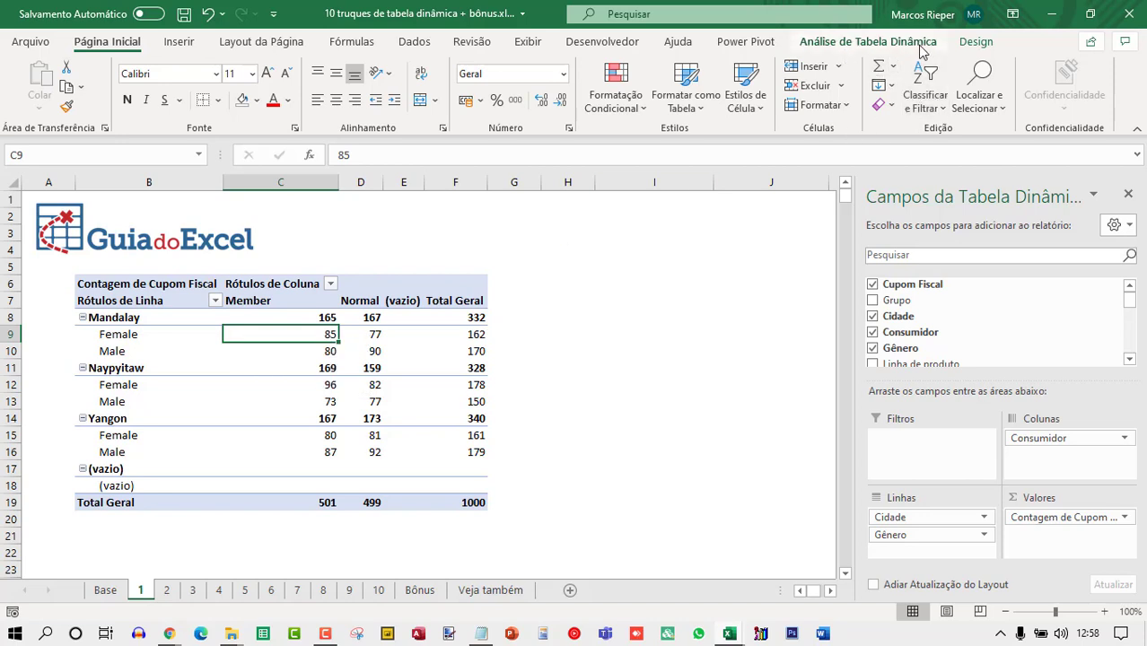
left_click(975, 41)
left_click(893, 42)
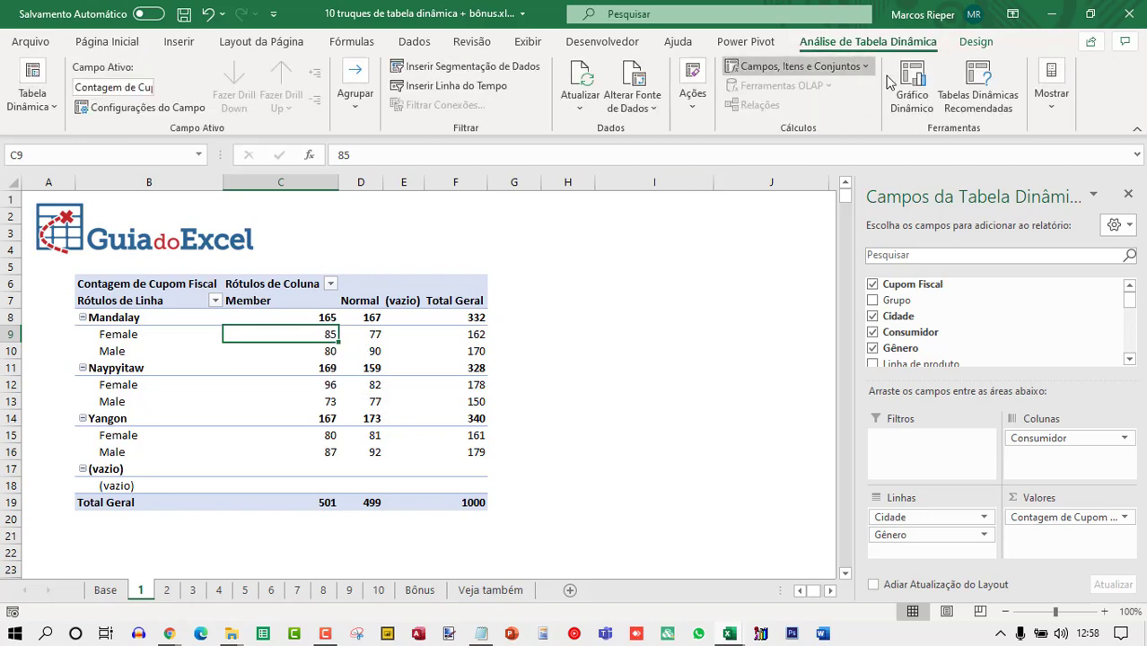
left_click(631, 79)
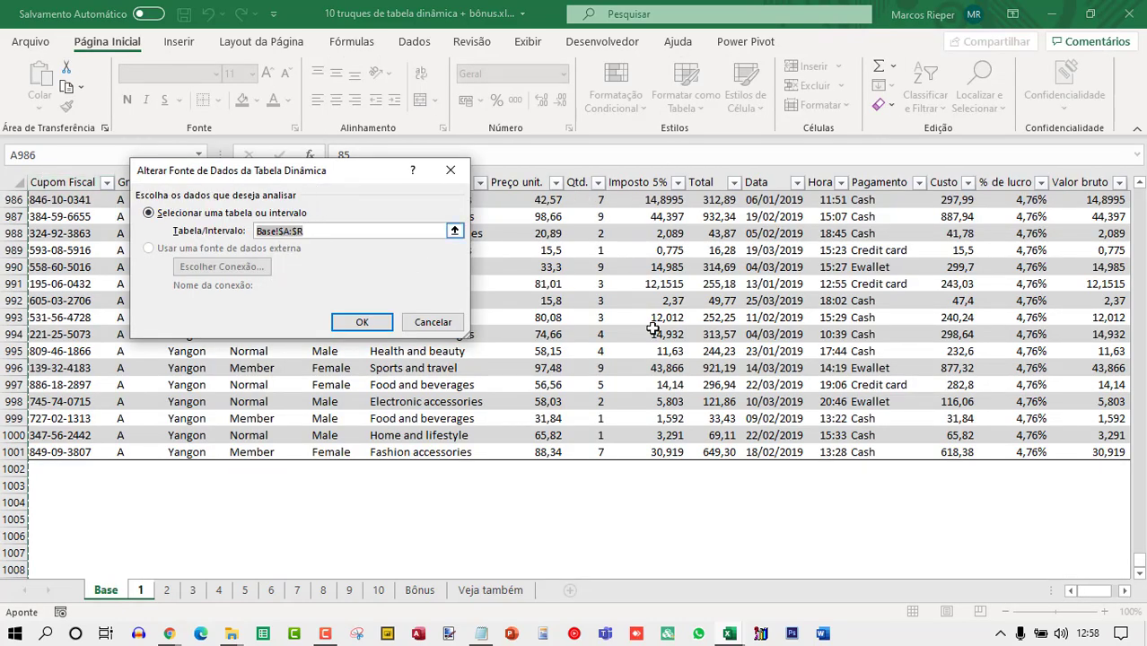
left_click(820, 370)
key("ctrl+Up")
key("Right")
key("Right")
key("Right")
key("Right")
key("Right")
key("Right")
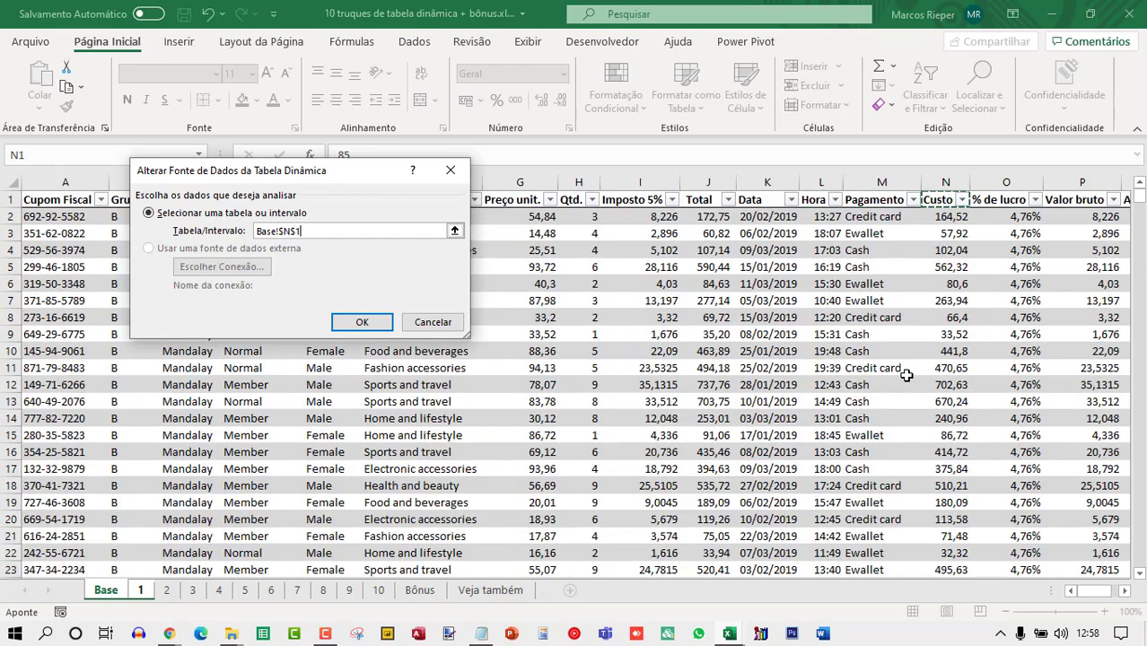
type("tFaturamento")
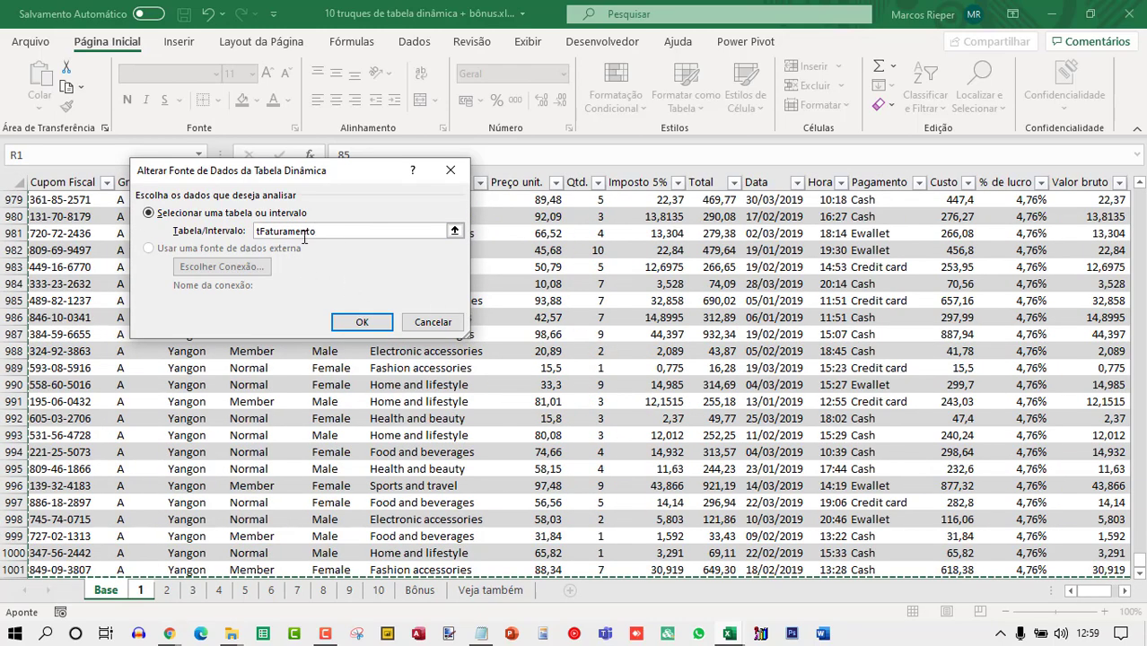
left_click(361, 323)
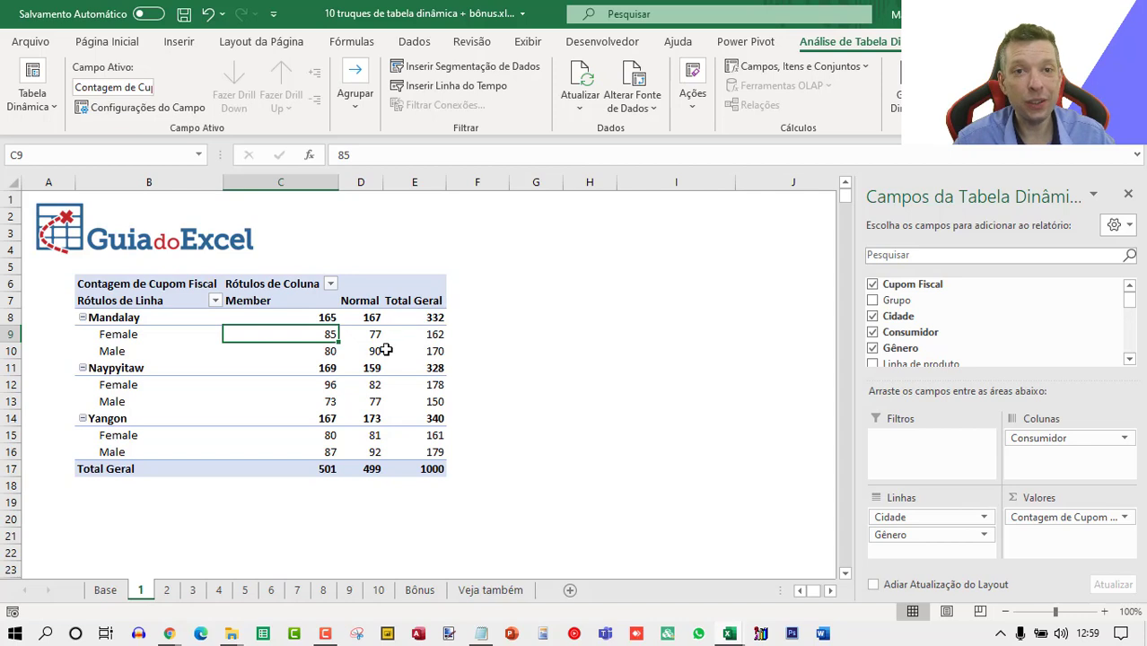
left_click(1128, 194)
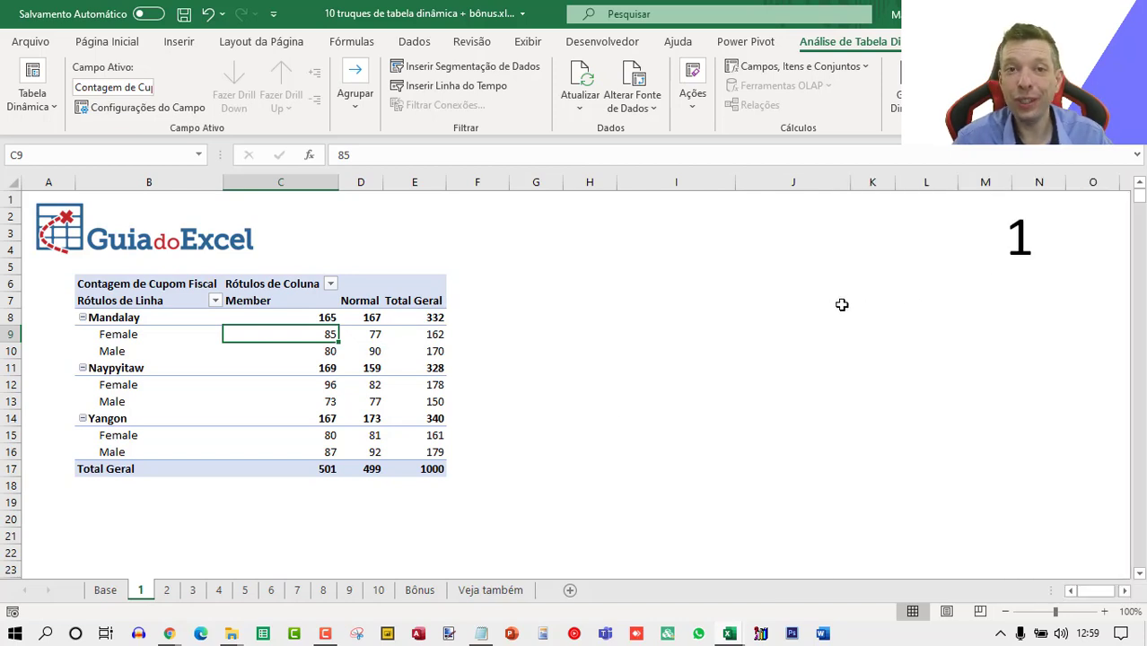
Compare sheet 2's pivot table with the Grupo filter values in the Base table.
left_click(166, 589)
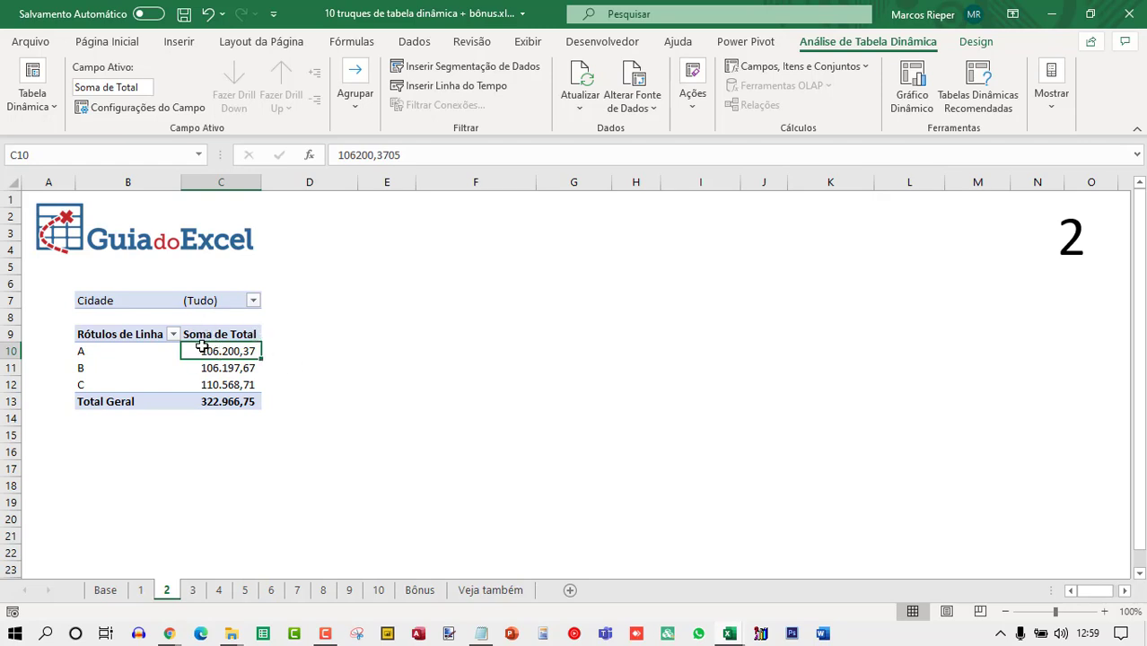
mouse_move(202, 347)
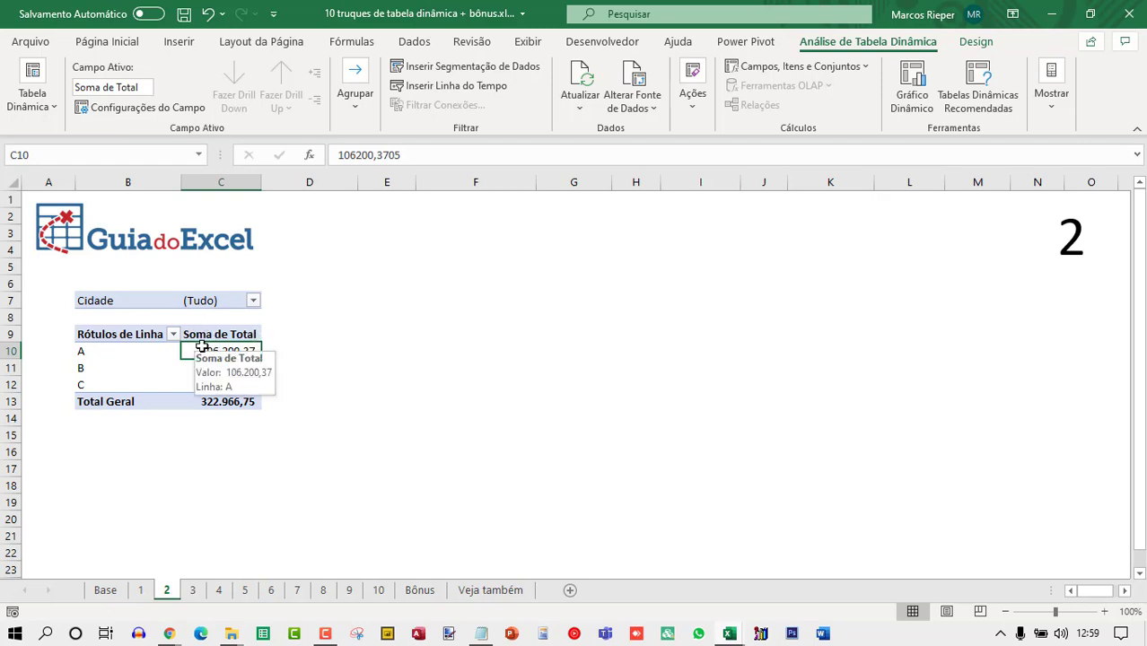
left_click(109, 589)
left_click(198, 250)
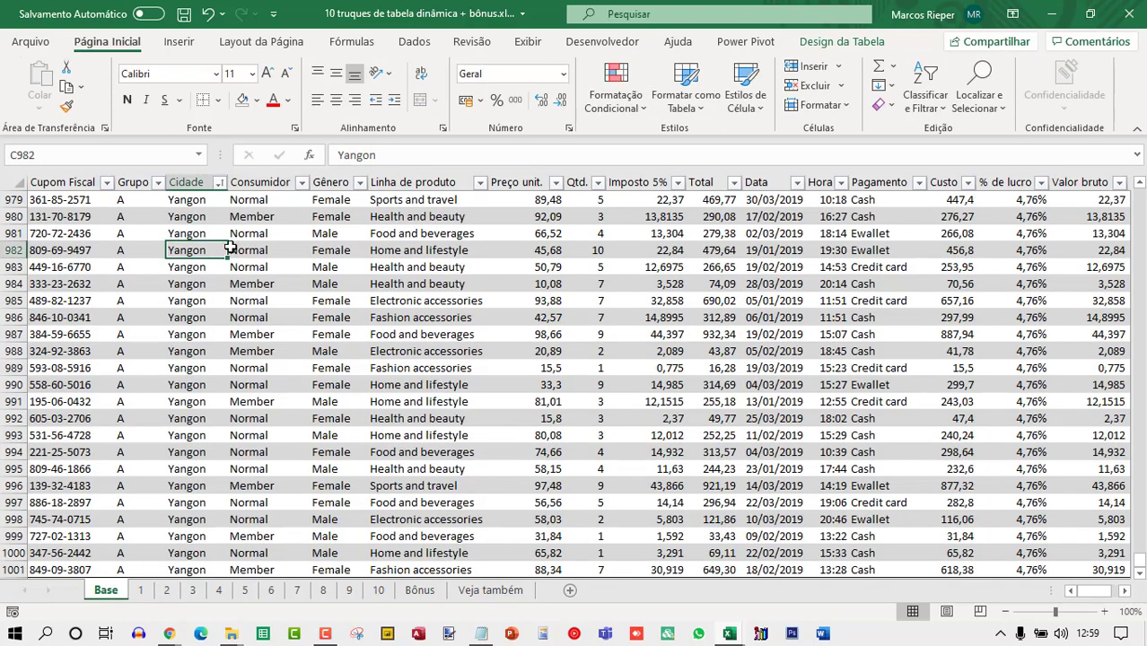
left_click(158, 182)
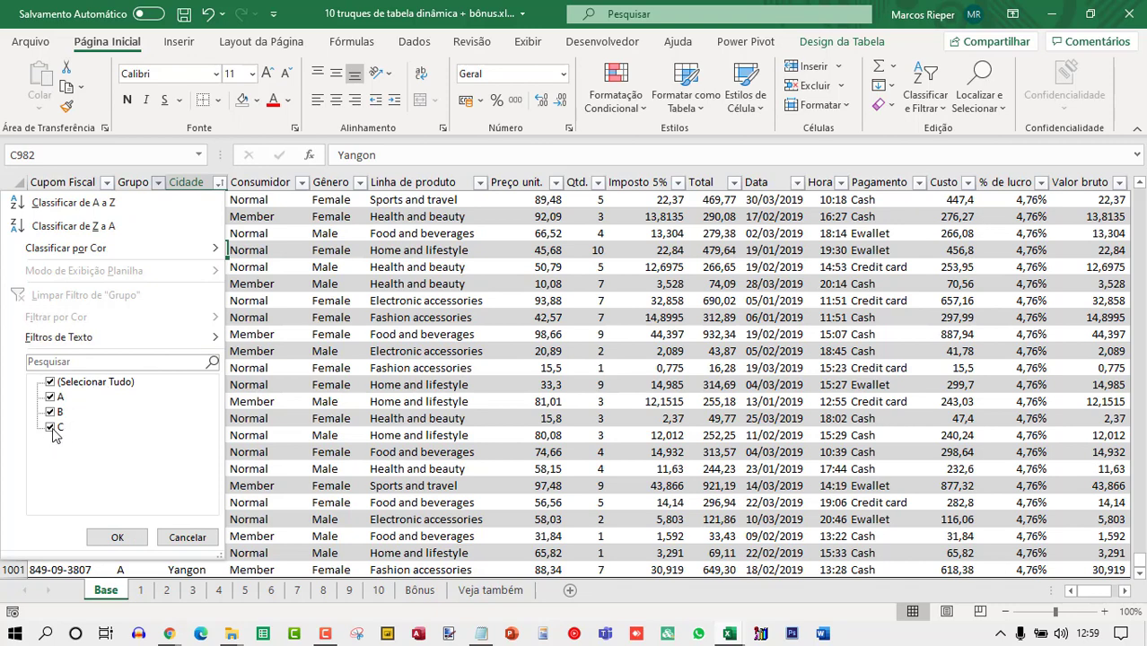
left_click(187, 536)
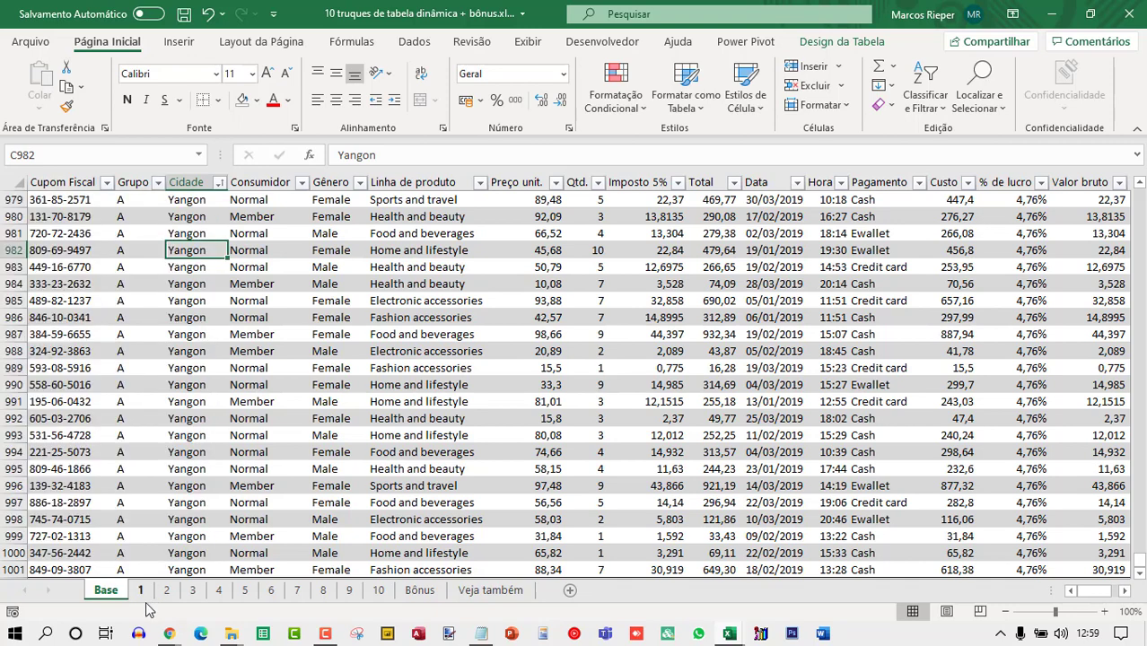
On sheet 2, filter the pivot table's row labels to show only the leftover item d, then undo the filter.
left_click(166, 589)
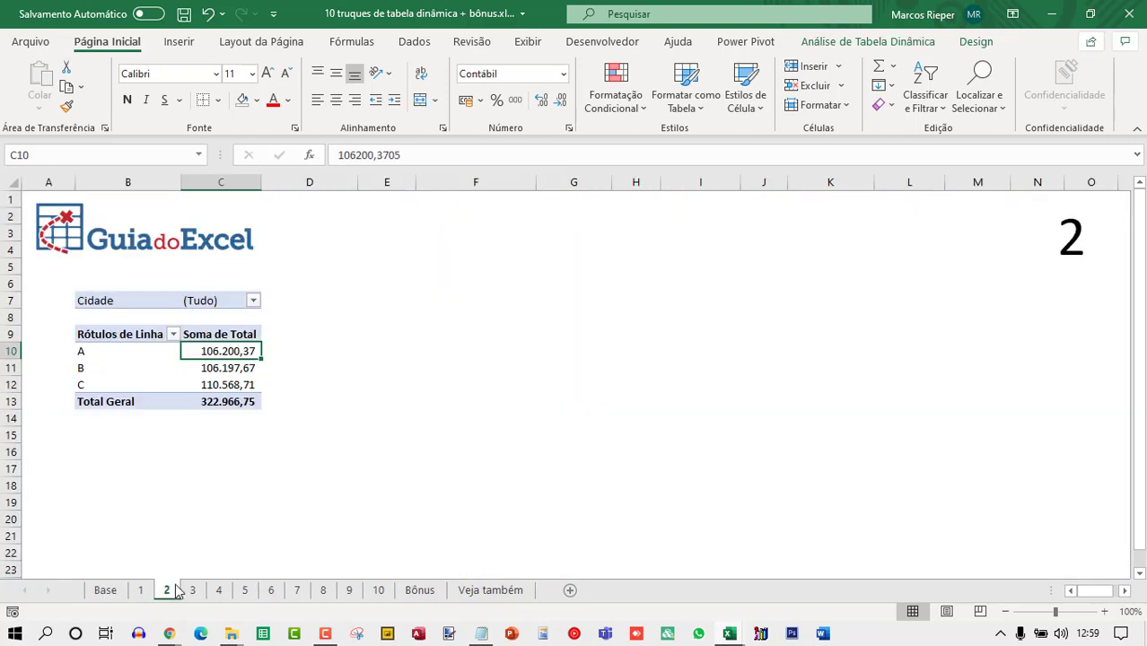
left_click(170, 330)
left_click(173, 334)
left_click(173, 334)
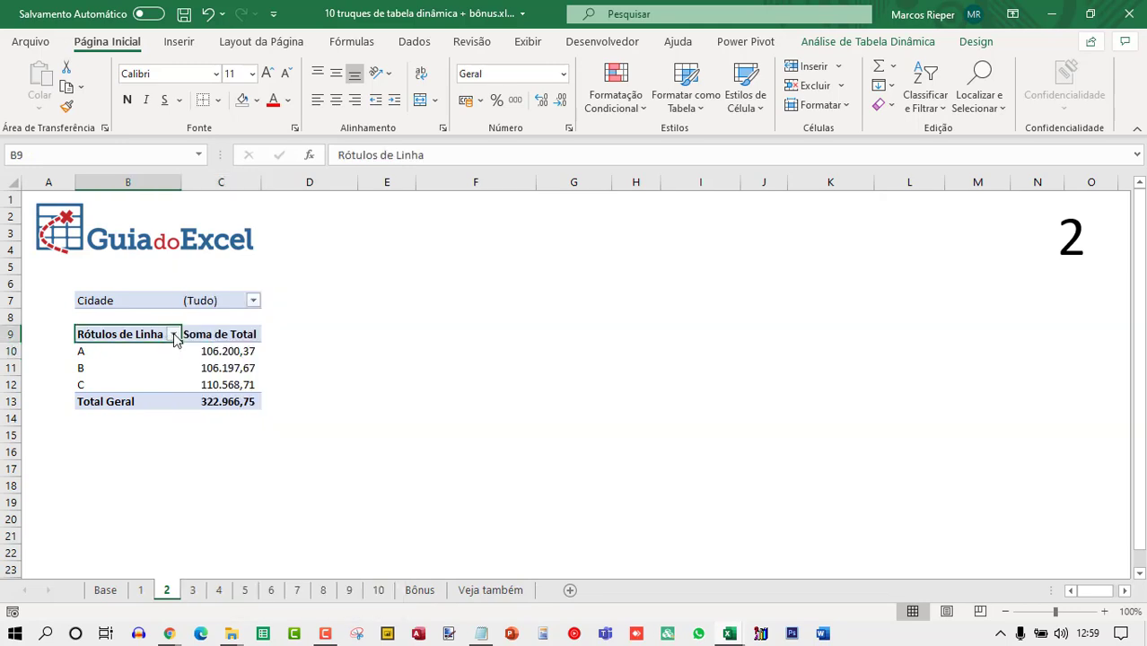
left_click(173, 334)
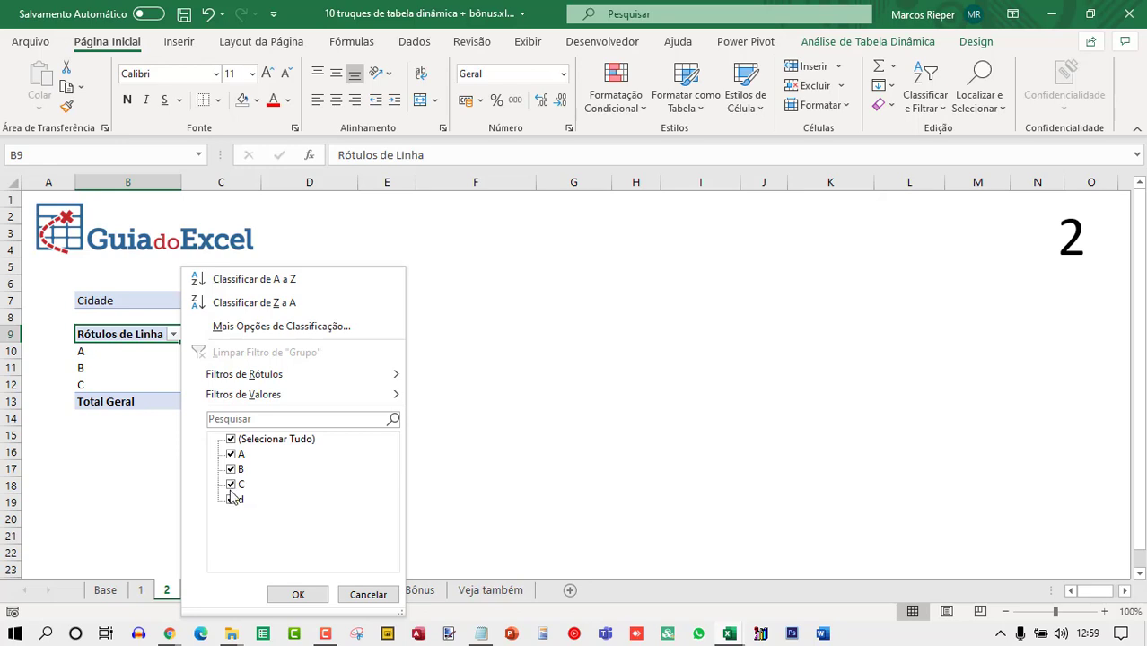
left_click(230, 438)
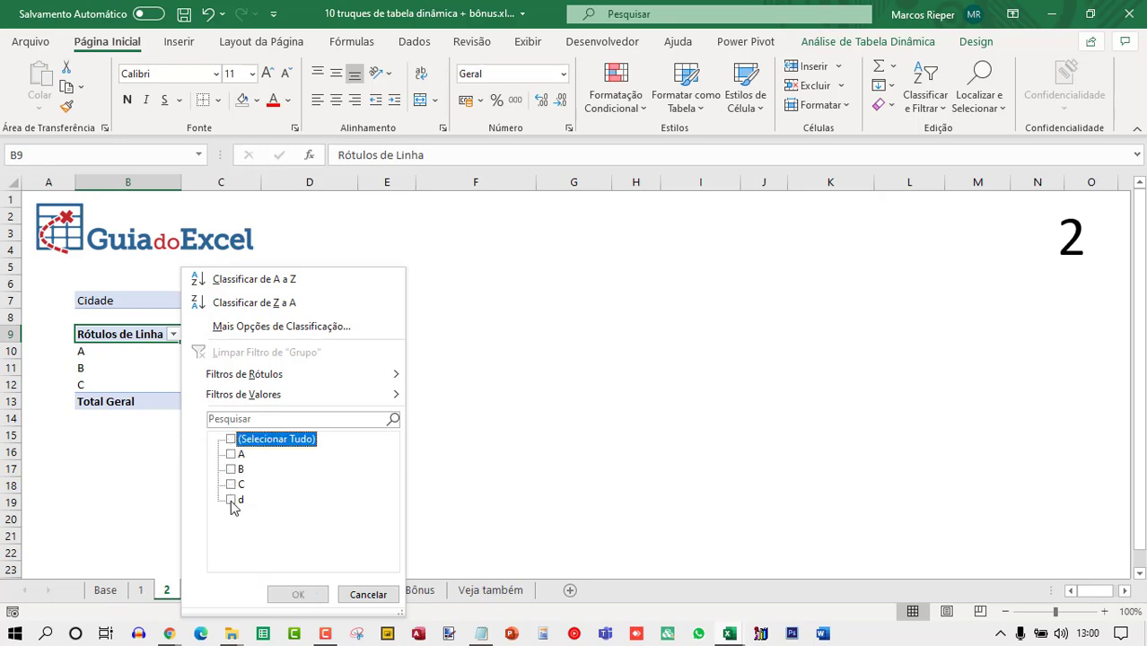
left_click(231, 500)
left_click(298, 594)
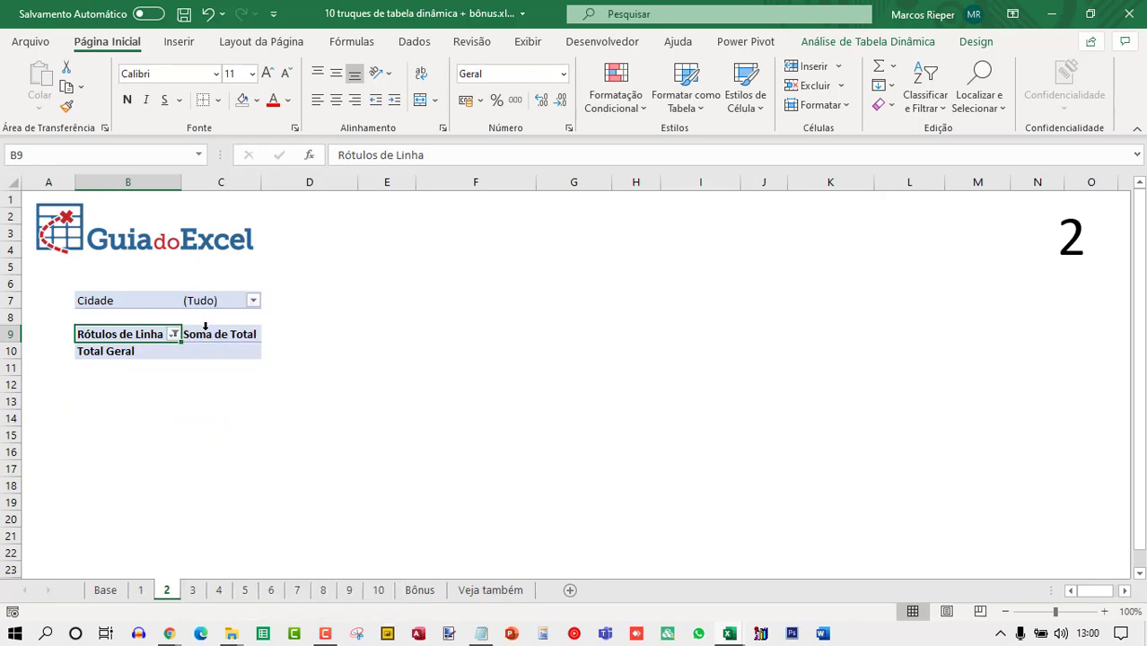
key("ctrl+z")
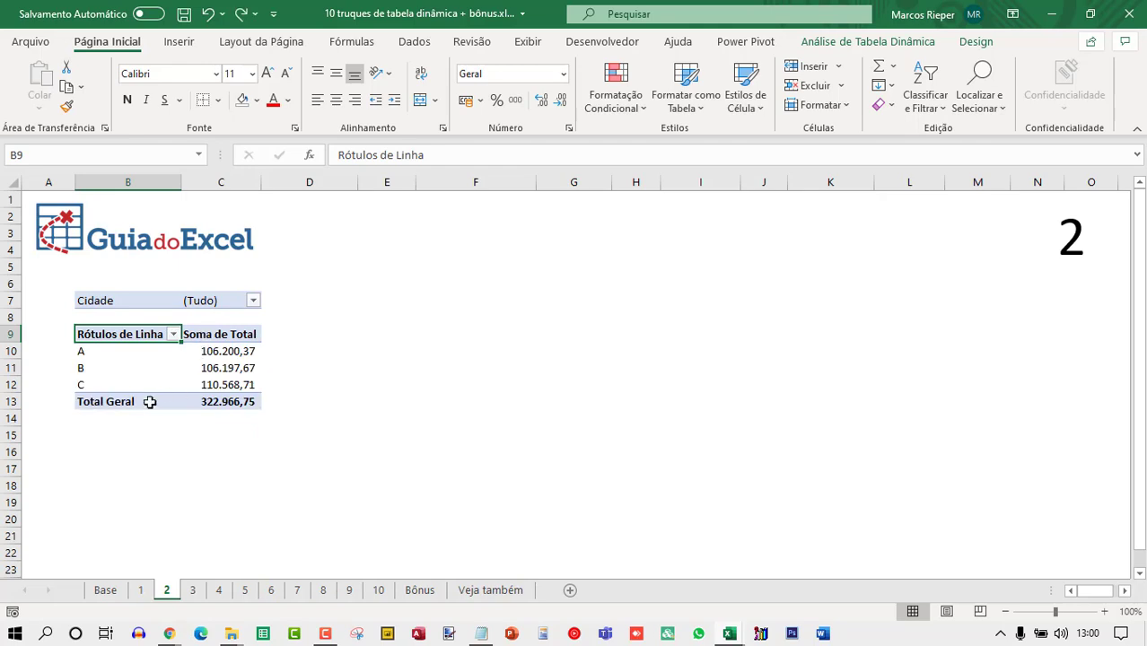
In the PivotTable options' data settings, set the number of items retained per field to Nenhum.
right_click(222, 348)
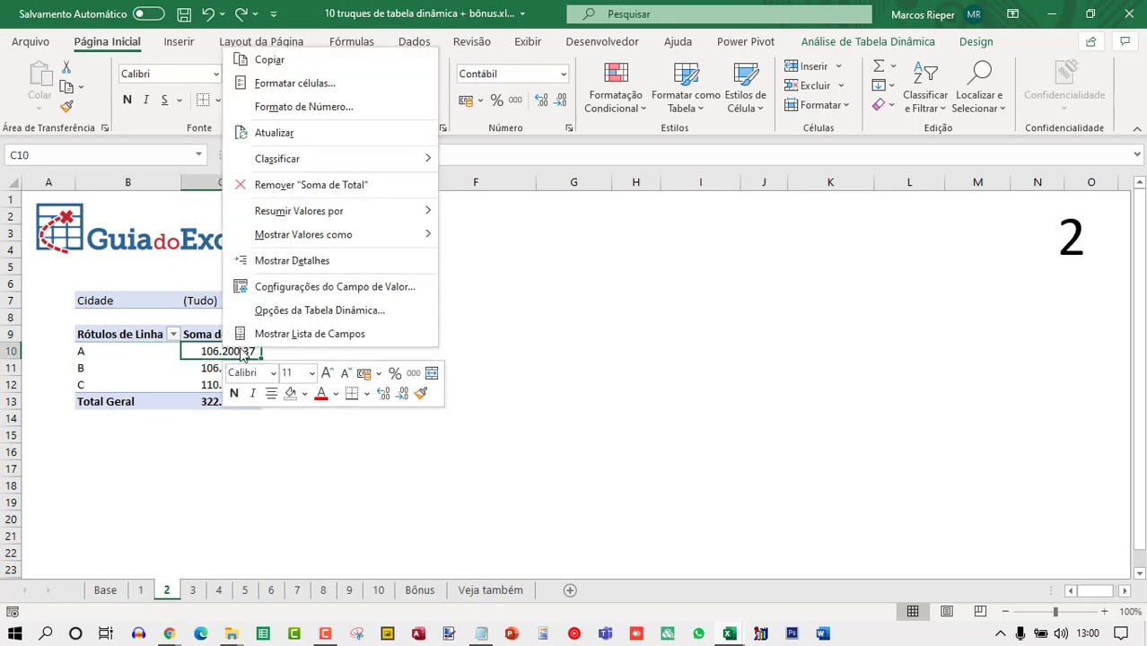
left_click(300, 313)
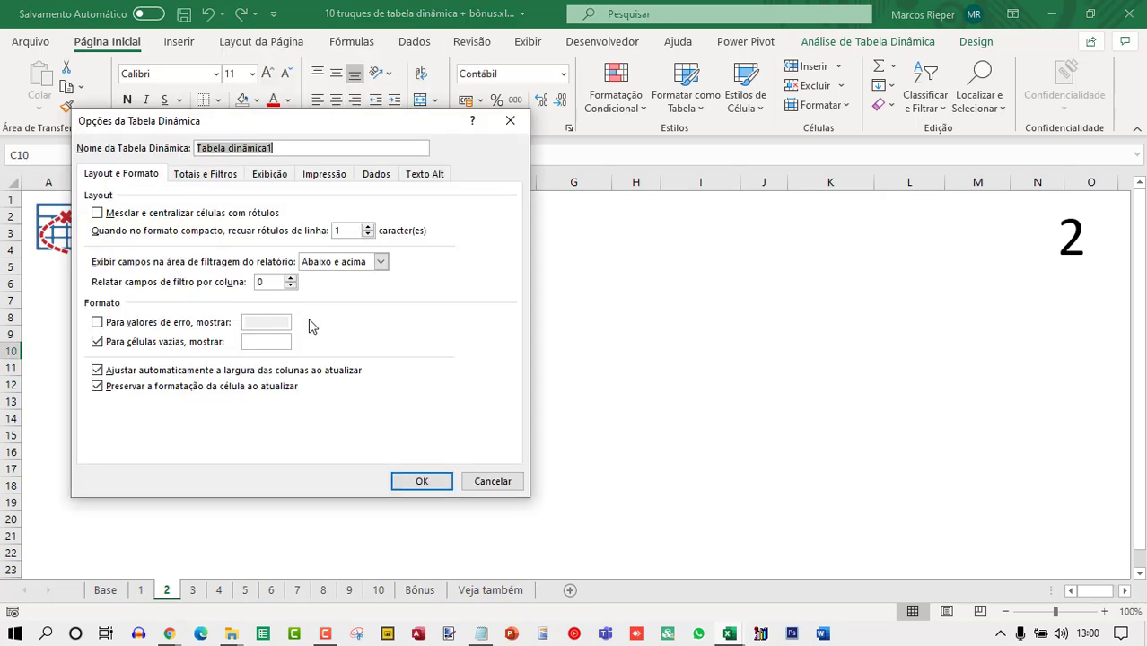
left_click(379, 177)
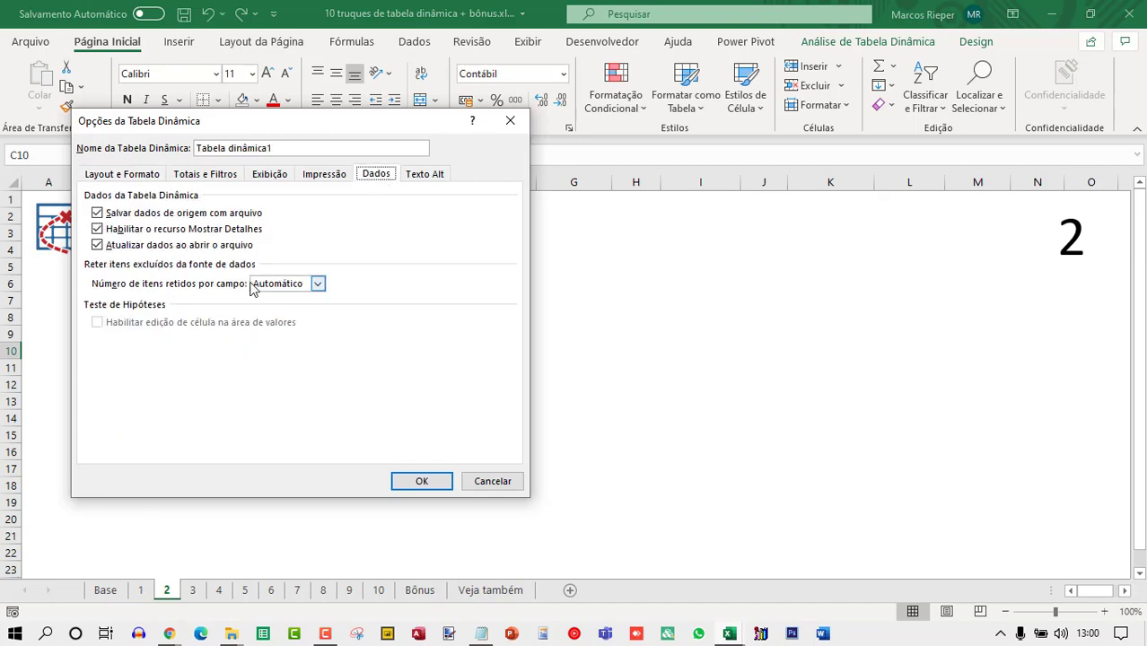
left_click(317, 284)
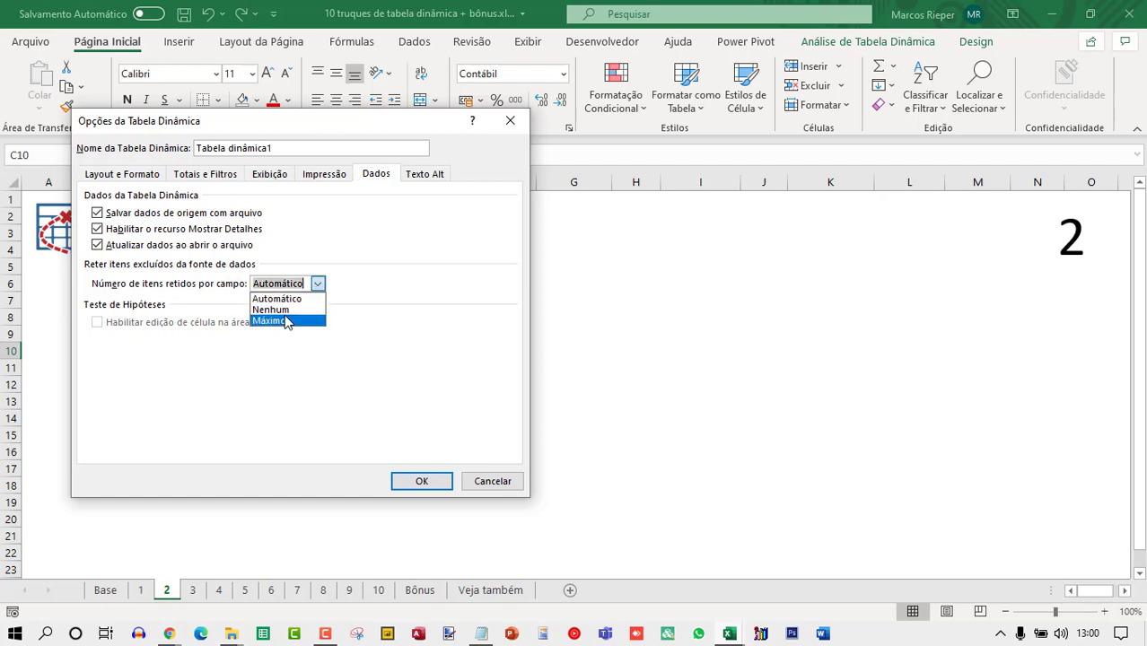
left_click(280, 309)
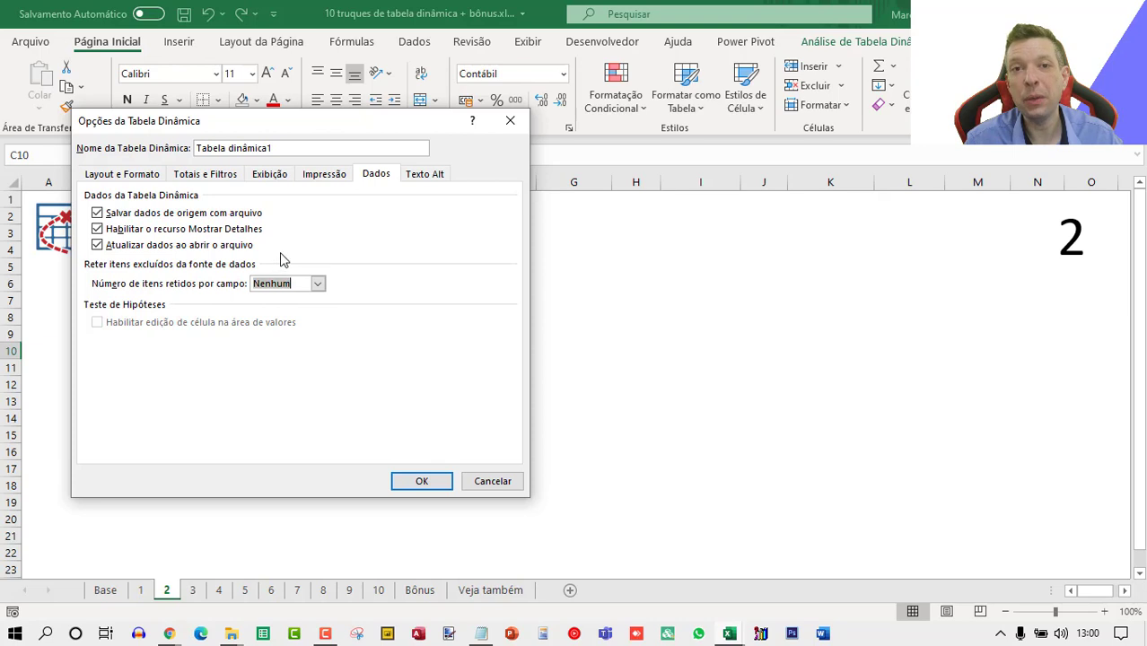
left_click(420, 480)
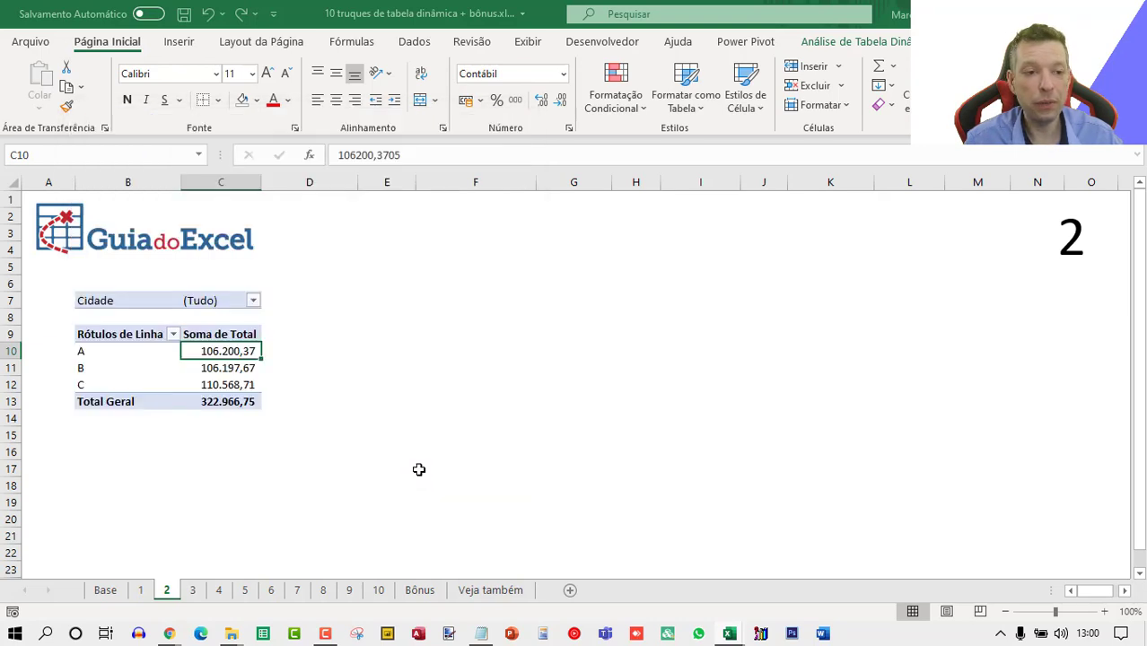
Refresh the pivot table and review the row-label filter list, closing it without changes.
right_click(223, 367)
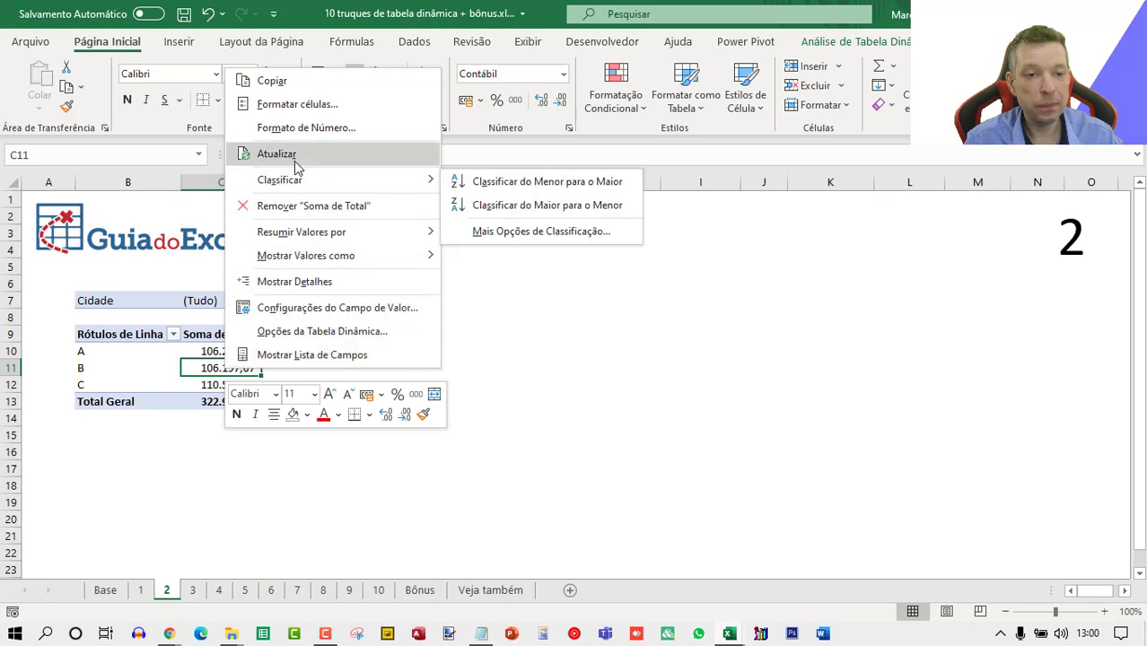
left_click(289, 155)
left_click(176, 334)
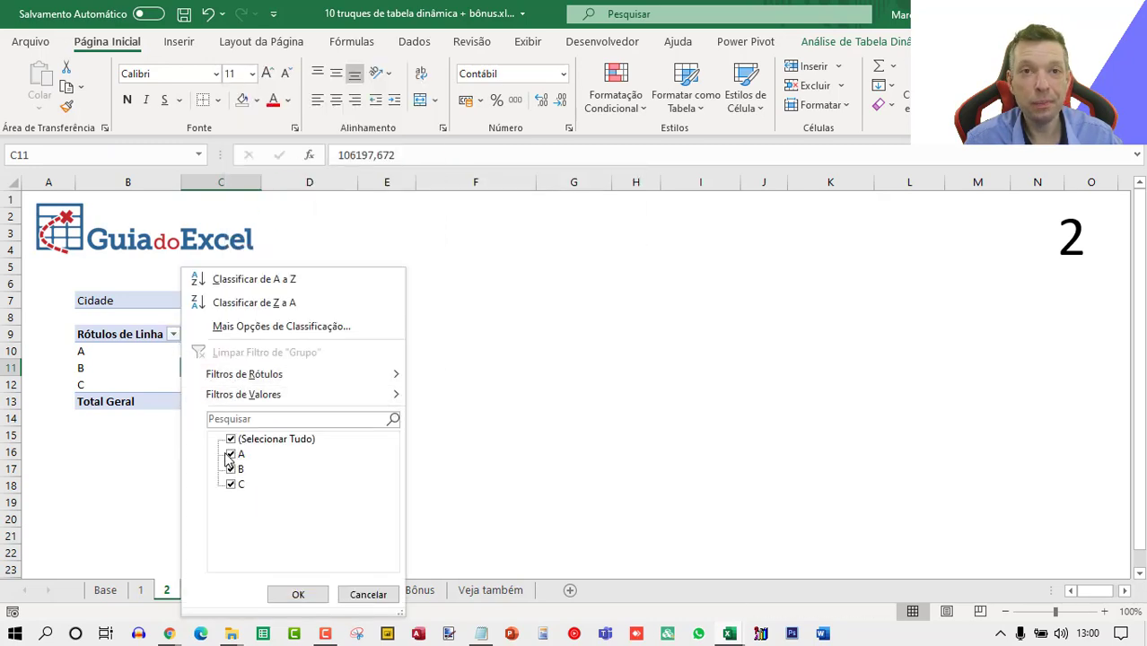
key("Escape")
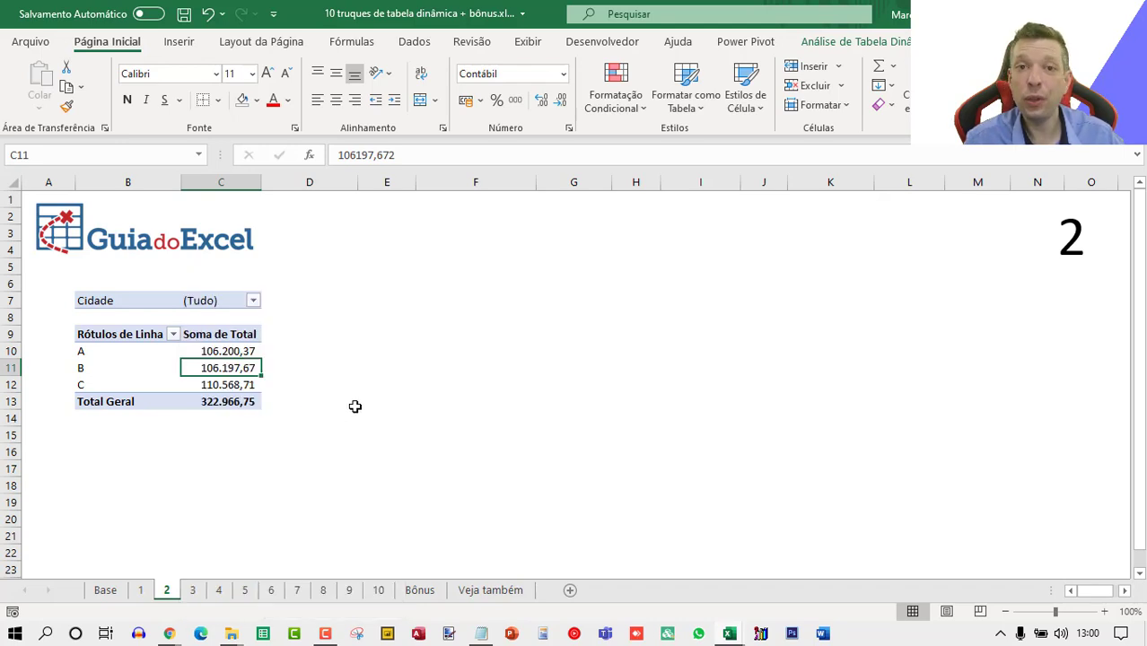
On sheet 3, set the pivot table options to show Vazio for empty cells.
key("ctrl+Page_Down")
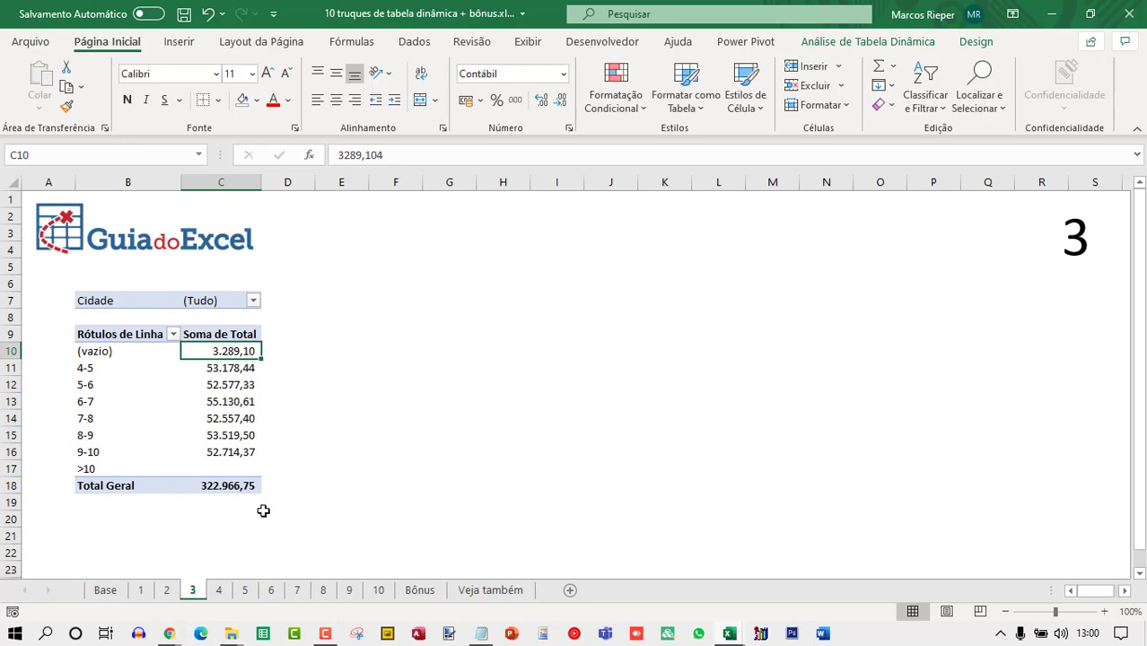
left_click(233, 462)
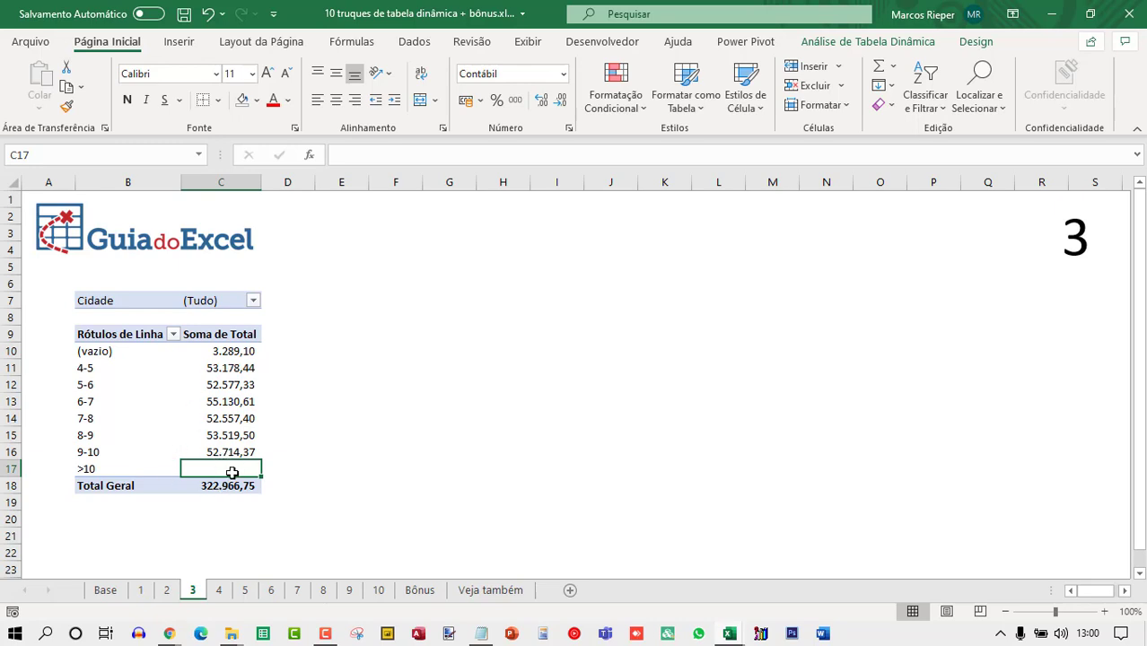
mouse_move(232, 472)
right_click(212, 464)
left_click(270, 431)
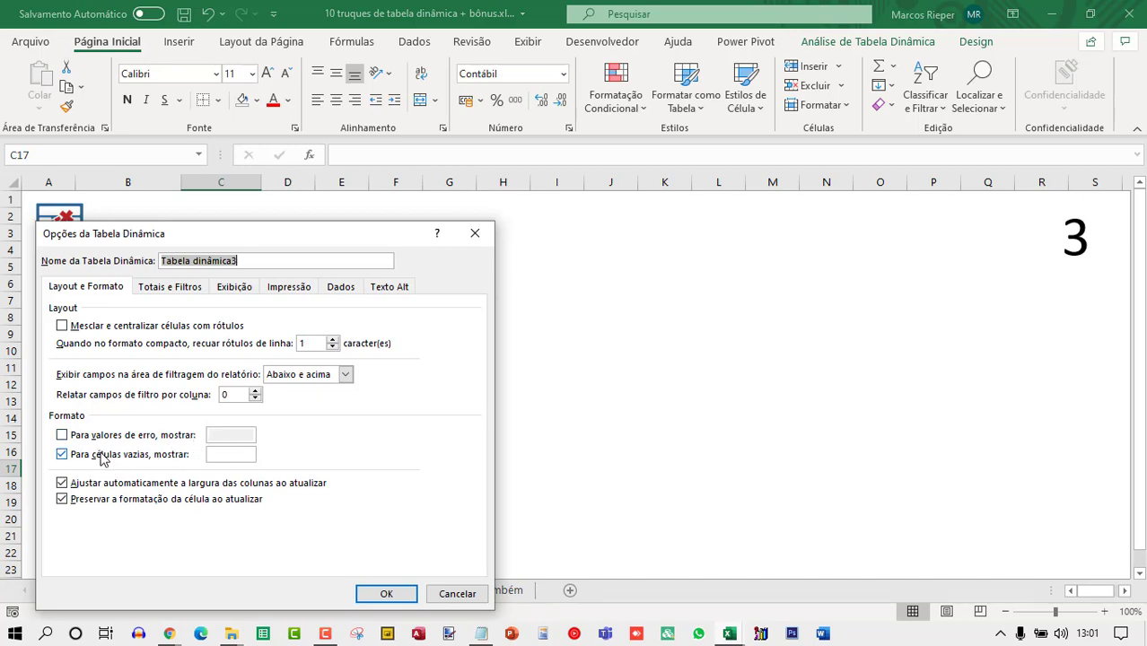
left_click(238, 454)
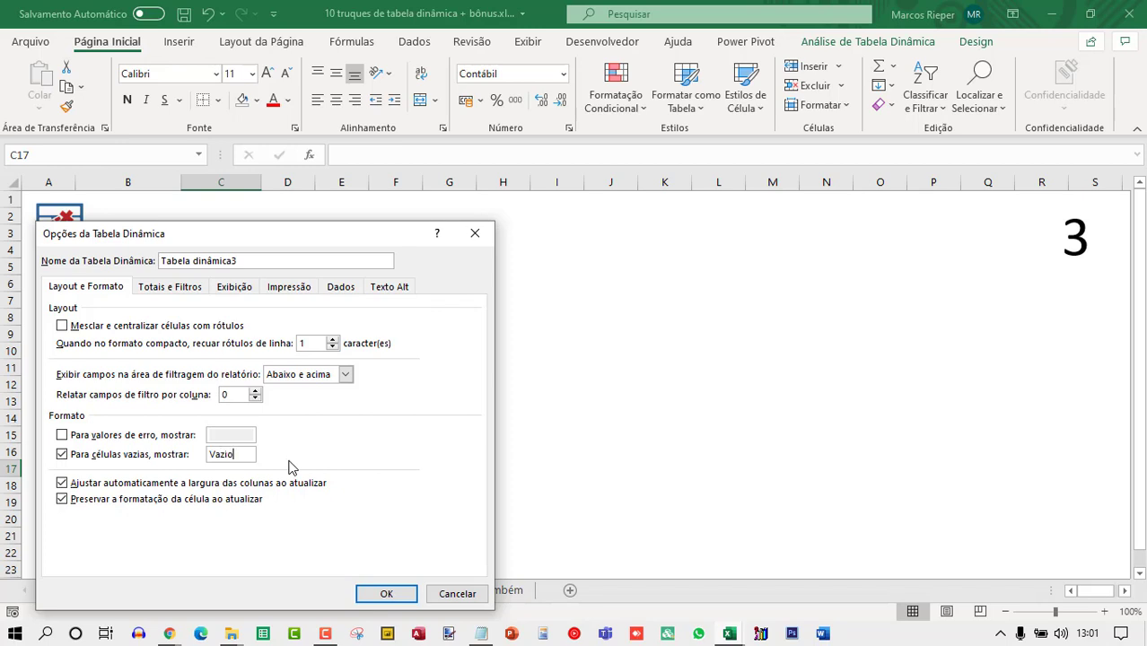
left_click(398, 592)
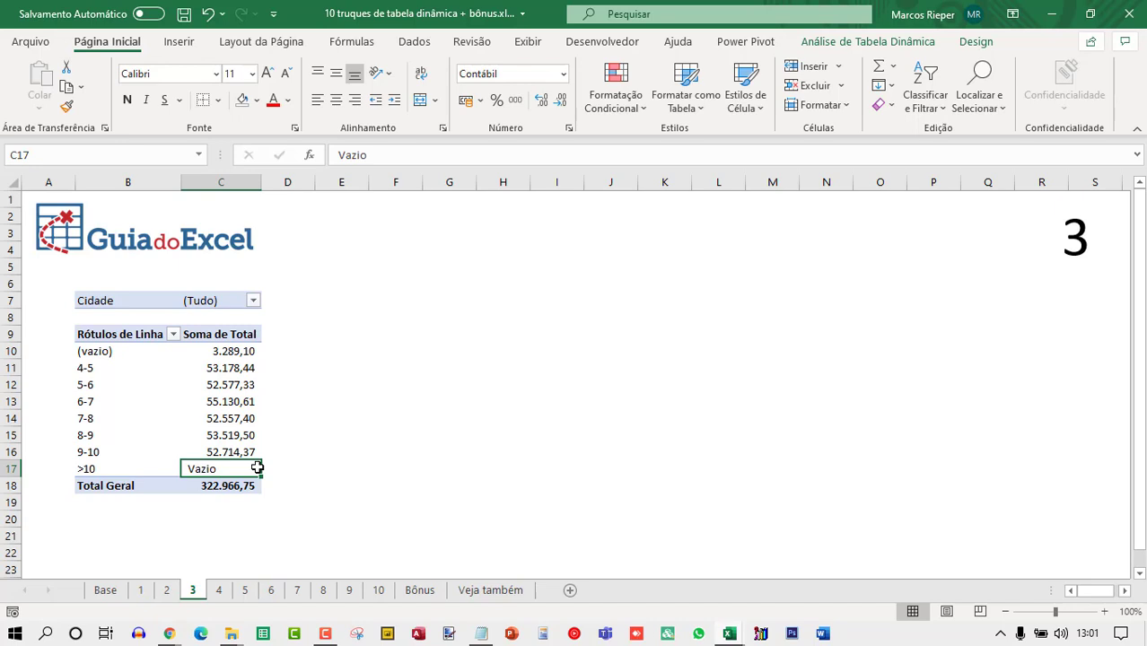
mouse_move(256, 468)
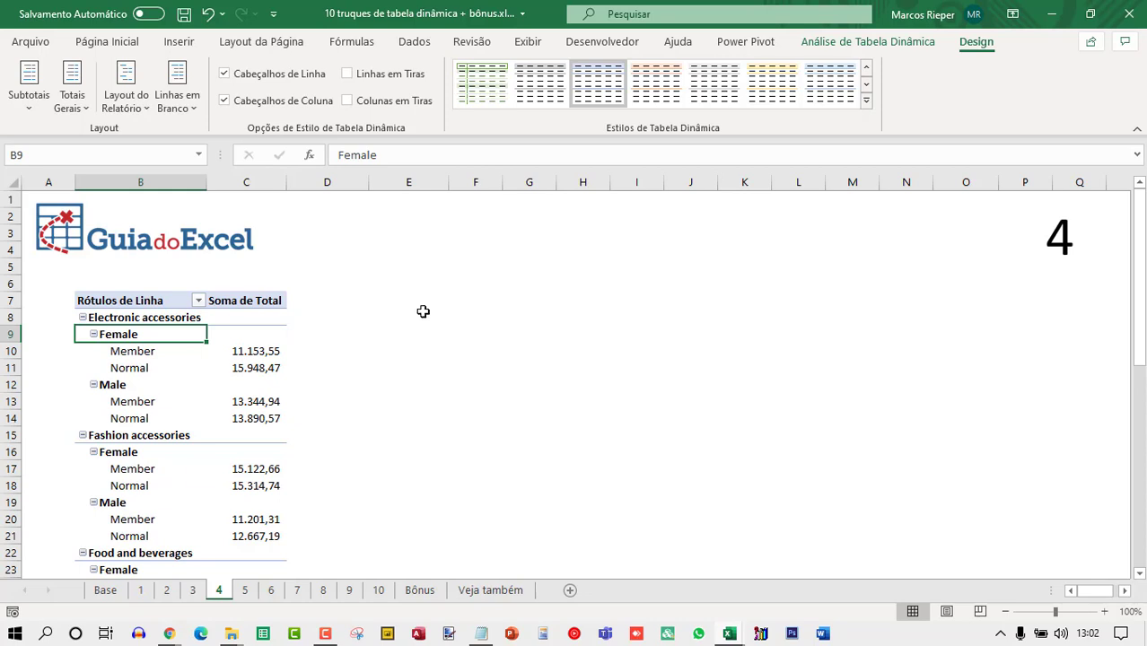
Open the PivotTable field list for the pivot table on sheet 4.
right_click(217, 366)
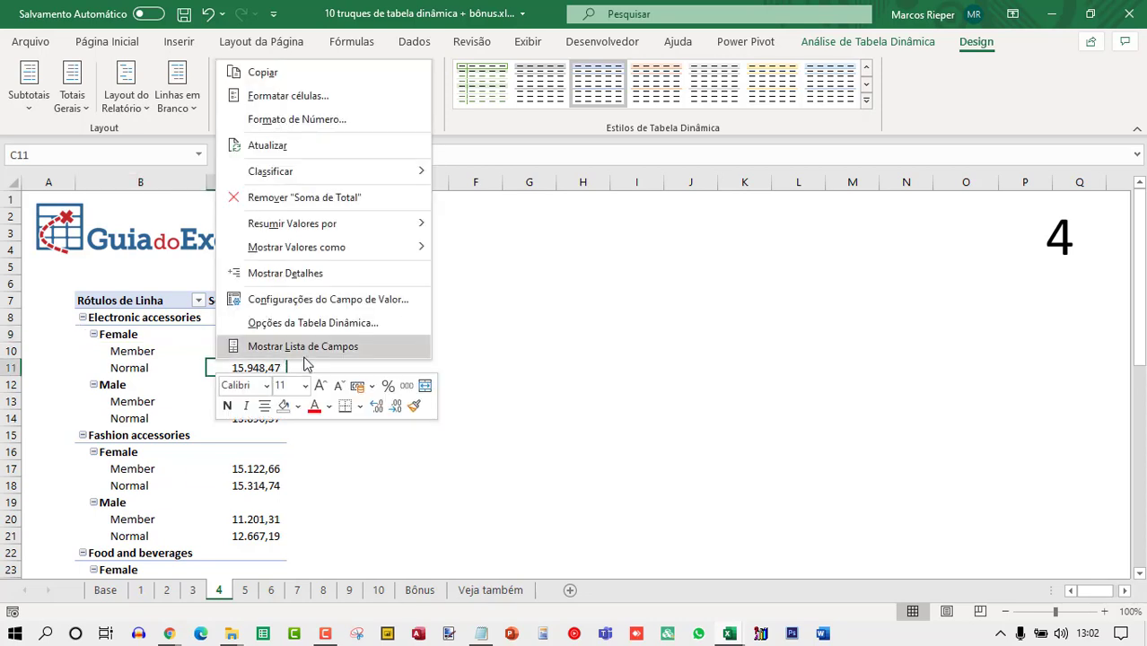
left_click(303, 352)
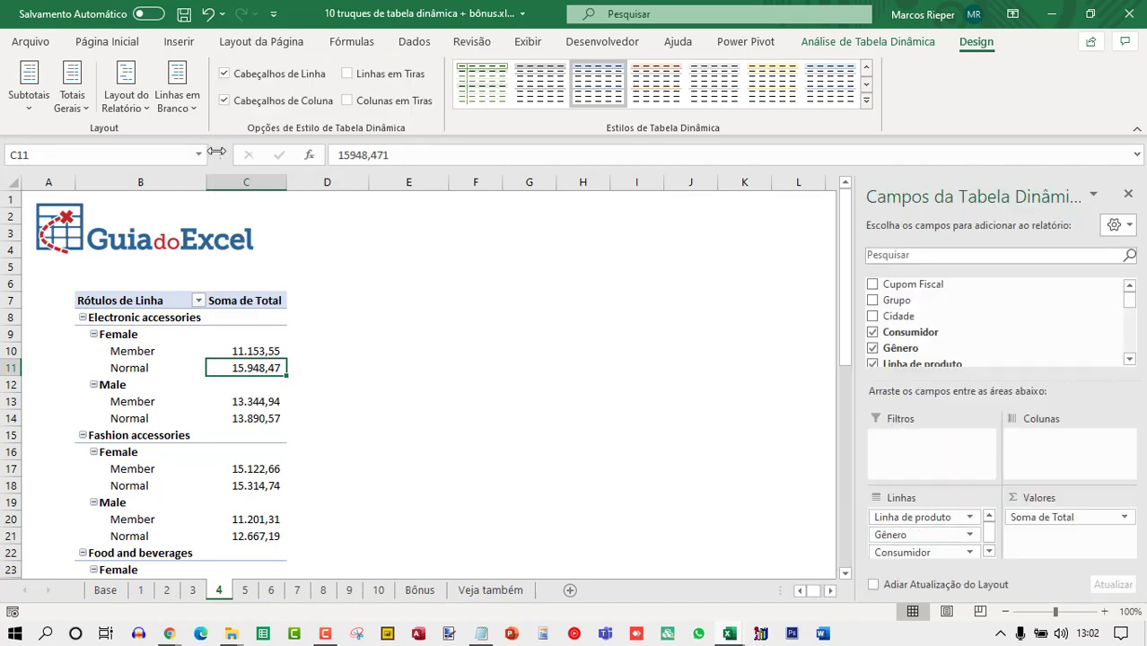
left_click(110, 350)
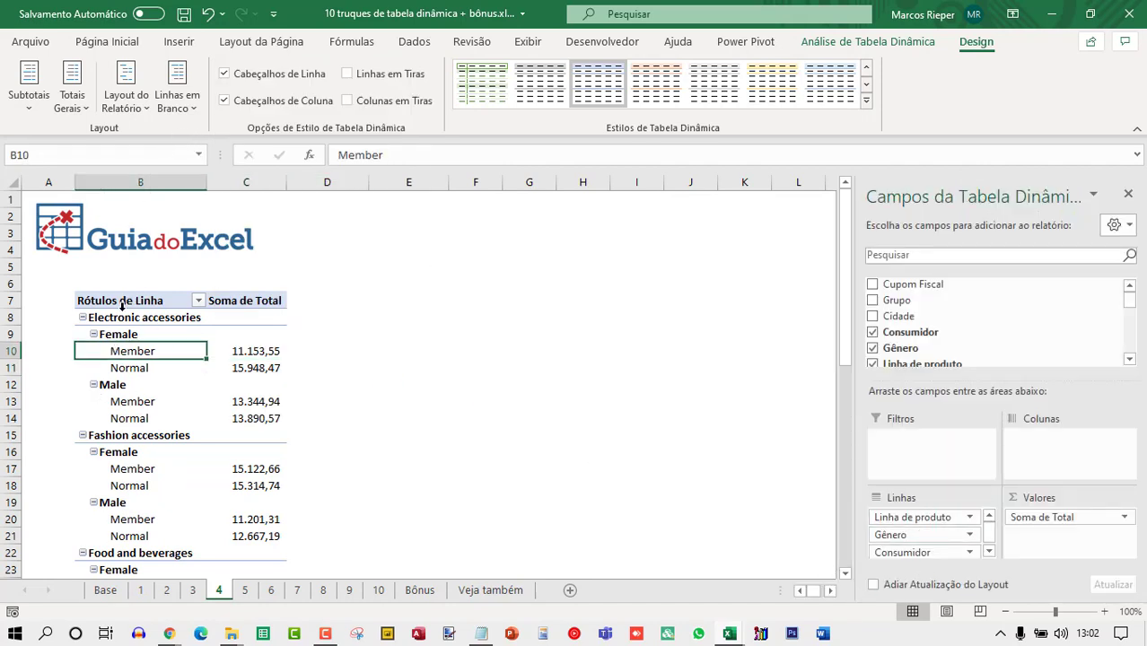
Change the pivot table's report layout to tabular format.
left_click(126, 94)
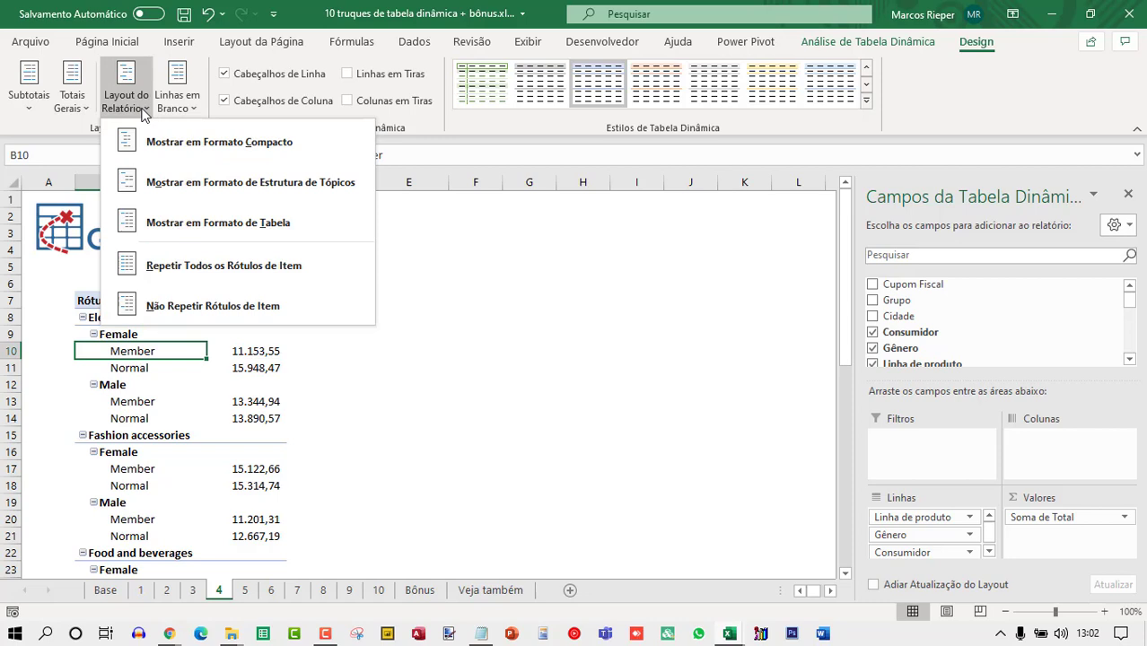
left_click(179, 148)
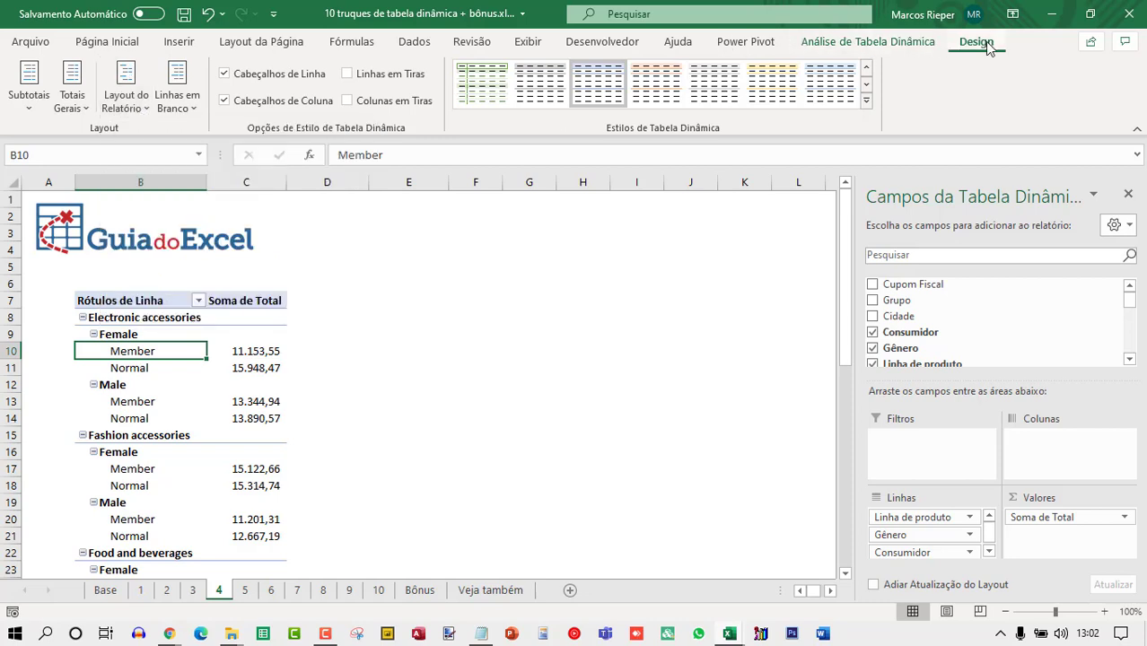
left_click(142, 112)
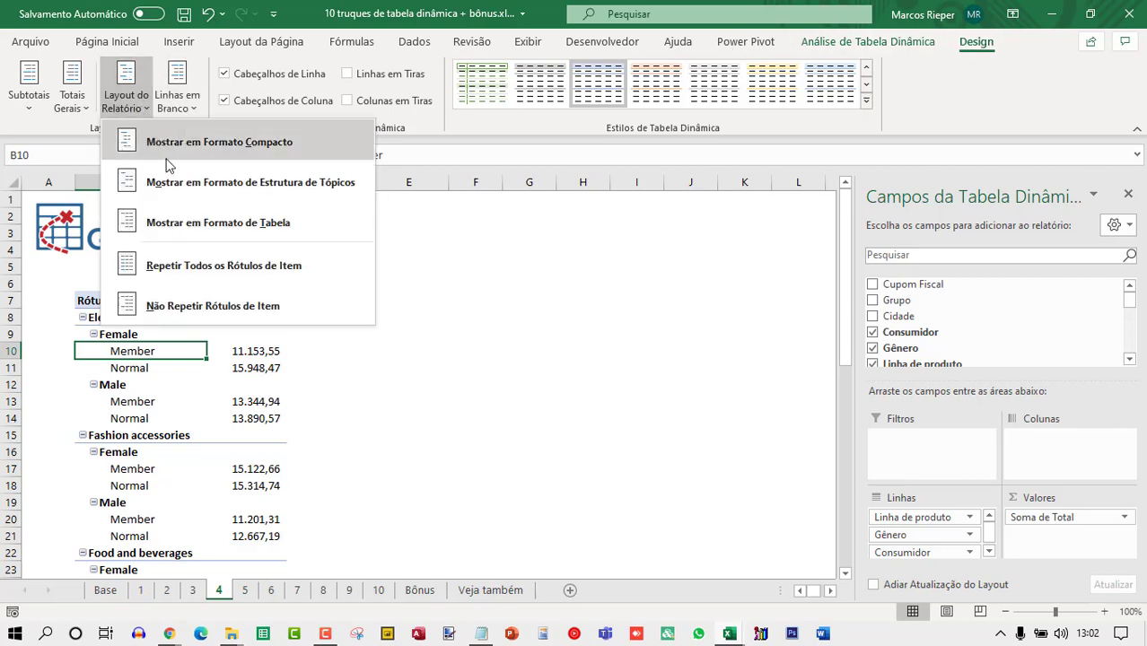
left_click(198, 224)
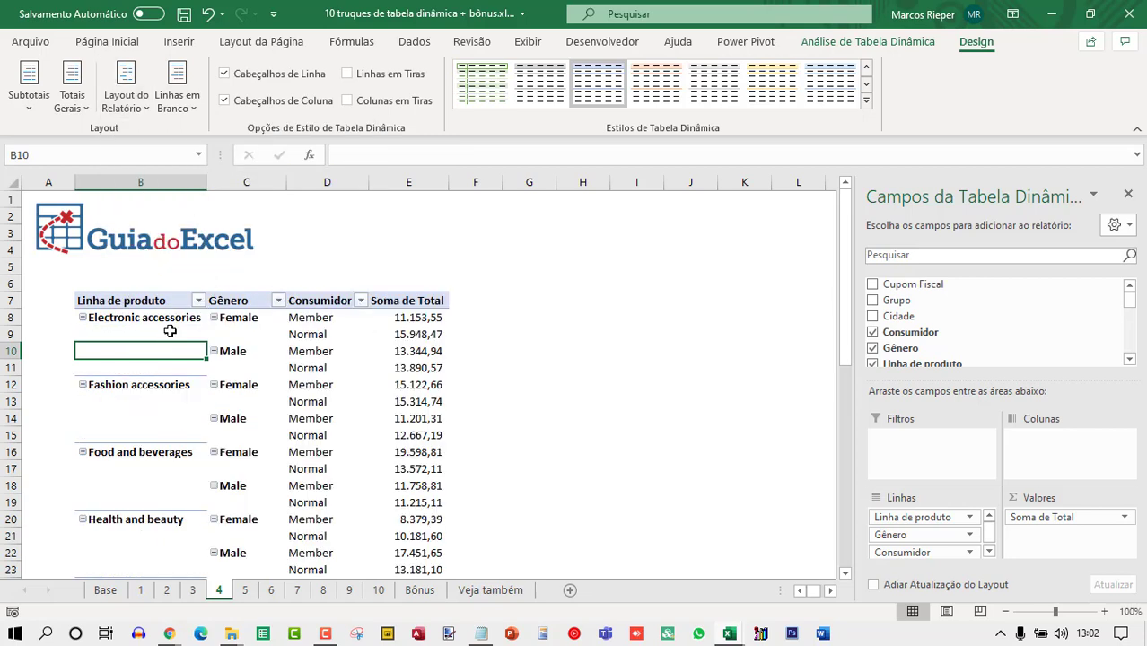
Examine the blank label cells beside the product lines and genders in the tabular layout.
left_click(119, 316)
left_click(268, 312)
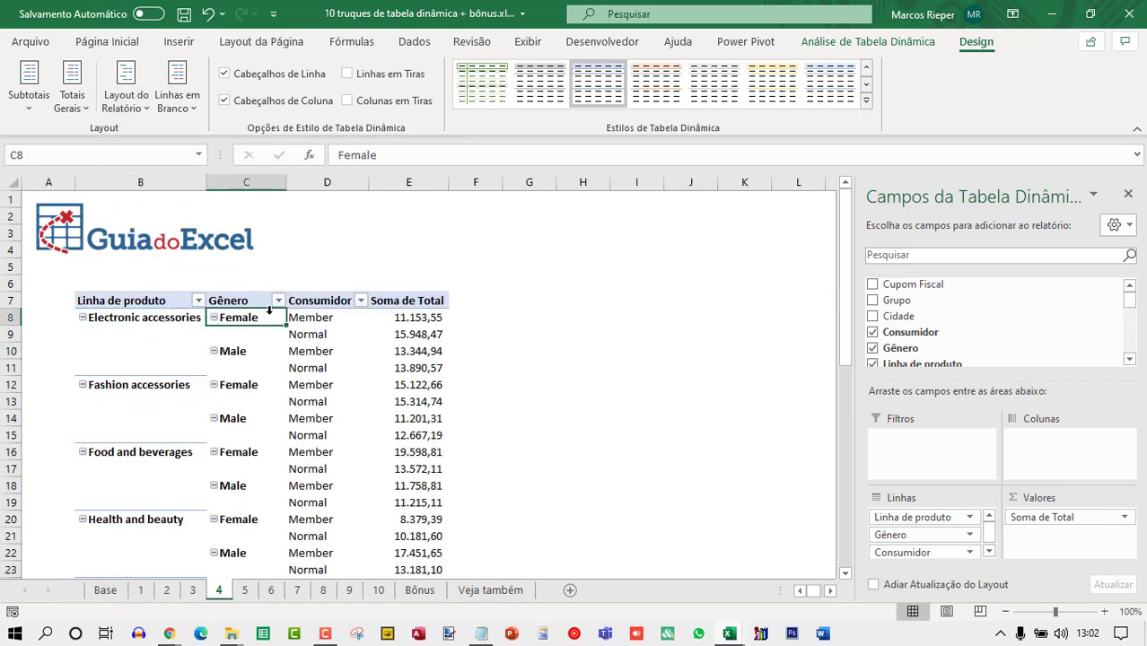
left_click(360, 315)
left_click(334, 321)
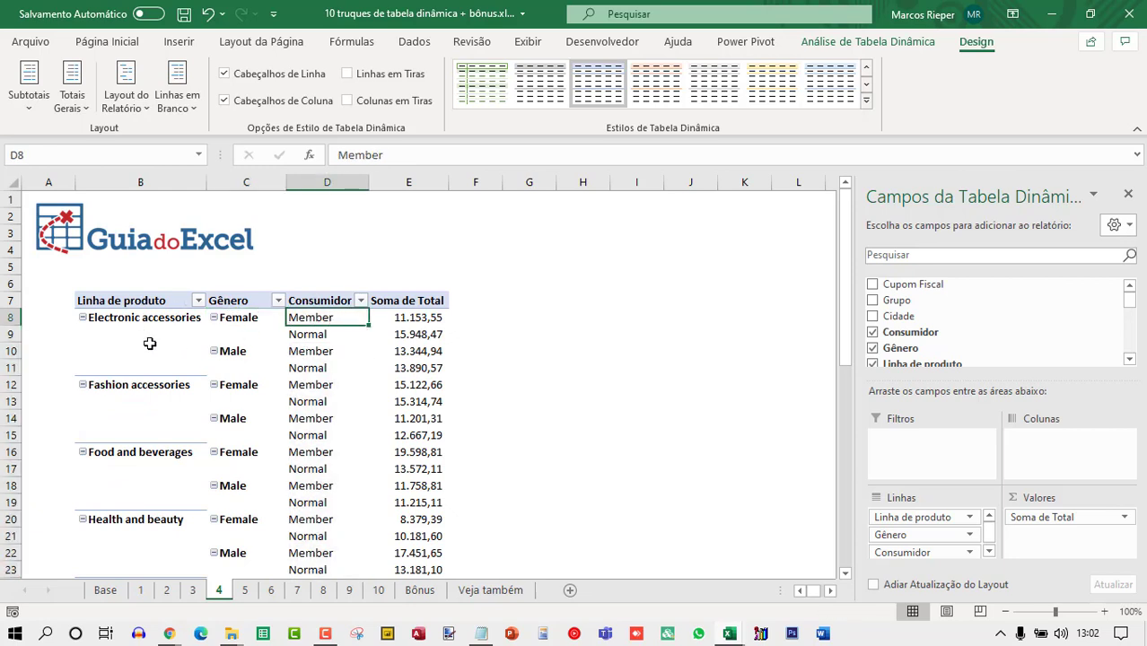
left_click_drag(136, 333, 158, 437)
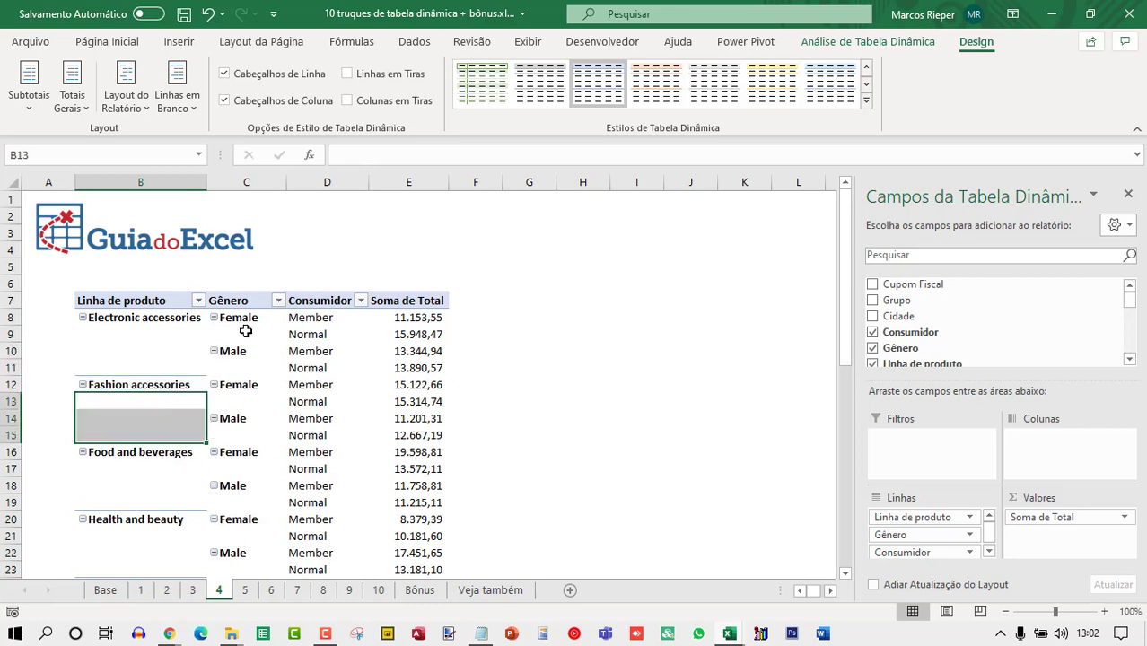
left_click_drag(246, 333, 251, 367)
left_click(244, 368)
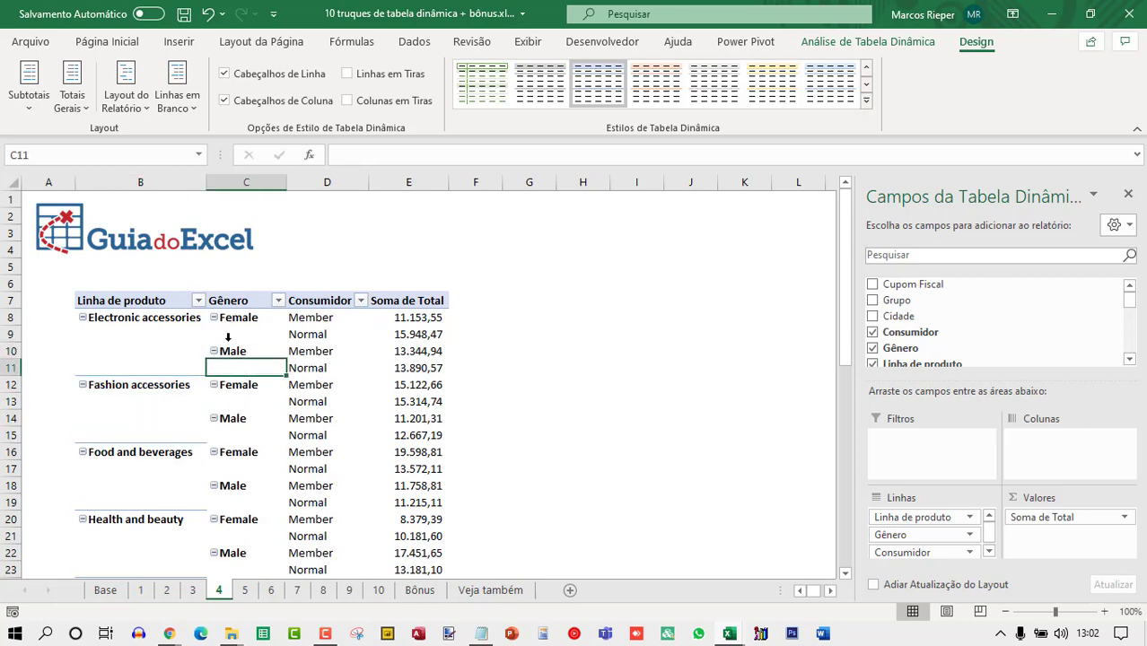
Set the pivot table's report layout to repeat all item labels.
left_click(144, 301)
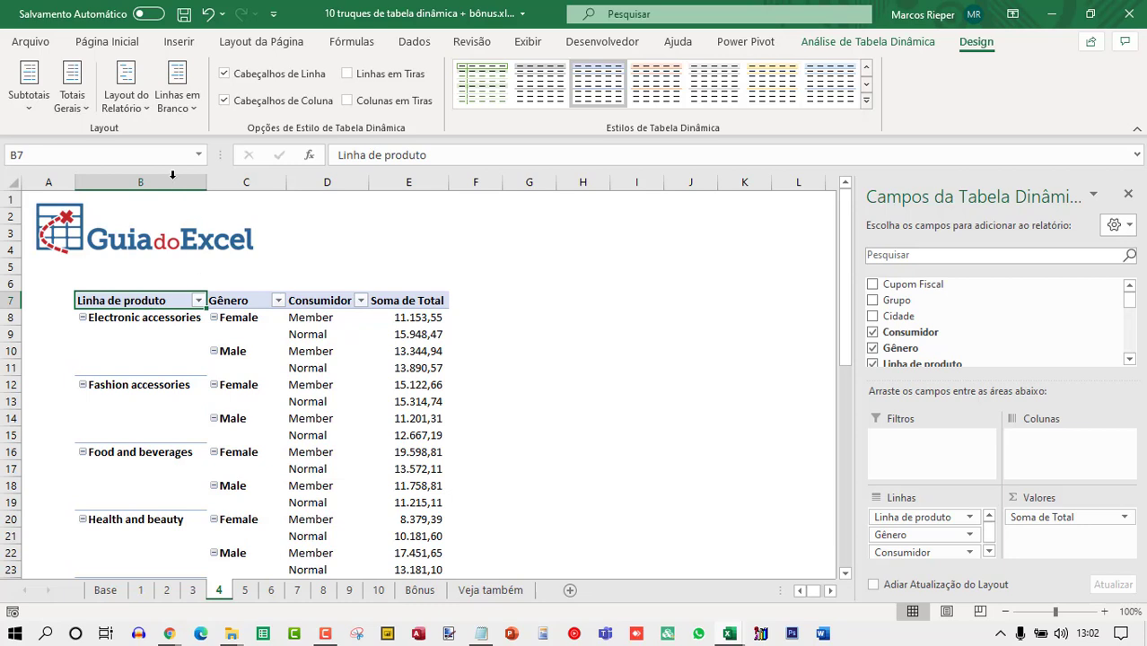
left_click(132, 105)
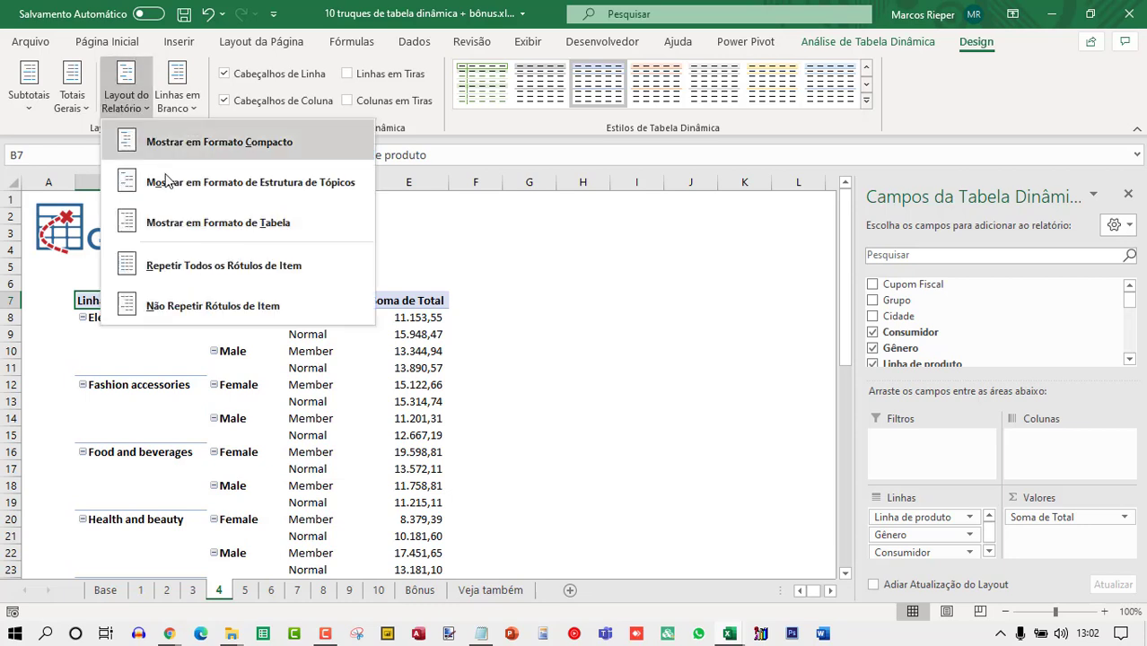
left_click(303, 275)
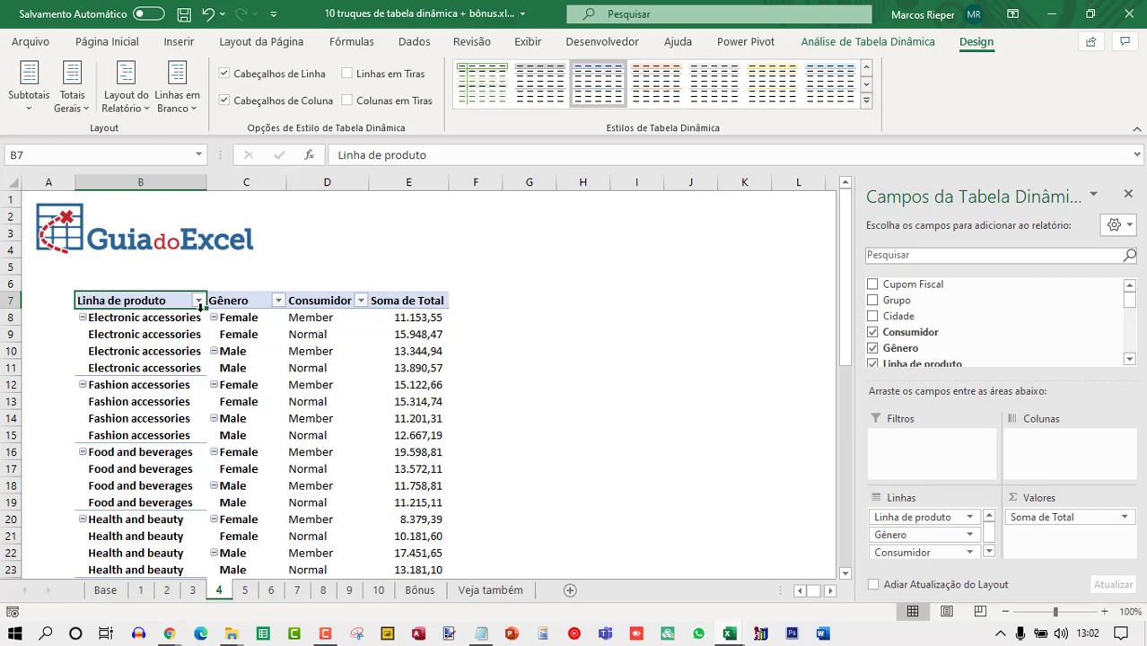
Turn off repeating item labels for the Gênero field in its field settings.
right_click(236, 302)
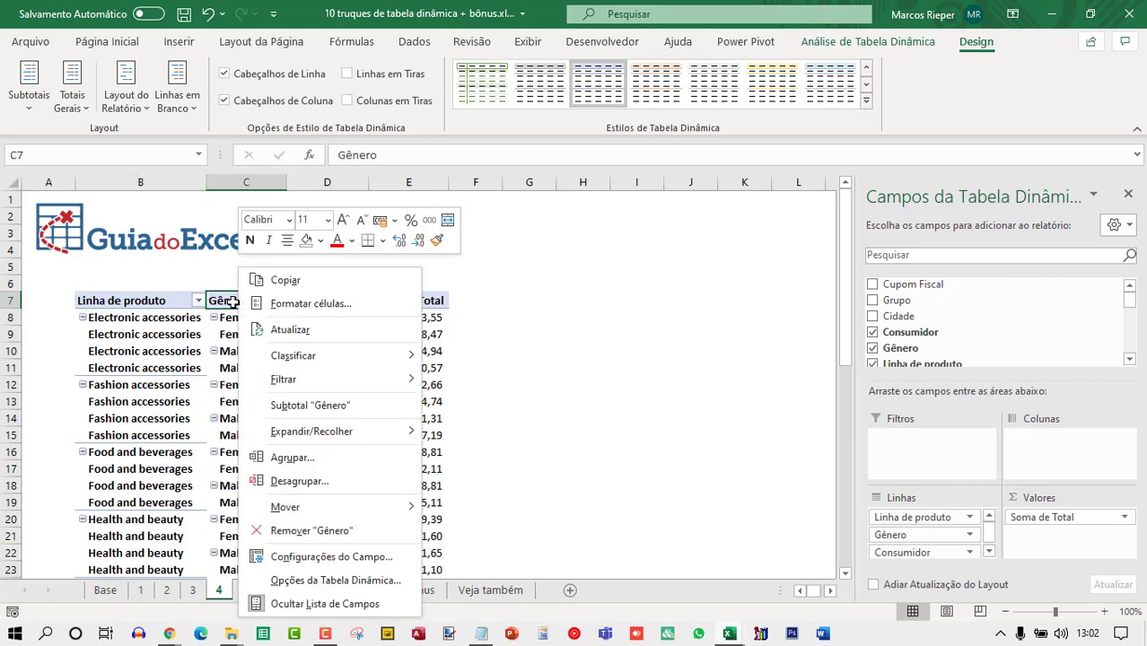
left_click(319, 553)
left_click(278, 352)
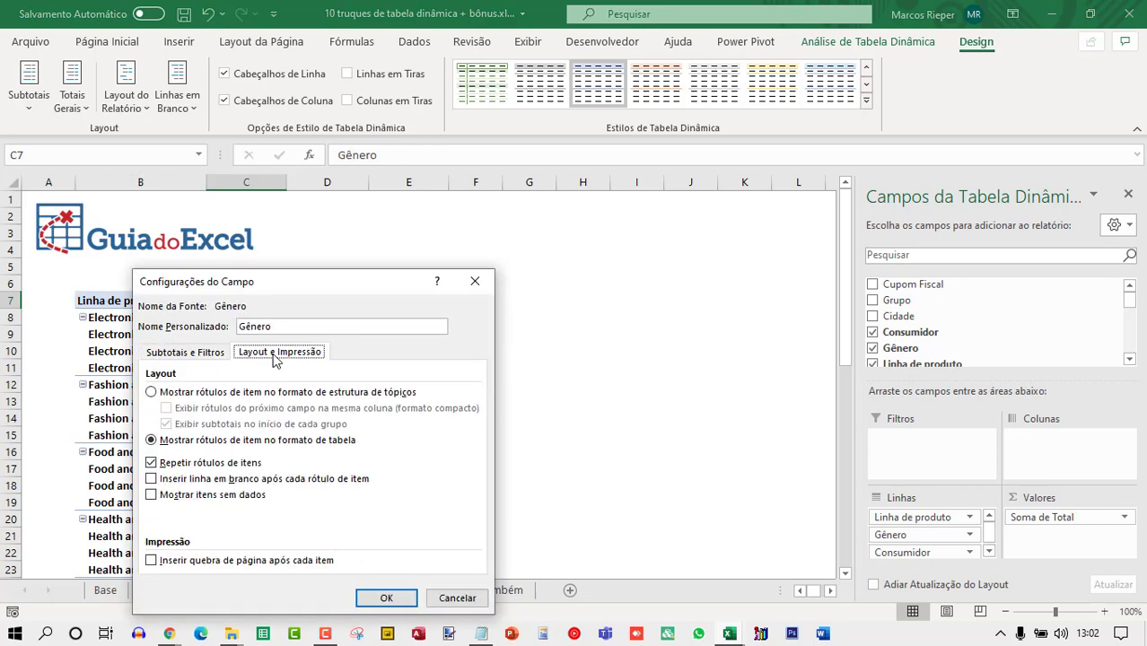
left_click(168, 466)
left_click(171, 467)
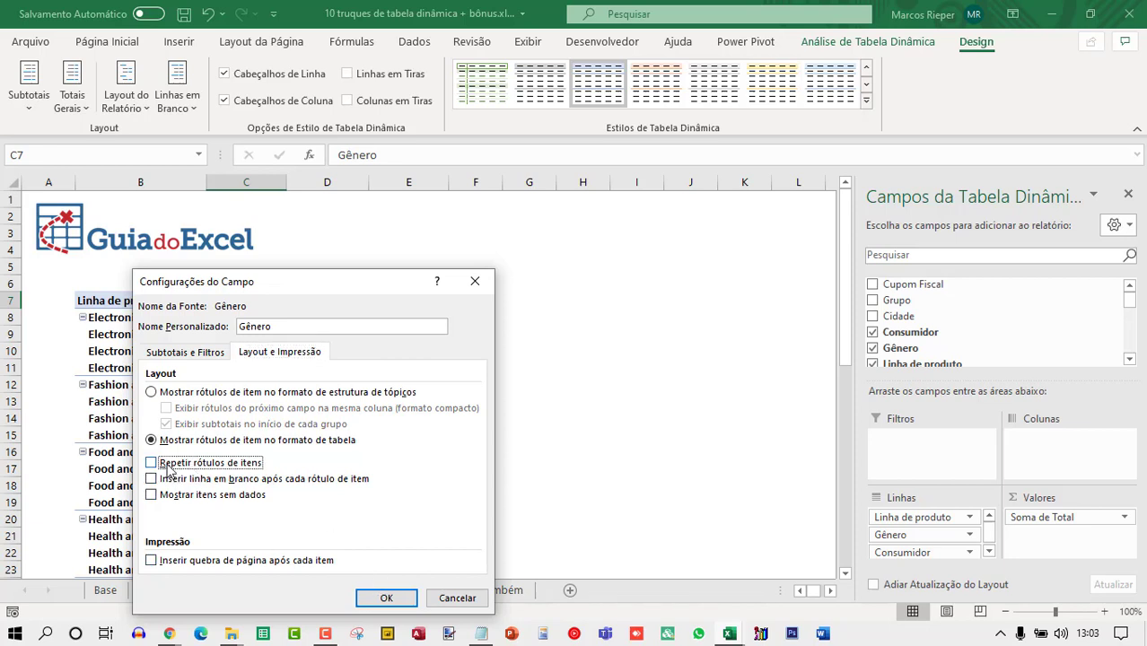
left_click(386, 598)
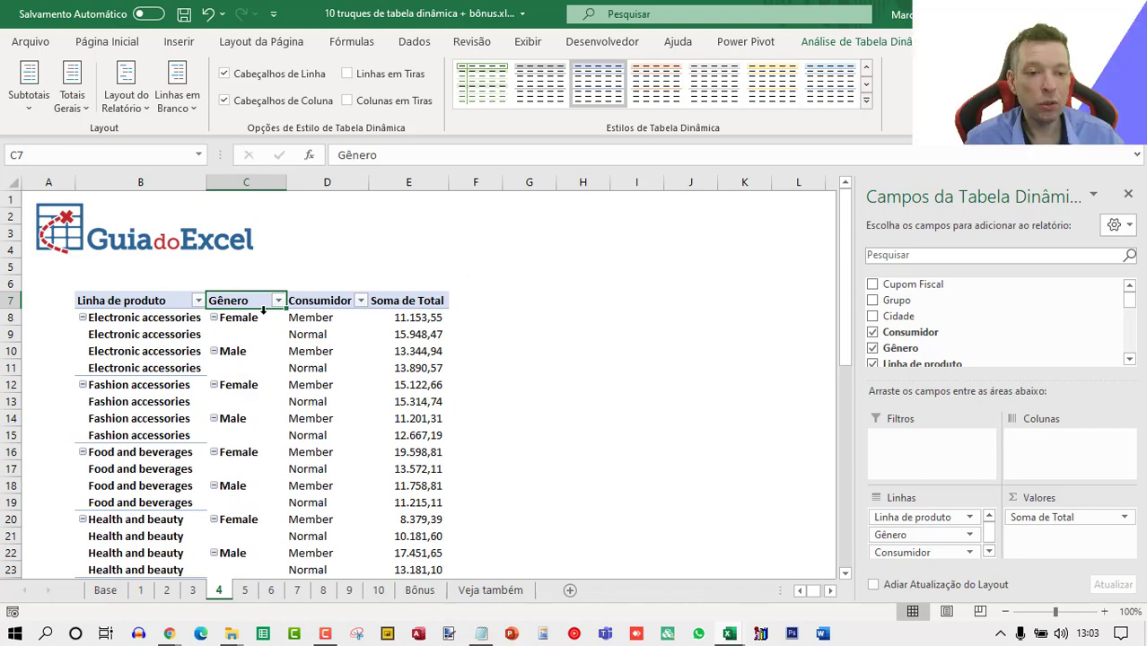
Select the Linha de produto header and close the PivotTable field list.
left_click(153, 300)
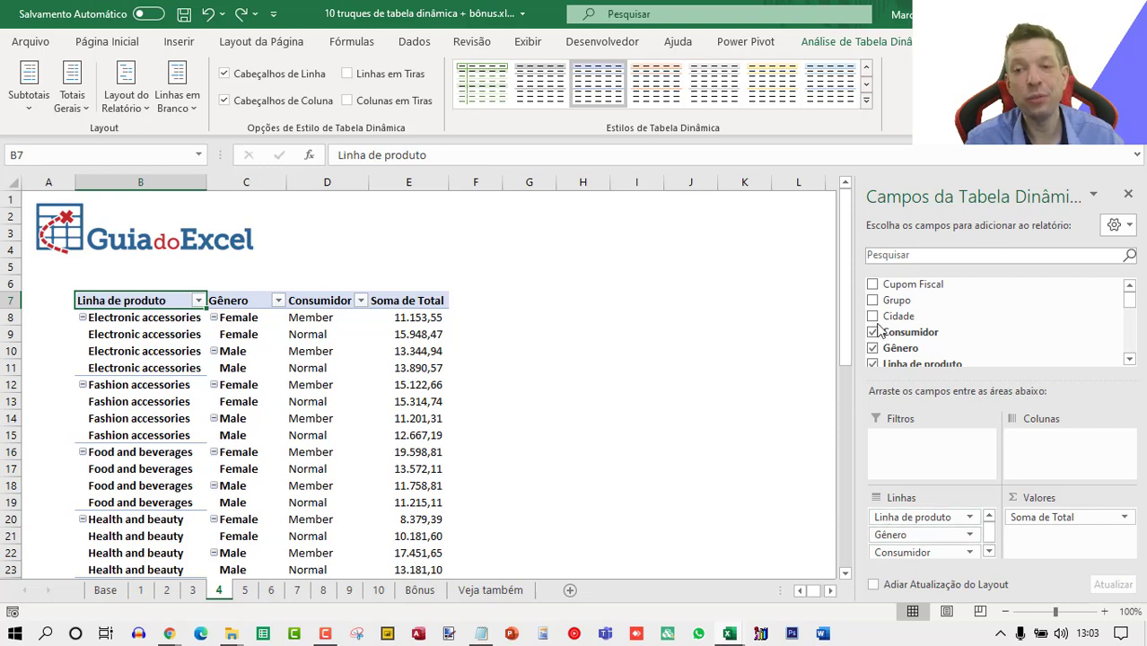
left_click(1127, 194)
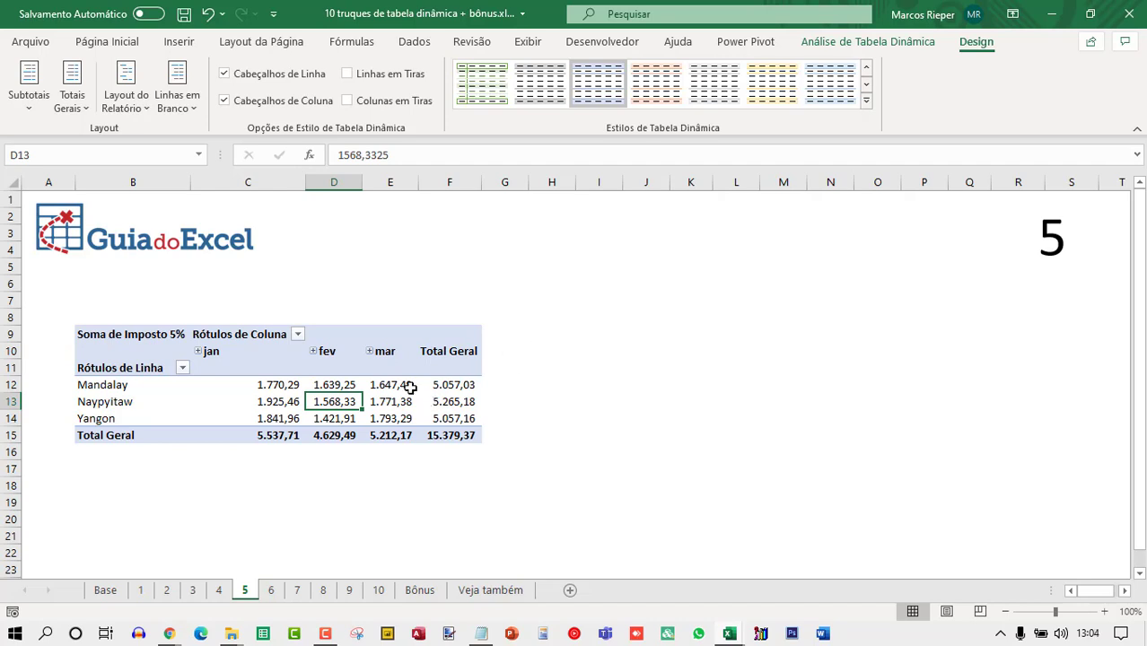
Enable refreshing the tdImpostos pivot table's data when the file is opened.
right_click(324, 404)
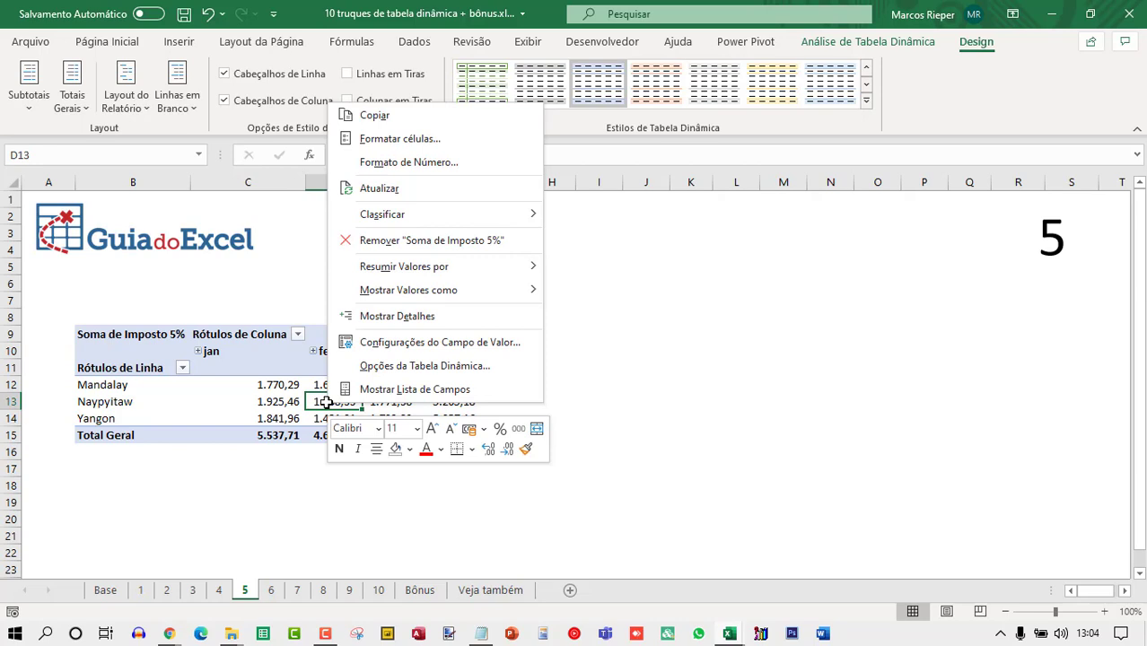
left_click(381, 368)
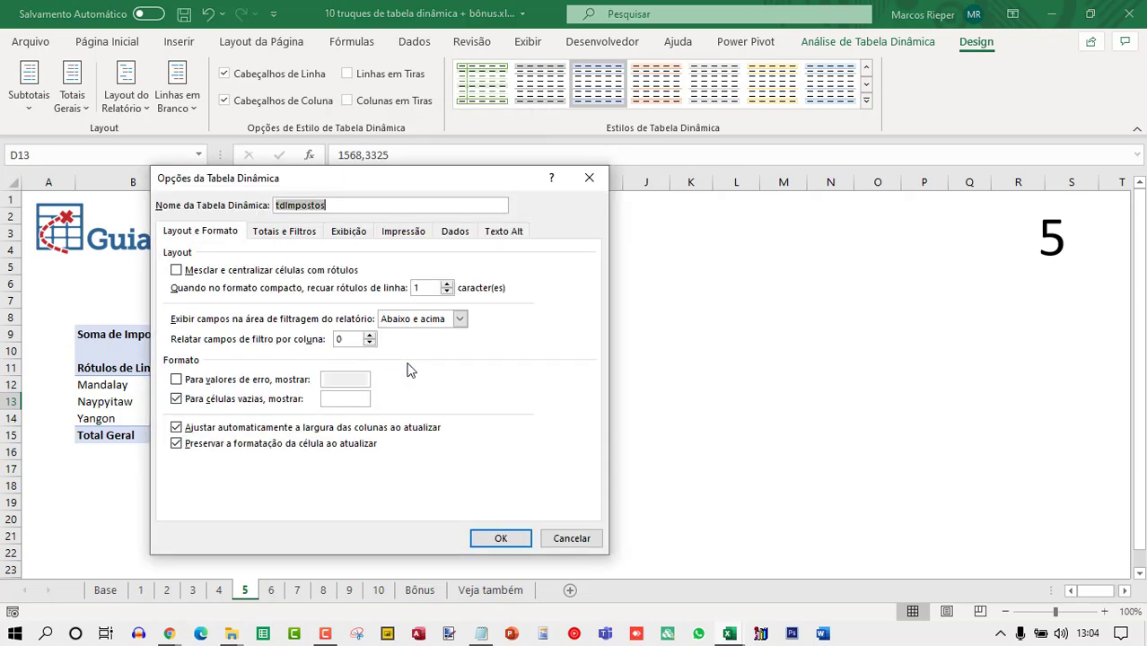
left_click(454, 237)
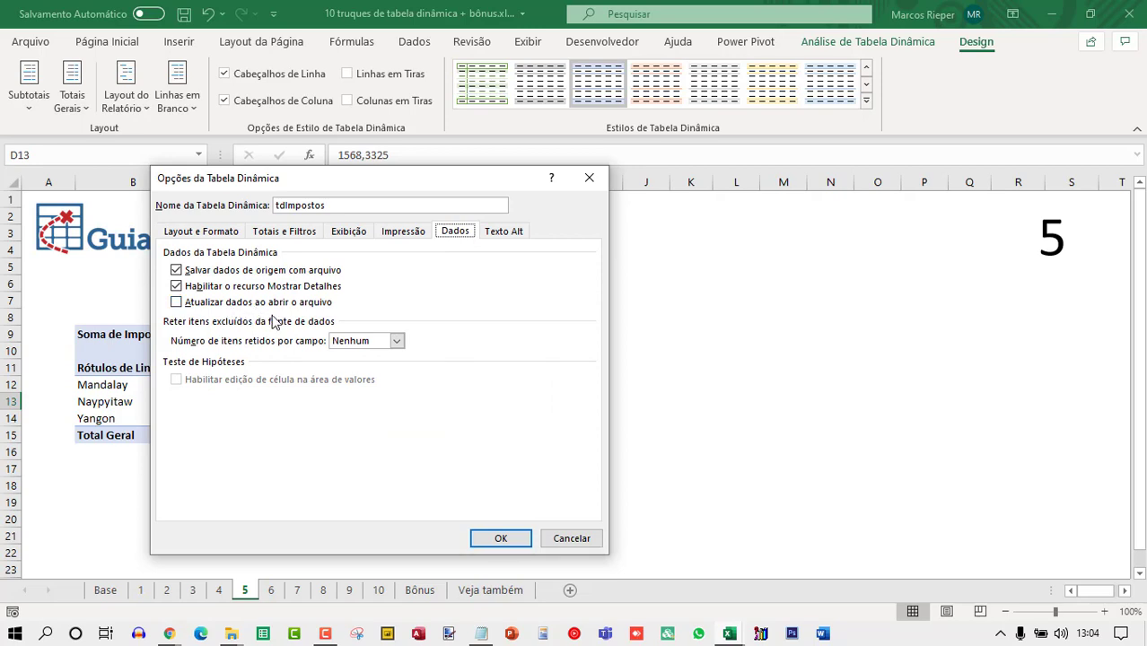
left_click(177, 302)
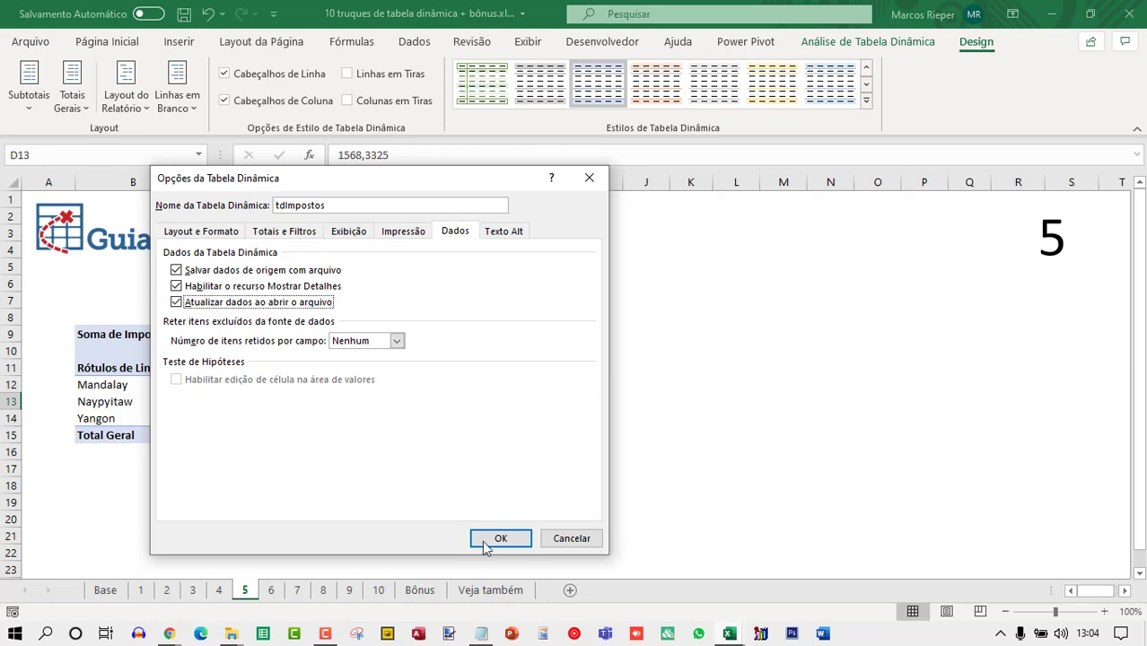
left_click(501, 539)
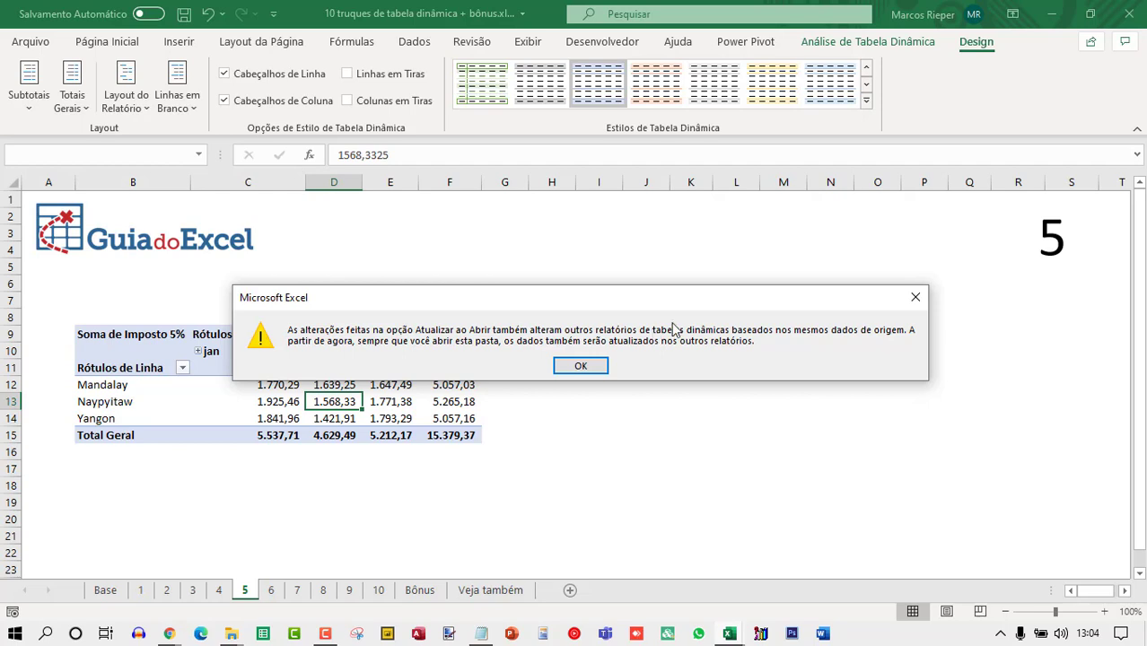
left_click(574, 366)
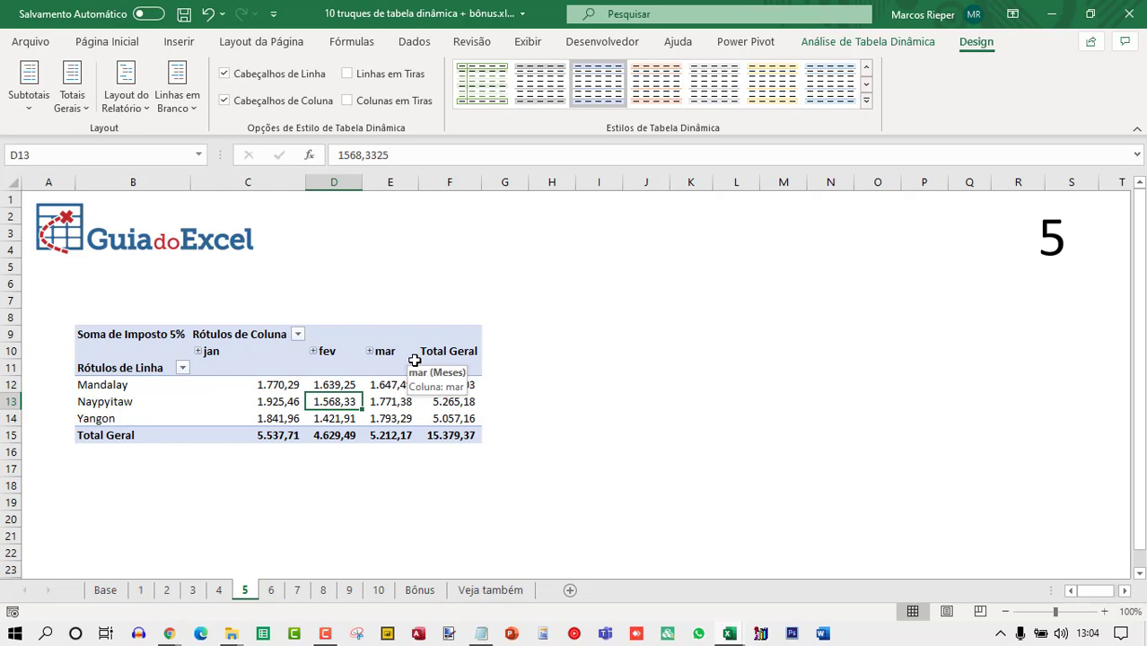
Refresh the pivot table data from the Data ribbon.
left_click(410, 45)
left_click(149, 103)
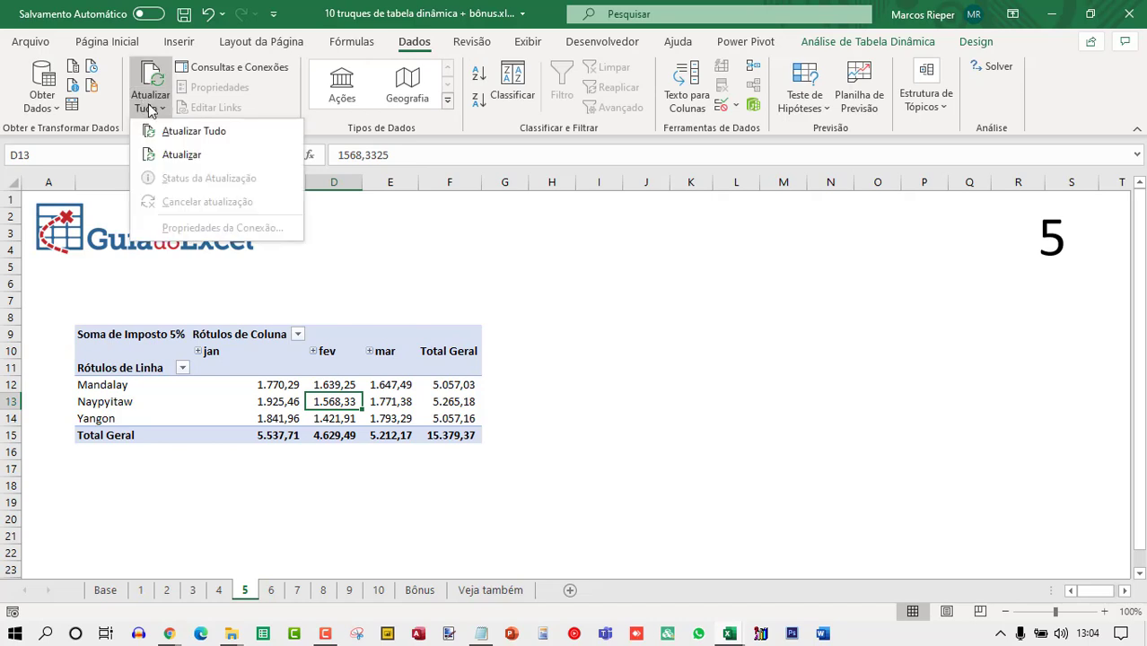
left_click(178, 154)
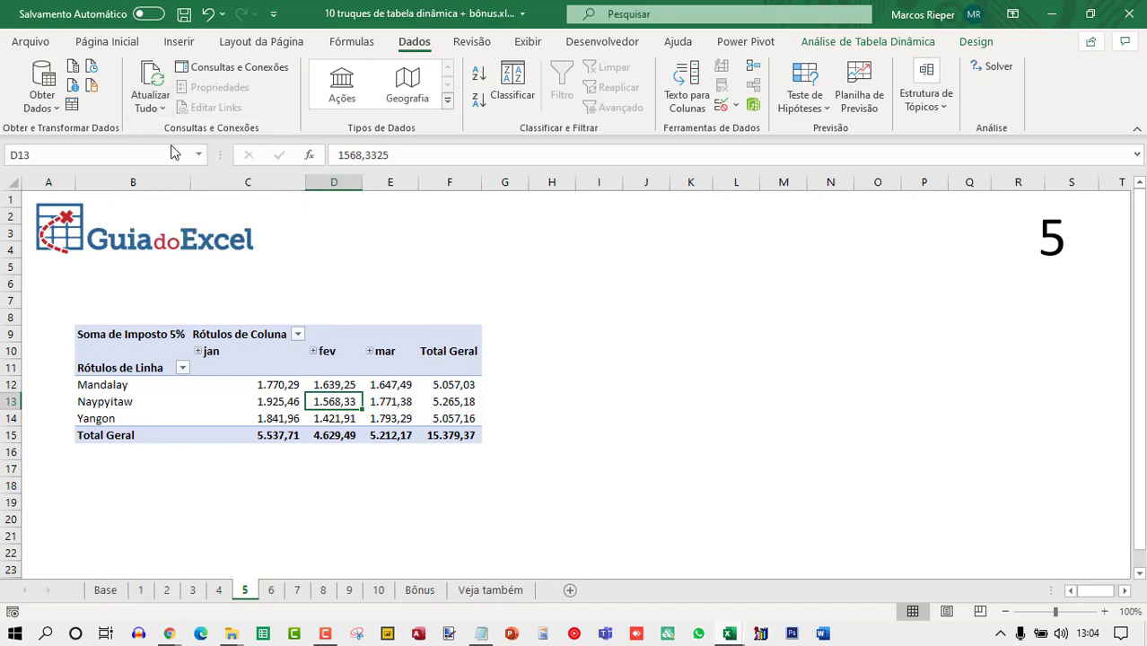
right_click(349, 386)
left_click(423, 176)
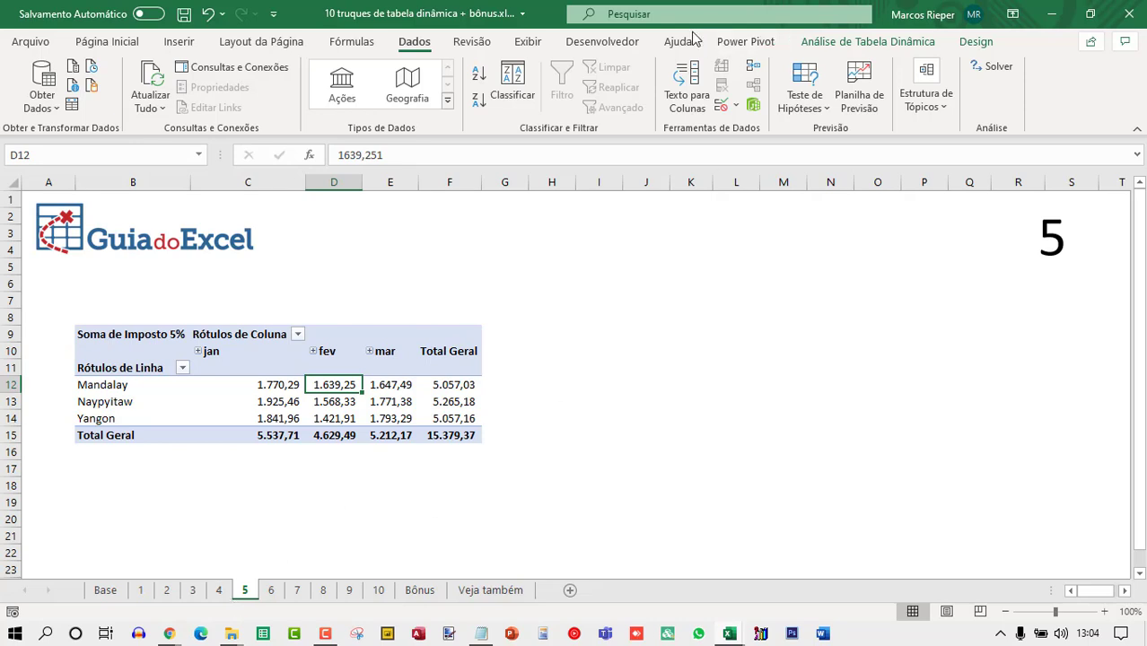
right_click(1056, 86)
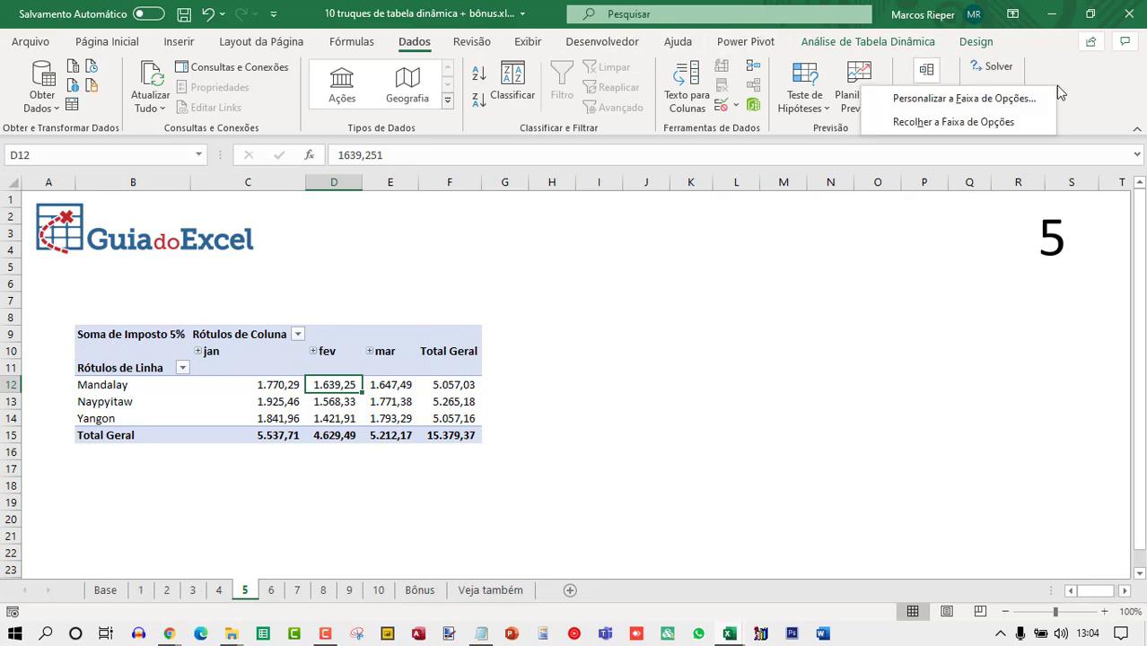
left_click(965, 99)
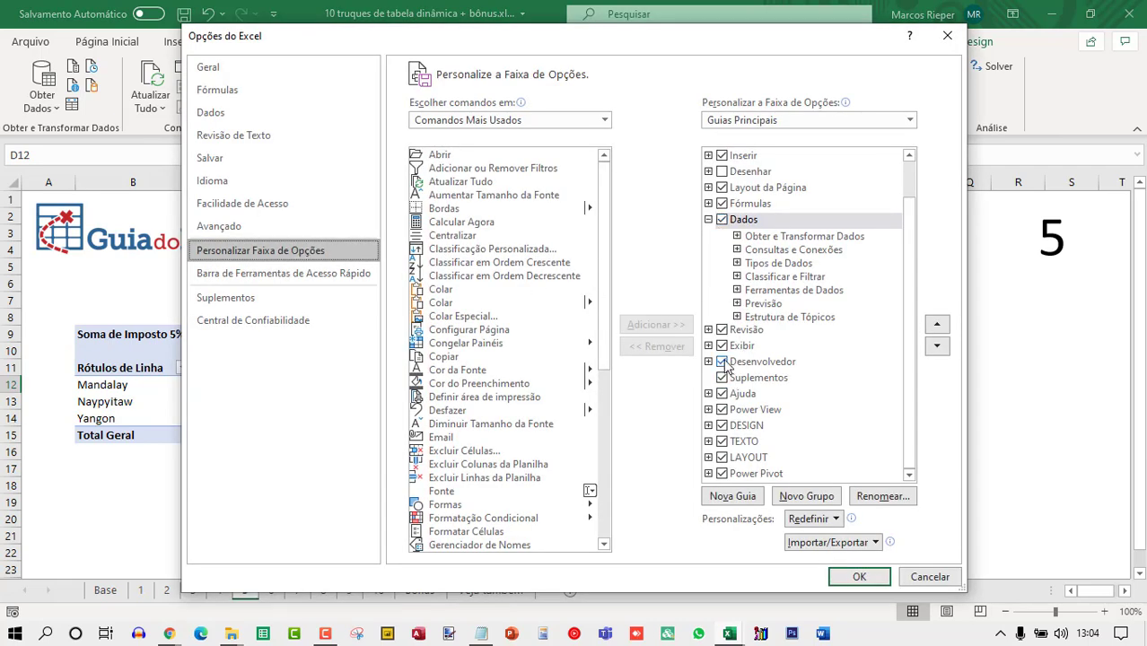
left_click(859, 576)
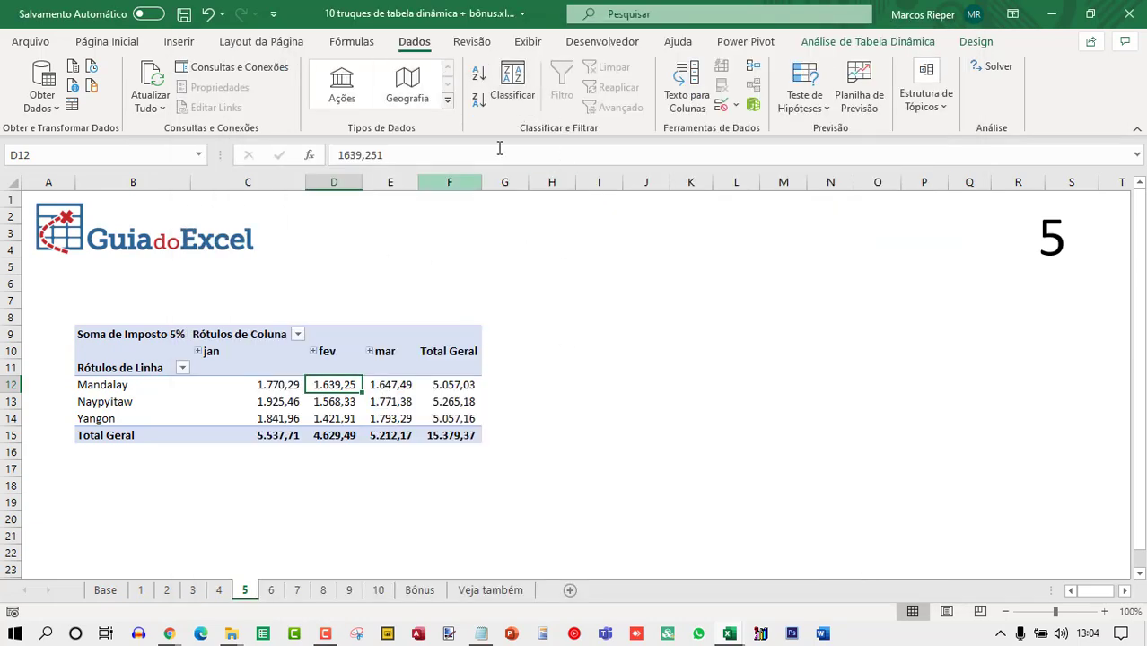
Record a macro with default settings that refreshes the pivot table, then stop recording.
left_click(610, 44)
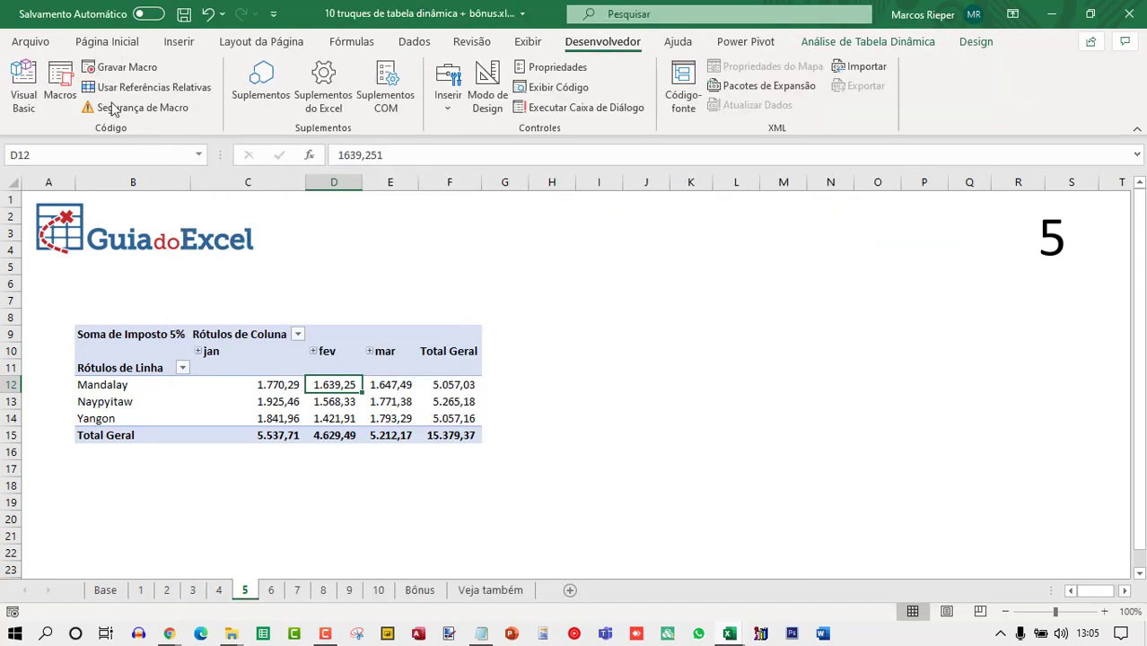
left_click(115, 71)
key("Return")
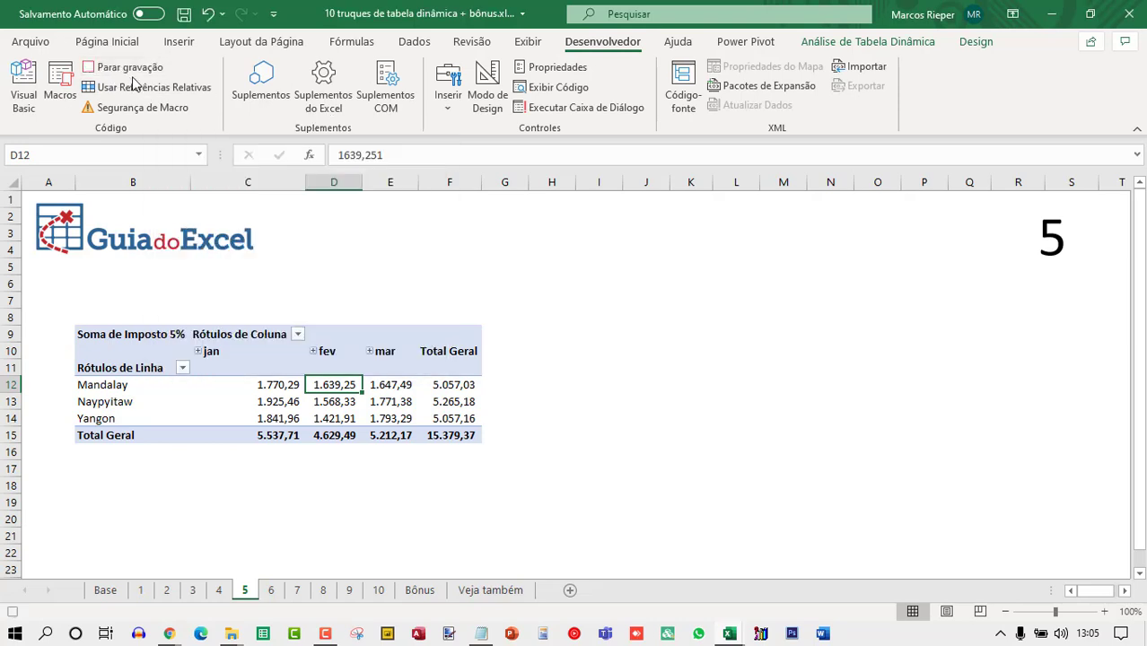
right_click(345, 401)
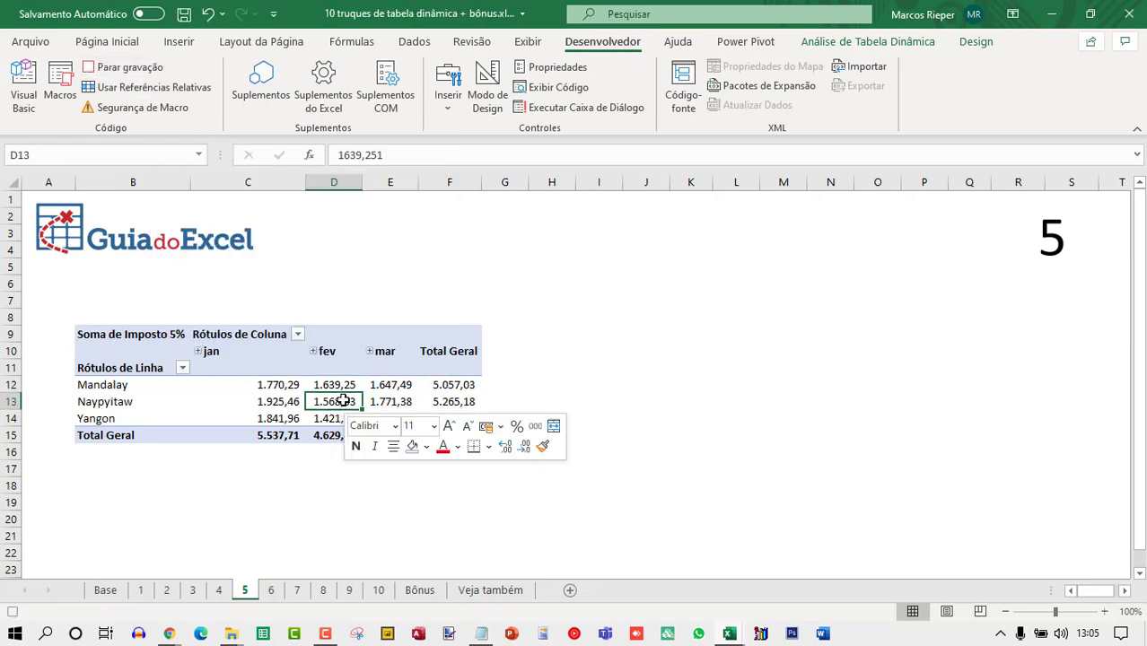
left_click(396, 186)
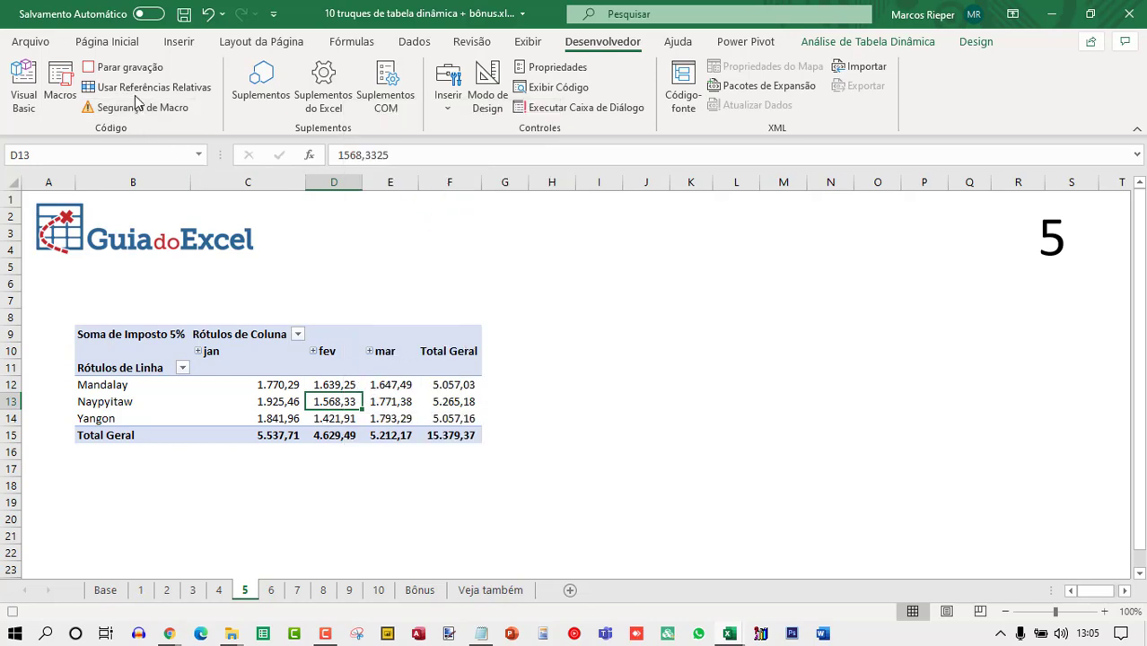
left_click(126, 67)
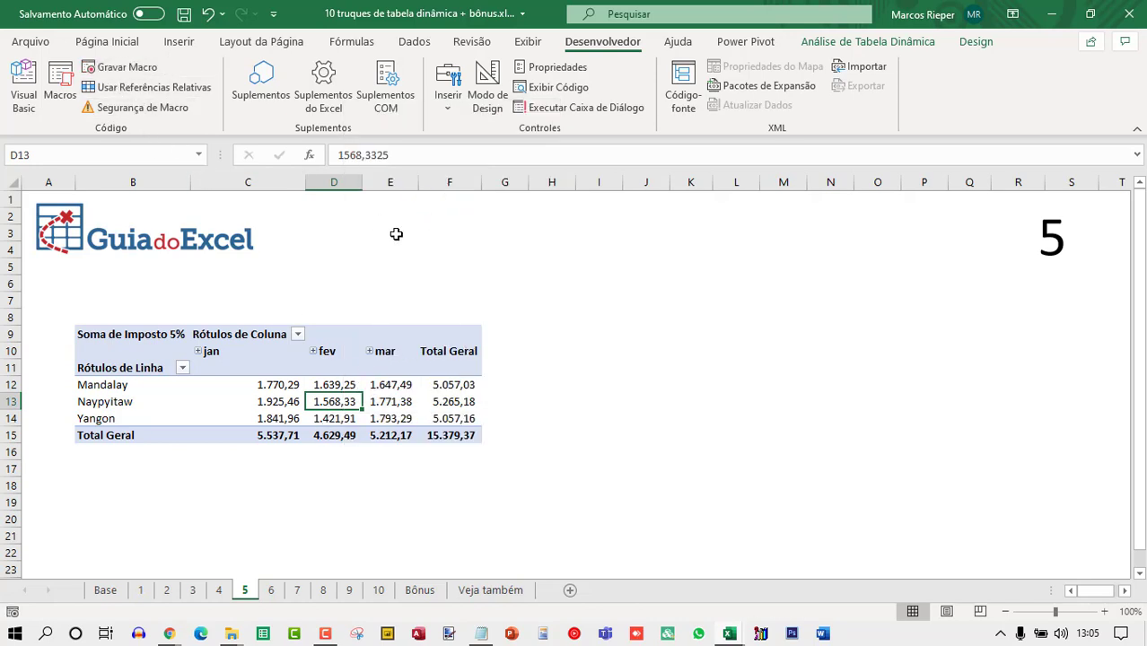
Open Módulo1 in the VBA editor and delete the comment lines and the Range("D13").Select line from Macro2.
key("alt+F11")
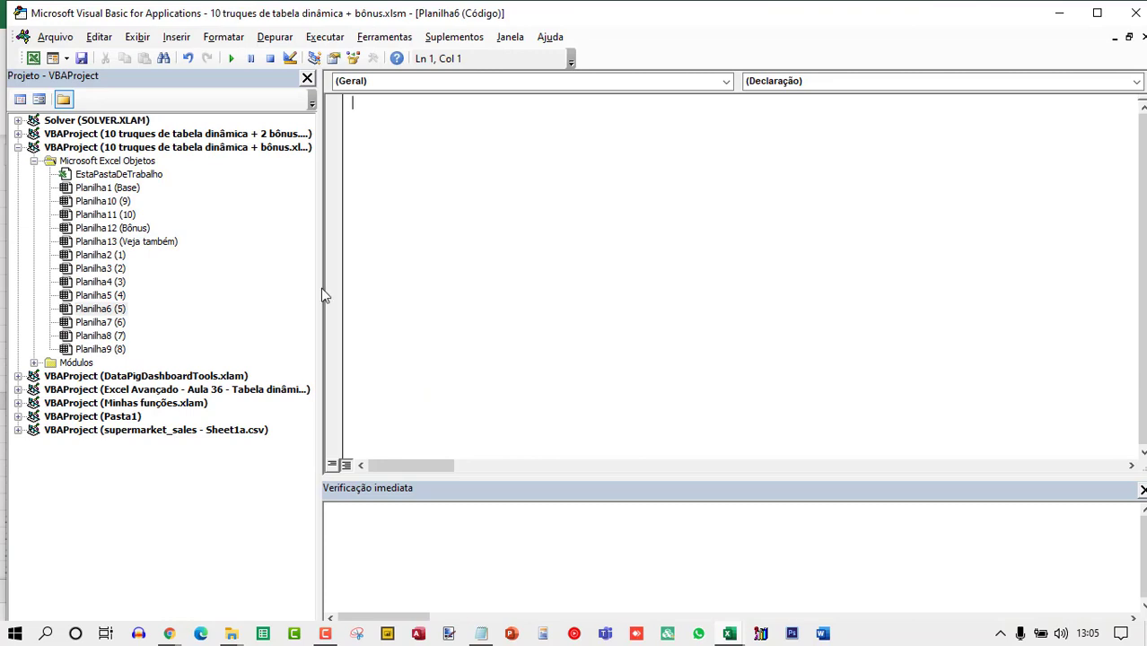
double_click(70, 362)
double_click(92, 376)
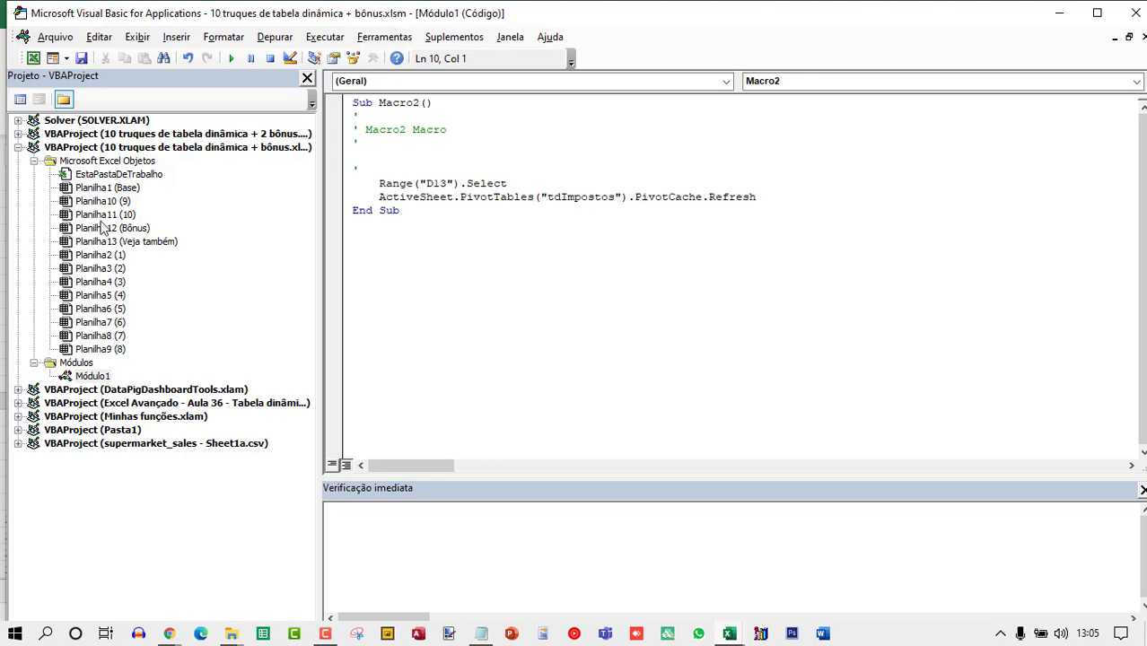
left_click(1100, 15)
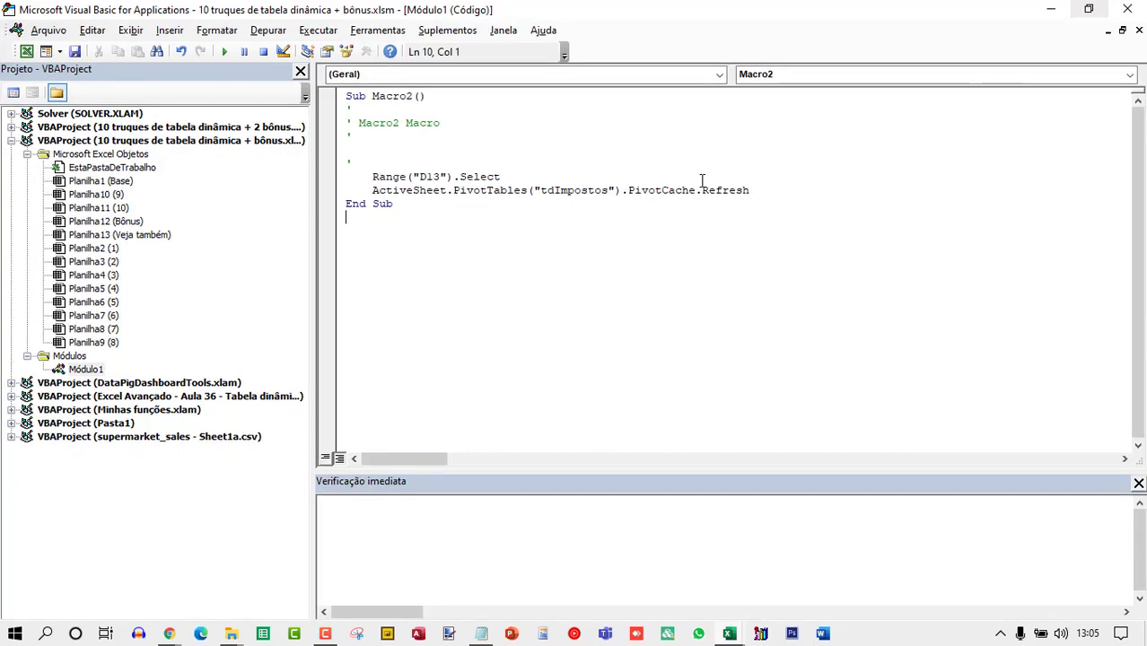
left_click_drag(541, 177, 339, 109)
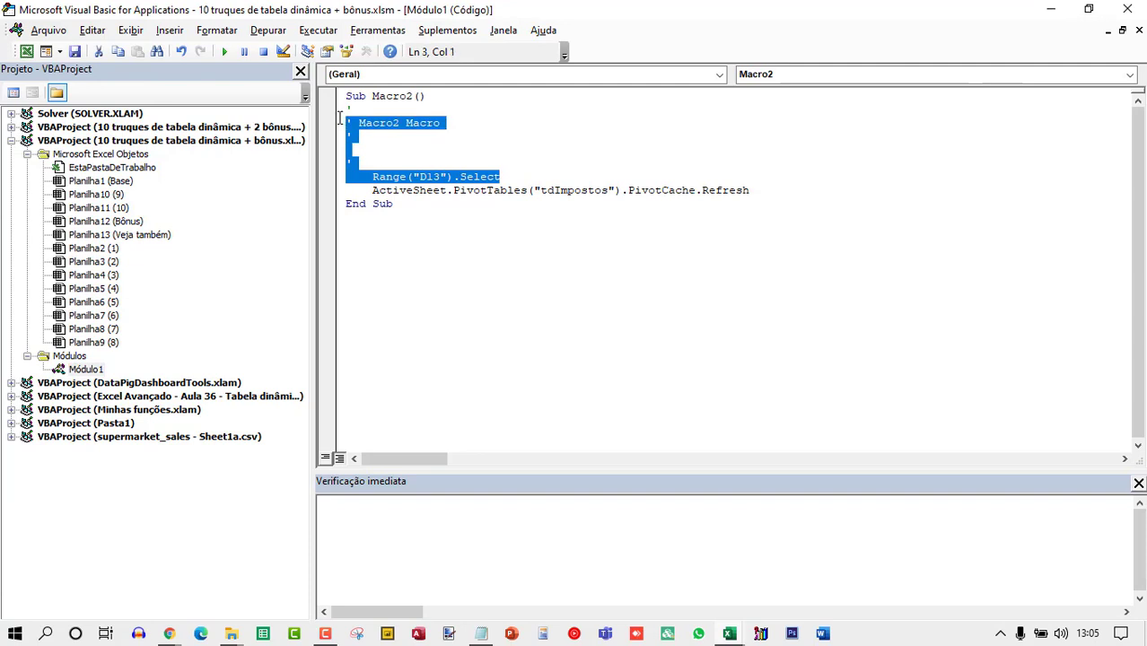
key("Delete")
key("Delete")
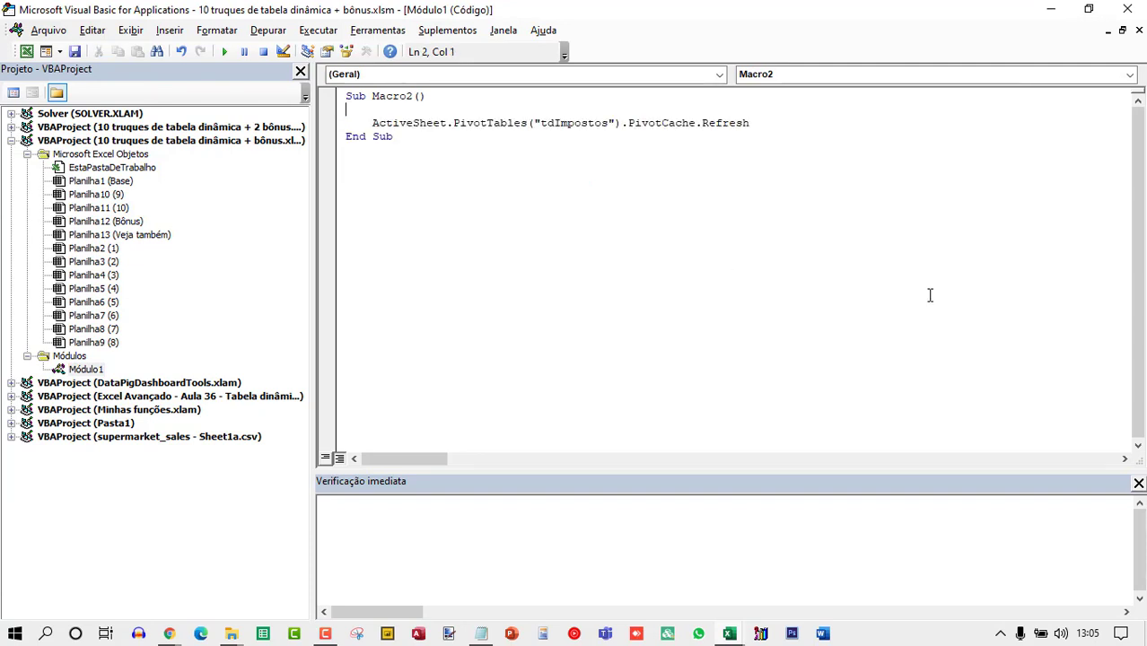
Compare the tdImpostos name in the macro with the pivot table name in PivotTable Options.
double_click(575, 111)
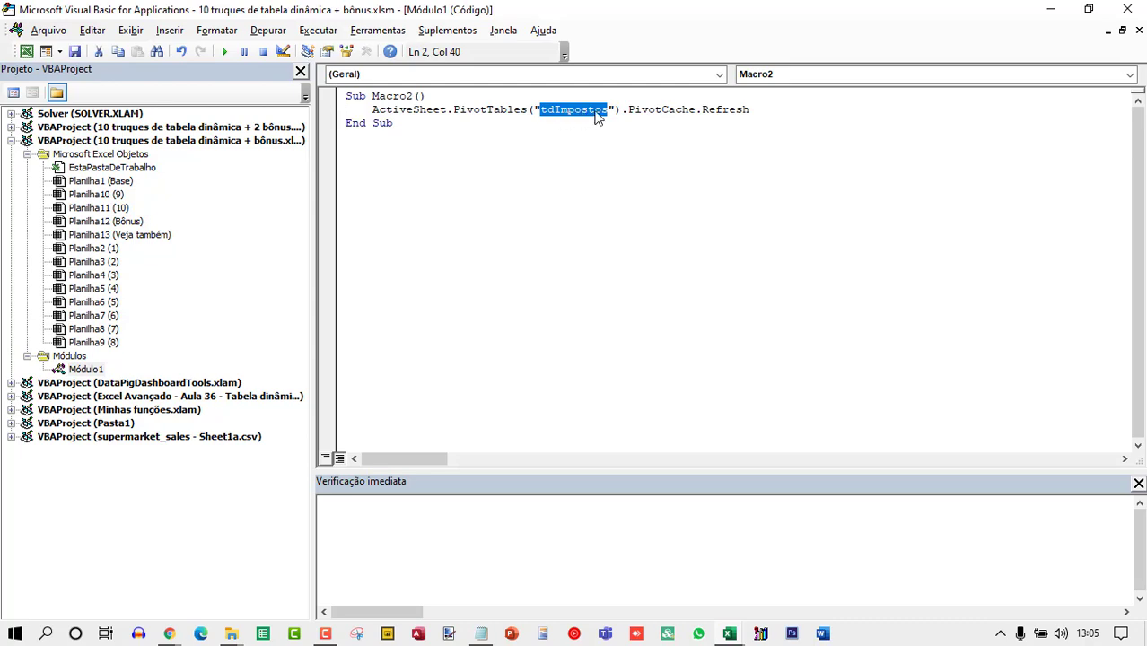
left_click(1127, 9)
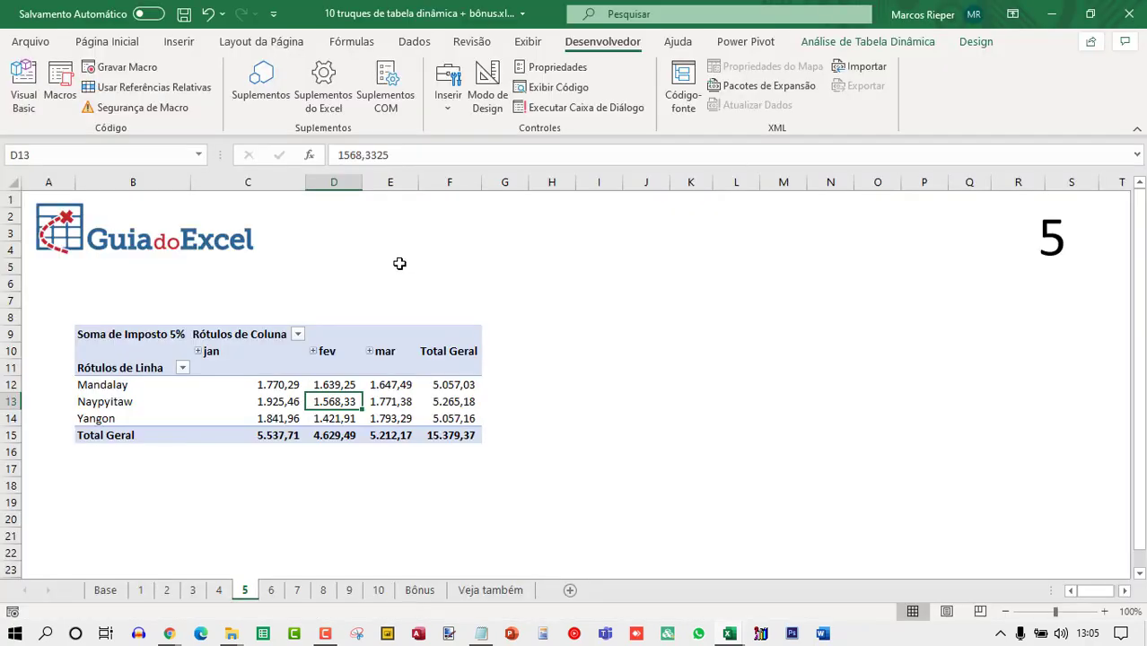
right_click(352, 387)
left_click(448, 492)
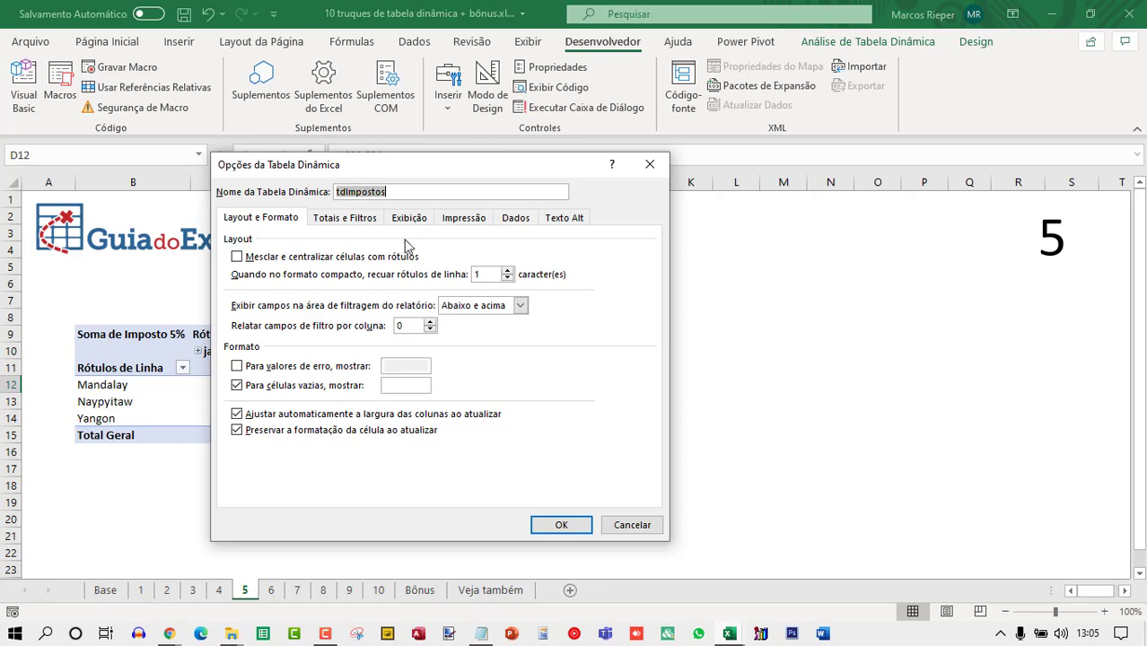
key("Return")
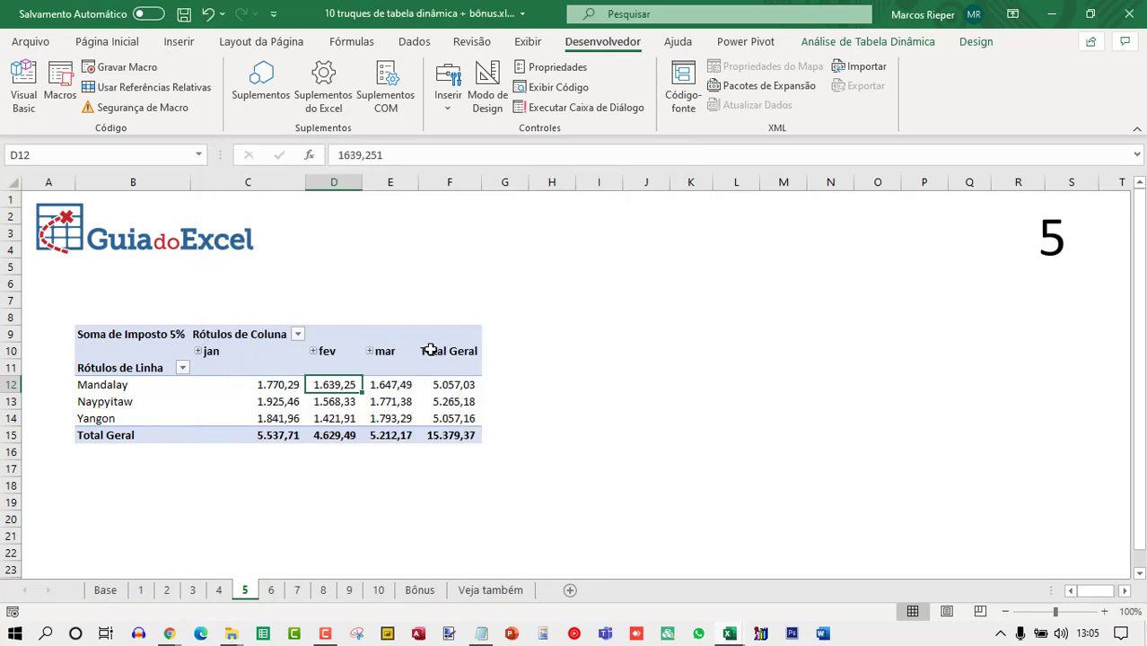
Open the VBA editor and rename Macro2 in Módulo1 to lsAtualizarTdImpostos.
key("alt+F11")
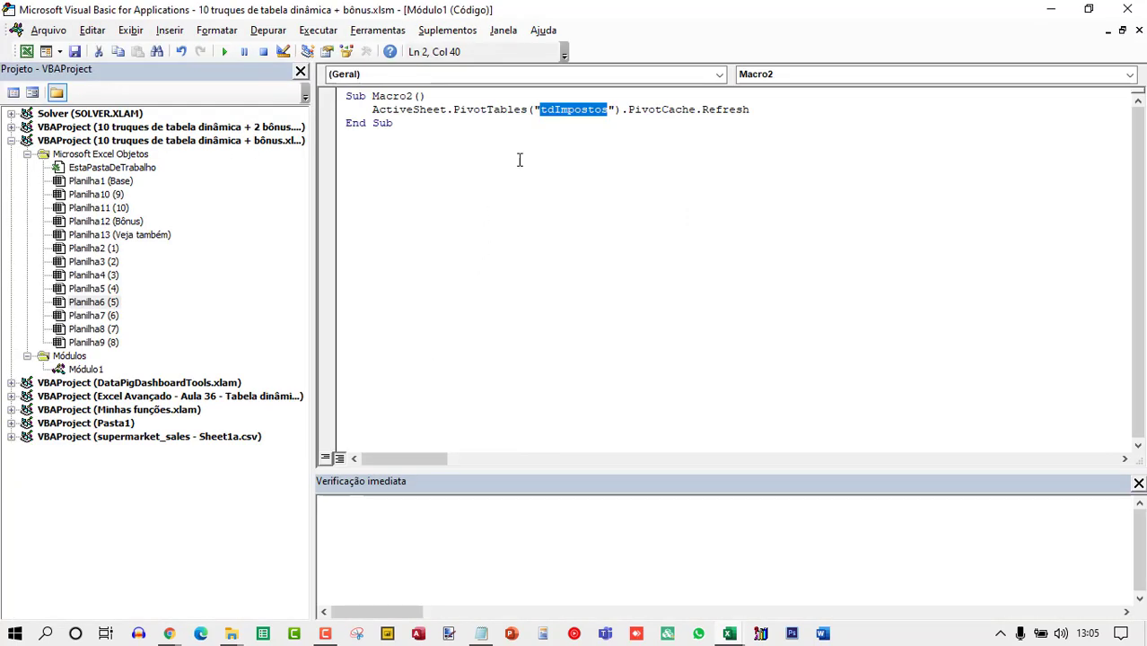
left_click(392, 110)
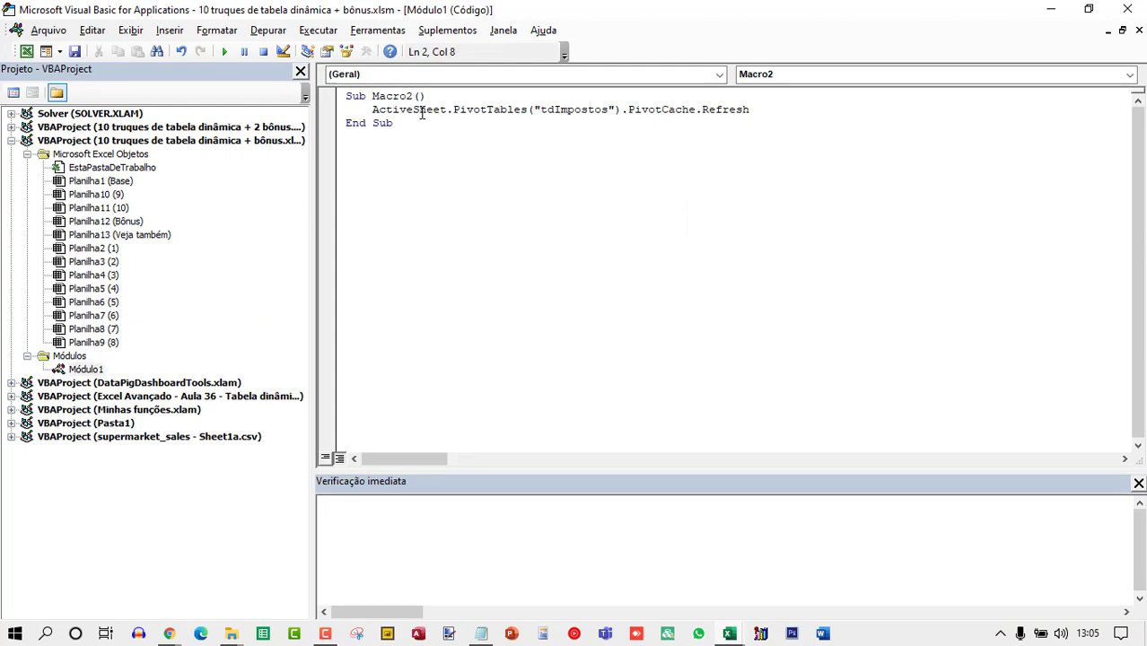
double_click(422, 111)
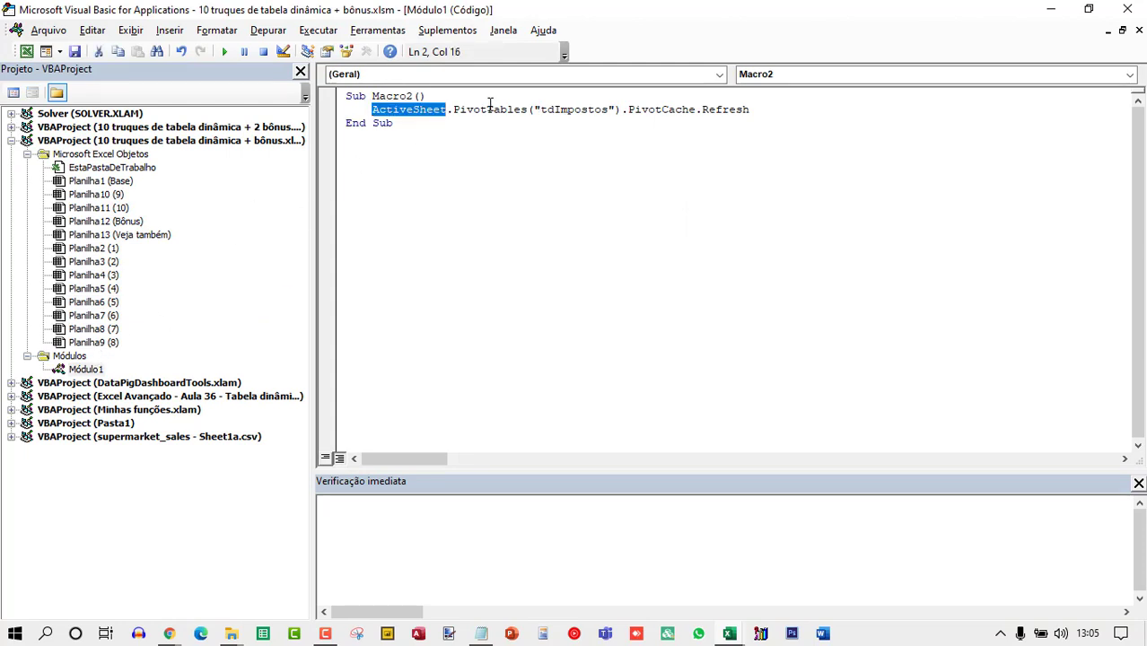
double_click(656, 111)
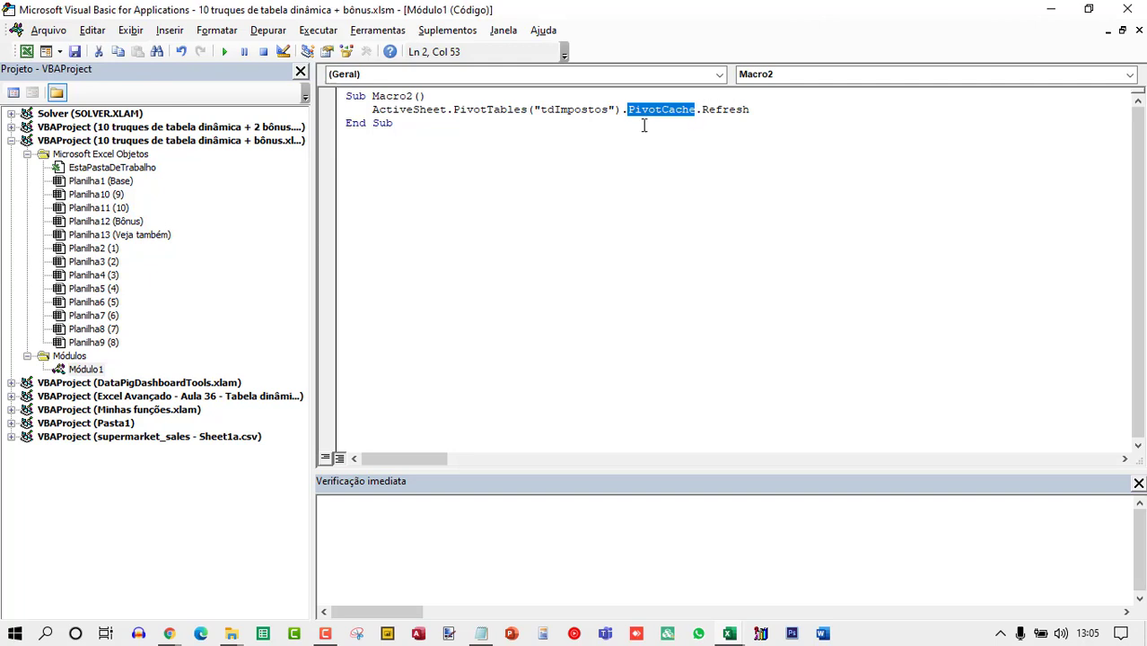
double_click(386, 96)
type("lsatuali")
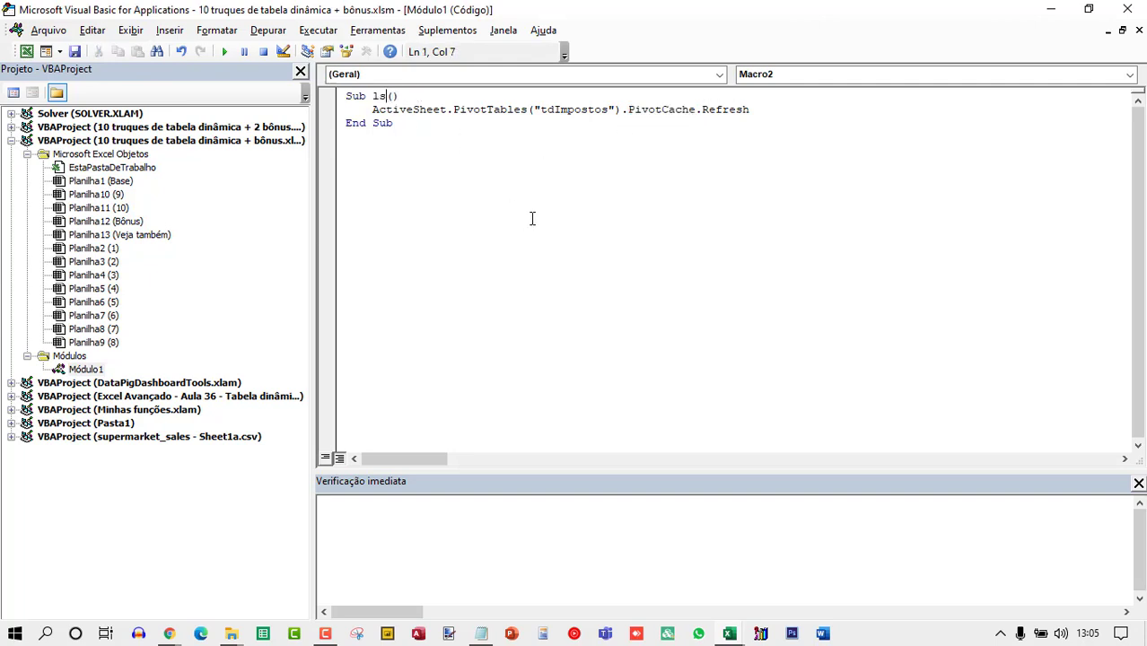
key("BackSpace")
key("BackSpace")
key("BackSpace")
key("BackSpace")
key("BackSpace")
key("BackSpace")
type("AtualizarTd")
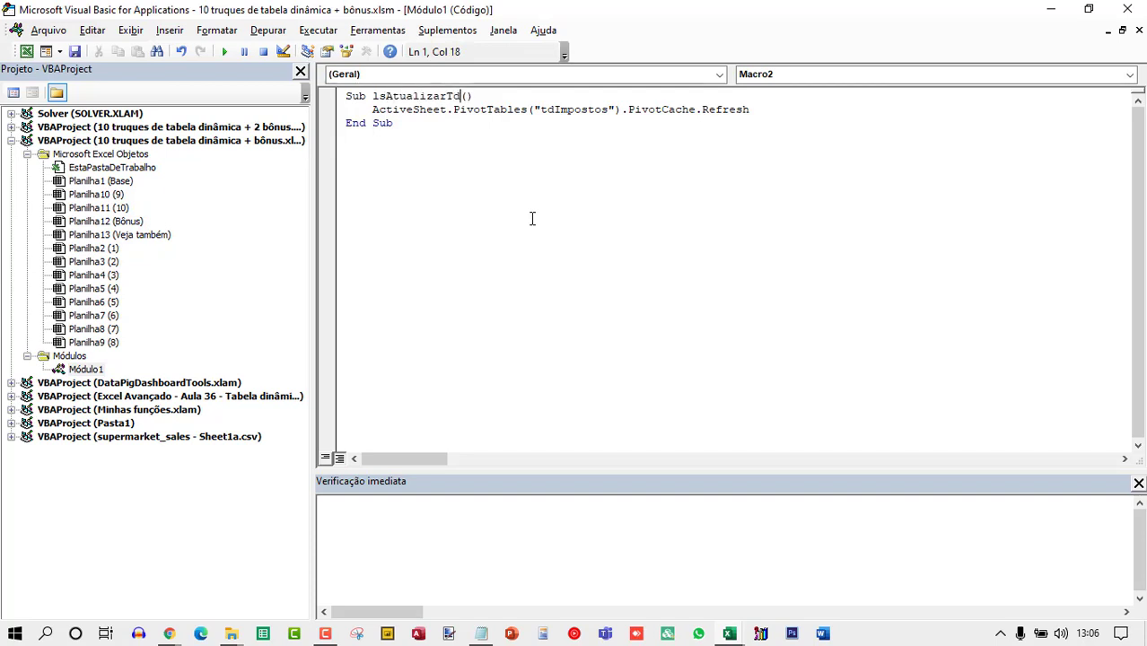
type("Impostos")
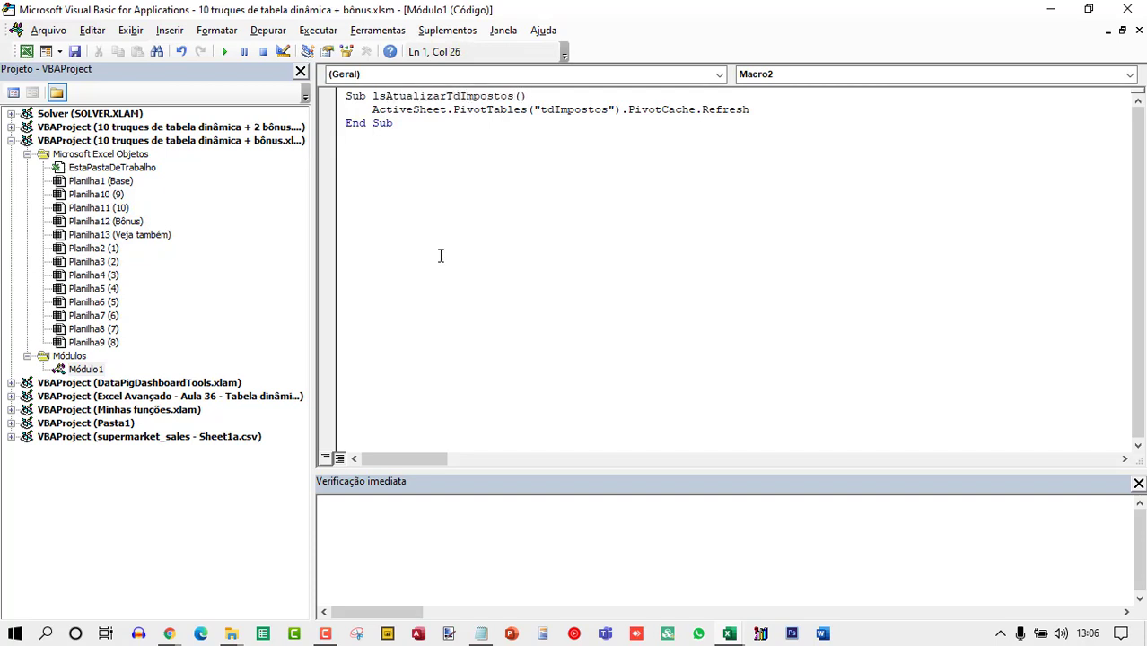
Copy the macro name and call lsAtualizarTdImpostos from a new Worksheet Activate procedure in Planilha6 (5)'s code.
left_click(470, 191)
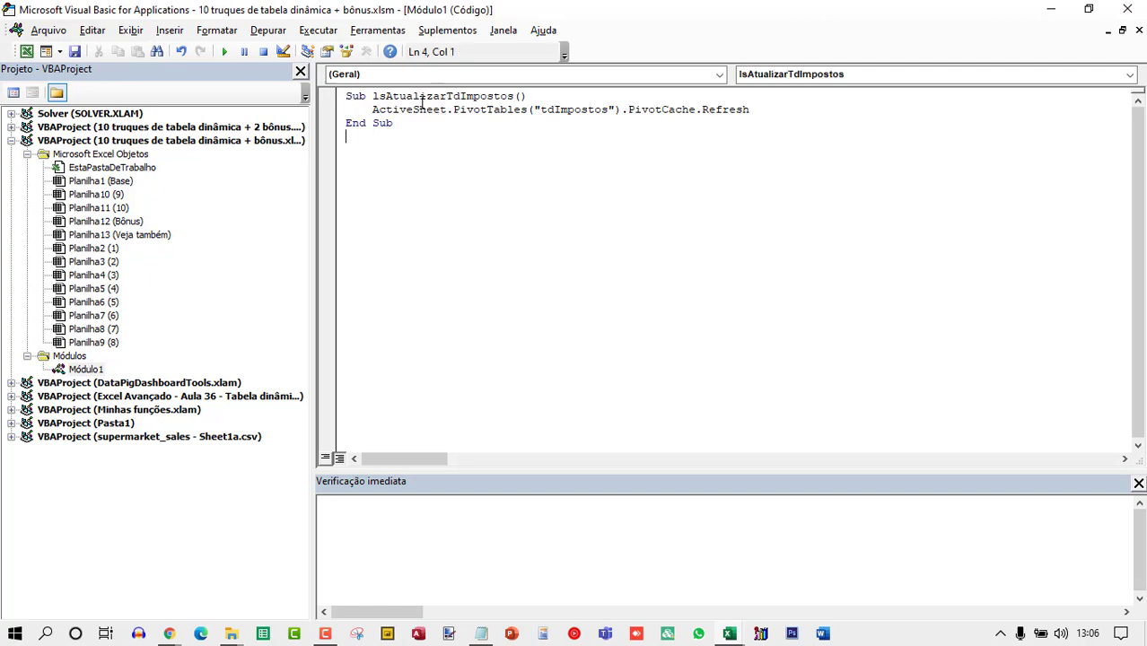
double_click(422, 96)
key("ctrl+c")
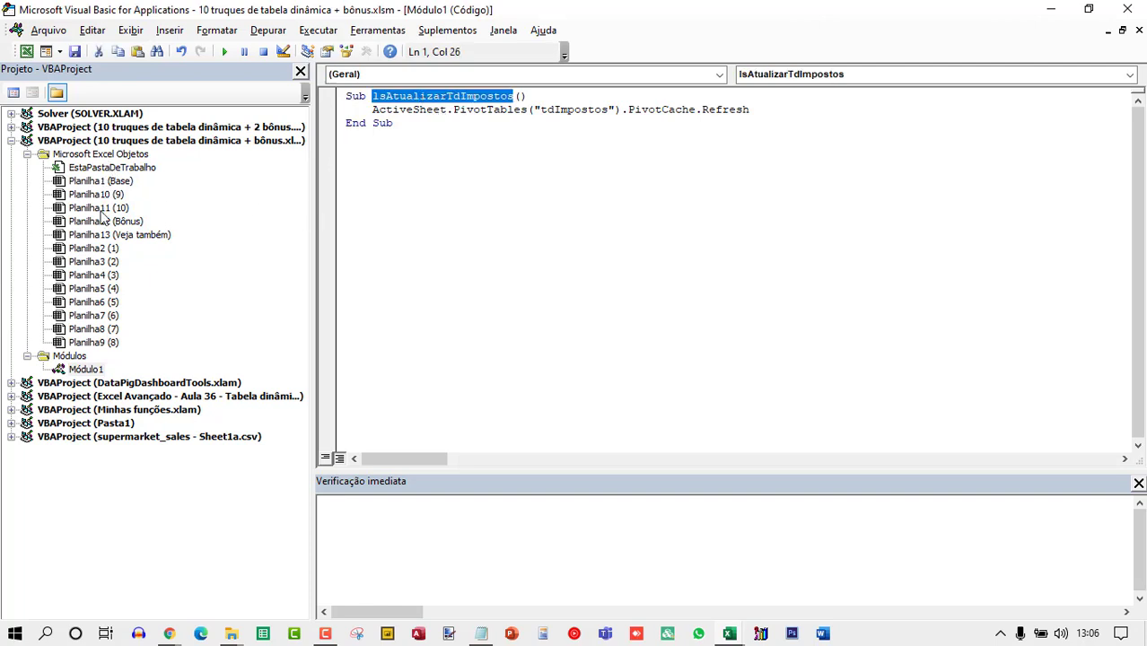
double_click(105, 304)
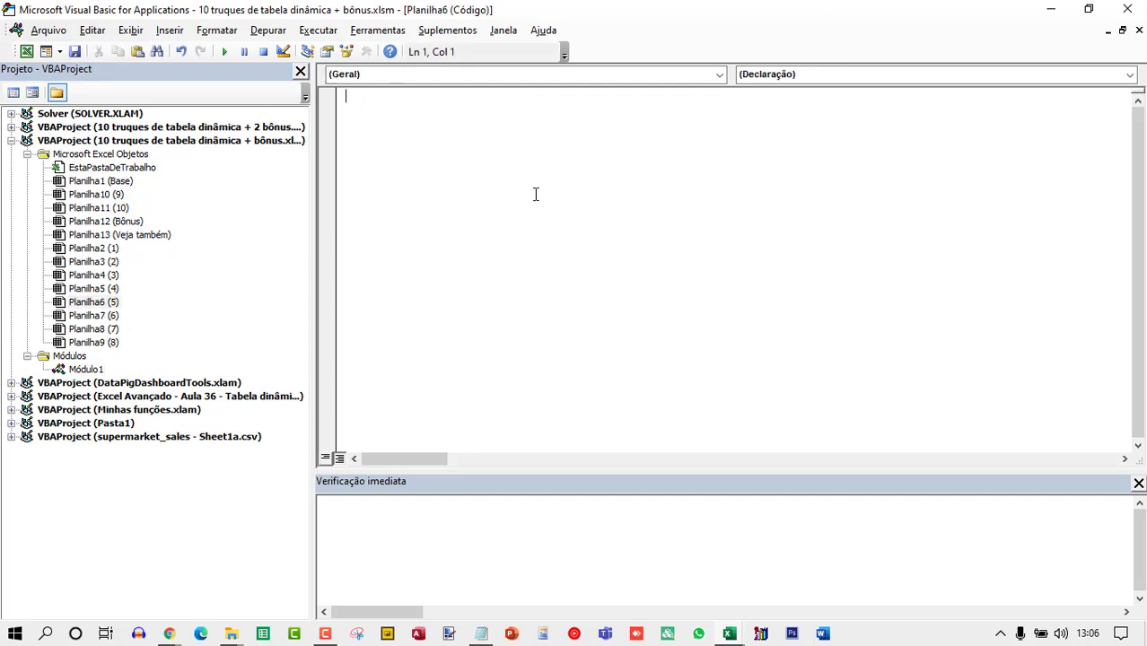
left_click(460, 77)
left_click(390, 105)
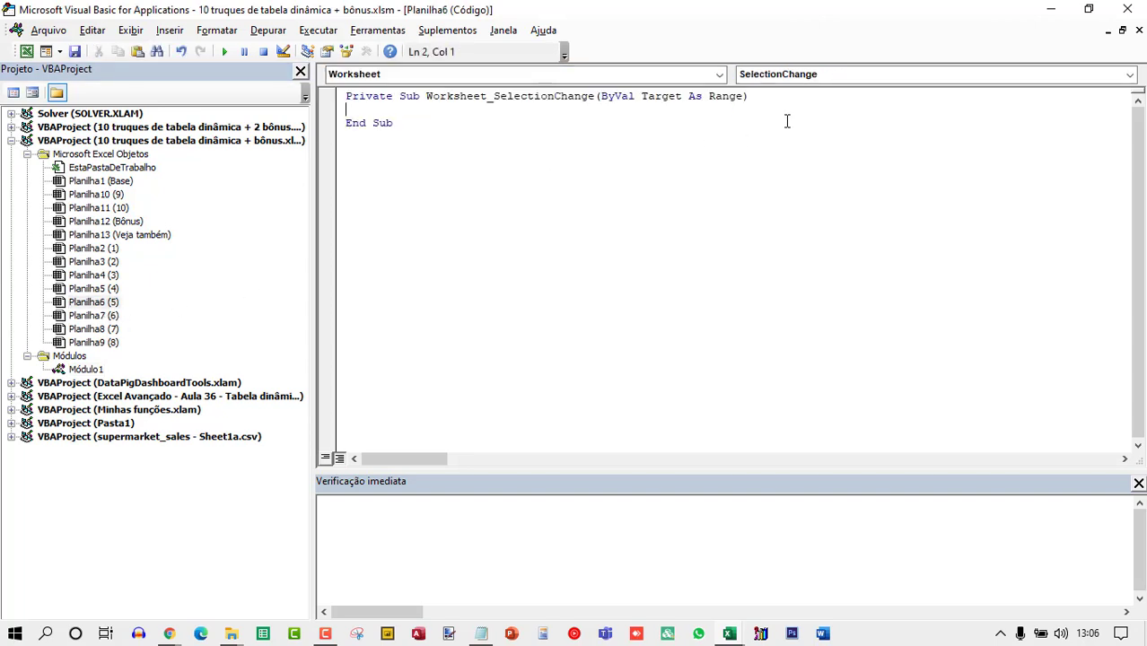
left_click(782, 77)
left_click(780, 95)
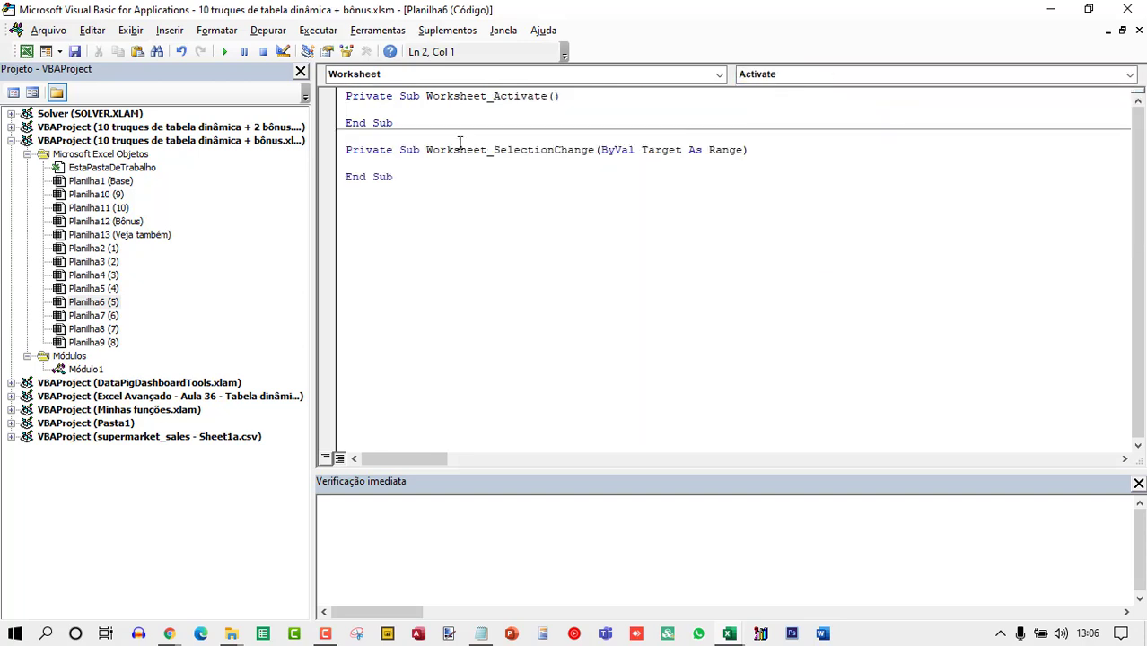
key("ctrl+v")
key("Tab")
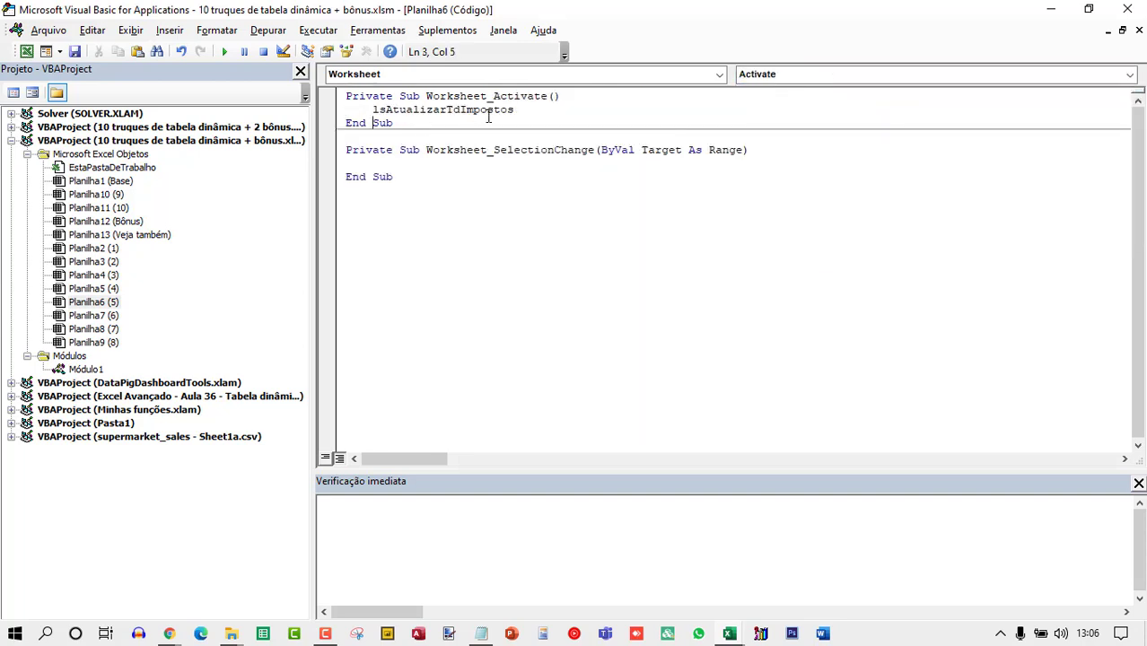
Delete the empty Worksheet_SelectionChange procedure from Planilha6's code.
key("Down")
key("Down")
key("ctrl+shift+End")
key("Delete")
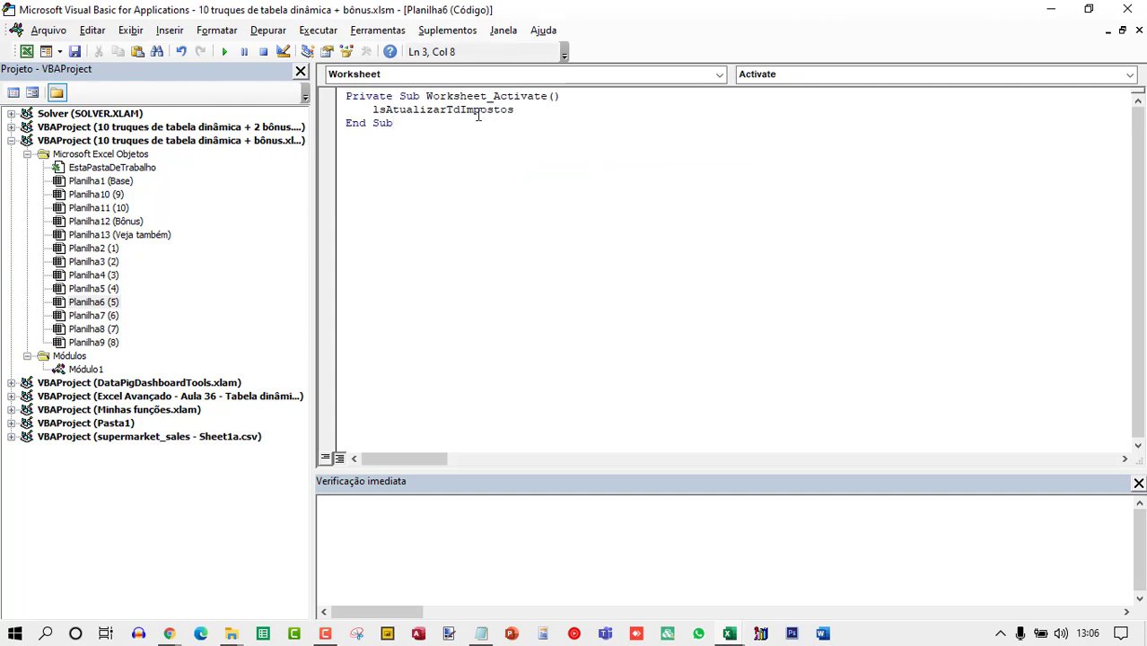
Set a breakpoint on the macro call line, close the editor, and switch to sheet 4 and back to sheet 5.
left_click(327, 108)
left_click(1127, 9)
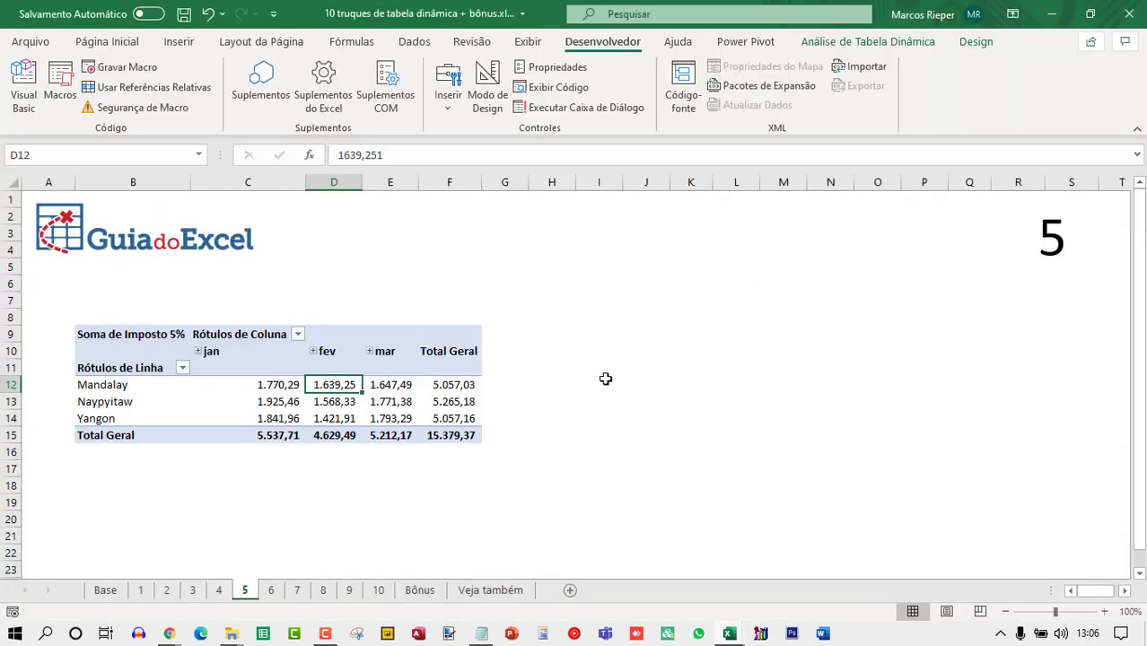
left_click(222, 594)
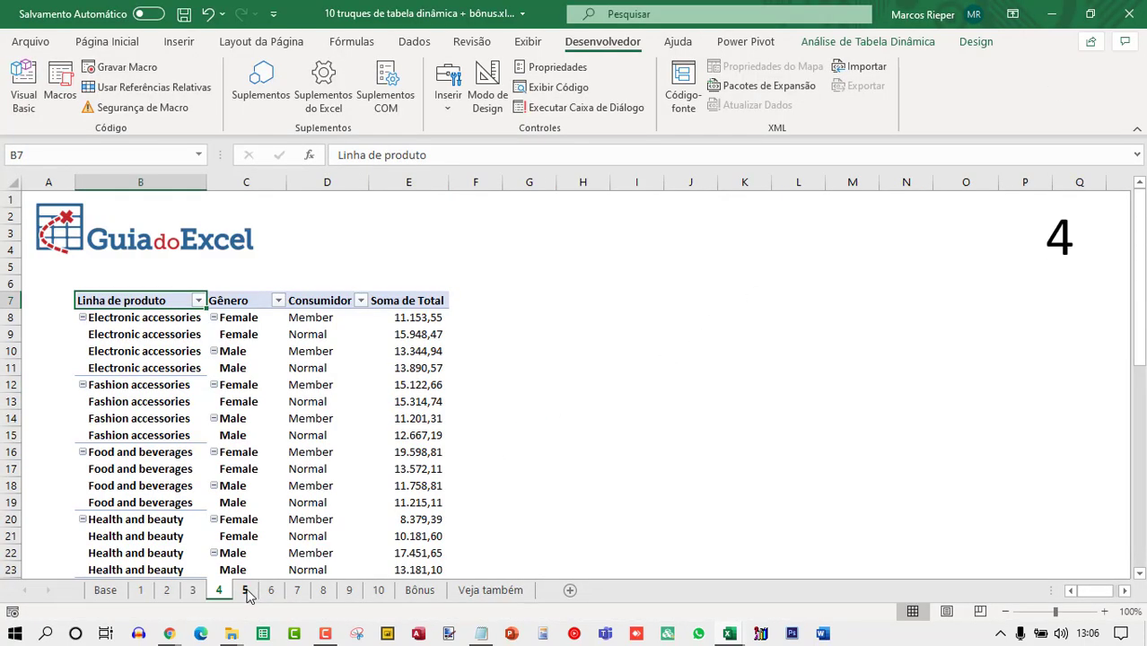
left_click(246, 590)
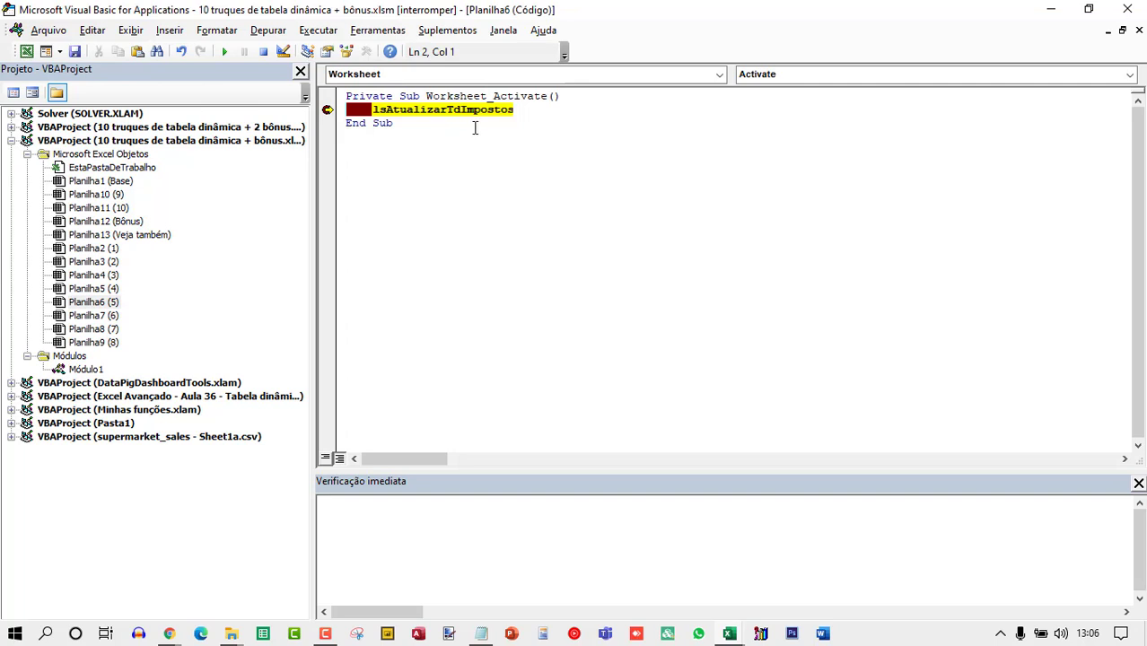
Step through the refresh macro line by line, then remove the breakpoint and close the VBA editor.
key("F8")
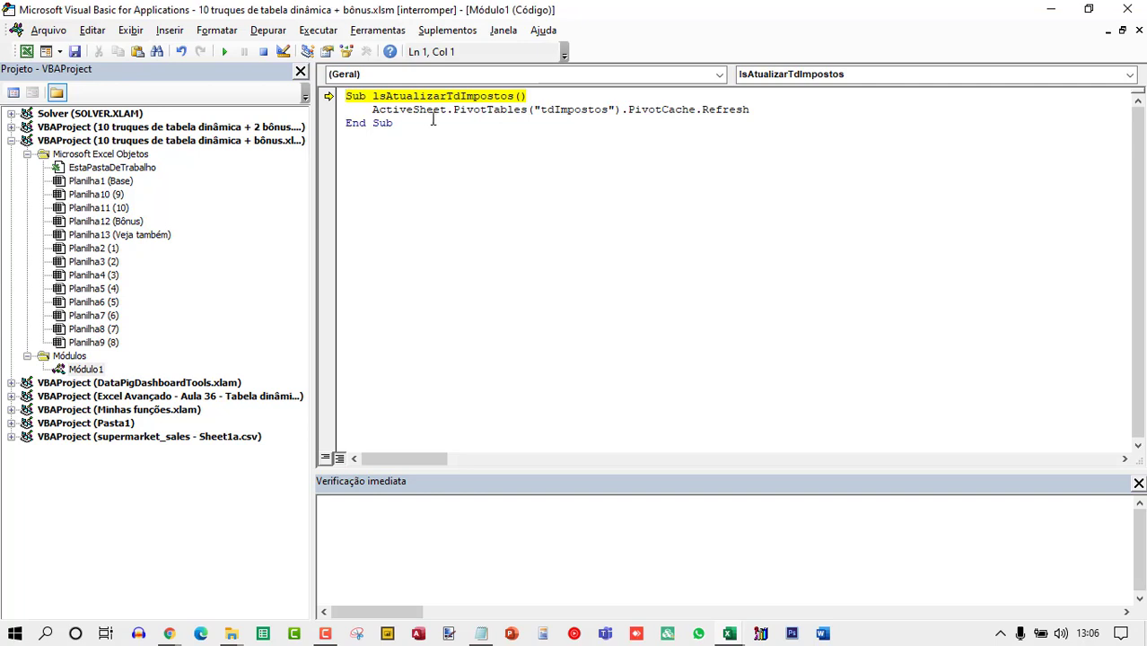
key("F8")
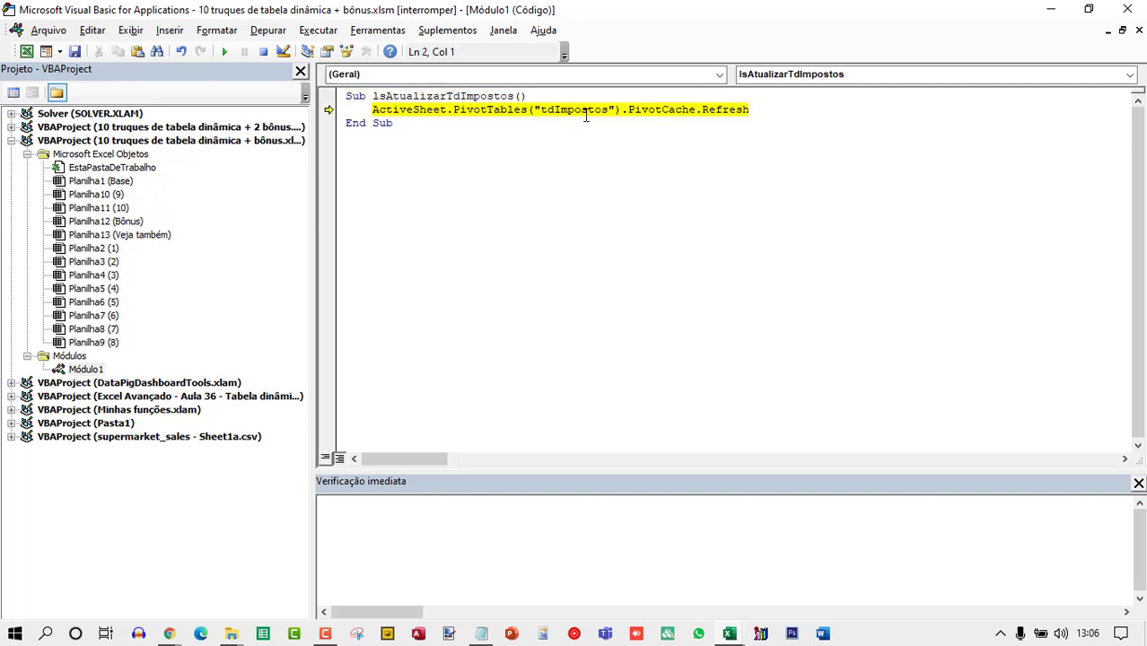
key("F8")
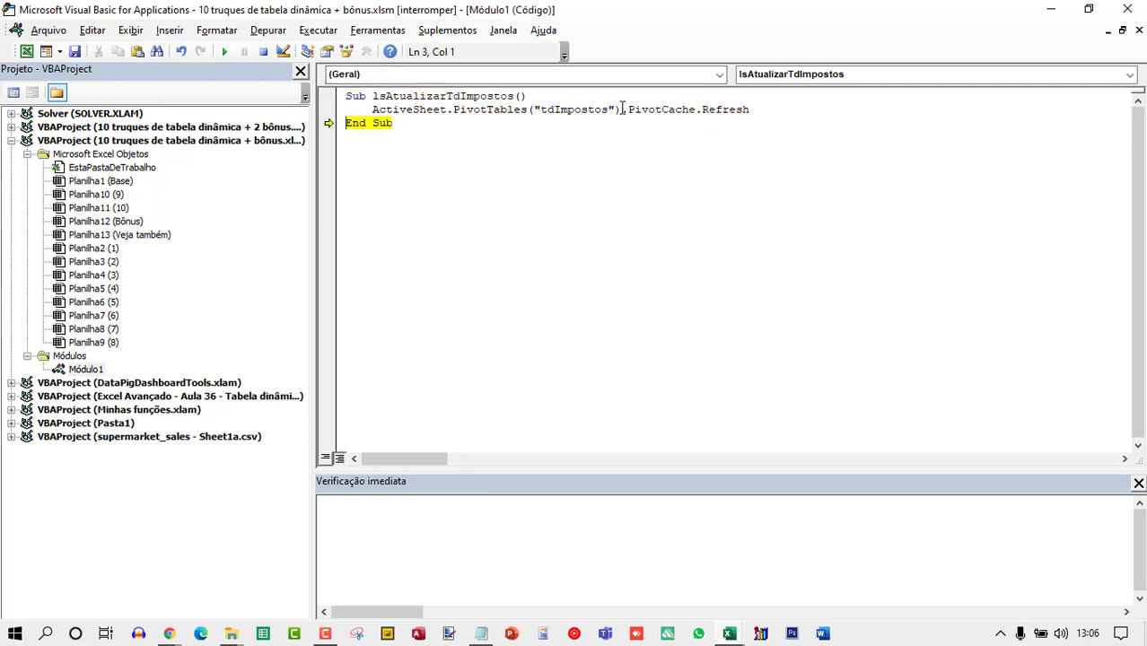
key("F8")
key("F8")
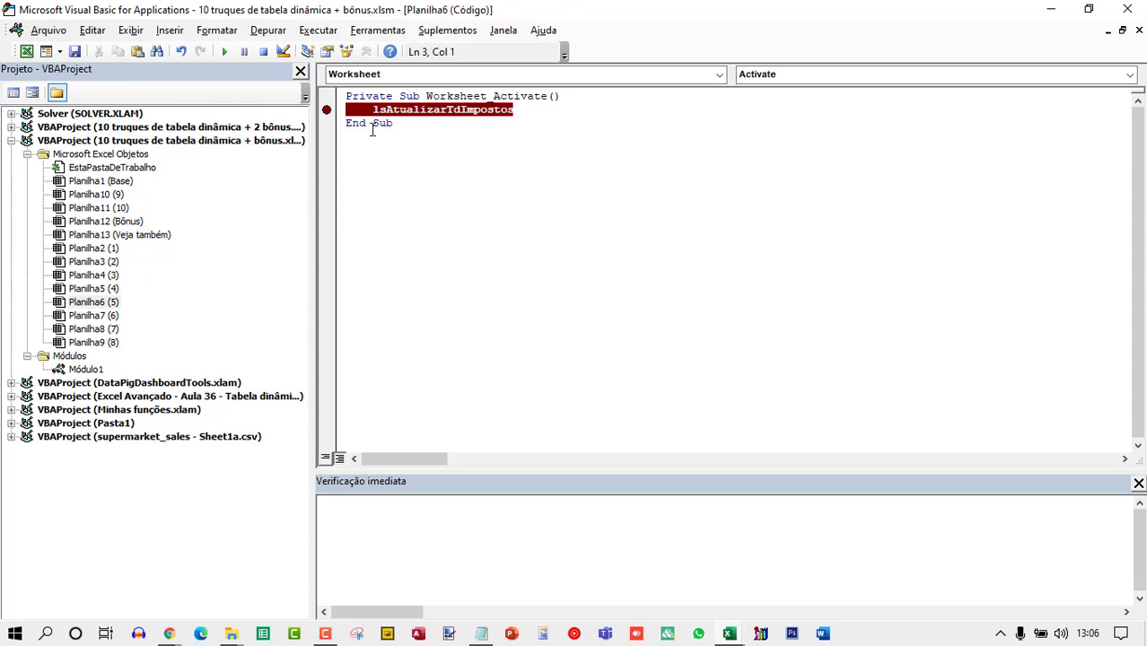
left_click(326, 109)
left_click(1128, 9)
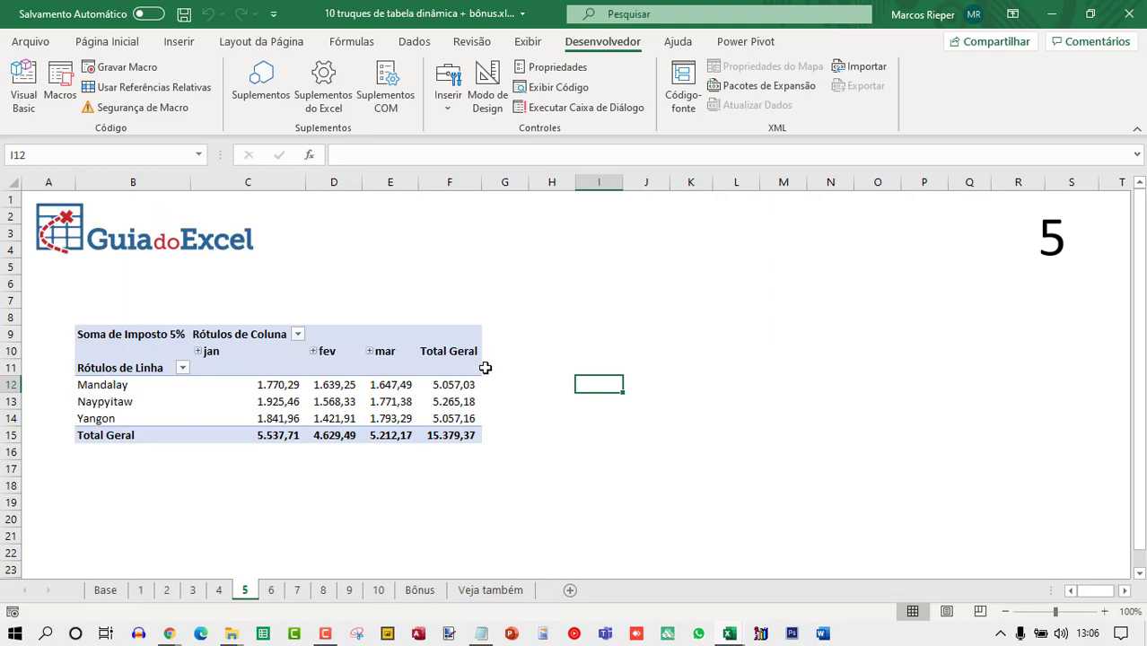
Insert a rectangle shape about 3.44 cm wide and 1.14 cm tall above the pivot table.
left_click(179, 41)
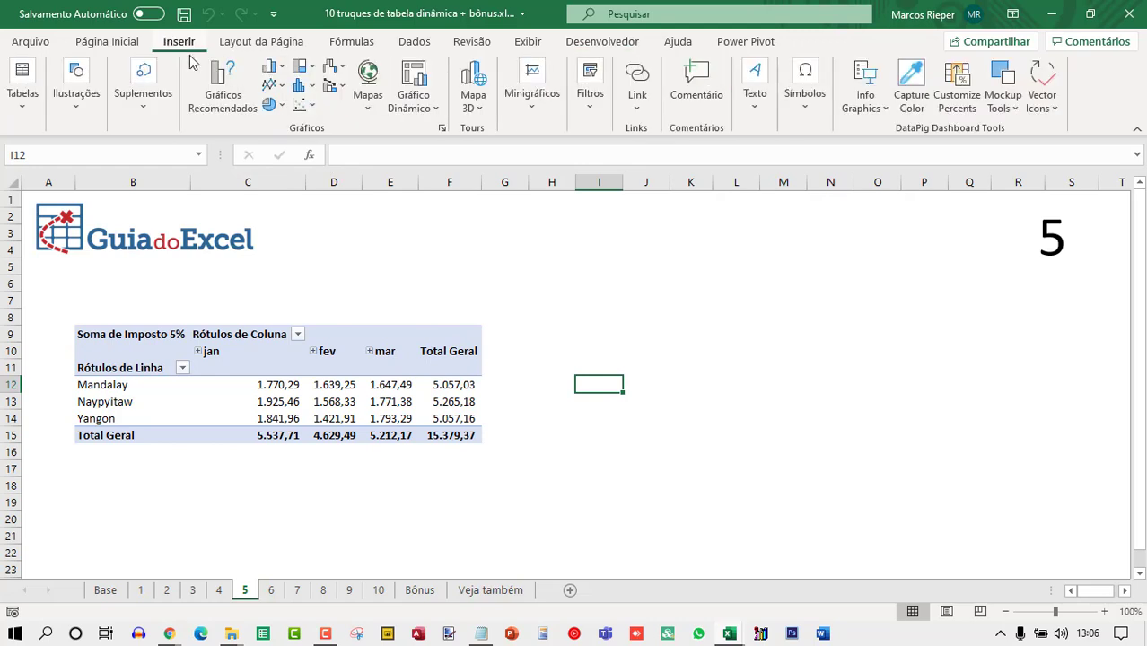
left_click(72, 114)
left_click(101, 178)
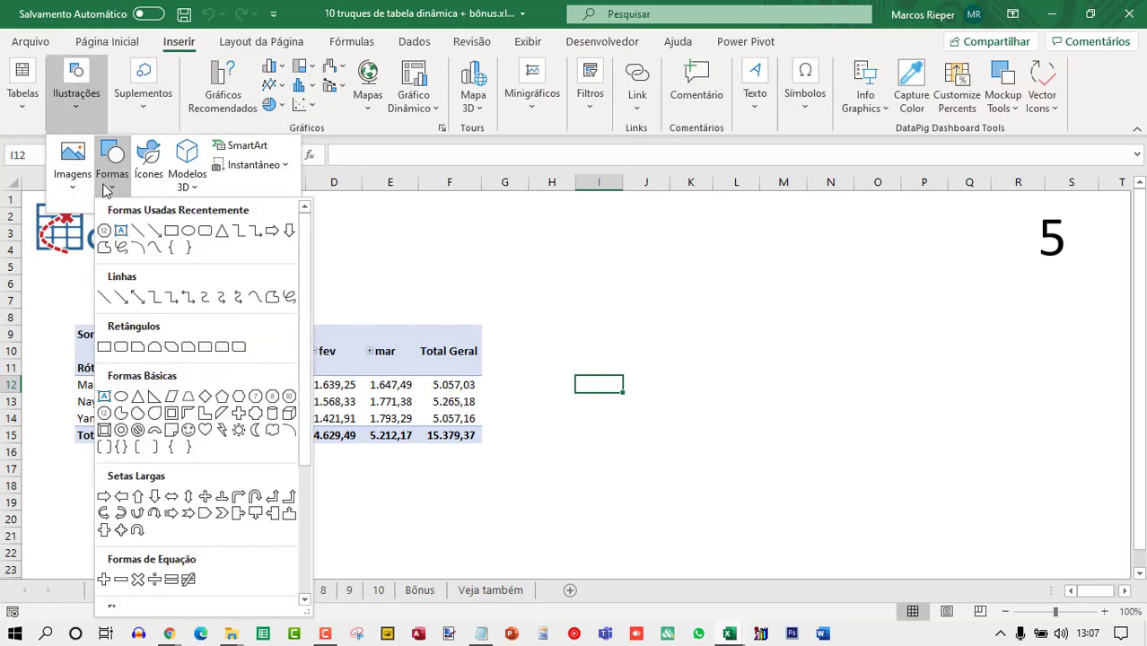
left_click(160, 239)
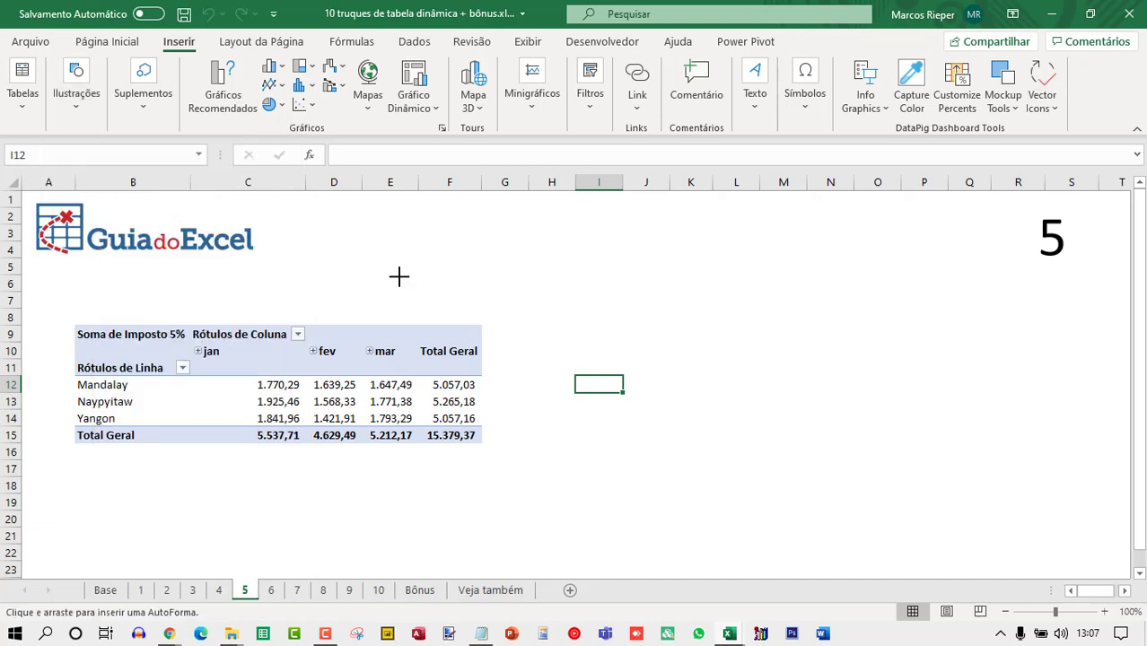
left_click_drag(371, 277, 481, 313)
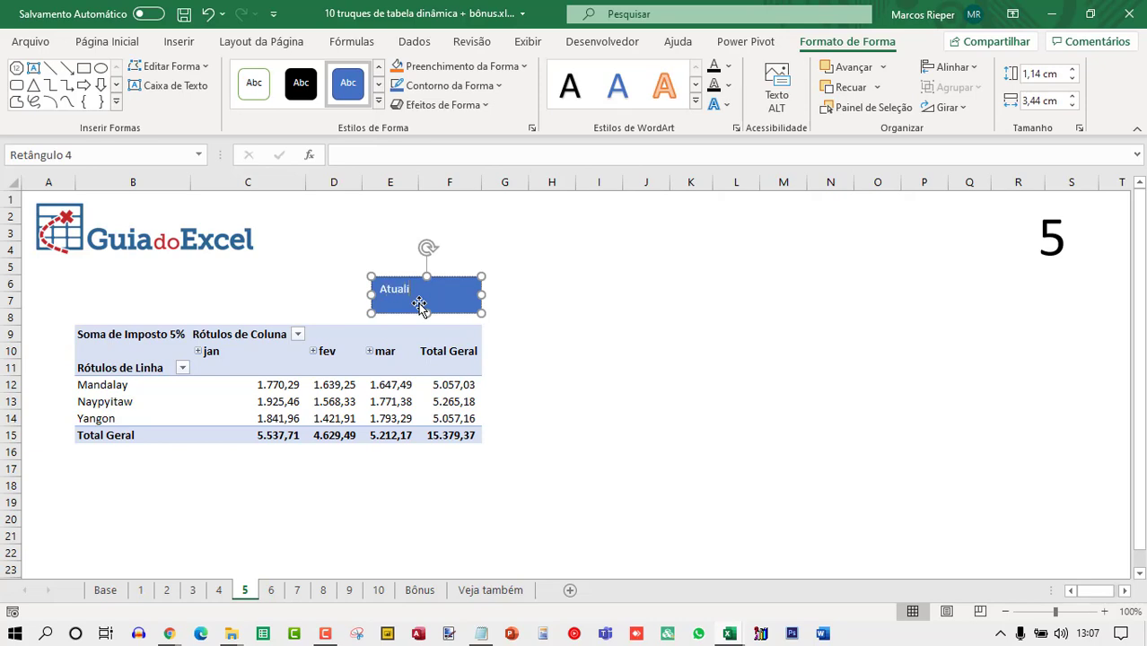
Label the rectangle Atualizar and center its text horizontally and vertically.
left_click(491, 267)
left_click(468, 289)
left_click(107, 41)
left_click(335, 99)
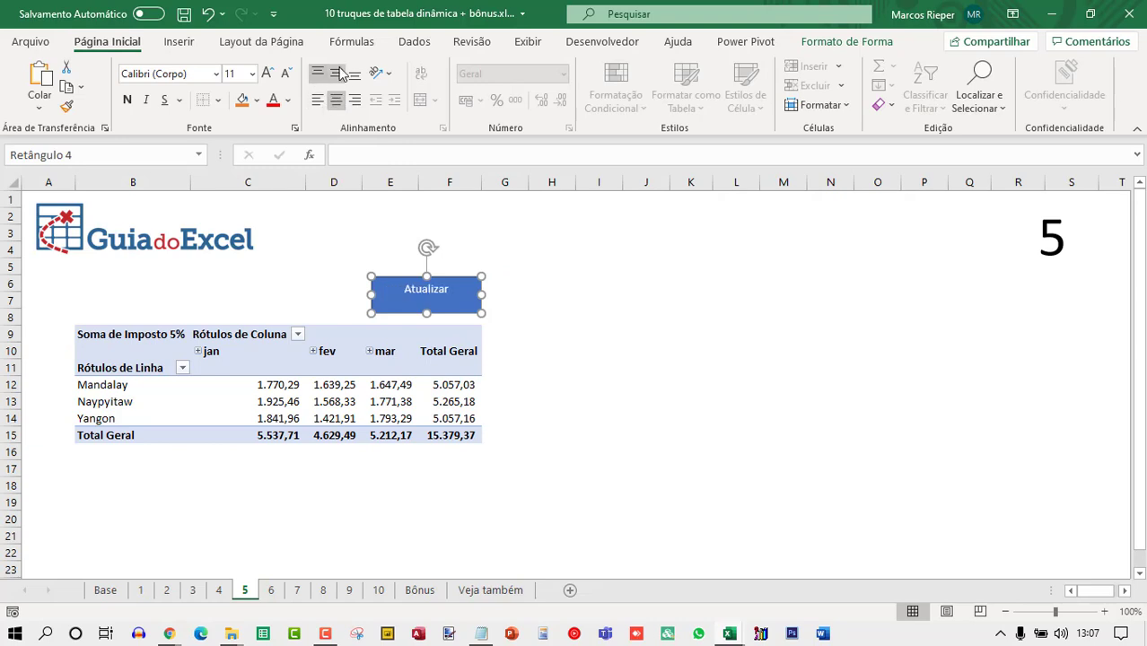
left_click(335, 74)
Assign the lsAtualizarTdImpostos macro from this workbook to the Atualizar rectangle.
right_click(457, 285)
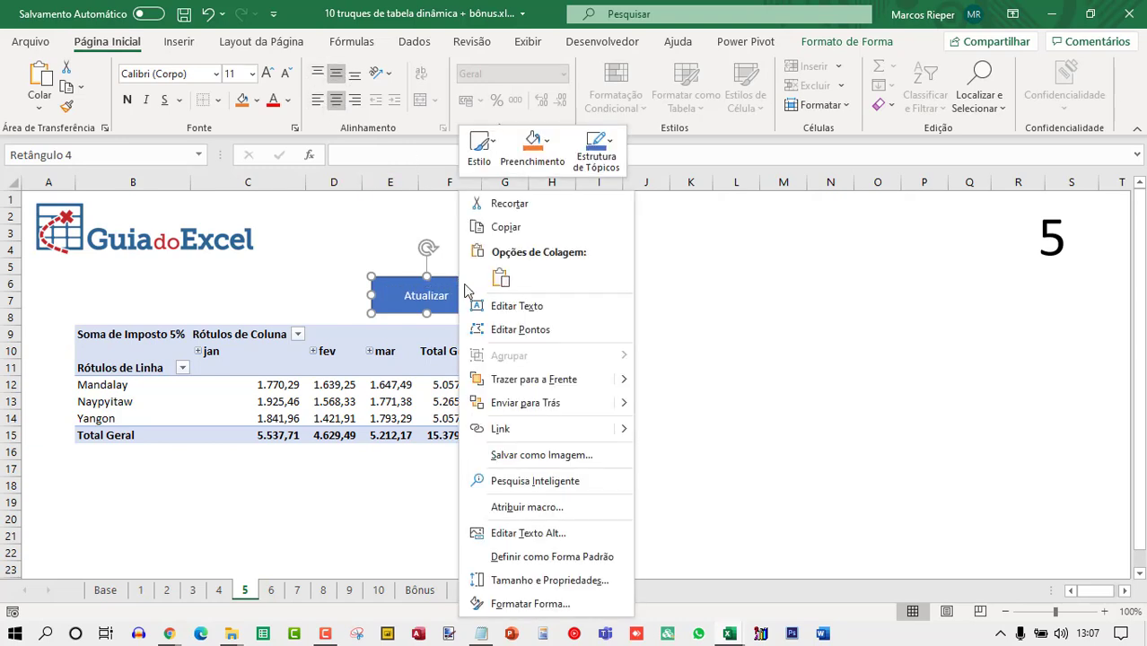
left_click(533, 508)
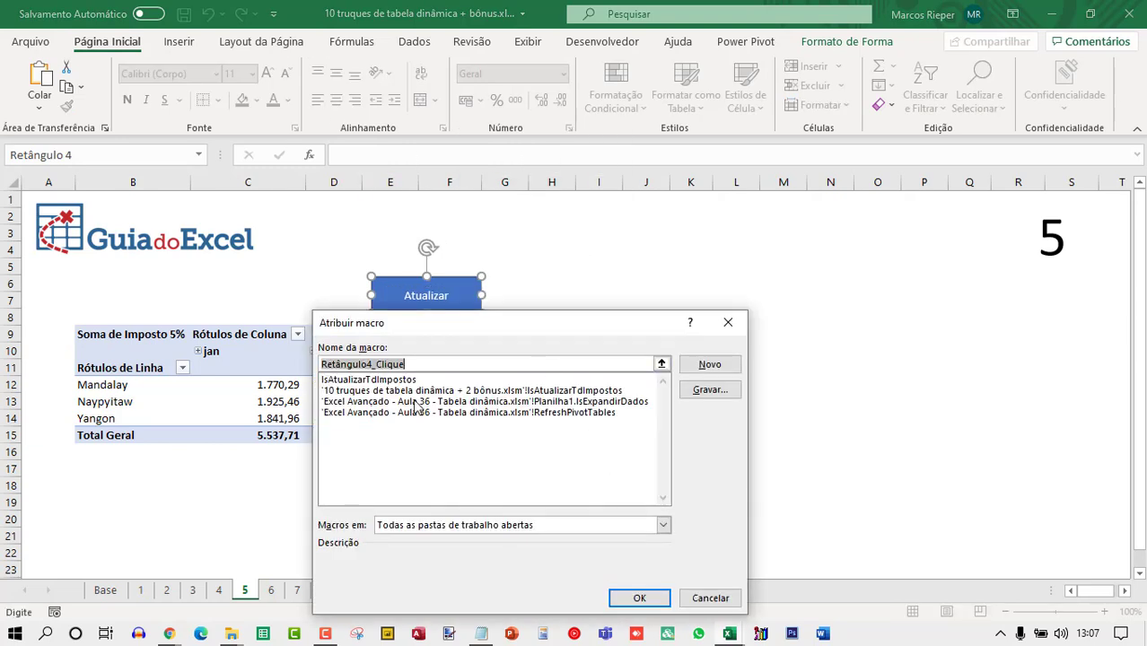
left_click(341, 391)
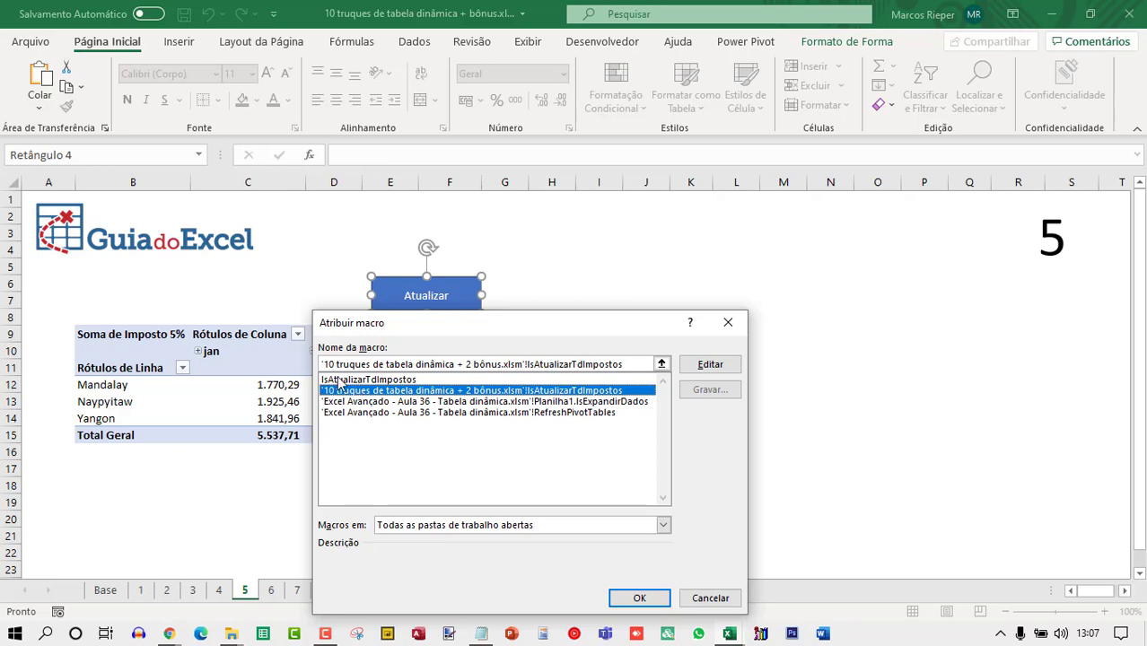
left_click(336, 379)
left_click(499, 529)
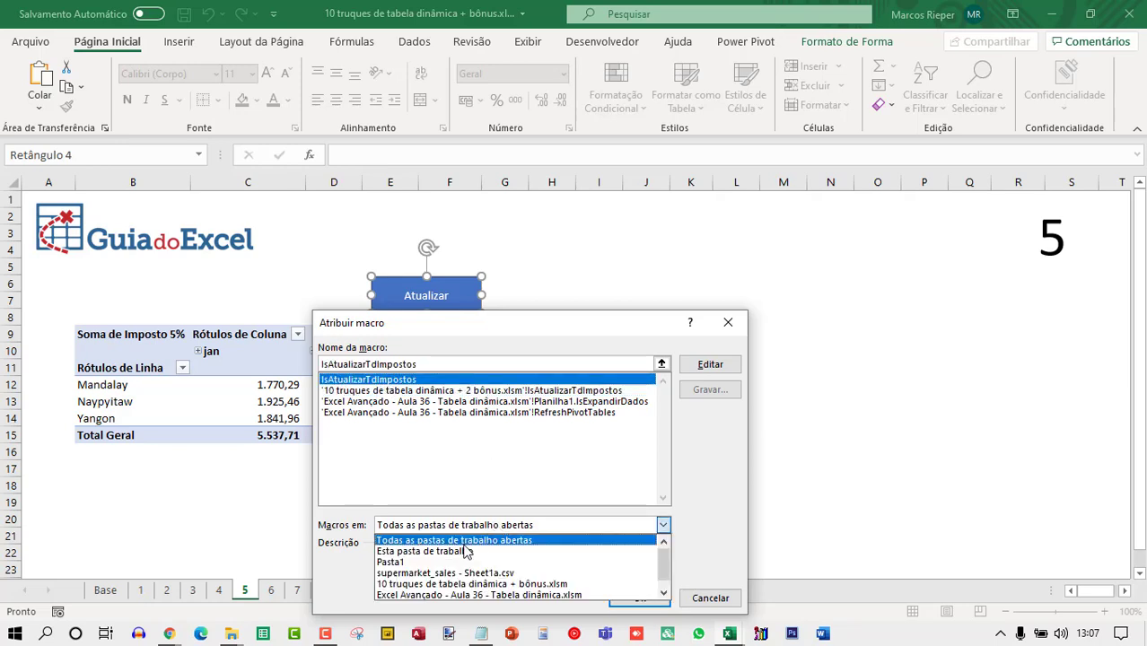
left_click(465, 547)
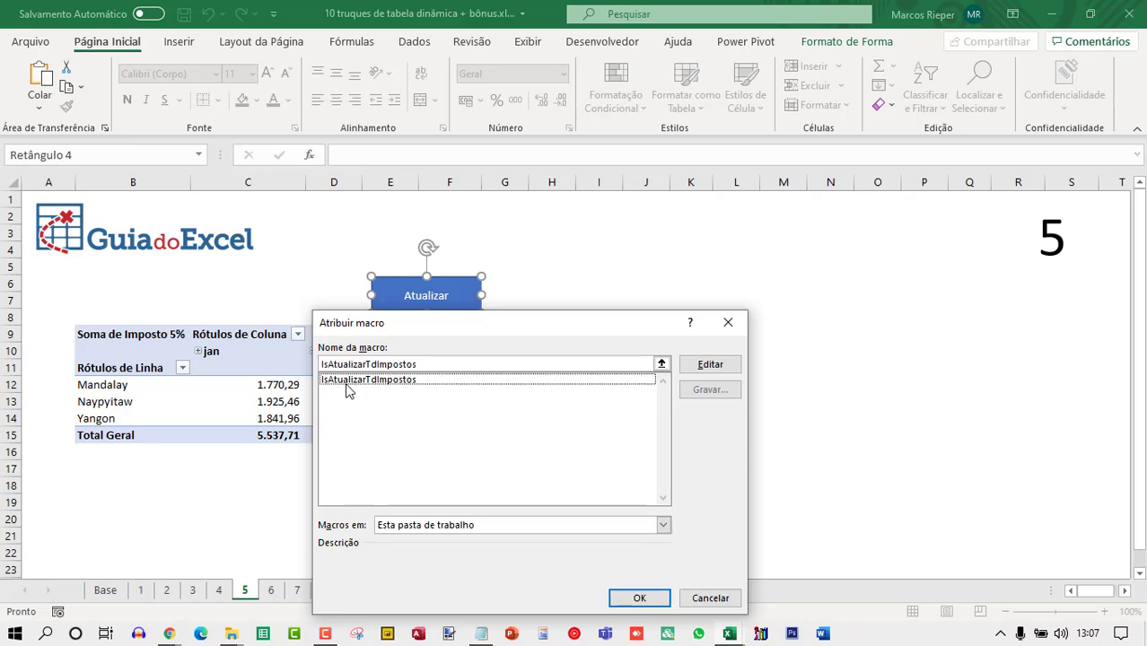
left_click(348, 384)
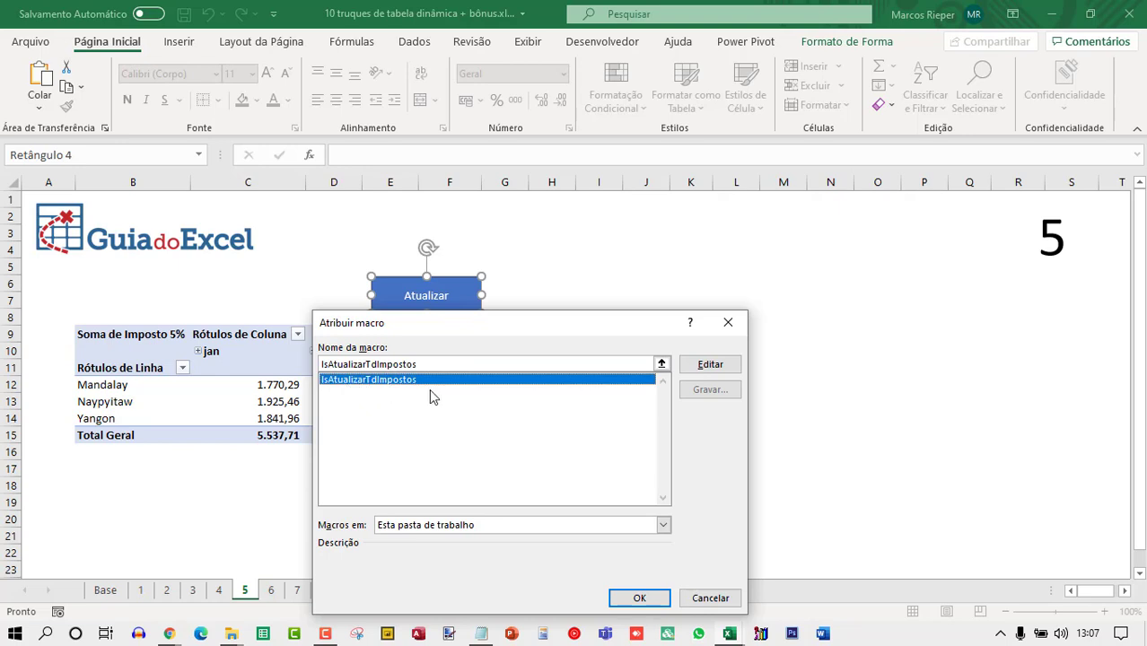
left_click(635, 598)
Run the refresh with the Atualizar button and reopen the VBA editor.
left_click(592, 334)
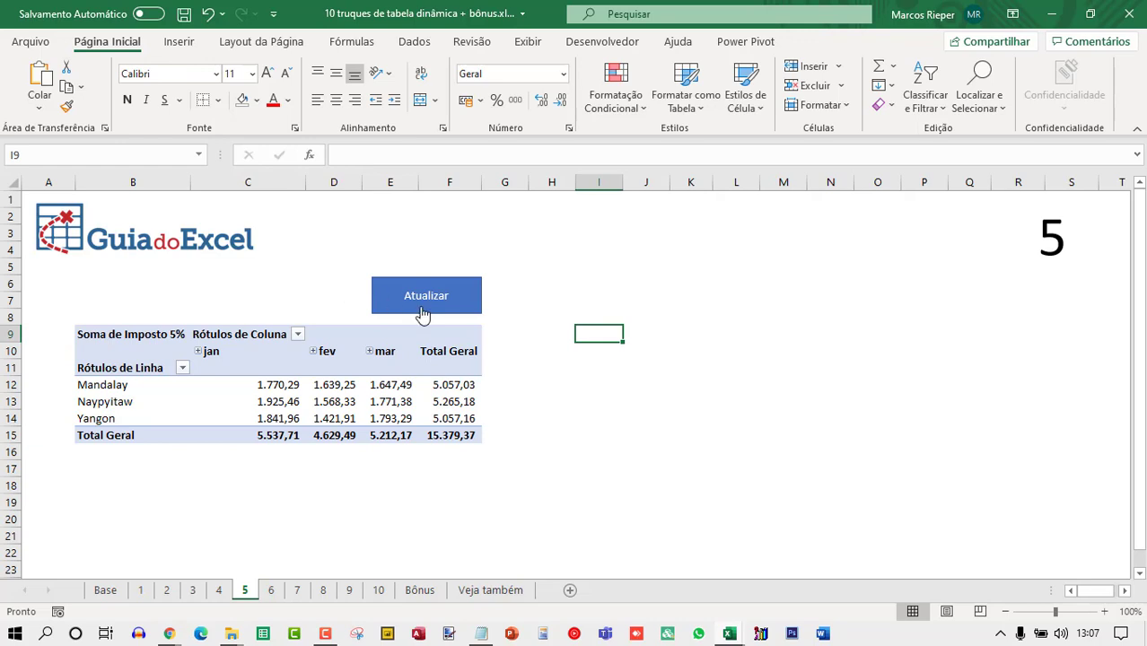
left_click(424, 303)
key("alt+F11")
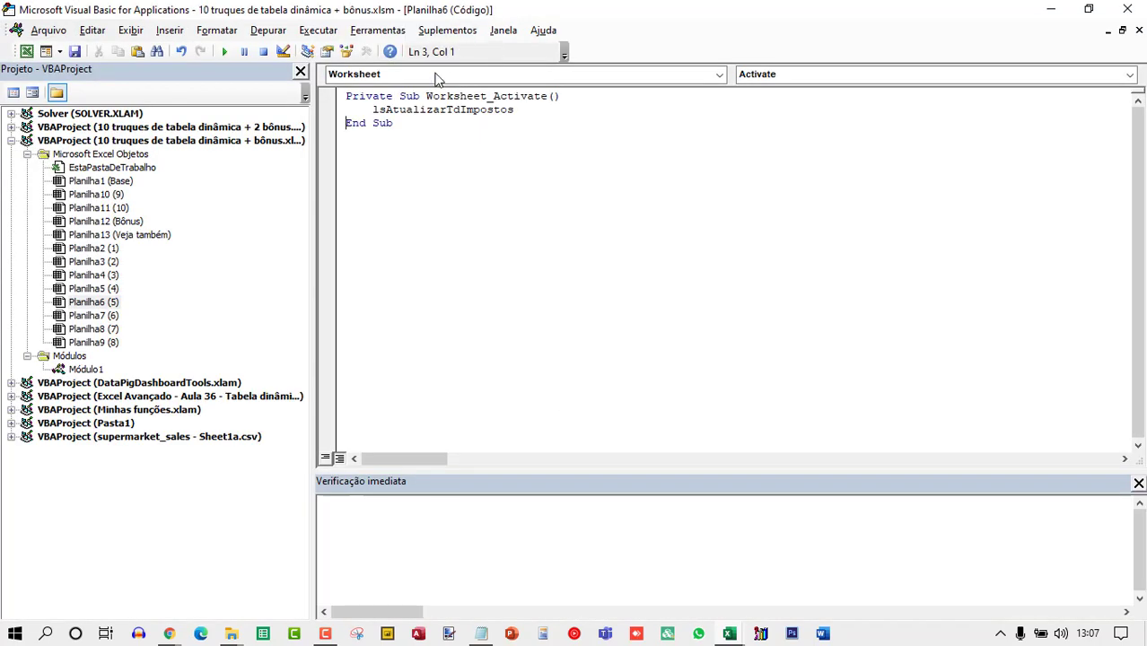
Open Módulo1 and add a msgbox "Atualizado!" line after the refresh in the lsAtualizarTdImpostos macro.
double_click(97, 370)
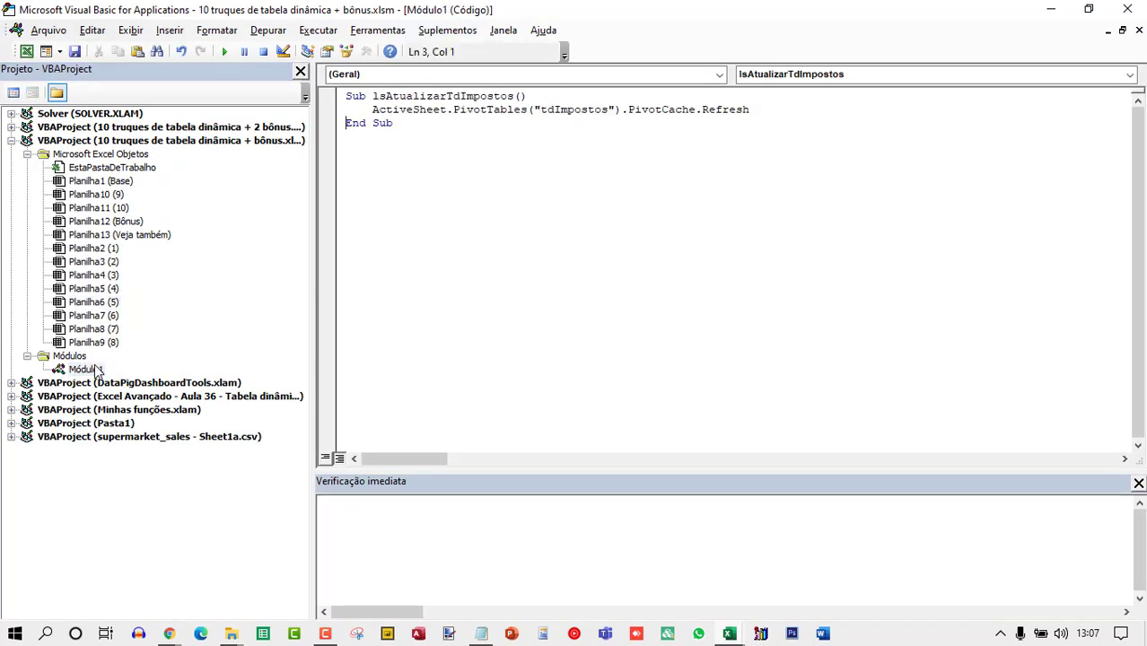
left_click(806, 111)
key("Return")
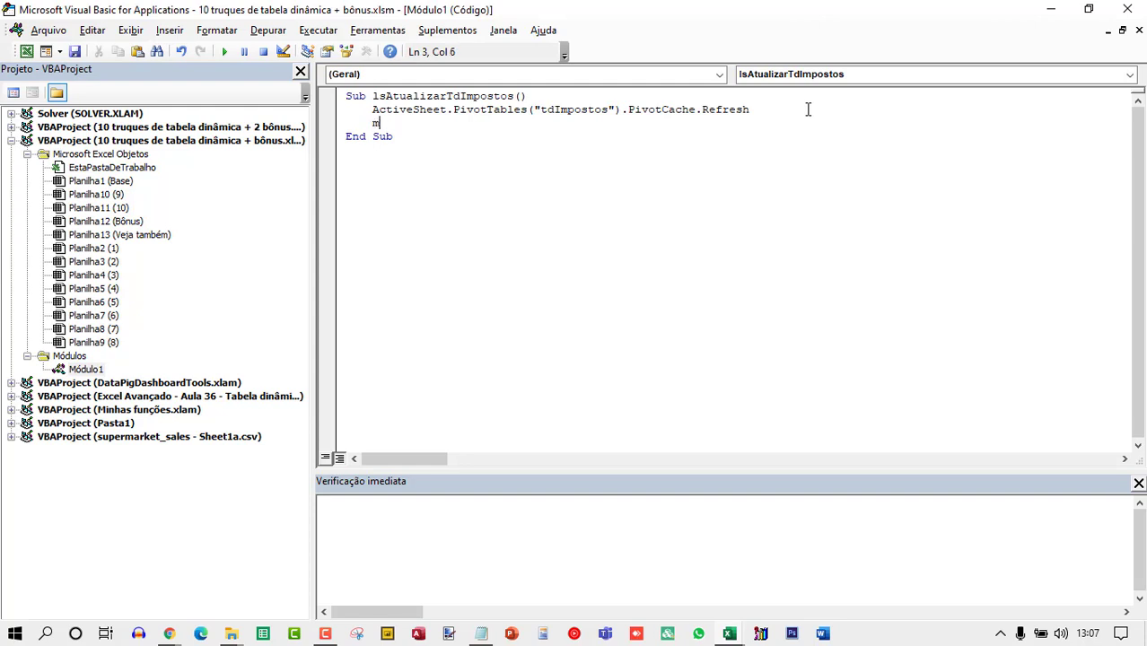
type("msgbox ")
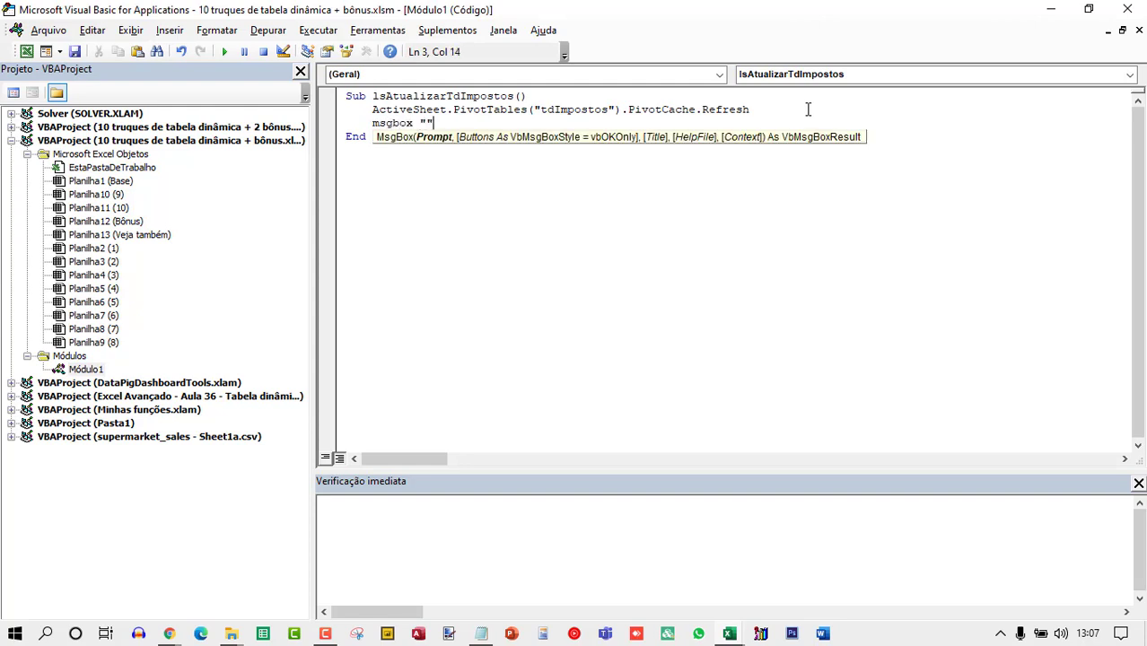
type("\"Atualizado!")
Close the VBA editor, run the Atualizar button and dismiss the Atualizado! message.
left_click(1133, 8)
left_click(430, 298)
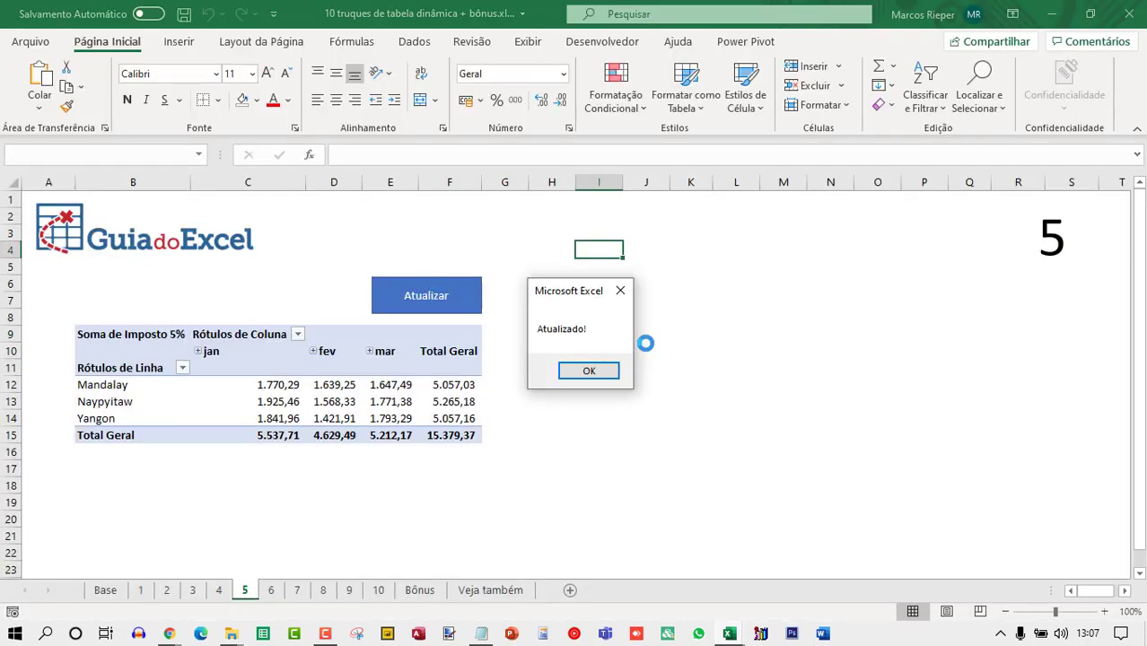
left_click(590, 371)
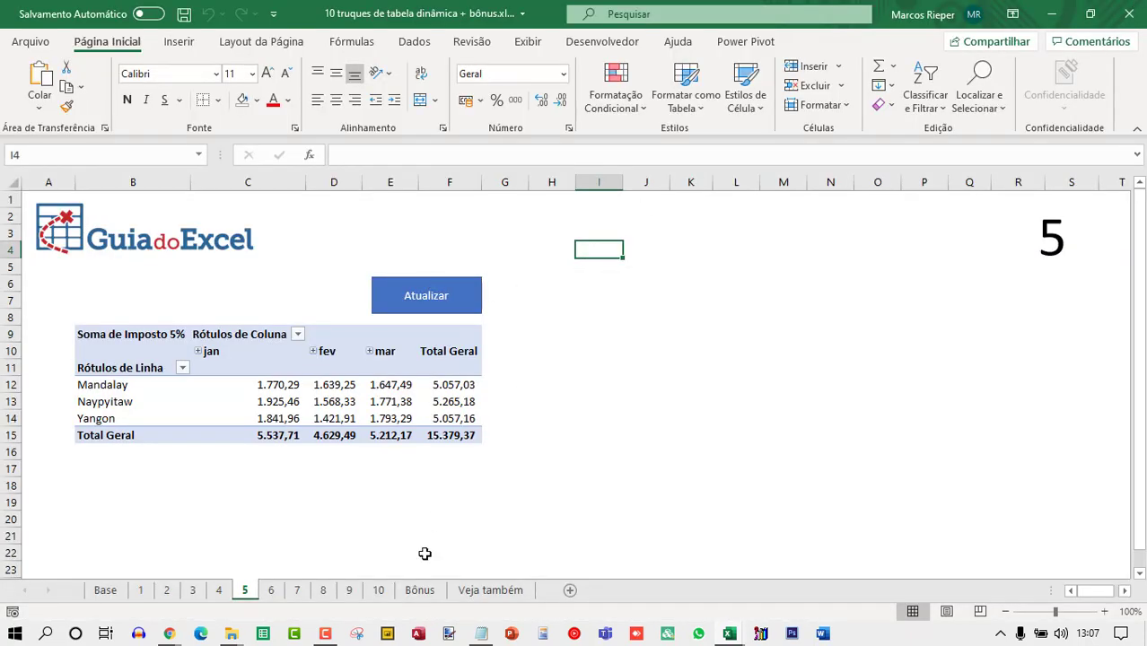
Switch to sheet 4 and back to sheet 5 to trigger the pivot table's activation refresh.
left_click(218, 590)
left_click(244, 590)
left_click(591, 376)
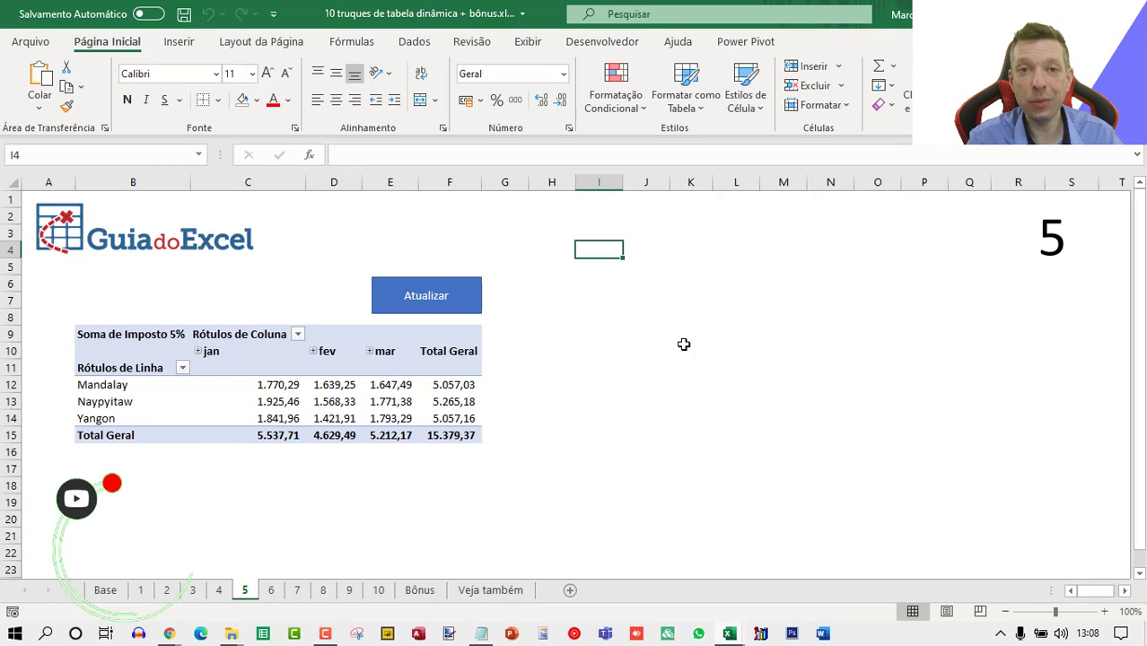
Move to sheet 6 and browse the pivot table's Total de: row values down to the grand total.
key("ctrl+Page_Down")
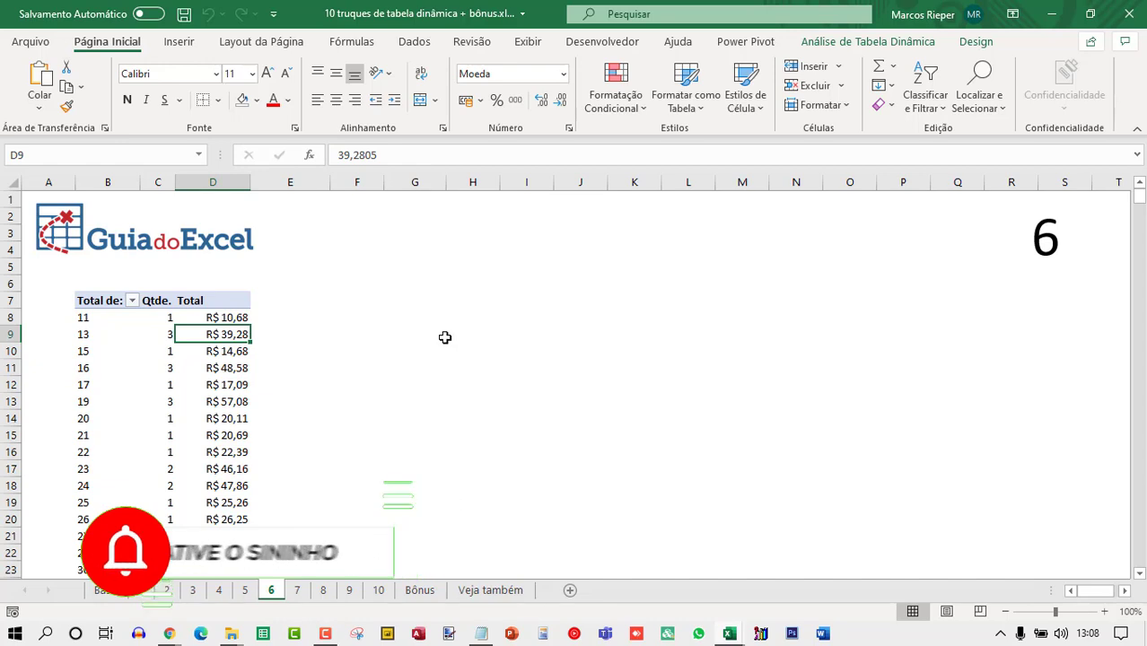
left_click_drag(102, 318, 99, 435)
scroll(125, 389, "down", 20)
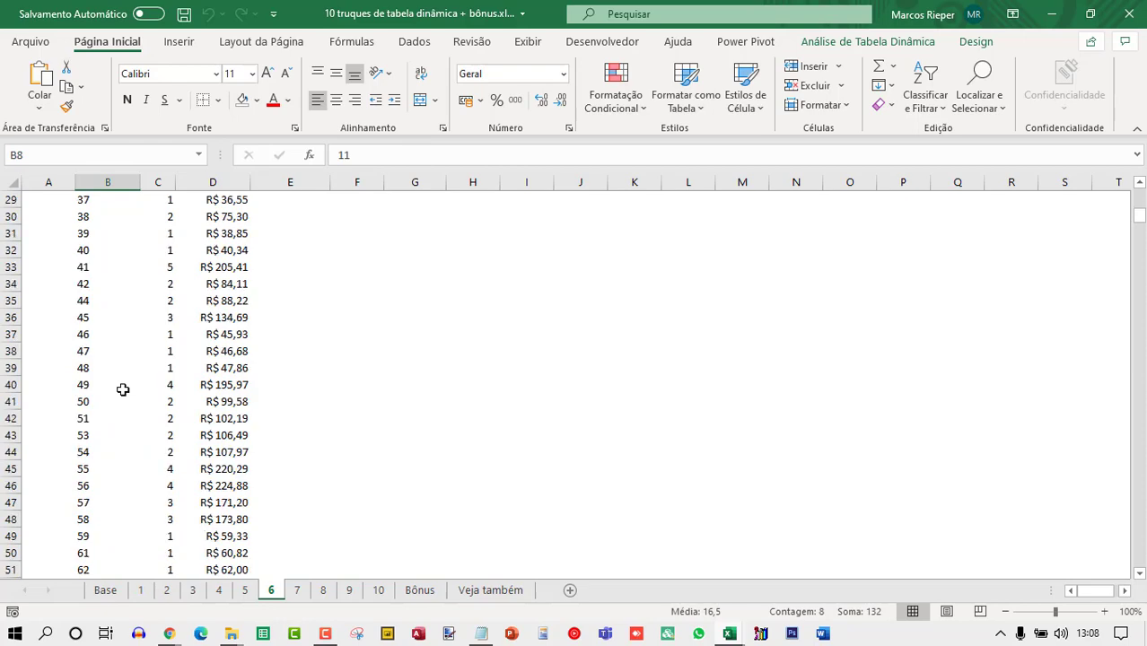
scroll(124, 389, "down", 20)
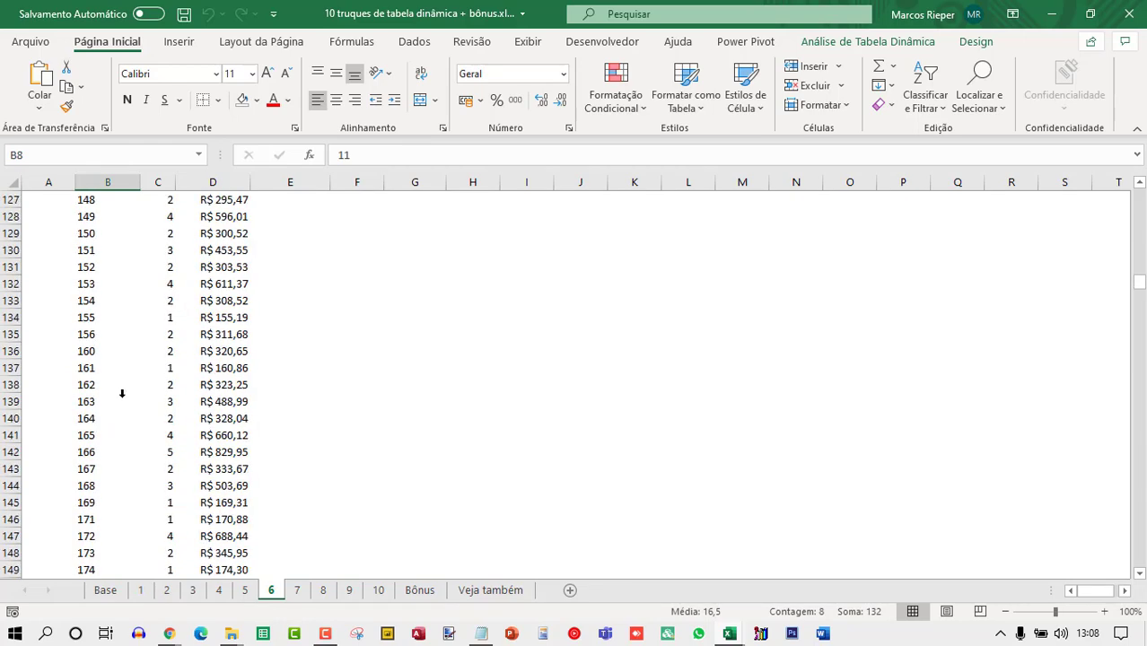
scroll(116, 408, "down", 20)
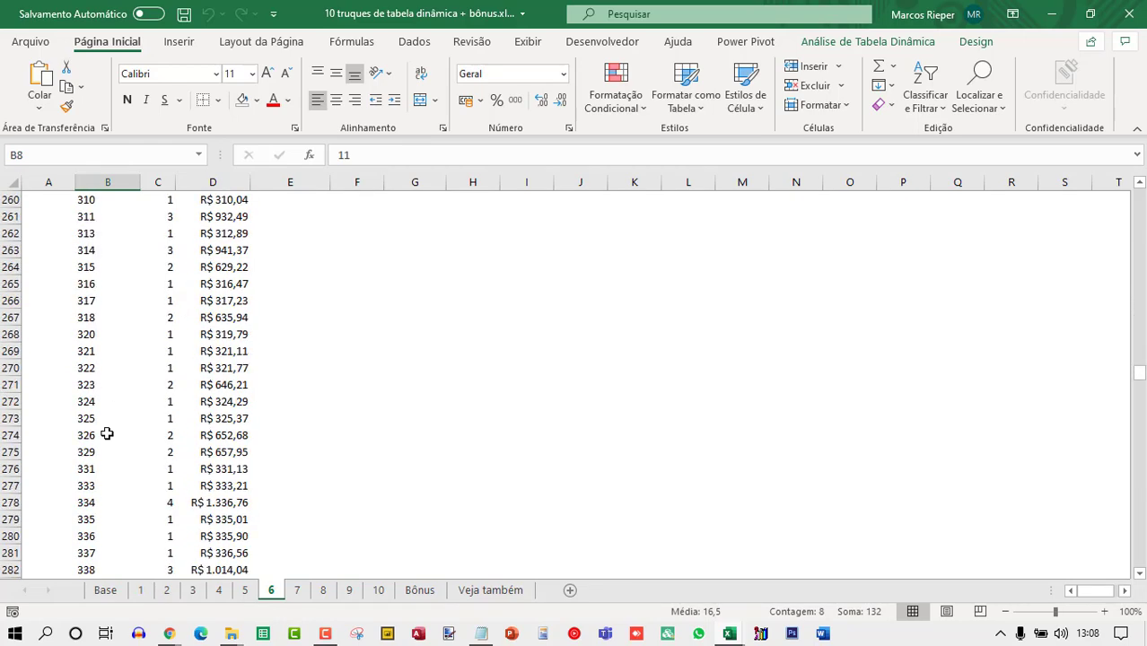
left_click(108, 434)
key("ctrl+Down")
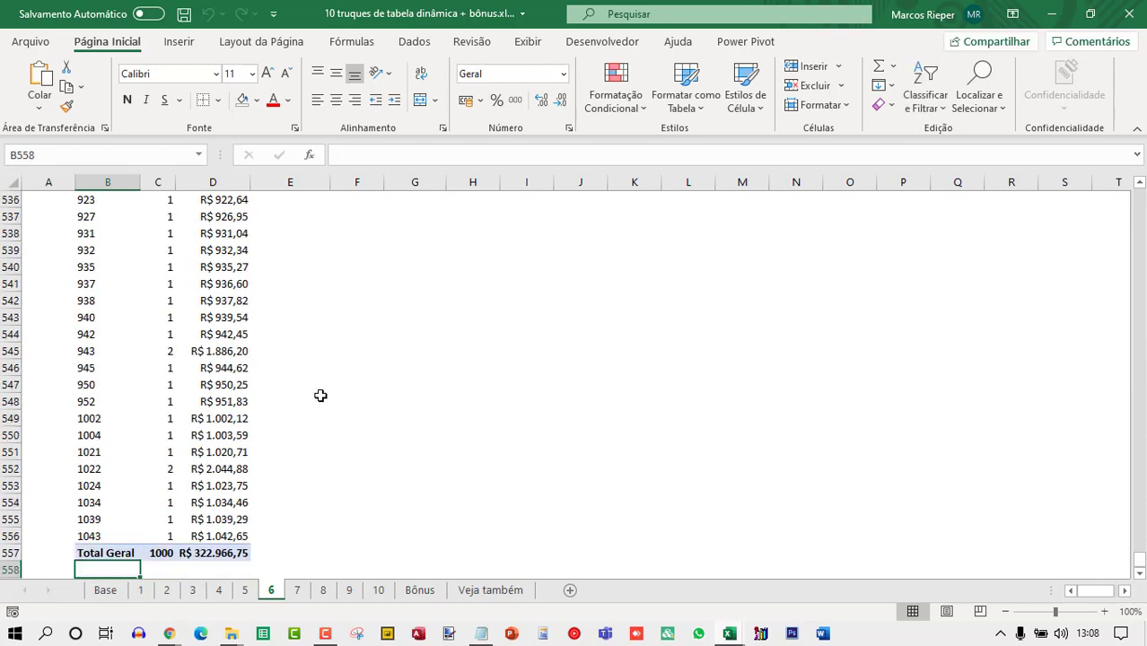
key("Up")
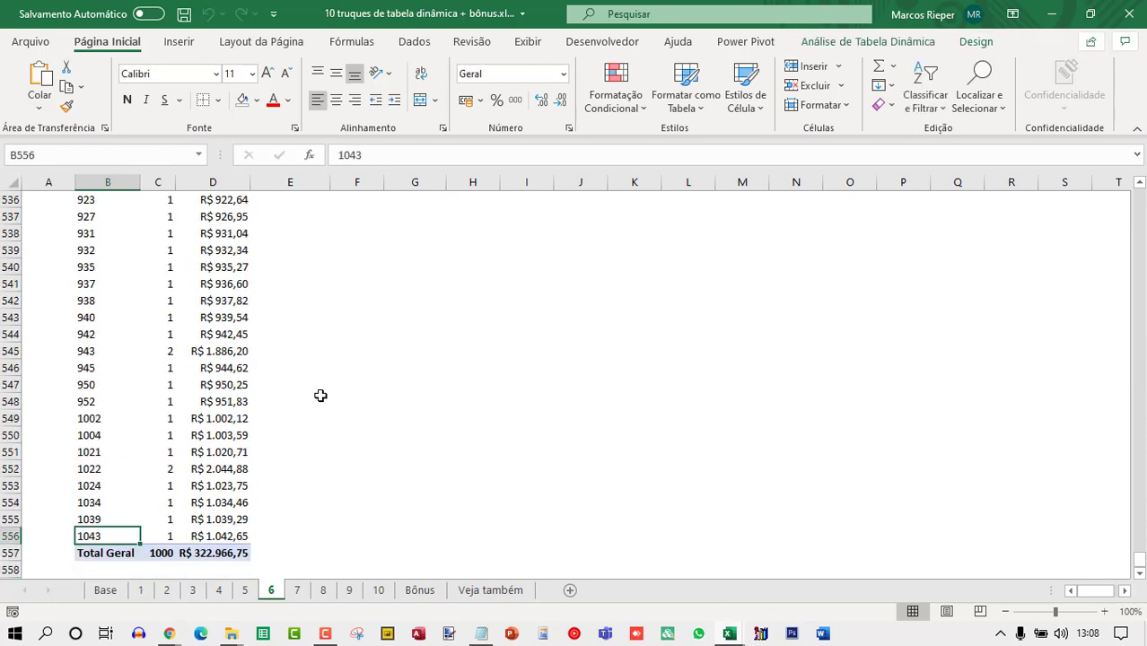
key("ctrl+Up")
scroll(319, 391, "up", 2)
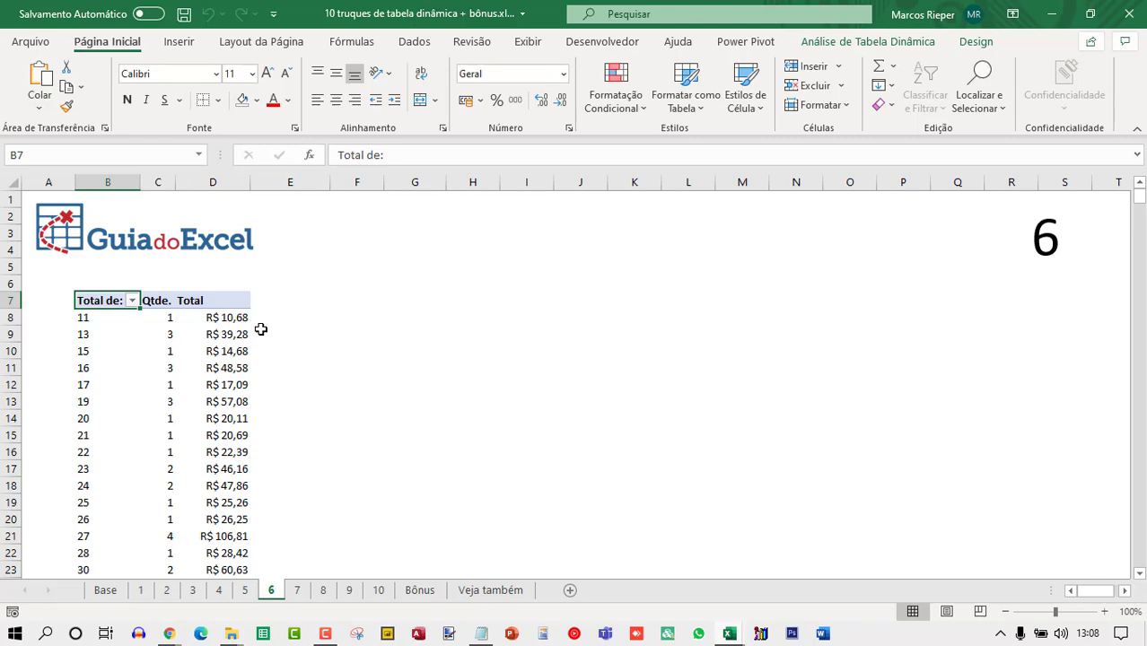
Group the Total de: row values from 11 to 1043 in intervals of 100.
right_click(116, 318)
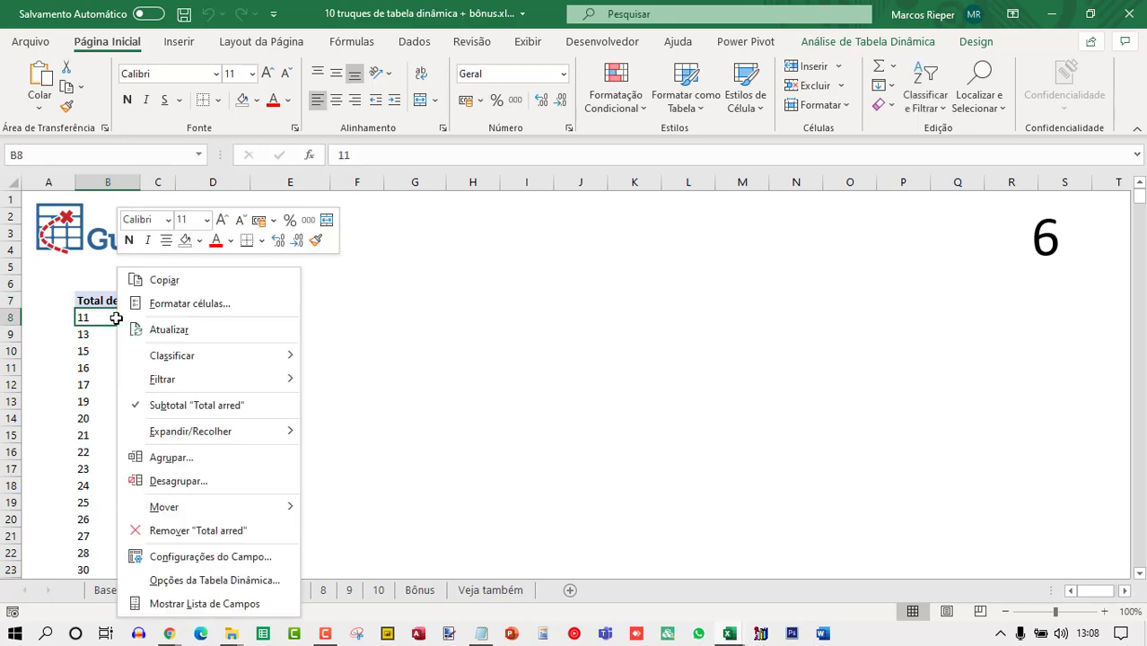
left_click(173, 457)
left_click_drag(154, 375, 500, 243)
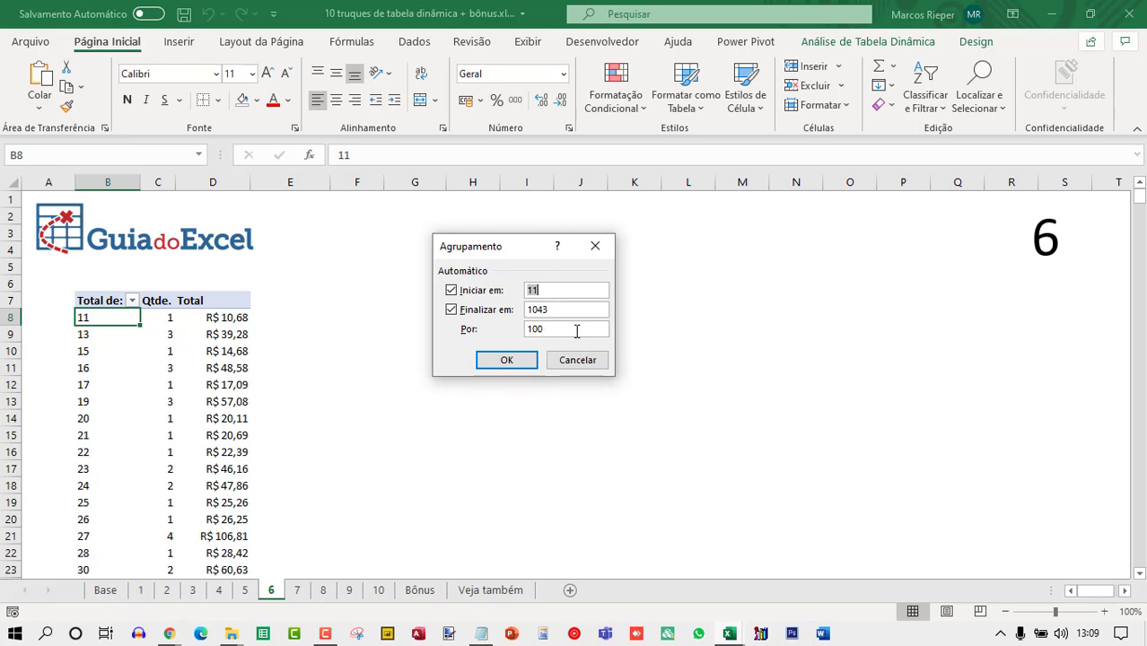
left_click(508, 360)
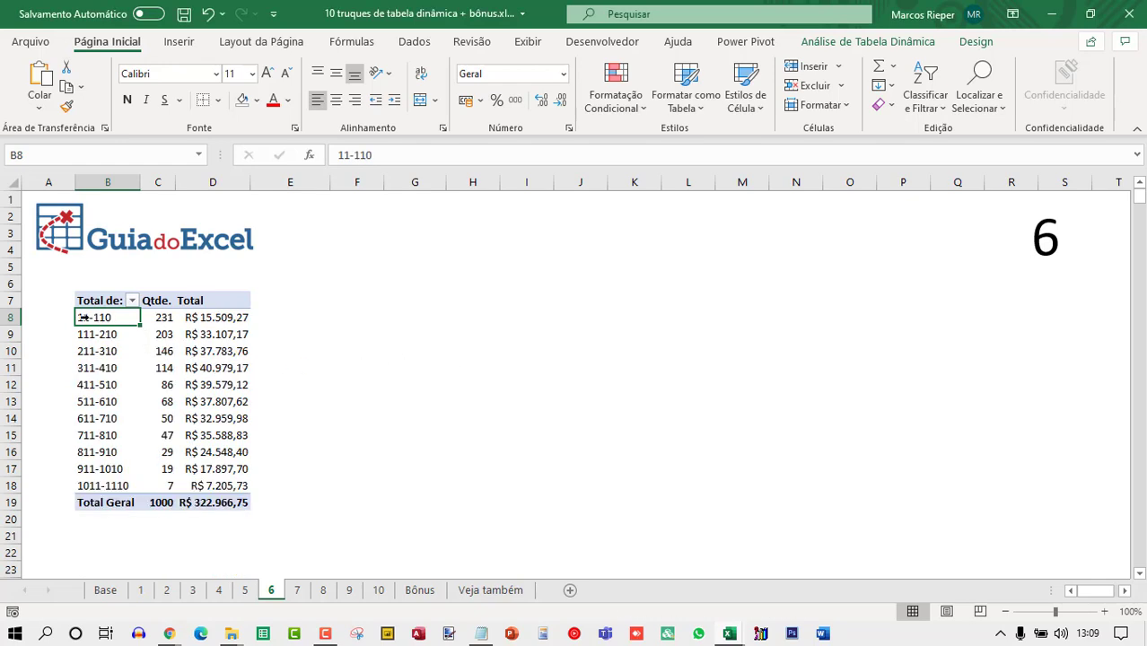
Inspect the grouped ranges' quantities and totals in the pivot table.
left_click(160, 319)
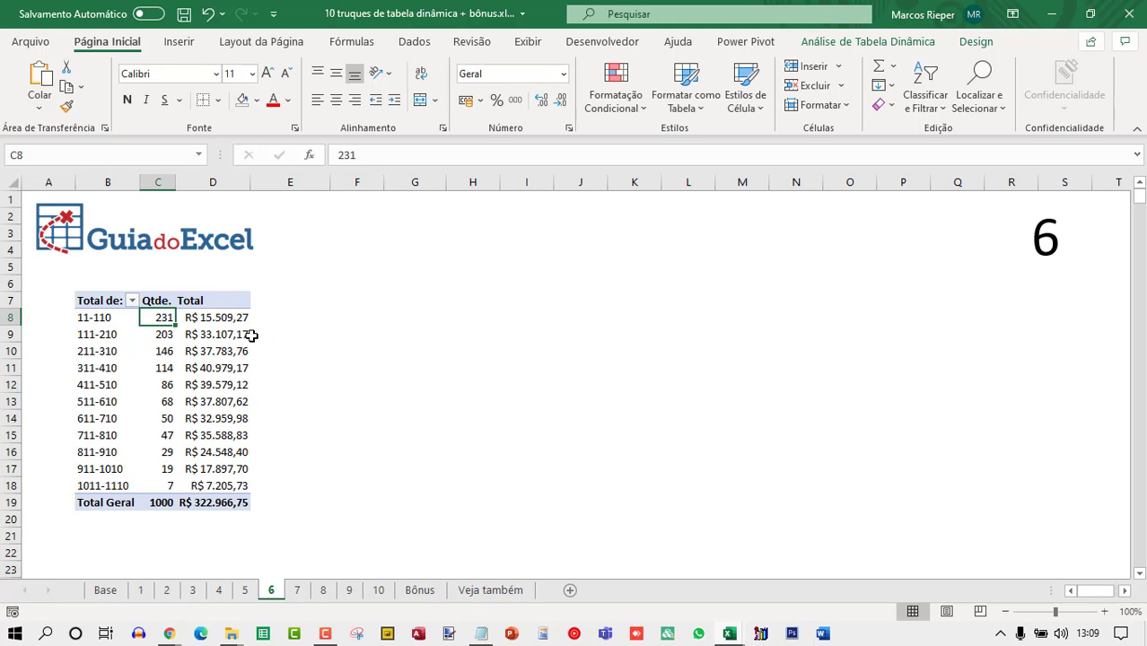
left_click(205, 318)
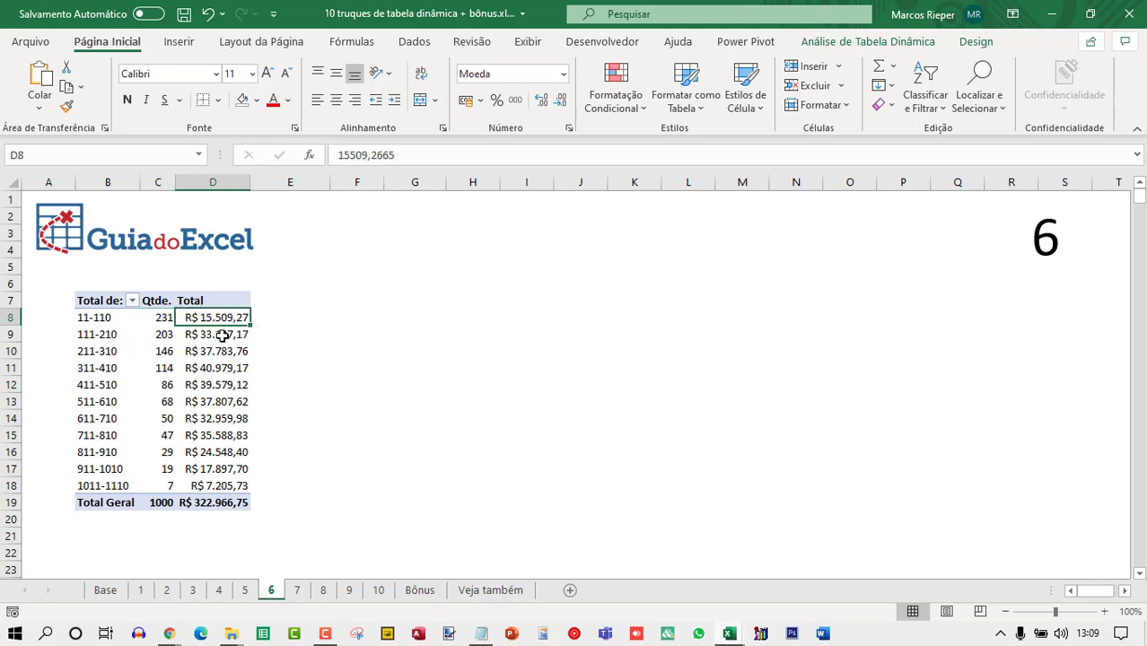
left_click(85, 332)
left_click(114, 303)
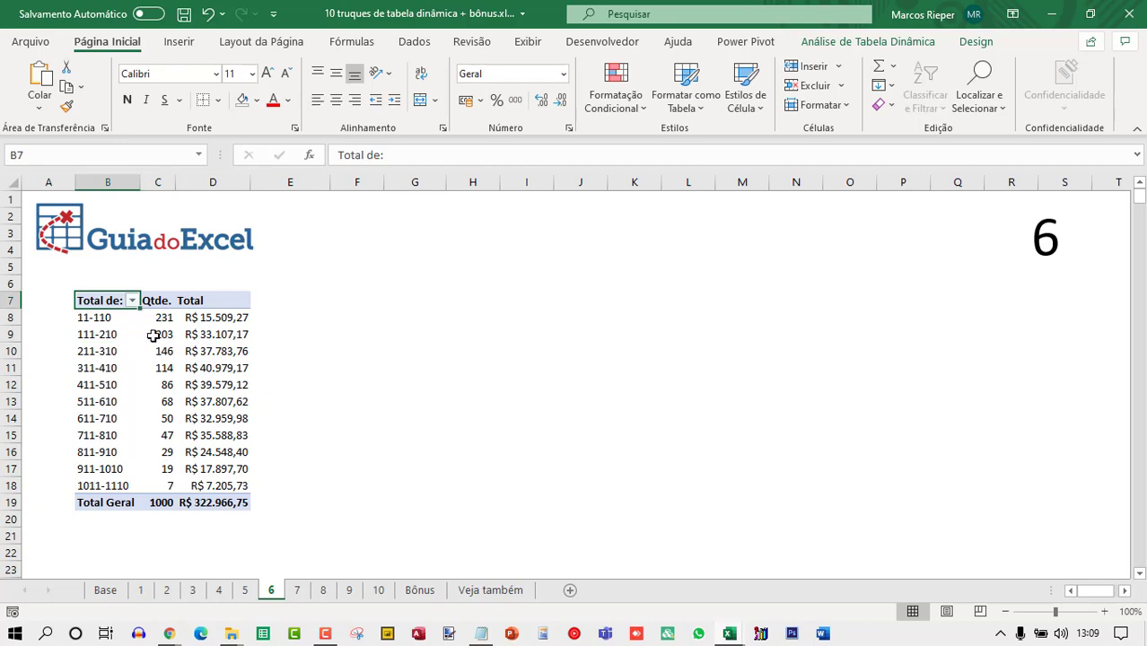
left_click(157, 337)
left_click(239, 336)
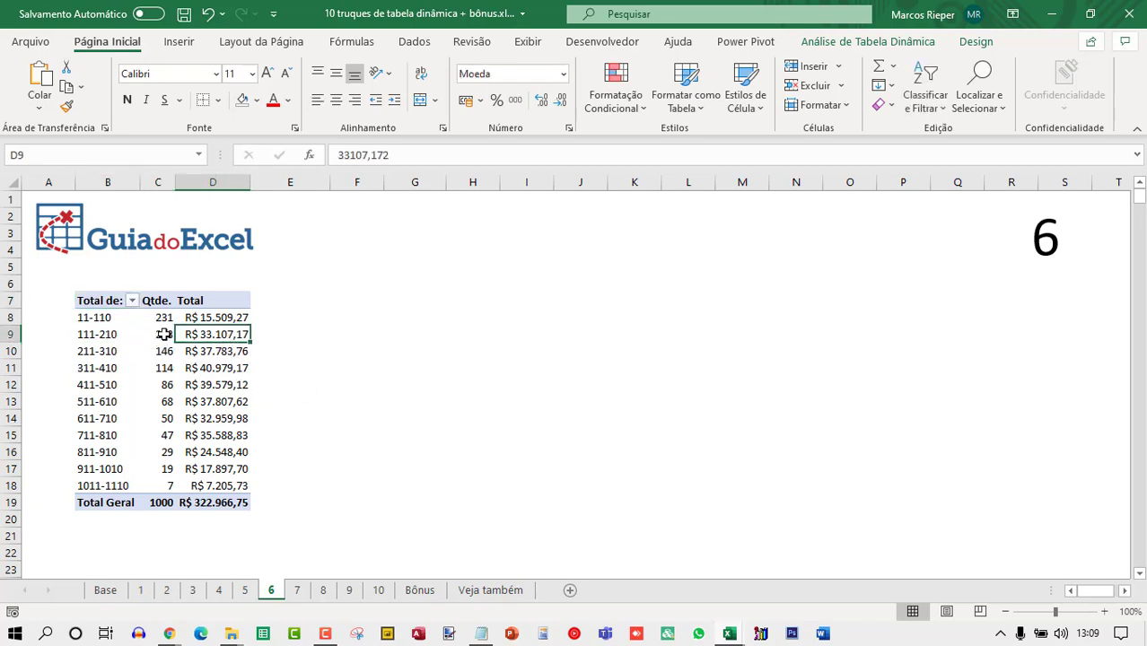
Switch to sheet 7 and show the pivot table's field list.
left_click(215, 487)
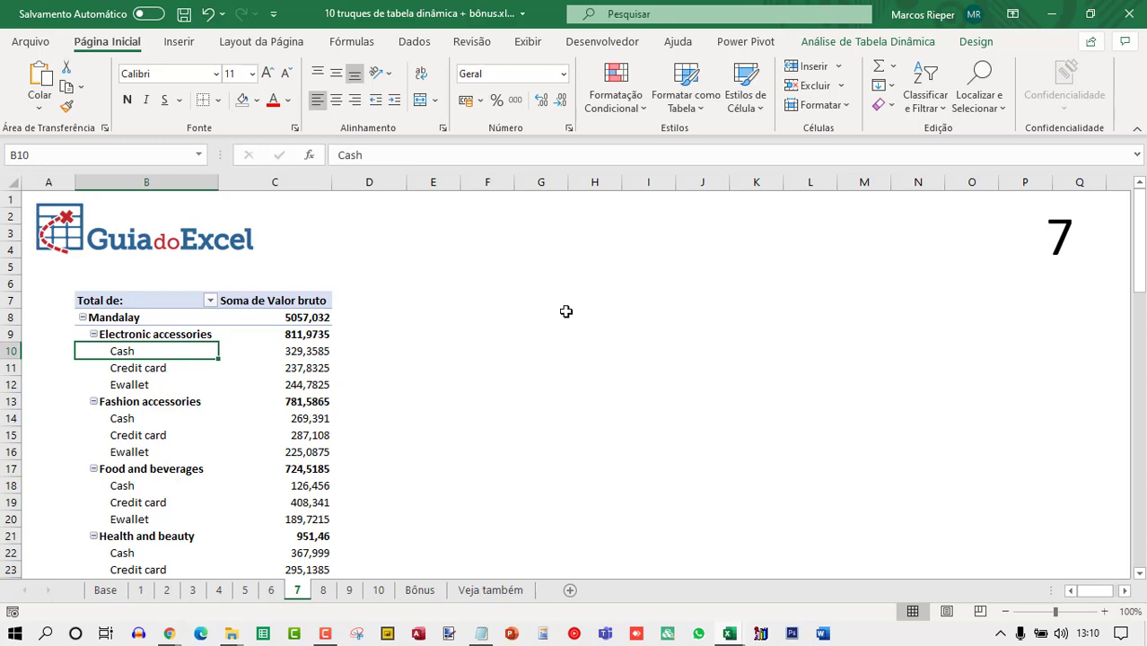
left_click(123, 317)
right_click(152, 317)
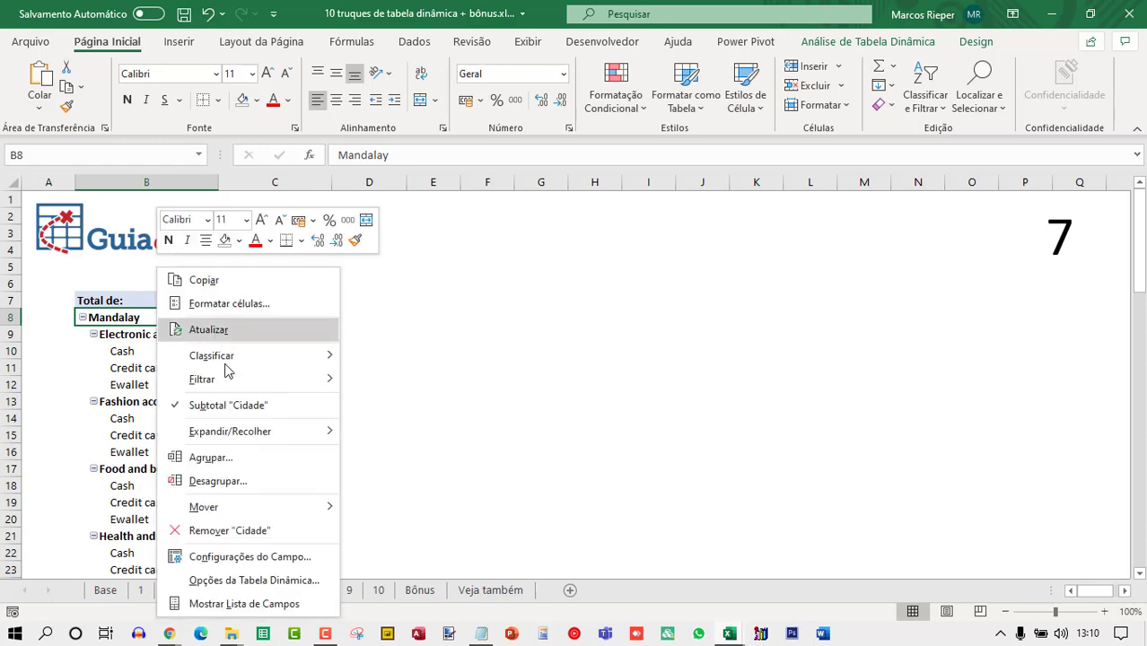
left_click(232, 581)
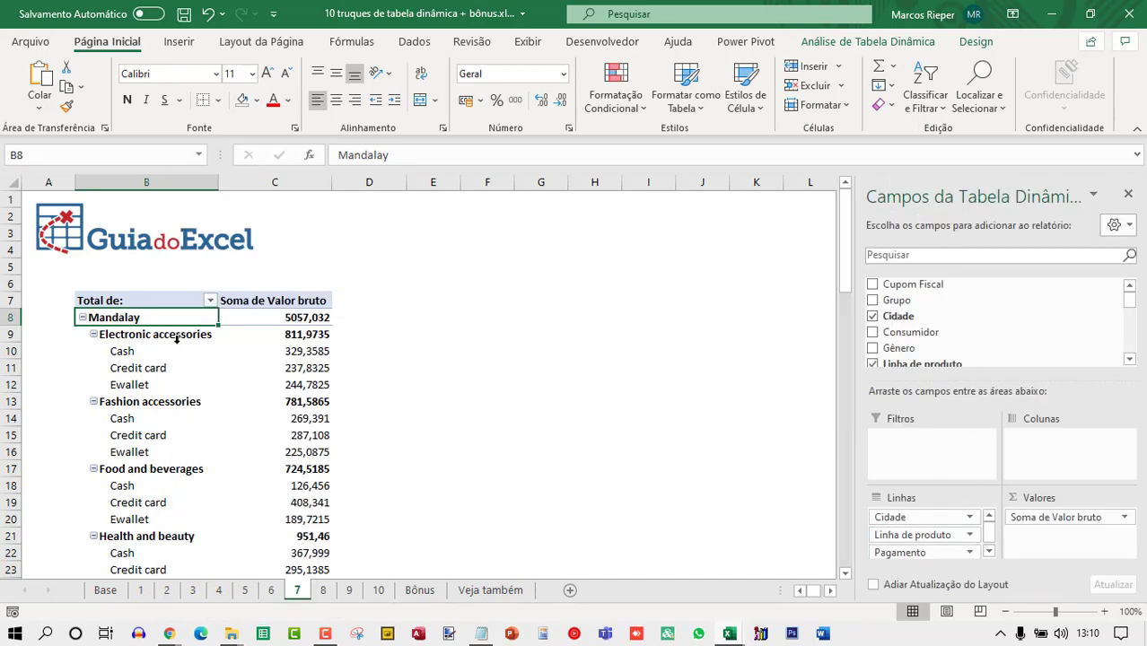
left_click(130, 351)
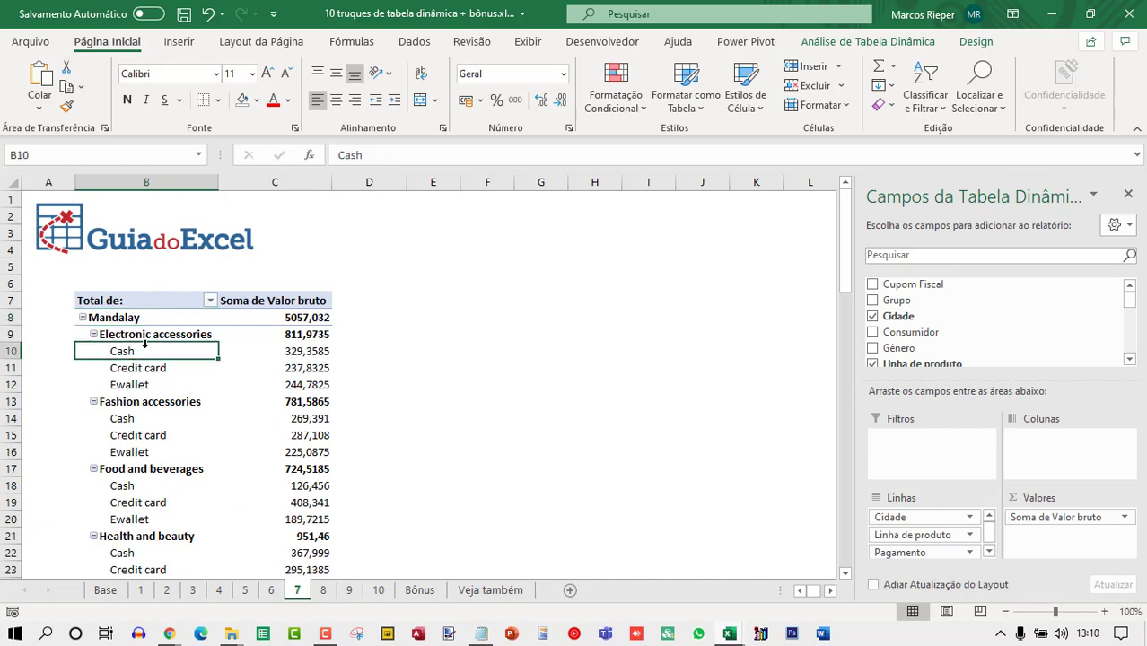
Filter the pivot table's Cidade field to show only Mandalay.
left_click(210, 303)
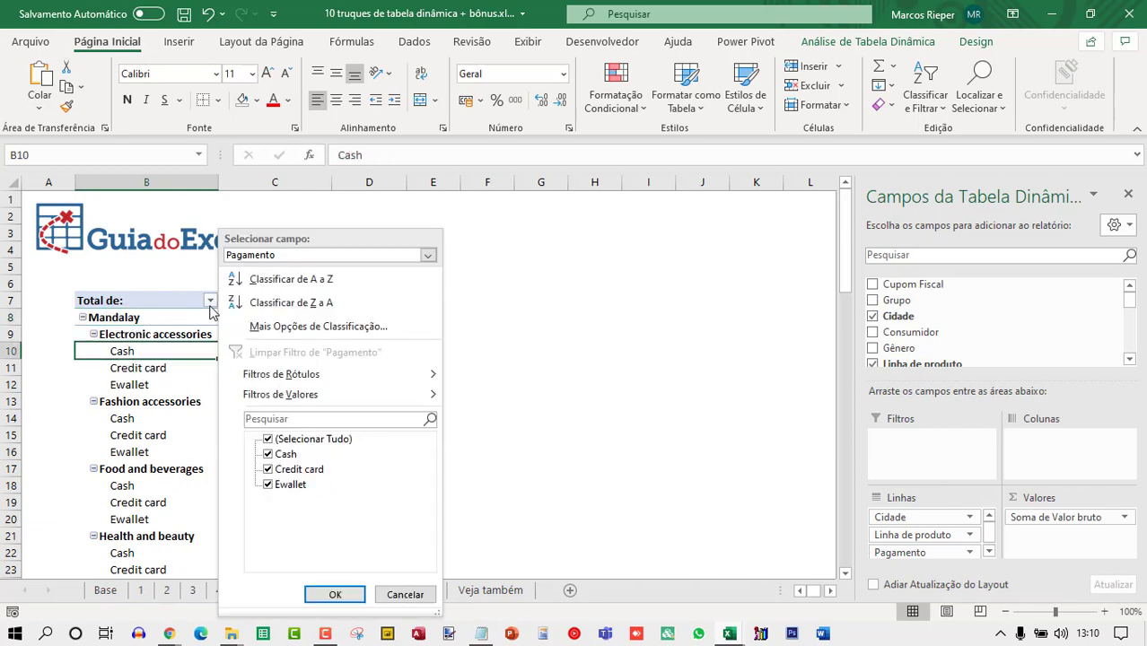
left_click(348, 256)
left_click(296, 271)
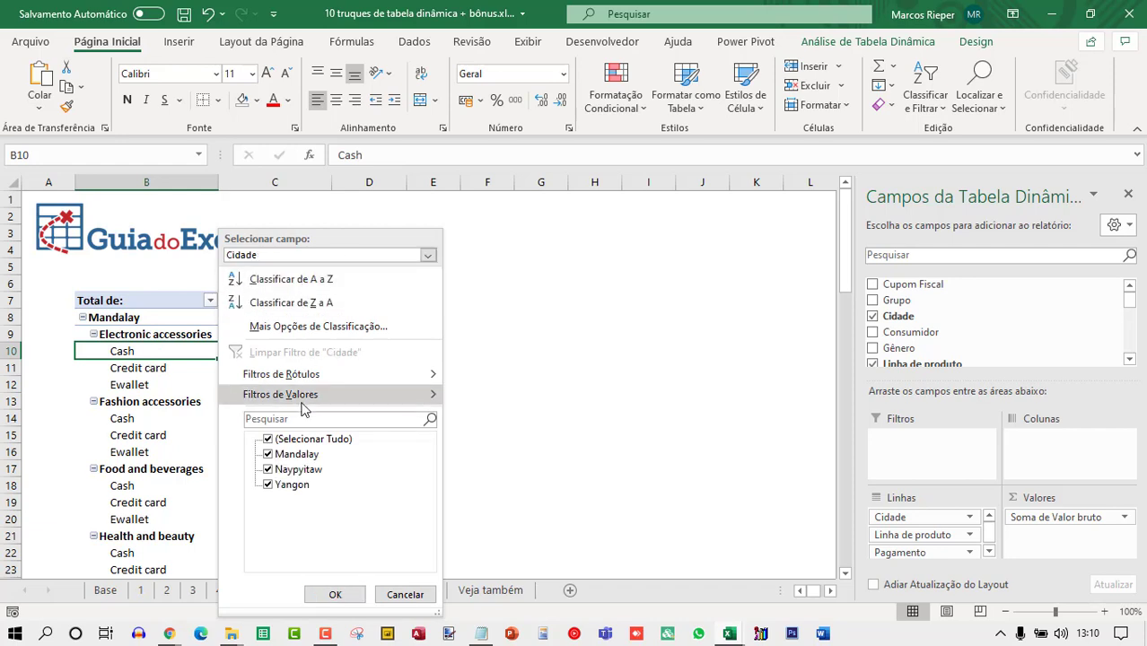
left_click(276, 446)
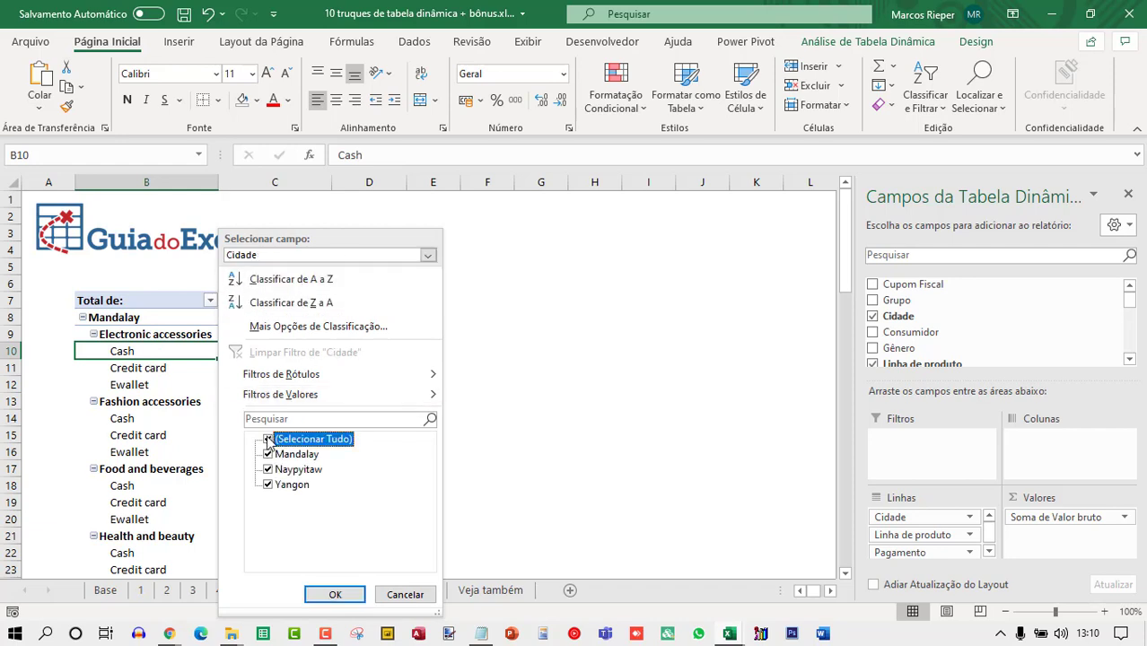
left_click(267, 440)
left_click(268, 454)
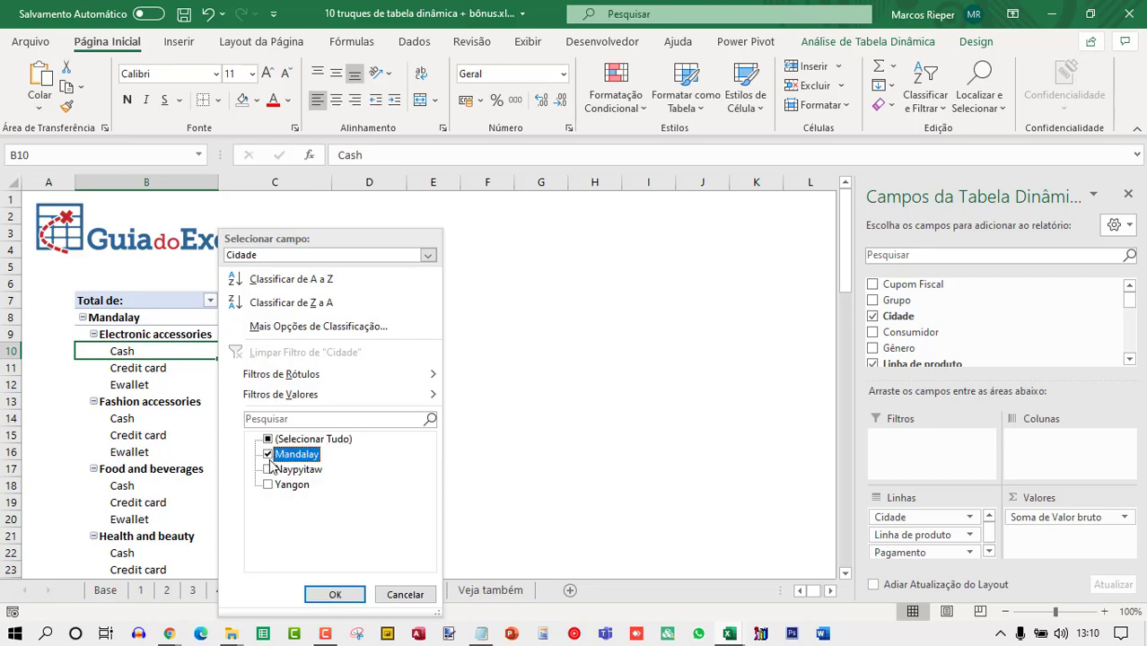
left_click(334, 594)
Filter the pivot table's Linha de produto field to show only Fashion accessories and Food and beverages.
scroll(225, 418, "down", 7)
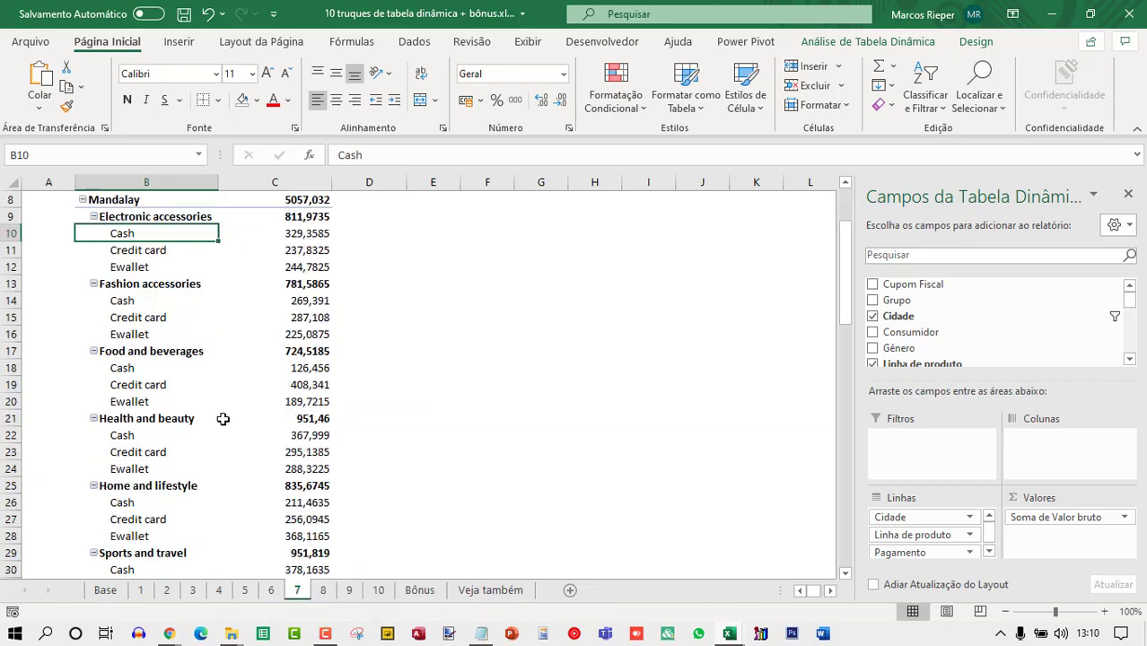
scroll(220, 417, "up", 7)
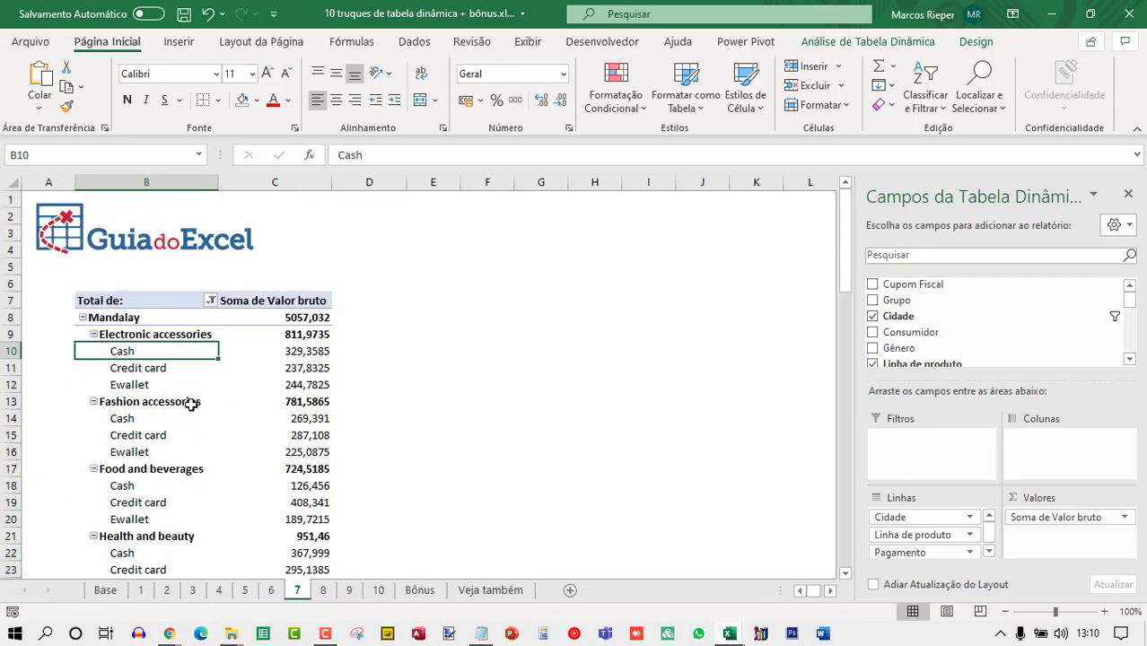
left_click(210, 301)
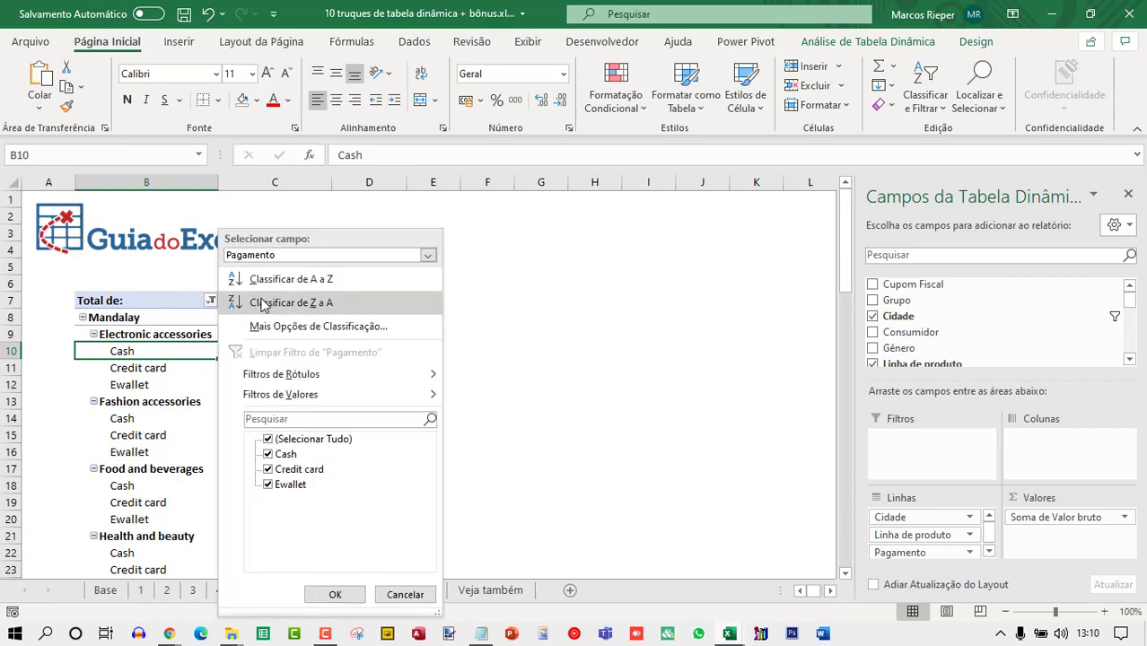
left_click(305, 256)
left_click(266, 288)
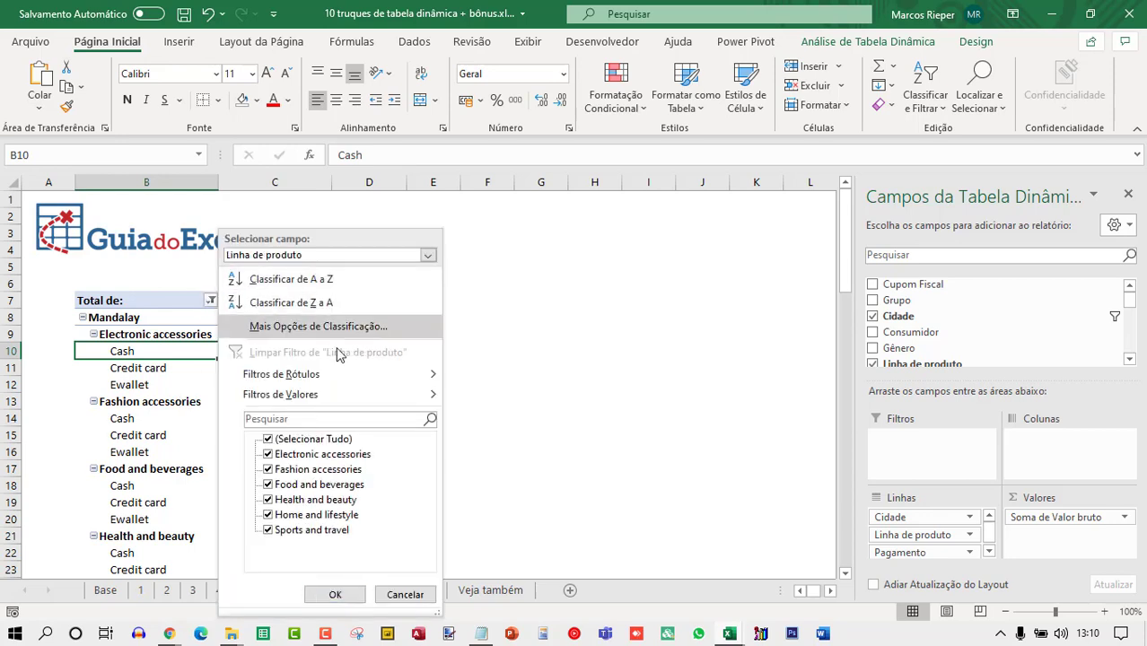
left_click(268, 440)
left_click(269, 469)
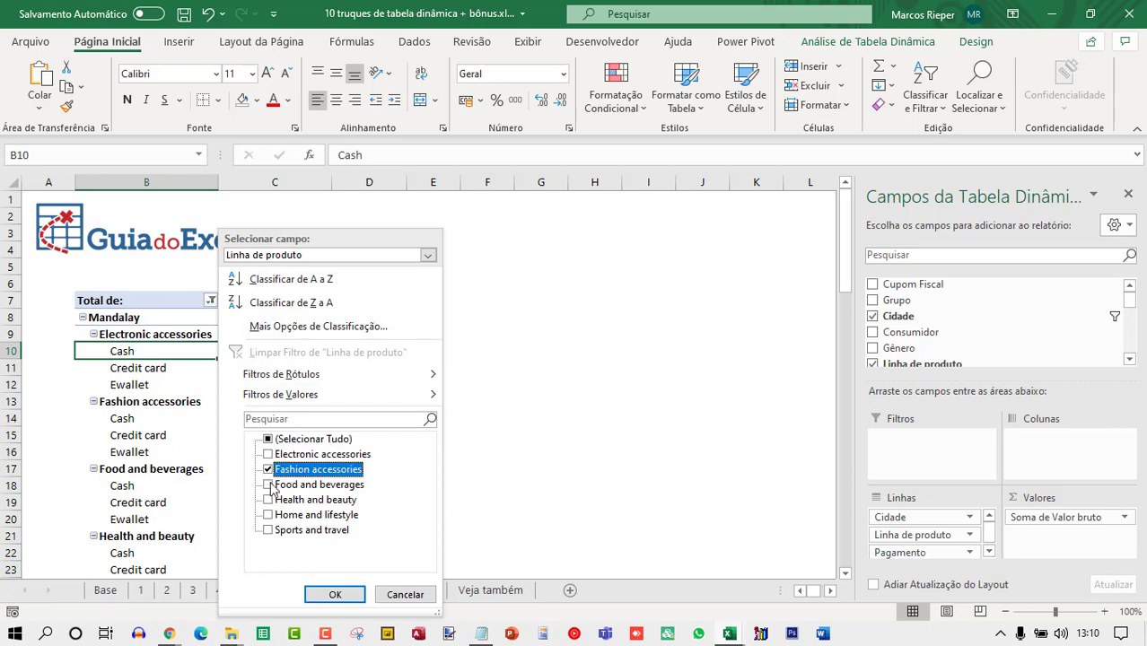
left_click(269, 485)
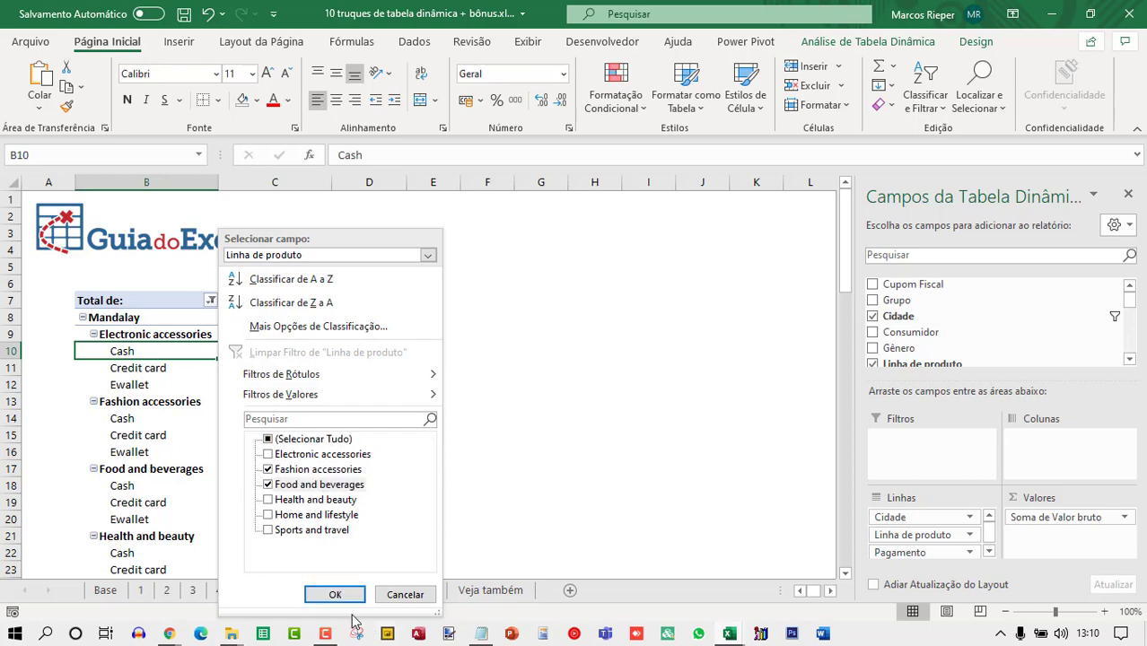
left_click(335, 594)
scroll(190, 384, "down", 2)
scroll(186, 403, "up", 2)
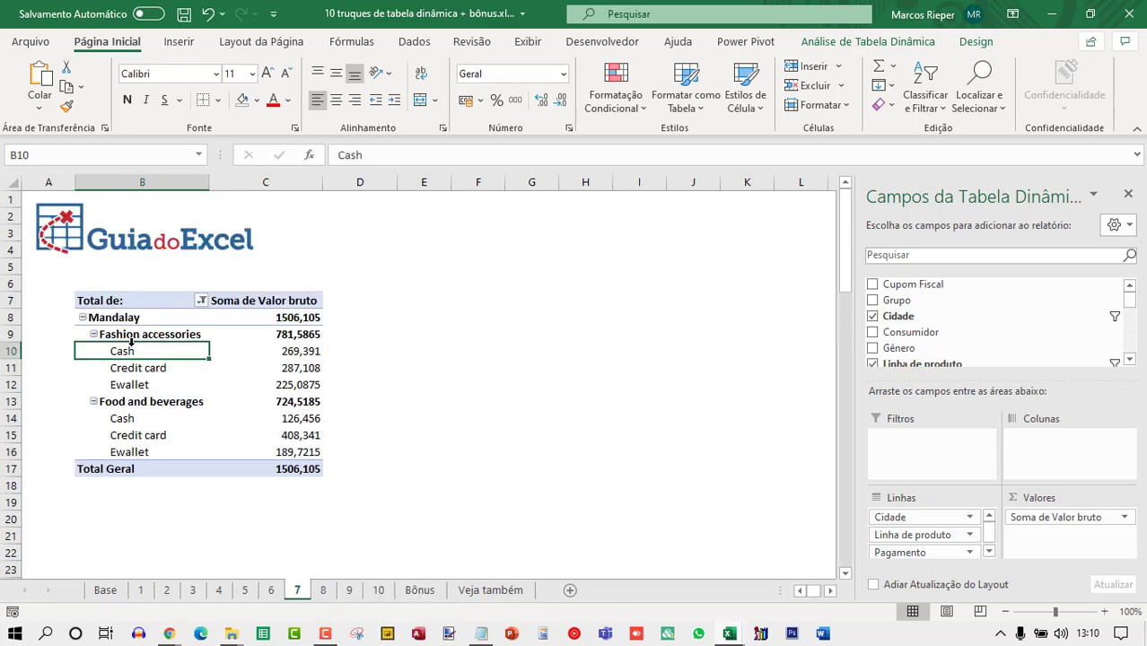
Filter the Pagamento field to show only Cash.
left_click(202, 300)
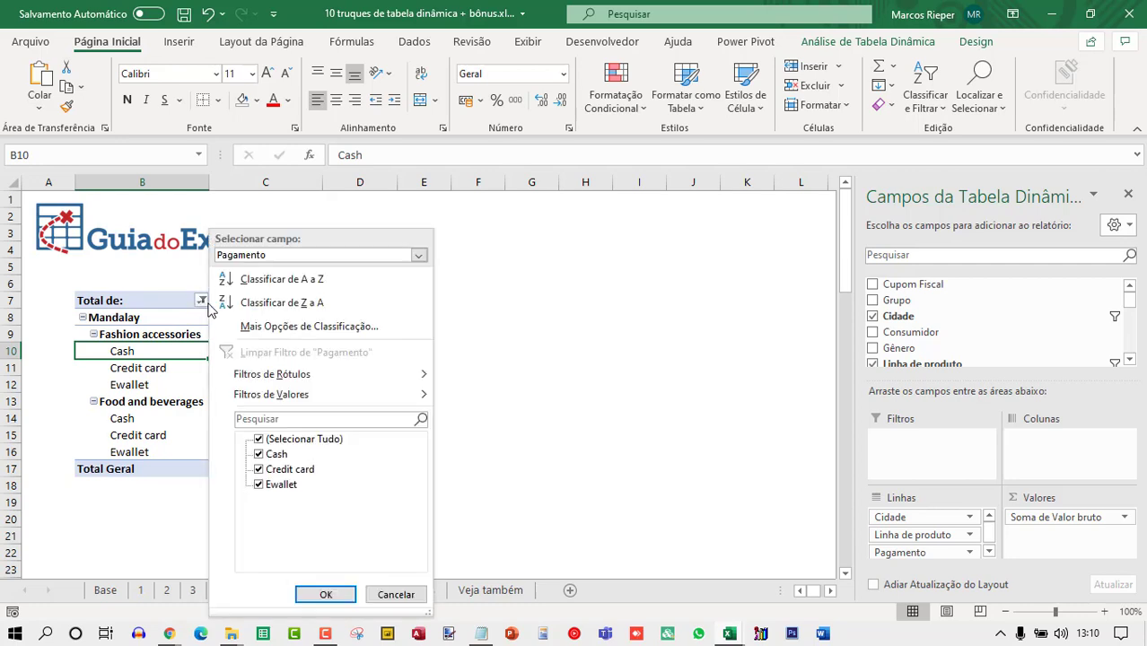
left_click(281, 258)
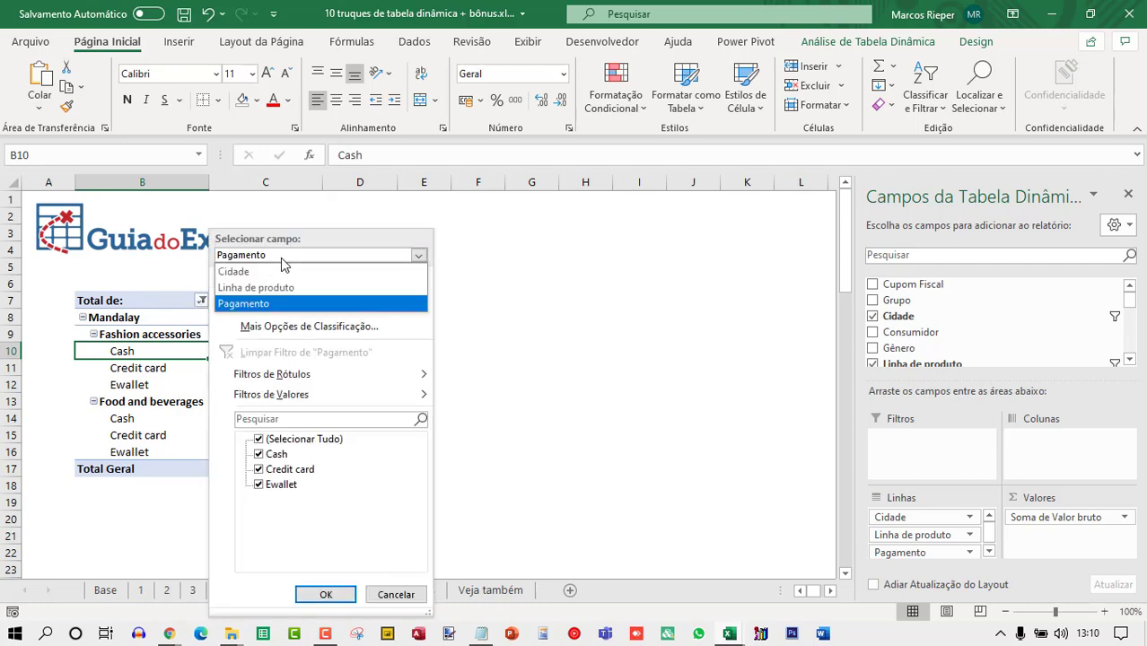
left_click(289, 304)
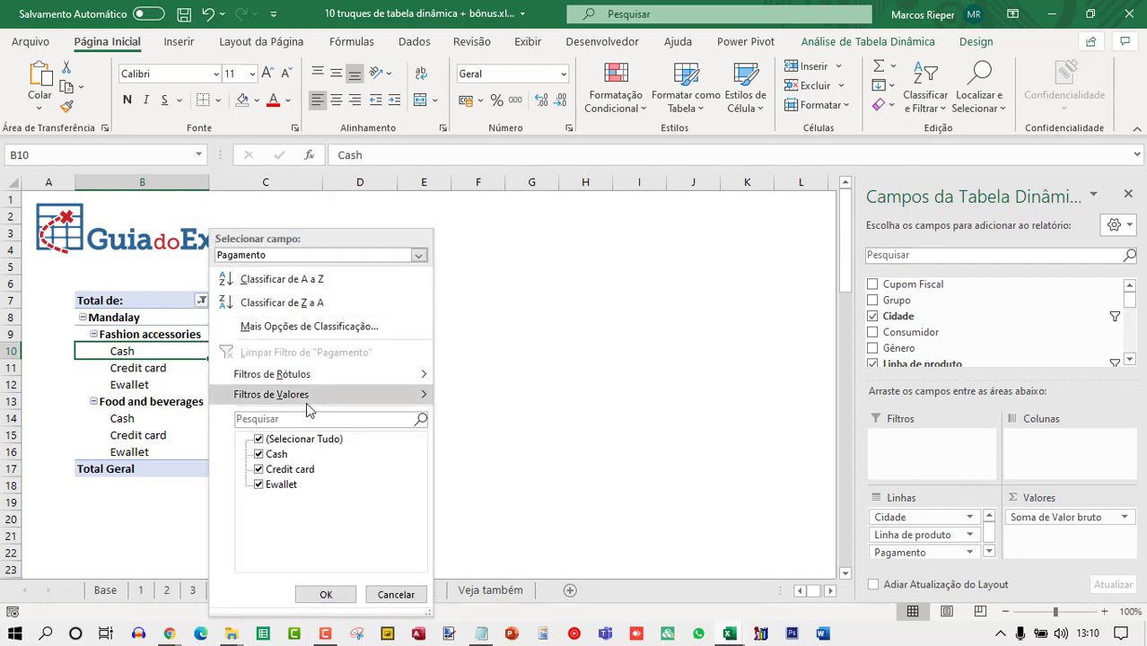
left_click(259, 439)
left_click(259, 454)
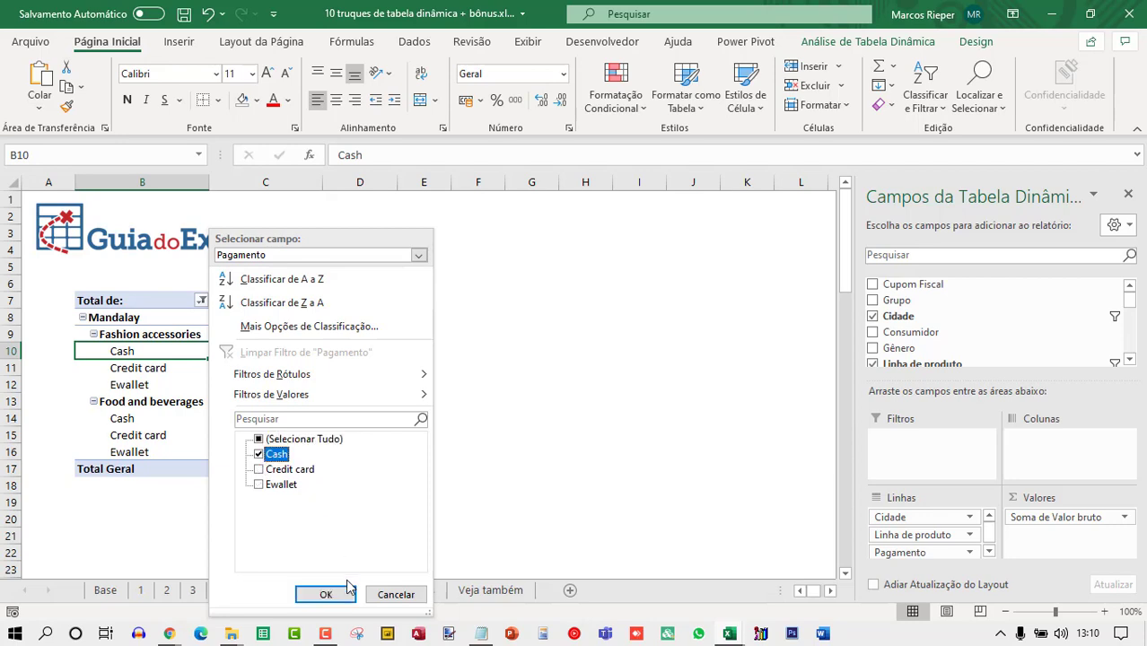
left_click(326, 594)
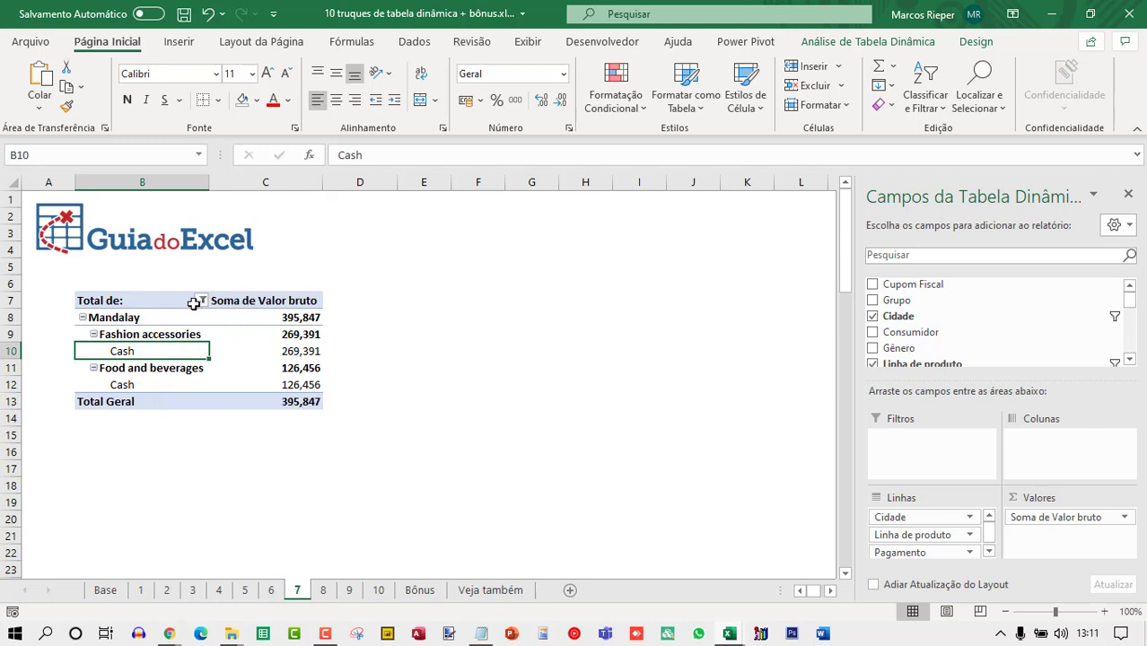
Apply a label filter on the Pagamento field showing items equal to "cash".
left_click(274, 352)
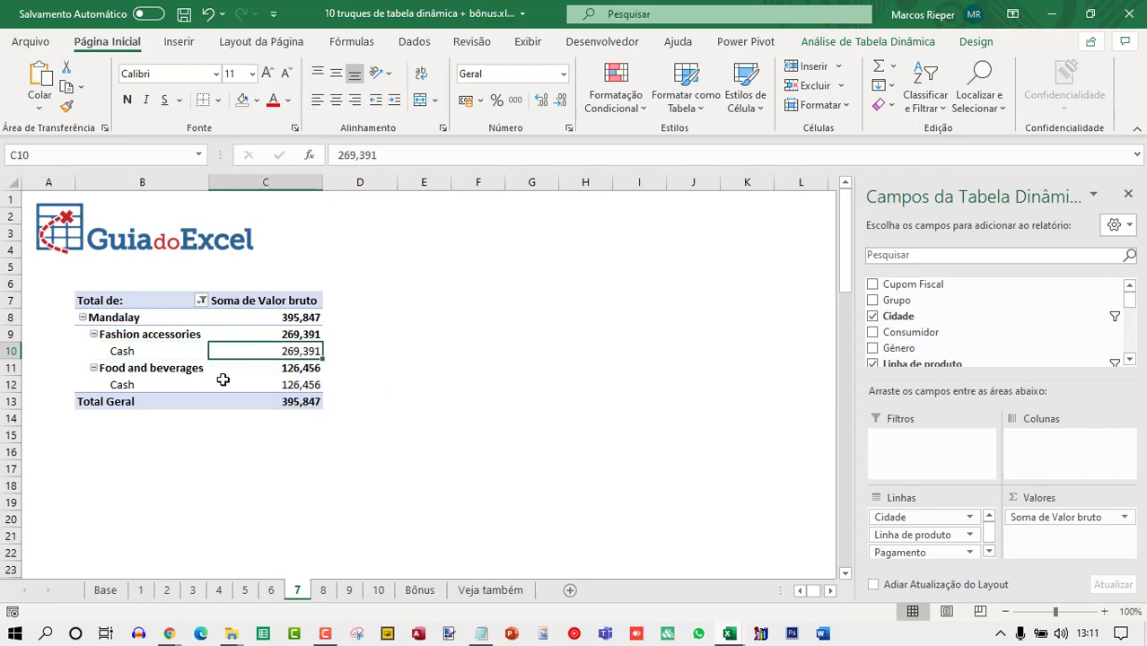
left_click(201, 301)
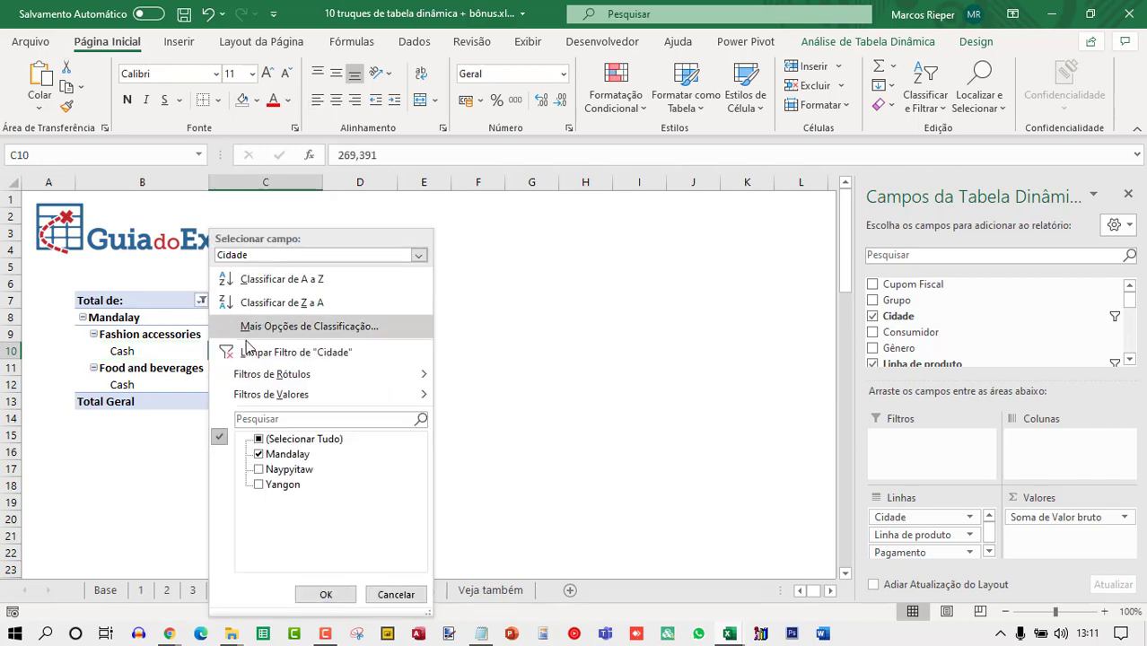
left_click(273, 256)
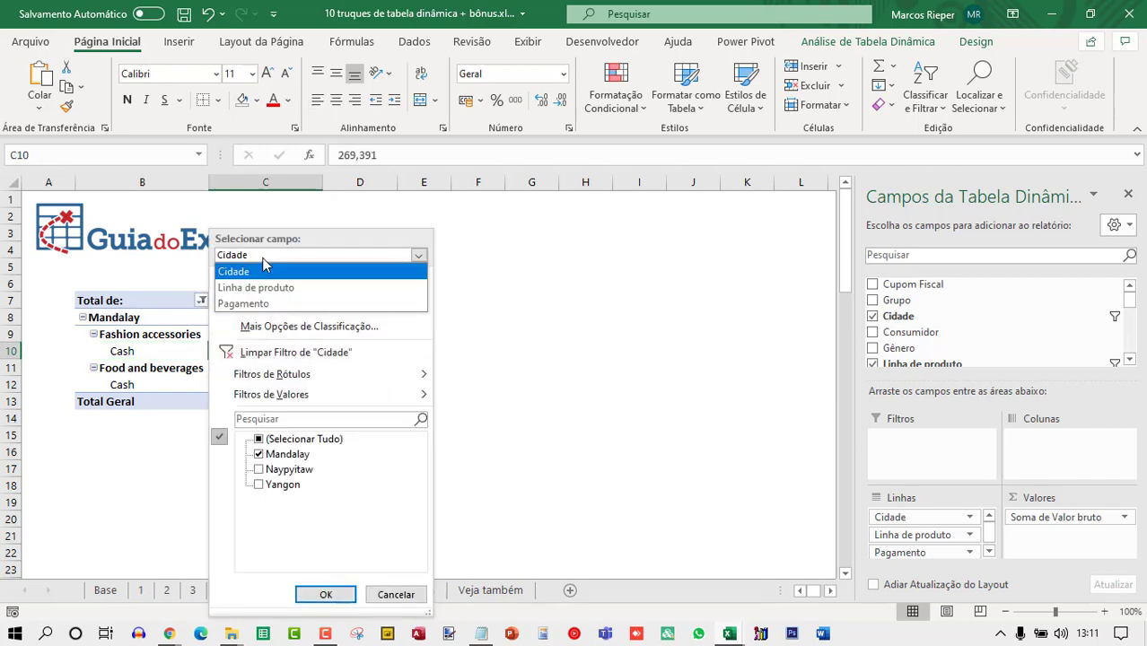
left_click(262, 305)
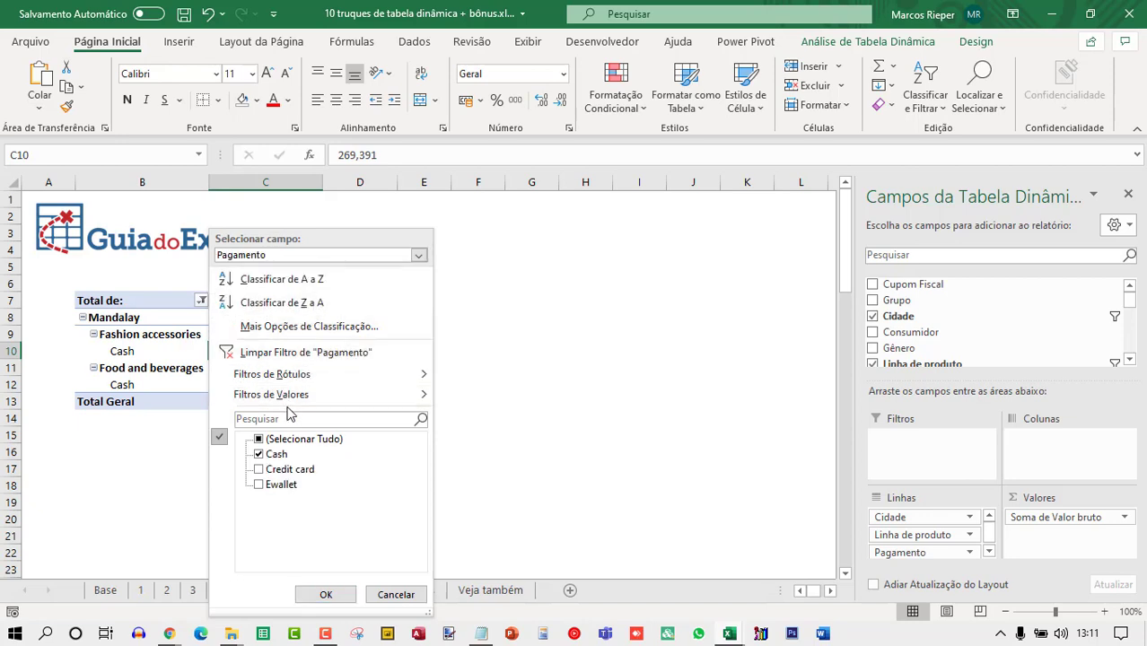
mouse_move(300, 401)
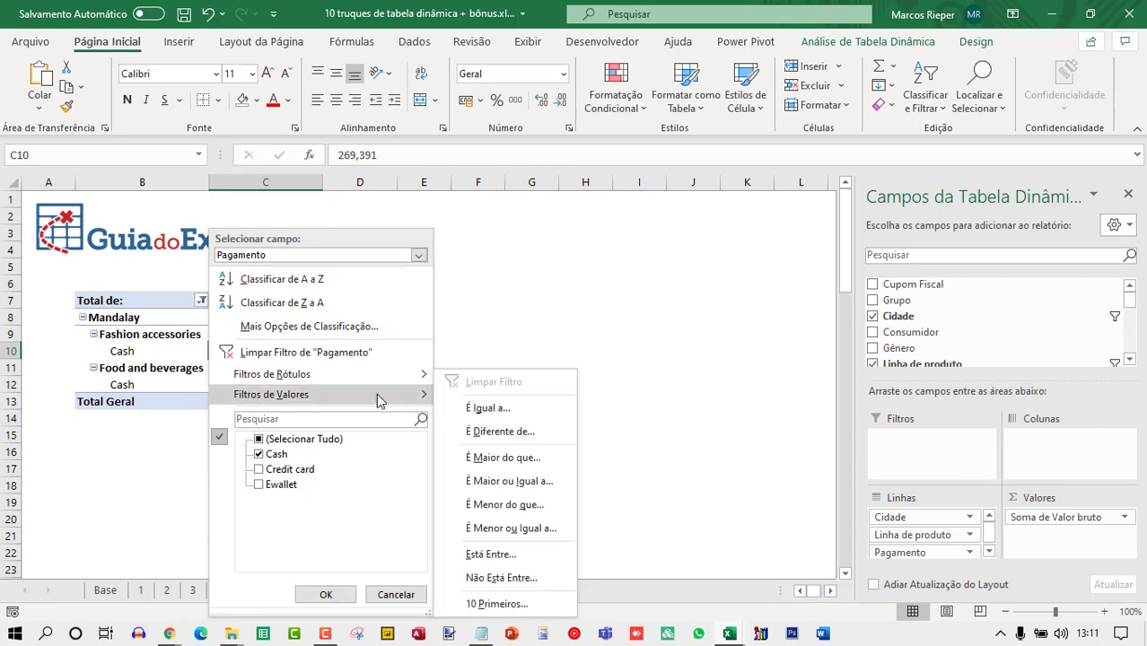
mouse_move(305, 375)
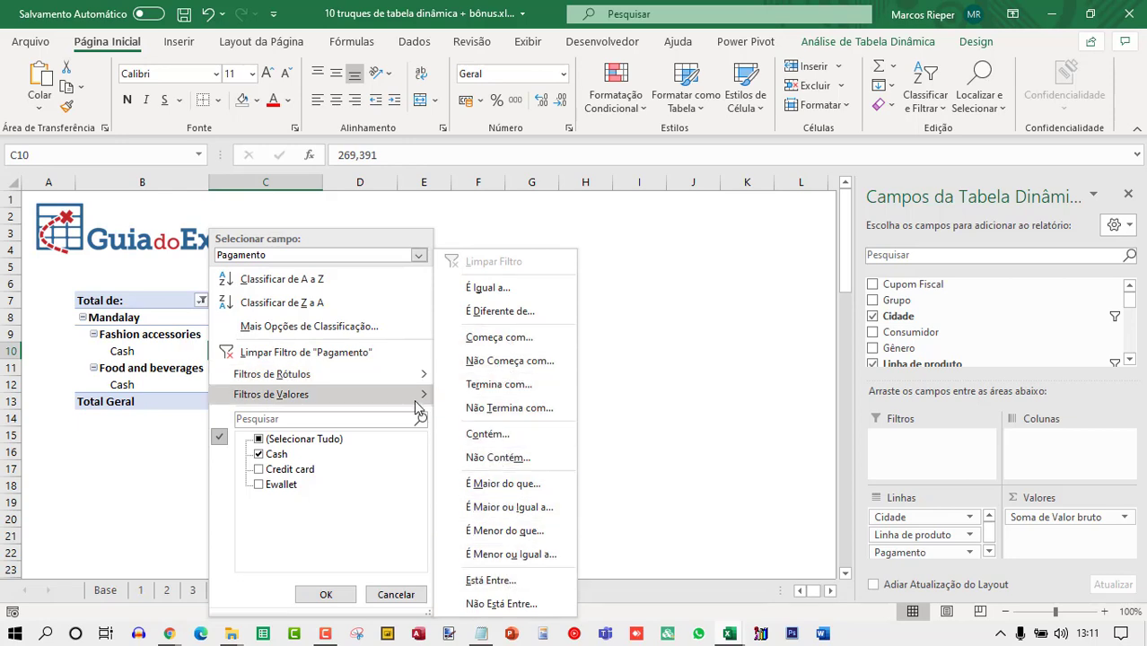
mouse_move(352, 399)
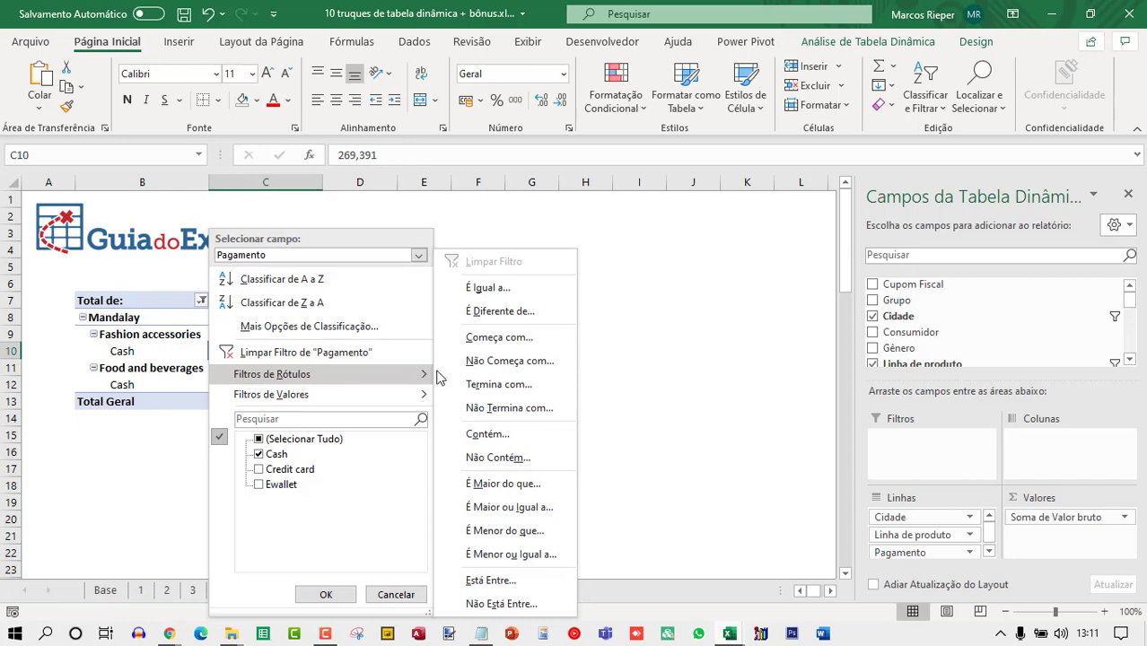
left_click(480, 289)
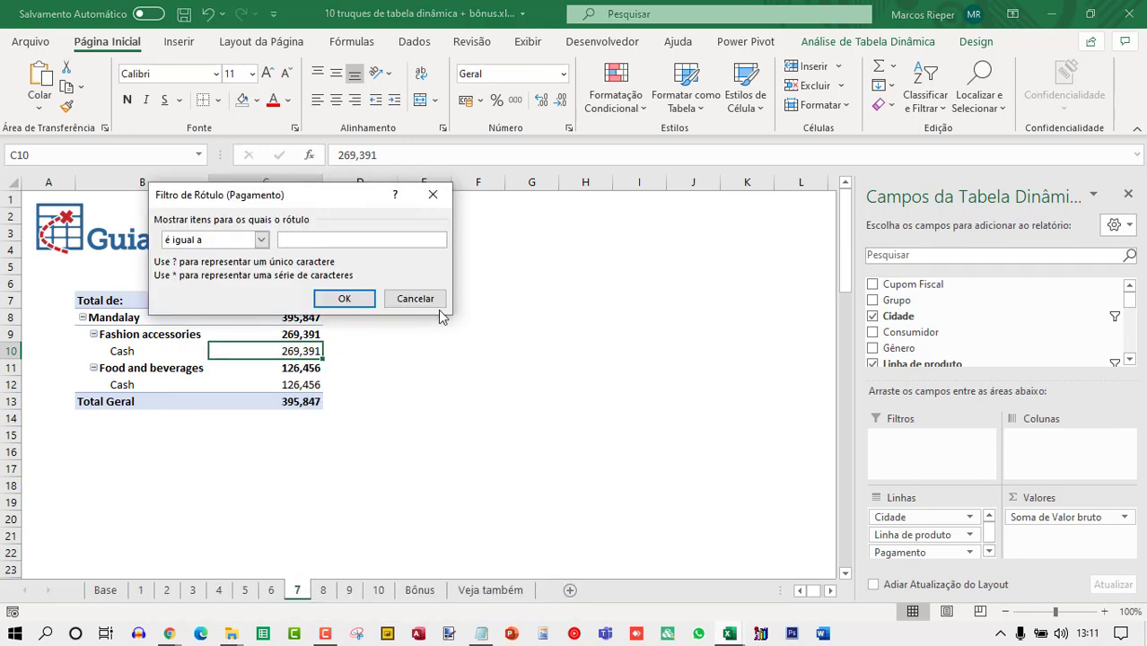
type("cassh")
key("BackSpace")
key("BackSpace")
type("h")
key("Return")
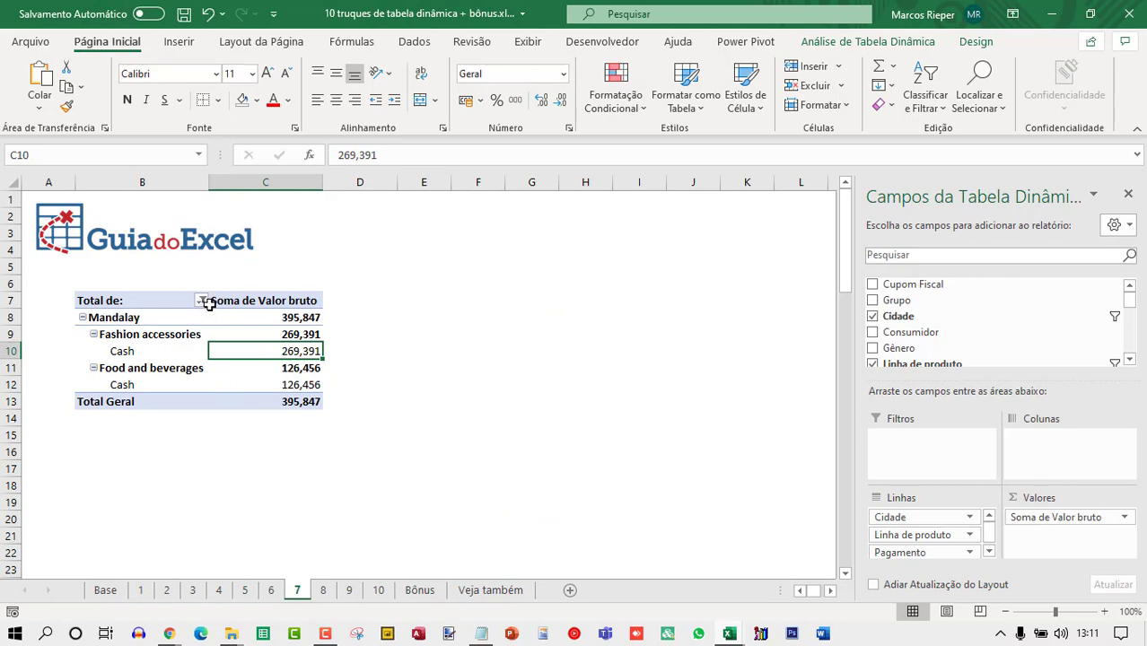
Apply a value filter on Pagamento showing items whose Soma de Valor bruto is greater than 200.
left_click(202, 303)
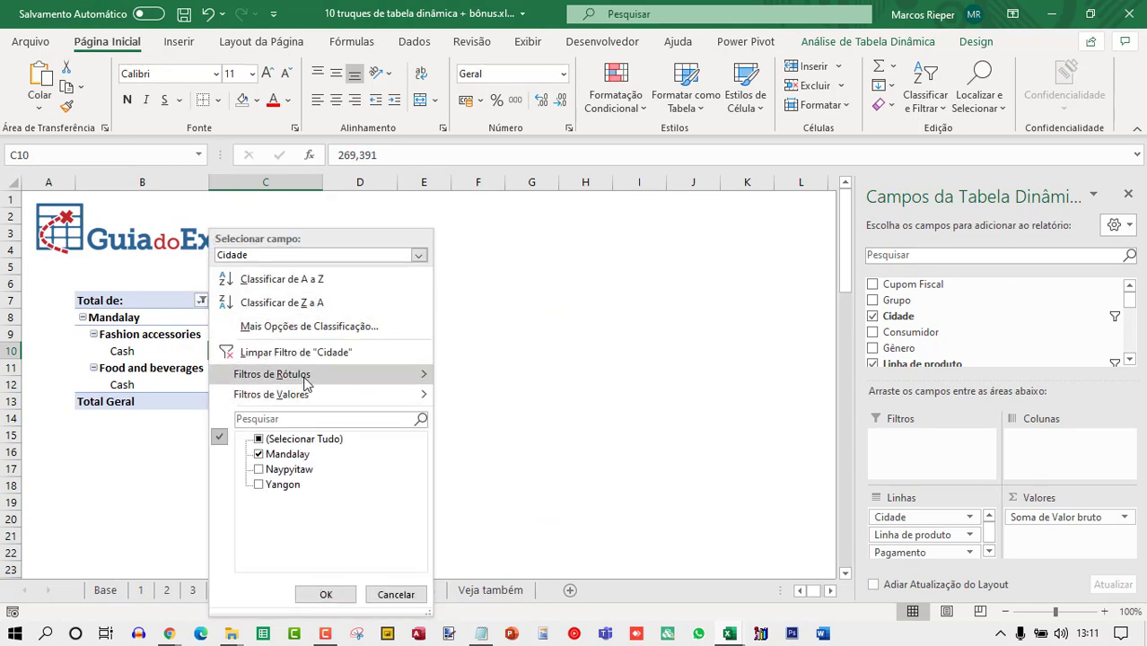
left_click(289, 256)
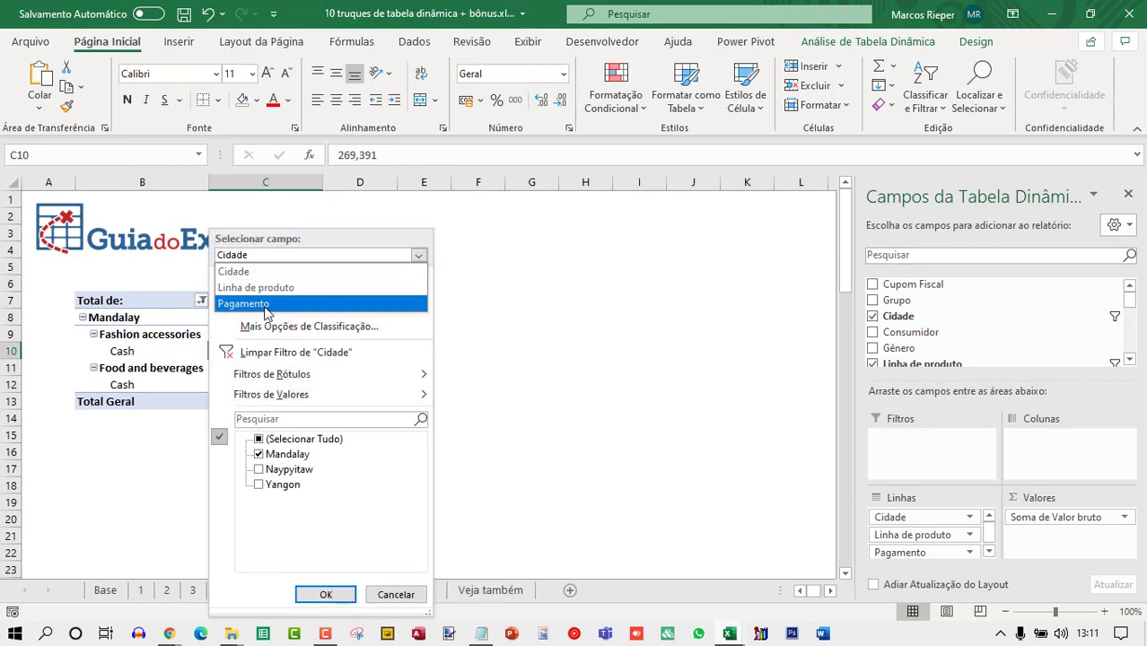
left_click(267, 301)
mouse_move(244, 382)
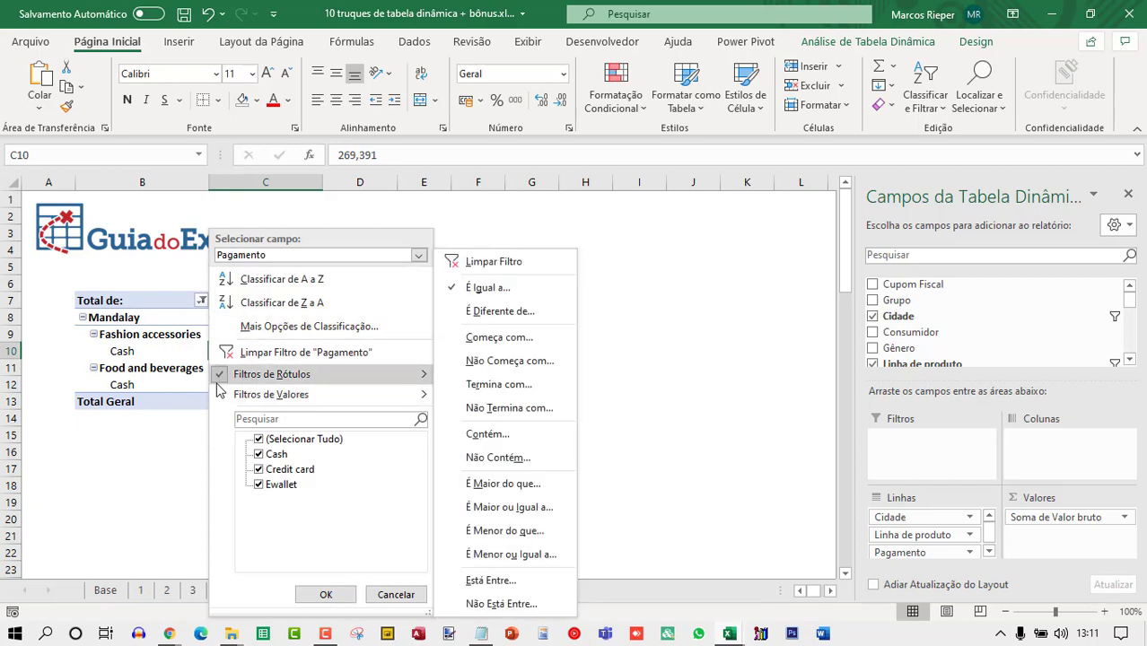
mouse_move(325, 401)
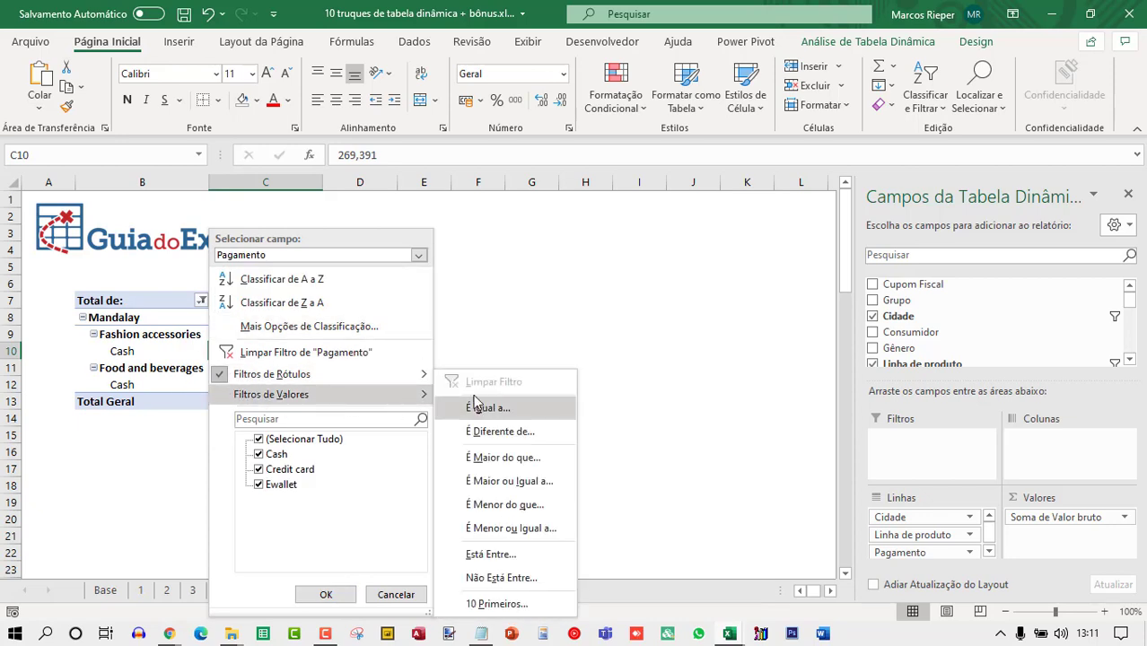
left_click(505, 457)
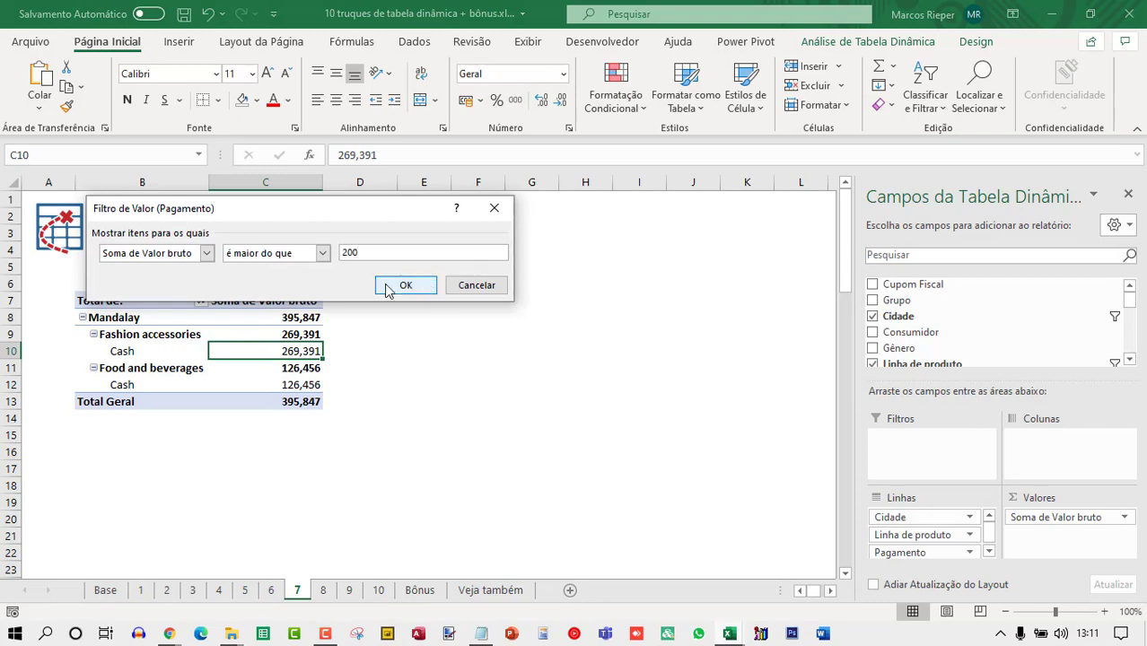
left_click(401, 286)
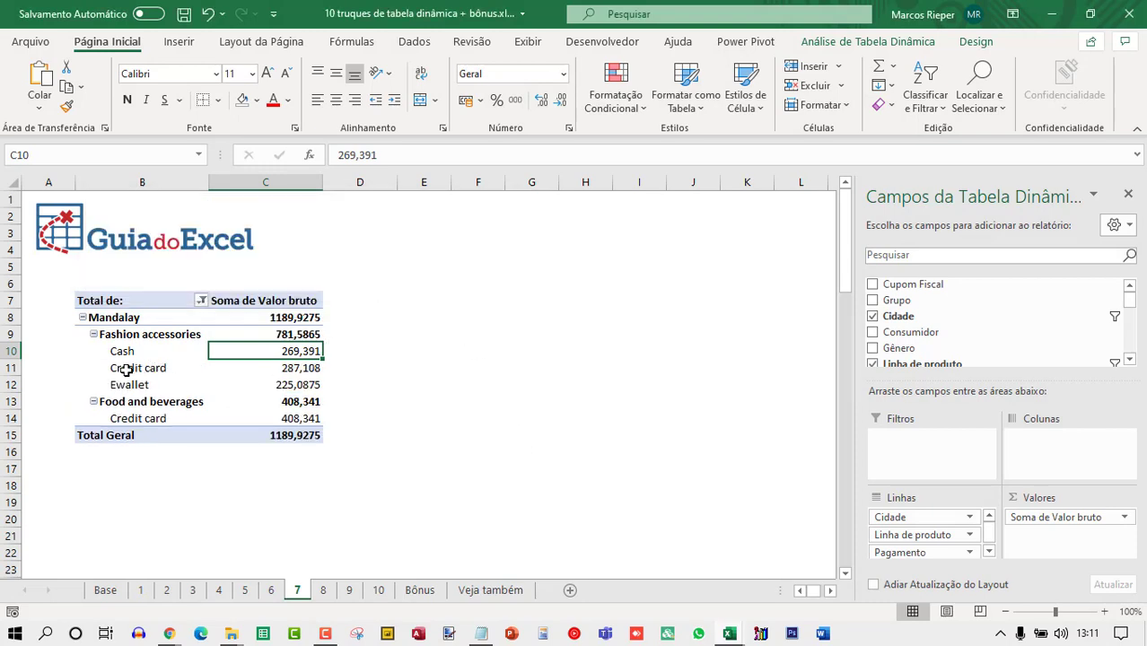
Enable Permitir vários filtros por campo in the pivot table's Totais e Filtros options.
left_click(199, 303)
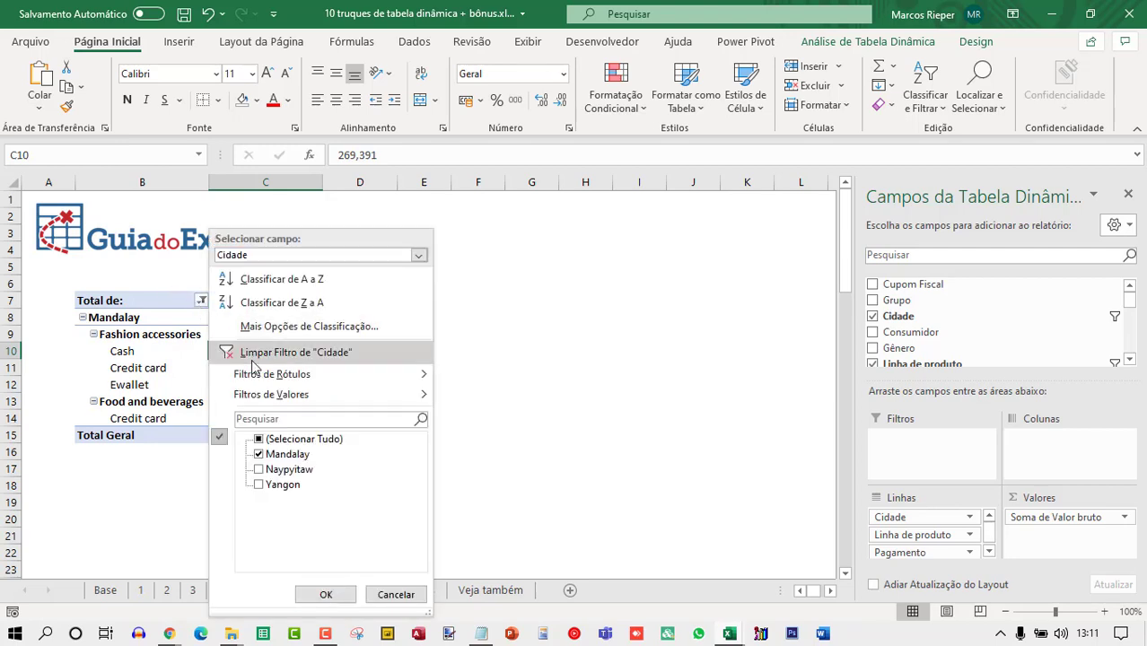
left_click(289, 260)
left_click(286, 299)
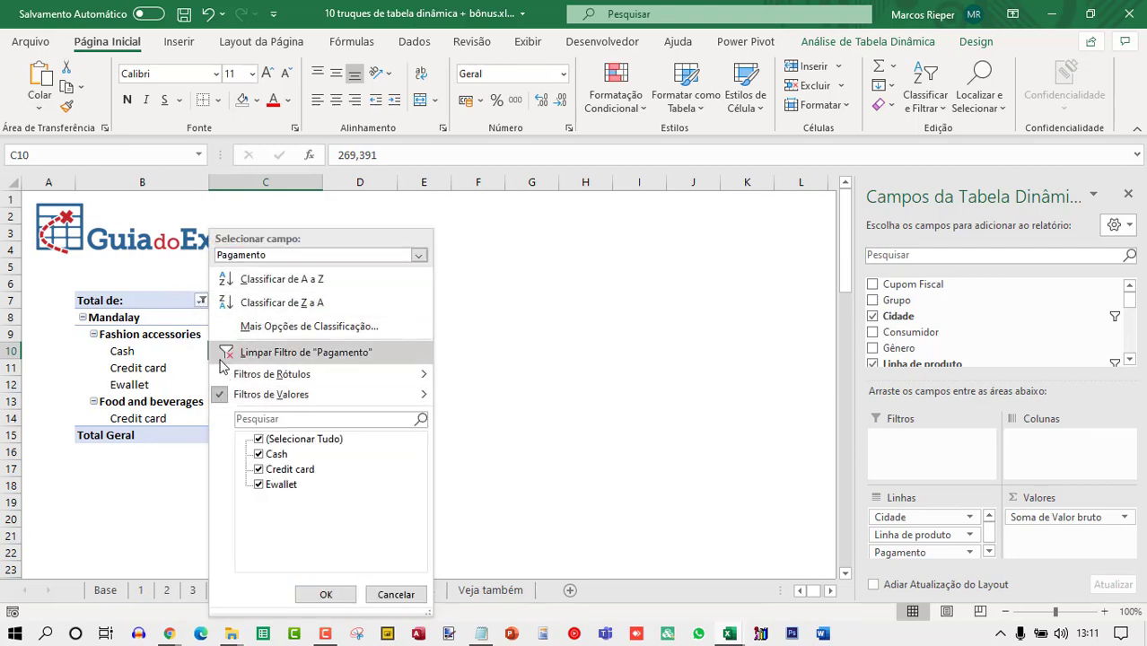
mouse_move(241, 382)
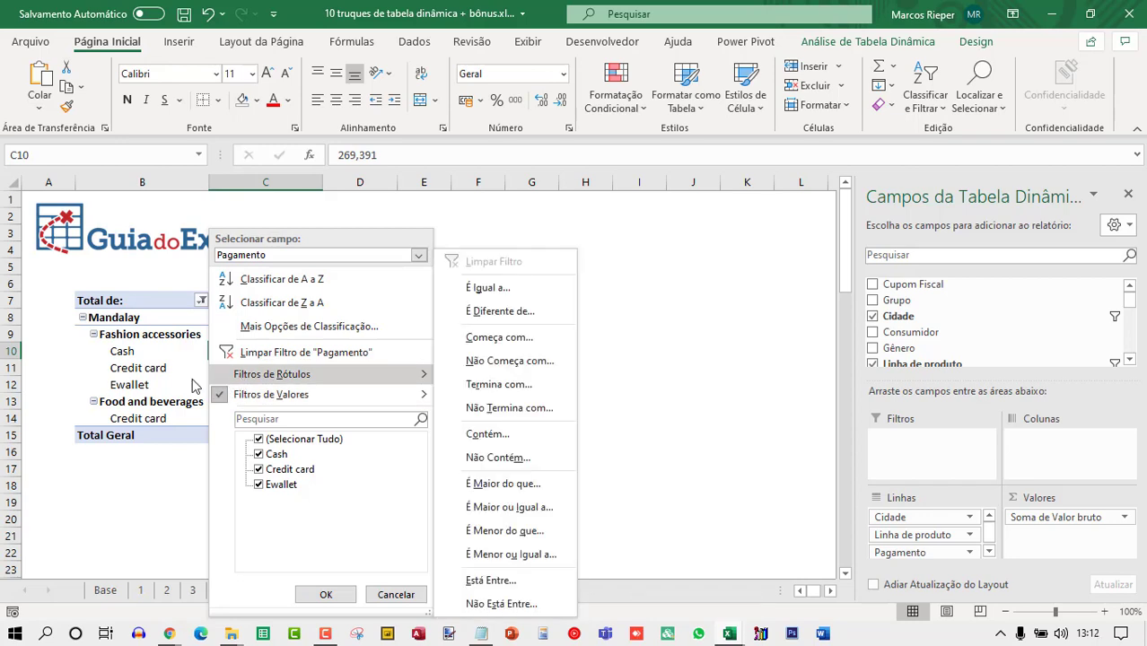
left_click(161, 361)
right_click(160, 350)
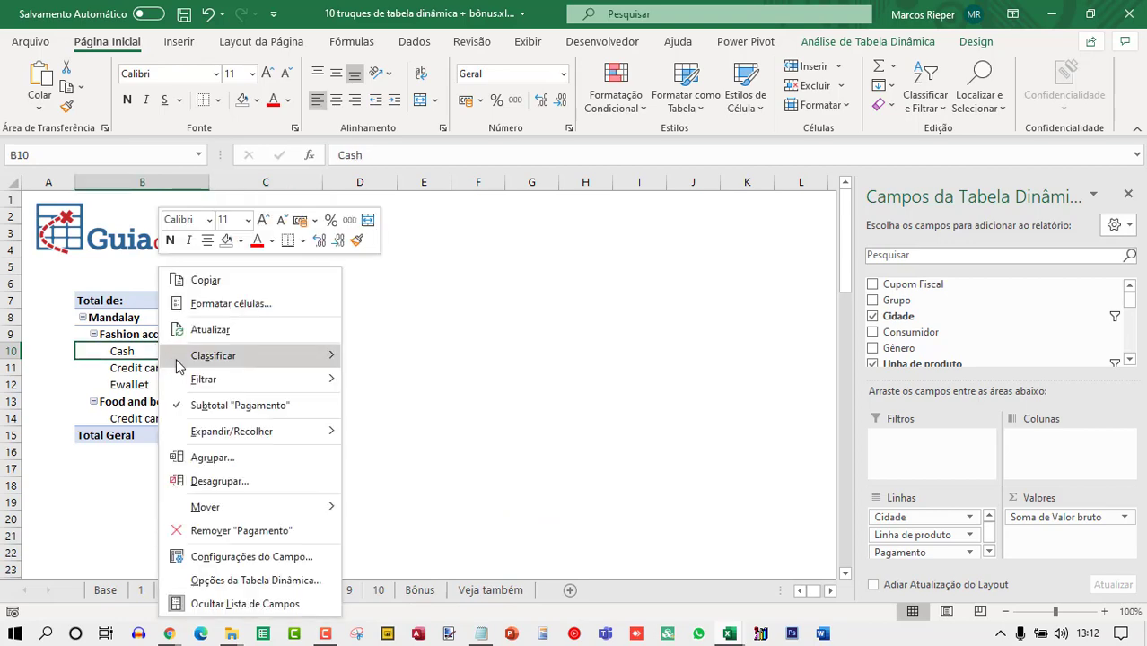
left_click(229, 580)
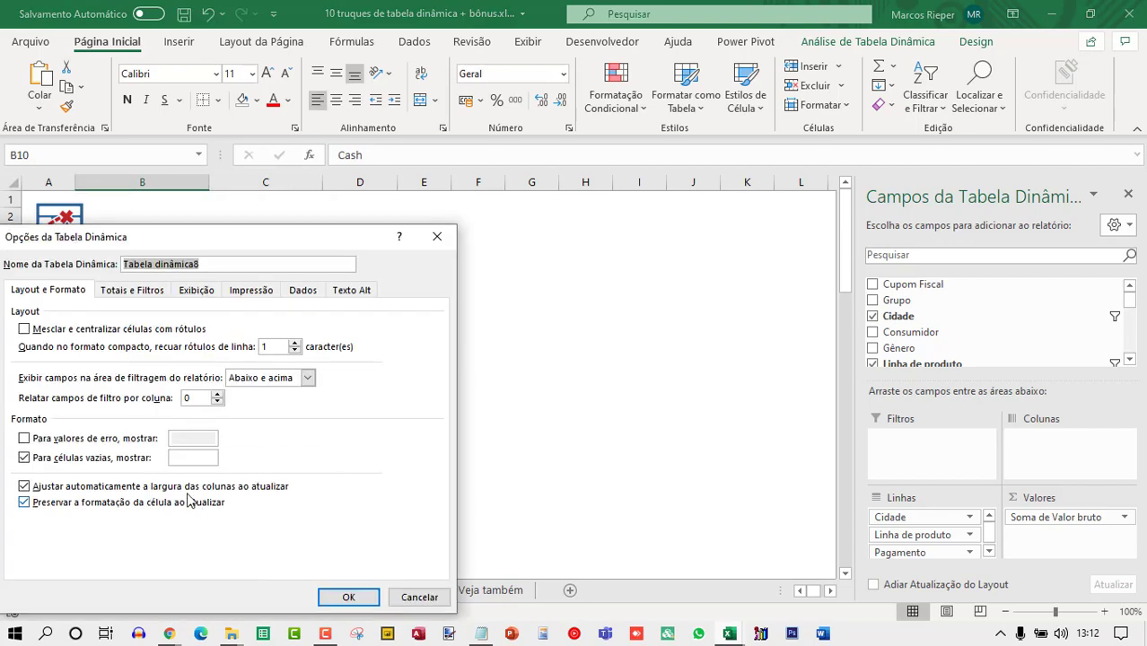
left_click(286, 225)
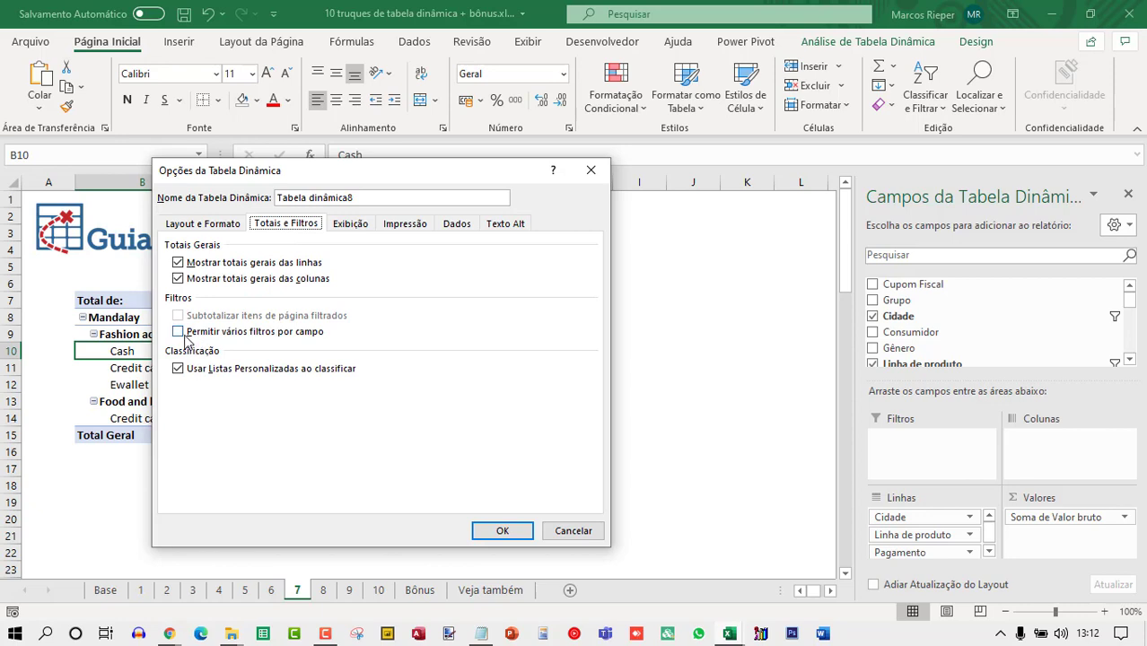
left_click(239, 335)
left_click(495, 532)
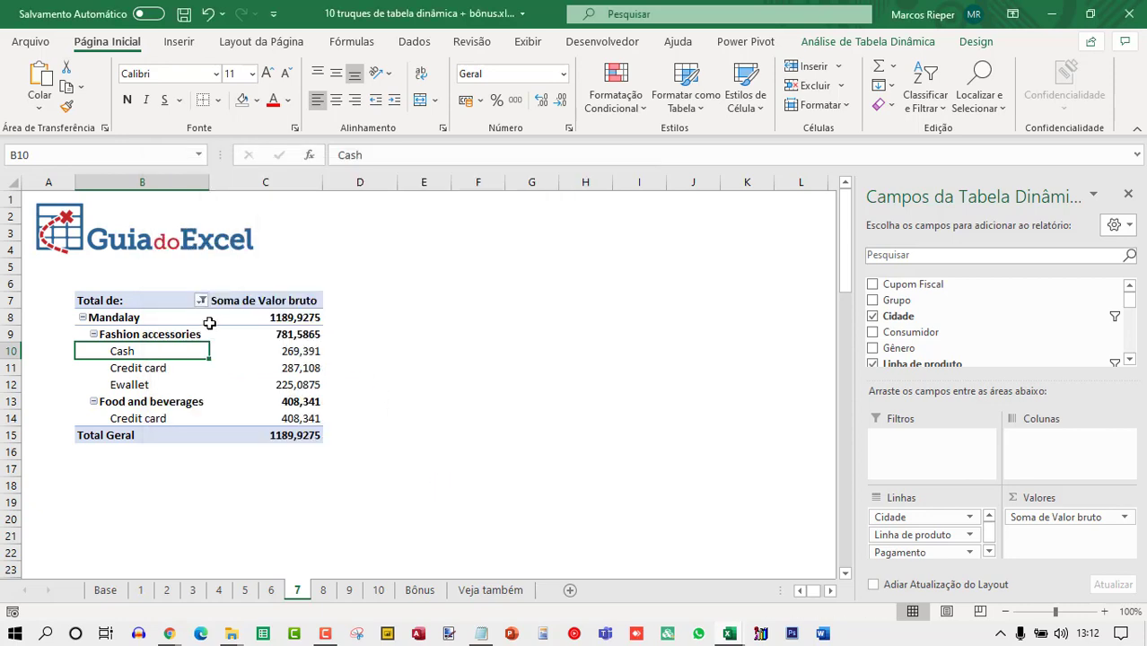
Add a label filter on Pagamento showing items equal to "cash" alongside its existing value filter.
left_click(202, 303)
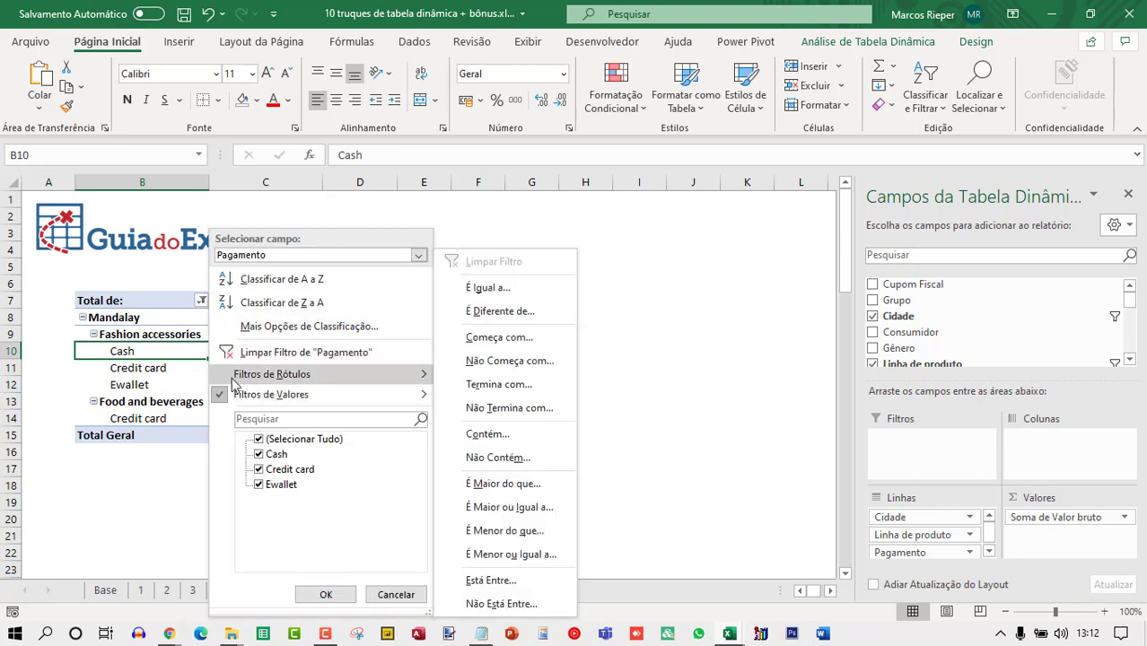
mouse_move(421, 375)
left_click(505, 288)
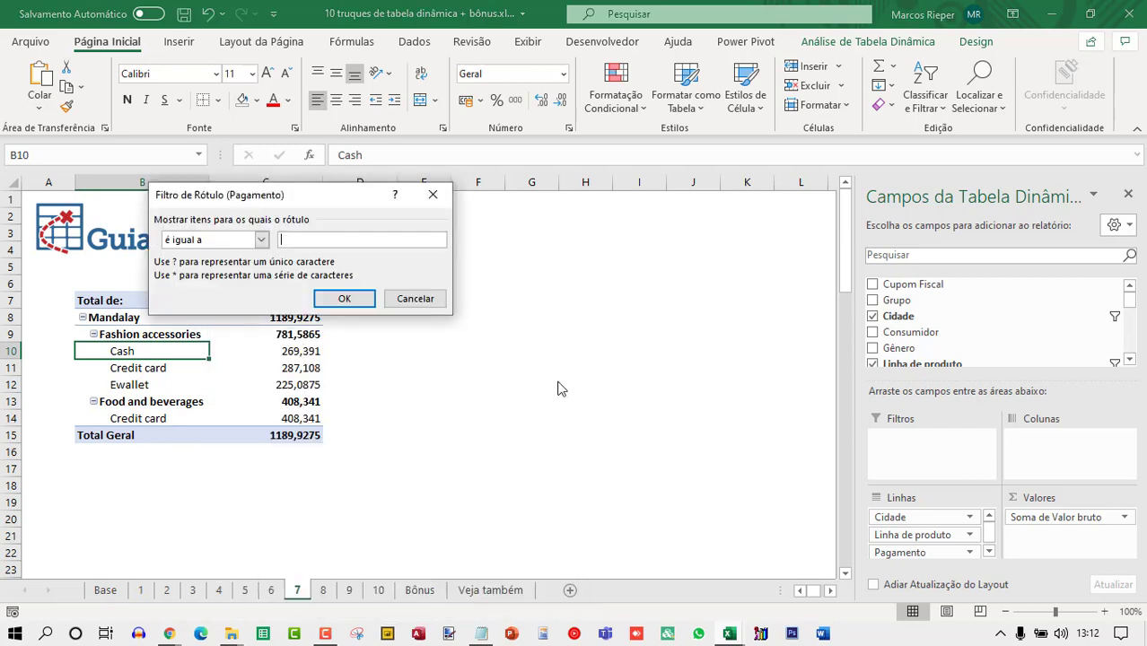
type("cash")
key("Return")
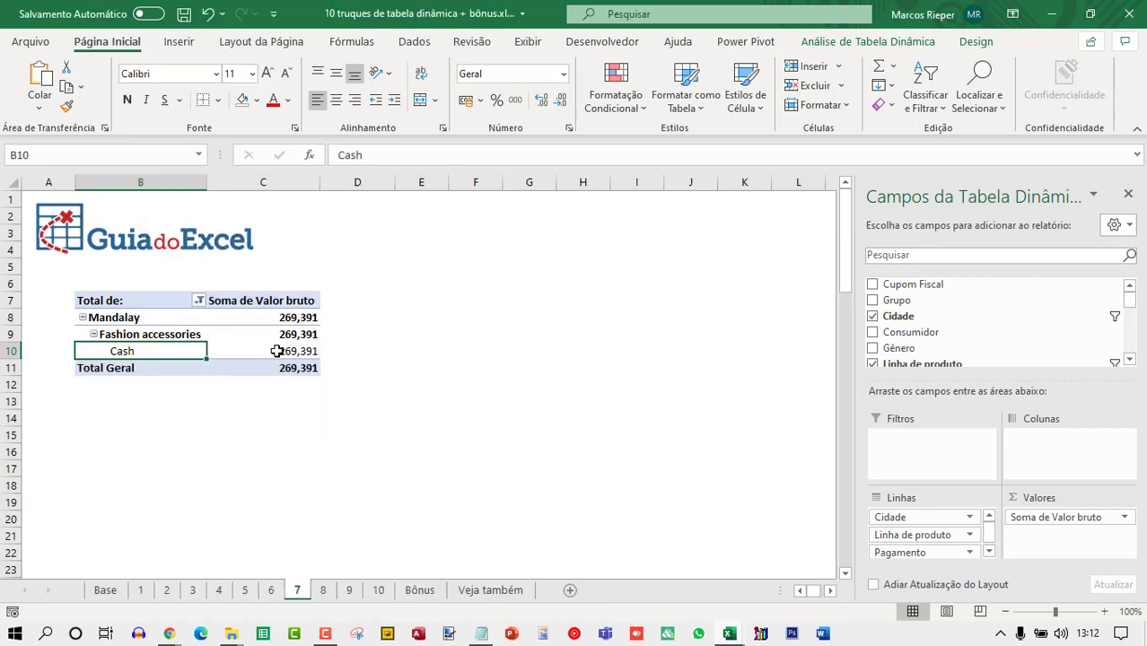
Inspect the Pagamento filter menu's label and value filter entries.
left_click(198, 300)
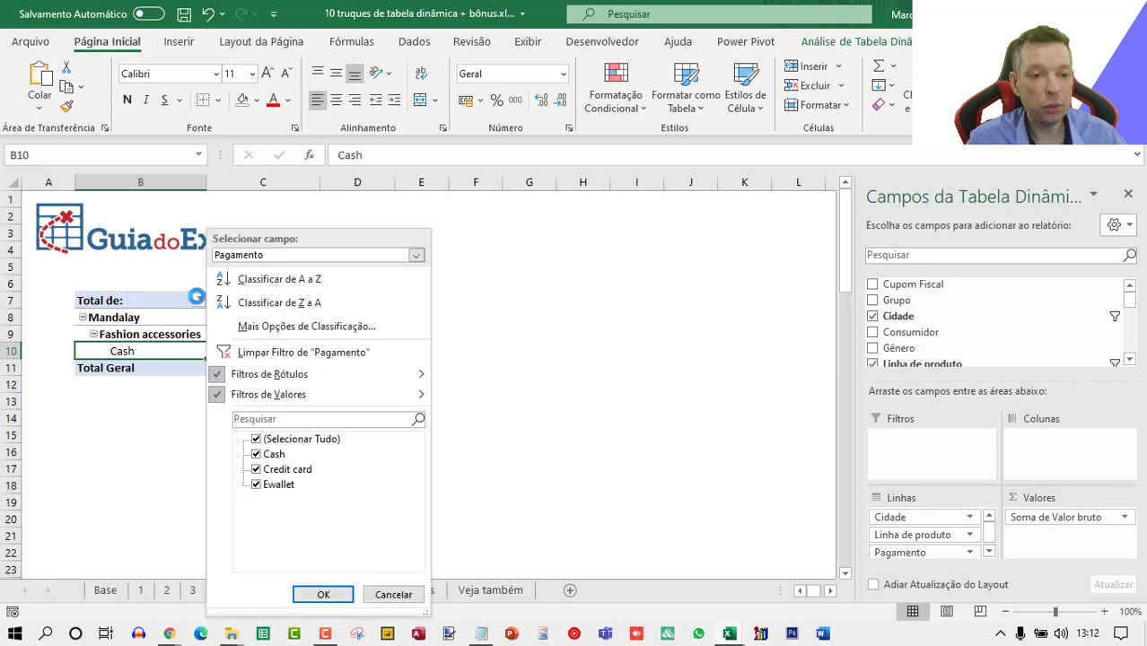
left_click(220, 381)
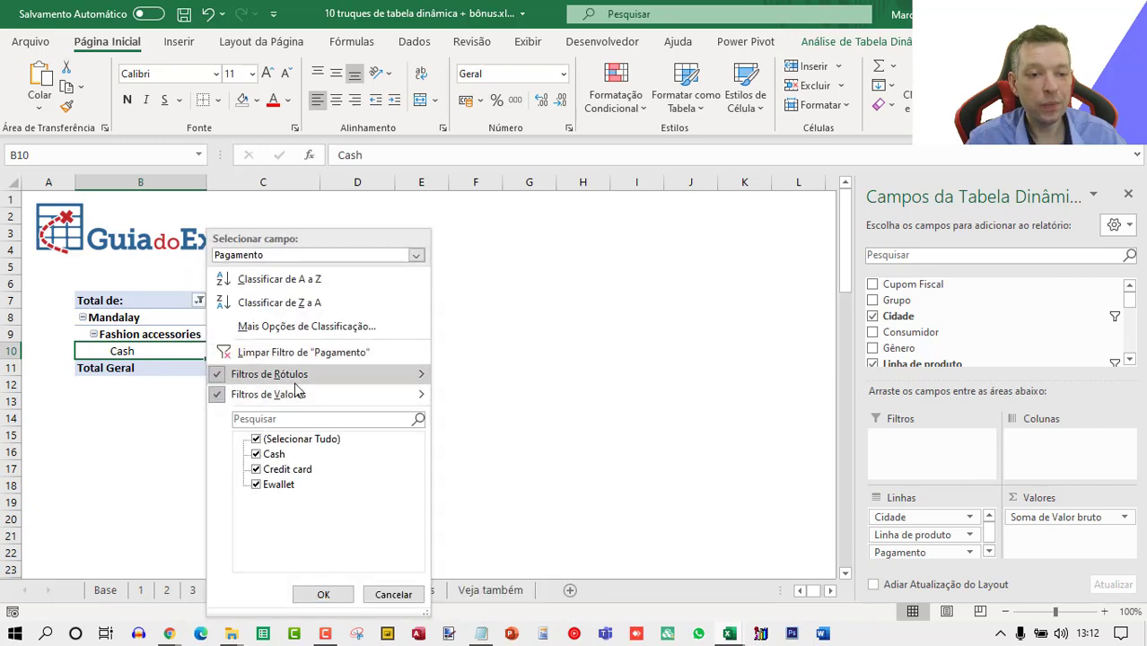
left_click(422, 367)
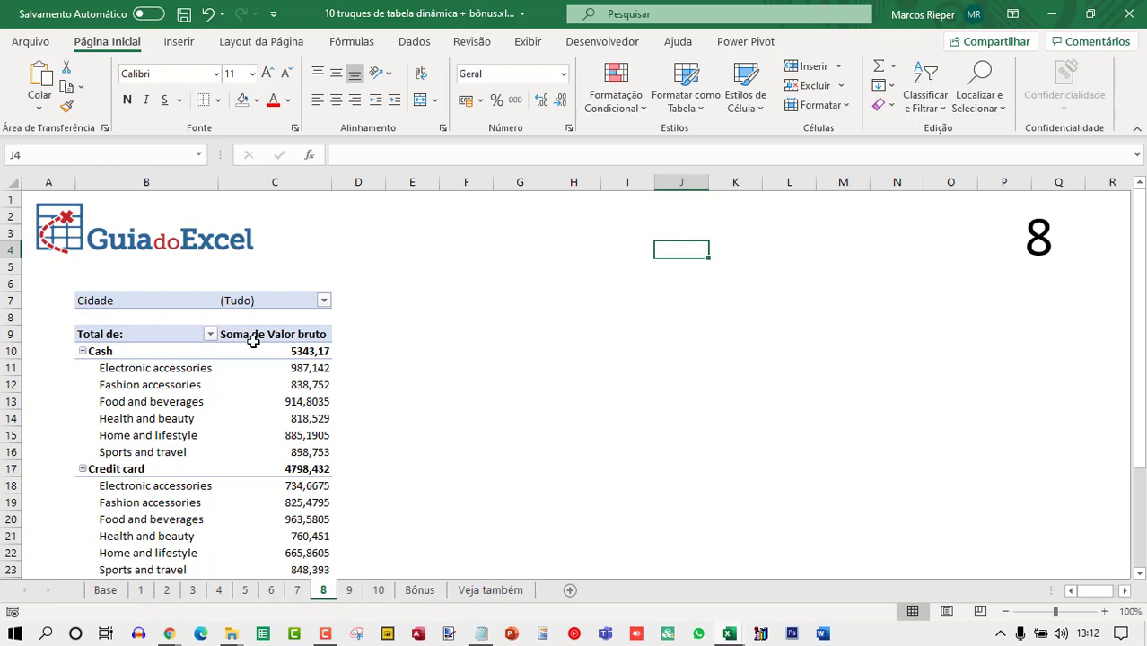
Switch the Cidade report filter through Mandalay, Naypyitaw and Yangon, returning it to (Tudo).
left_click(249, 385)
left_click(324, 305)
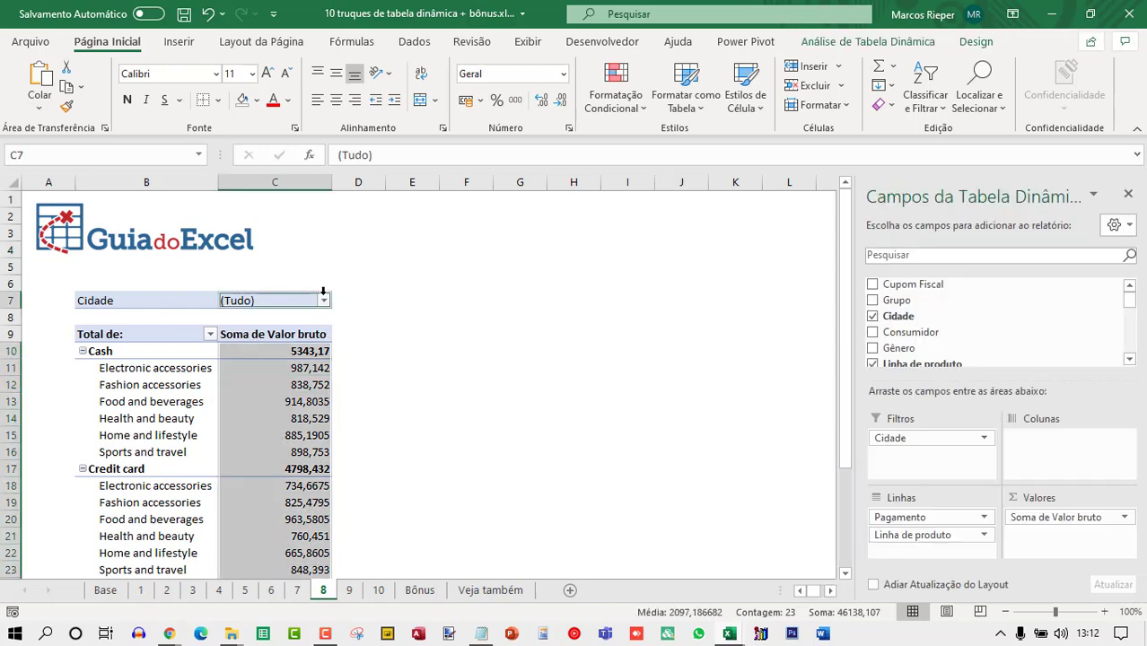
left_click(190, 358)
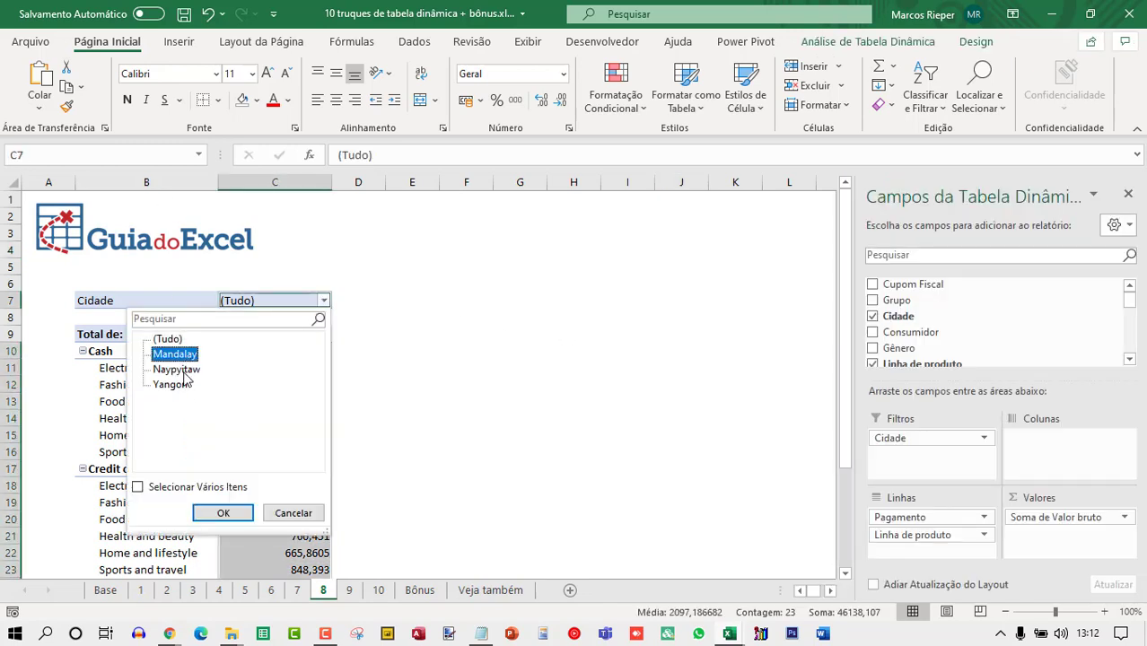
left_click(235, 515)
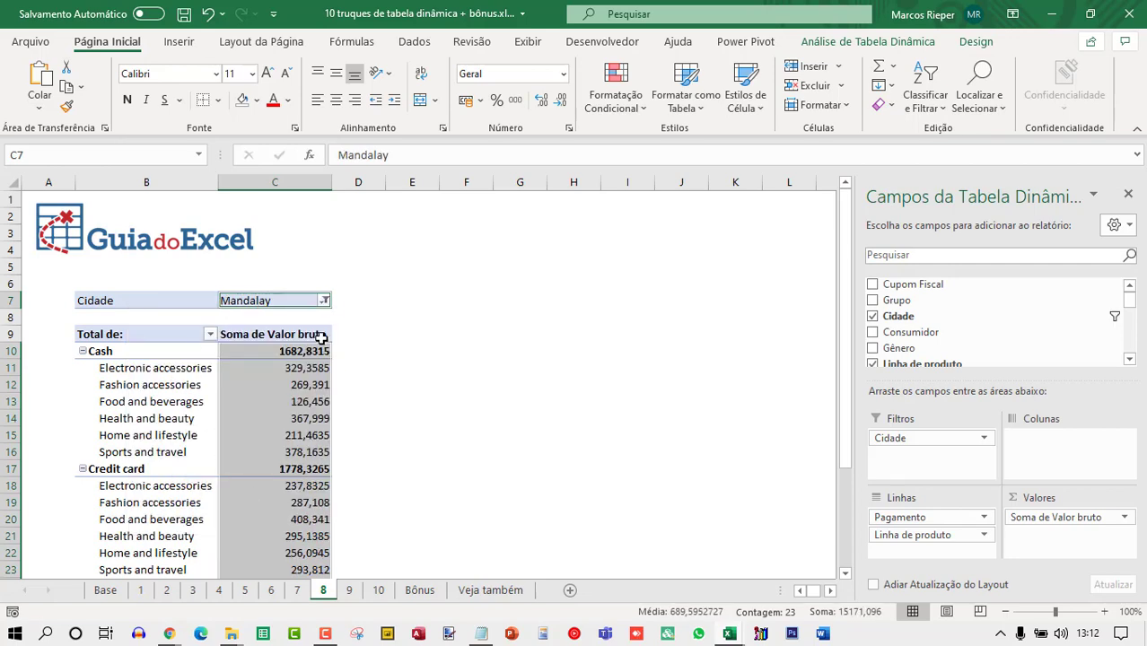
left_click(324, 302)
left_click(175, 370)
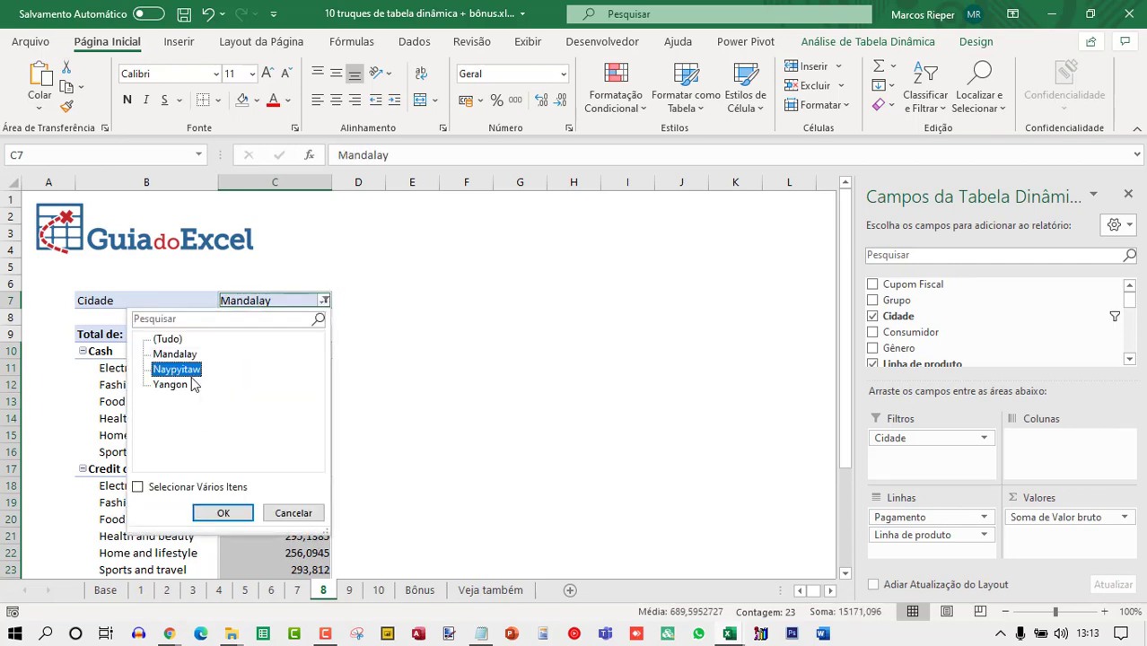
left_click(226, 512)
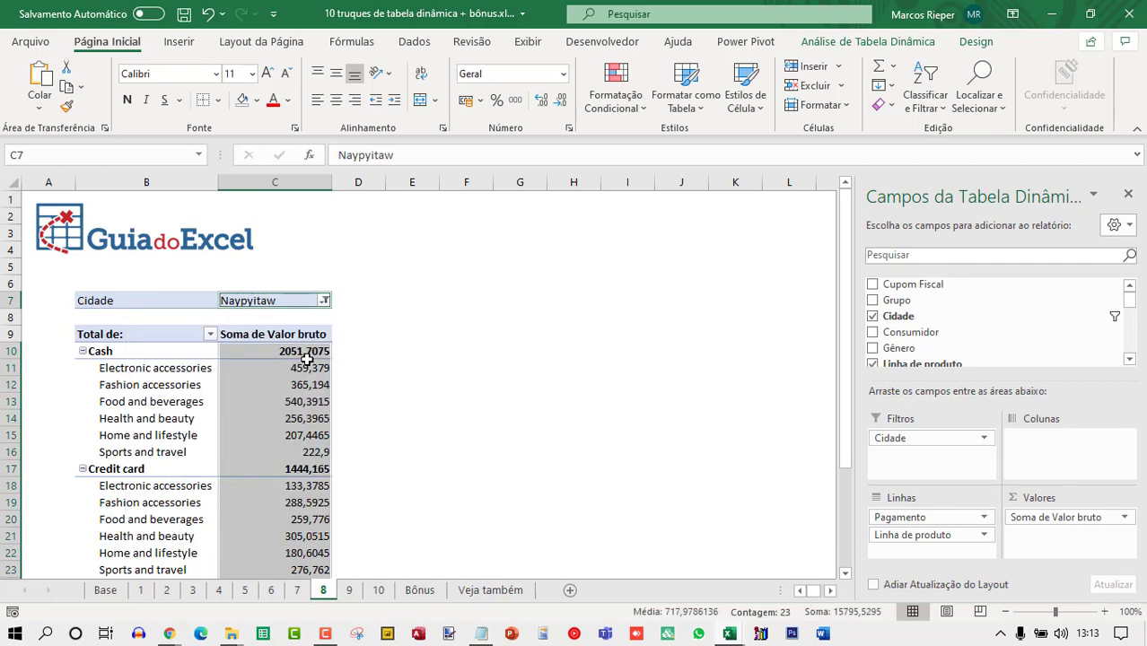
left_click(324, 301)
left_click(178, 384)
left_click(229, 513)
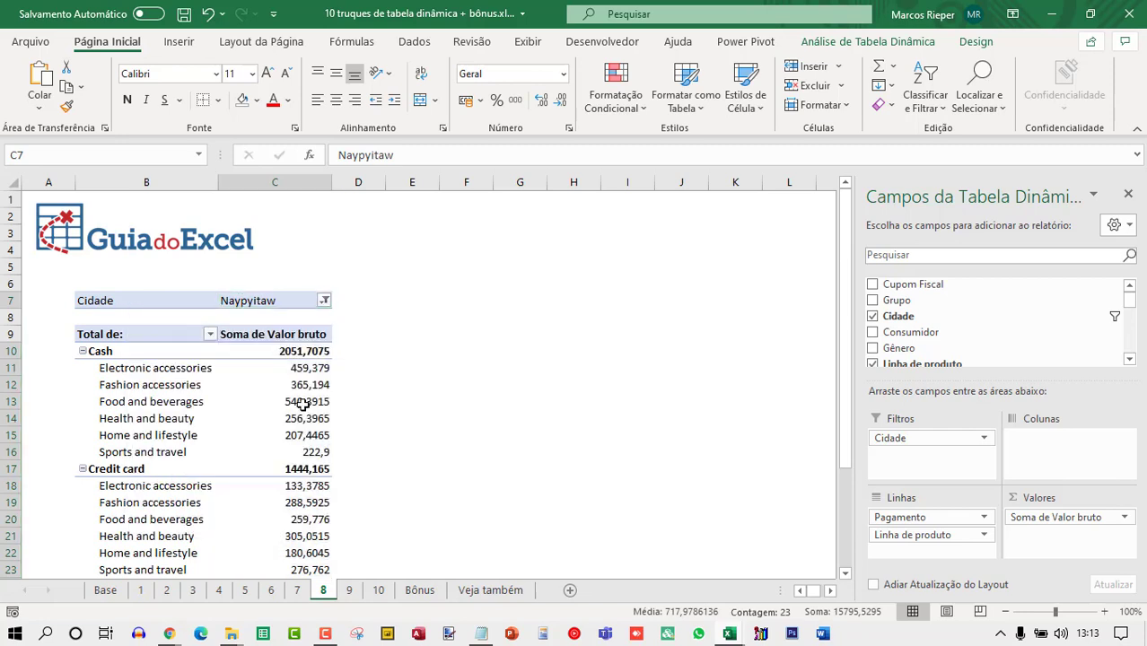
left_click(324, 302)
left_click(168, 339)
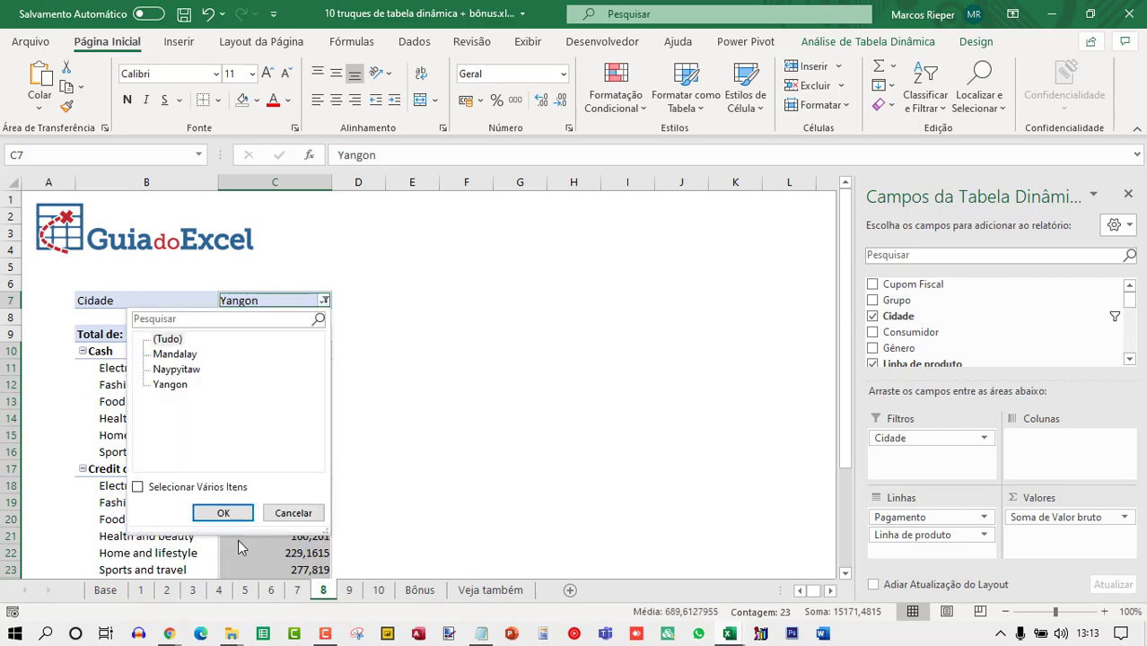
left_click(224, 512)
left_click(267, 406)
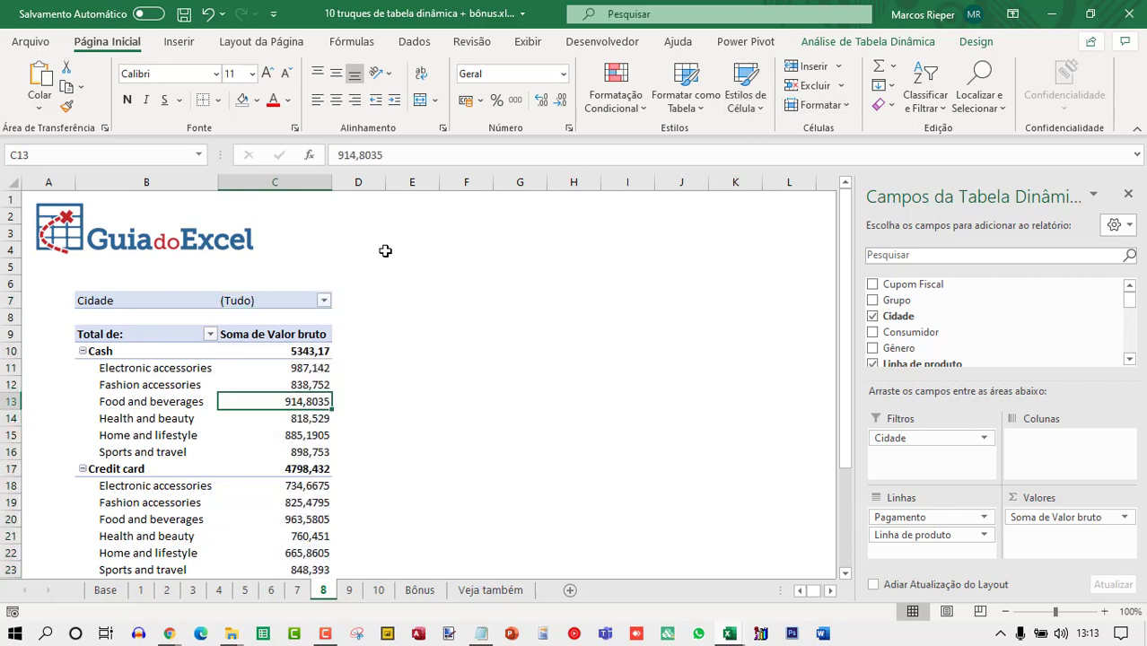
Generate report filter pages for the Cidade field of the pivot table.
left_click(884, 42)
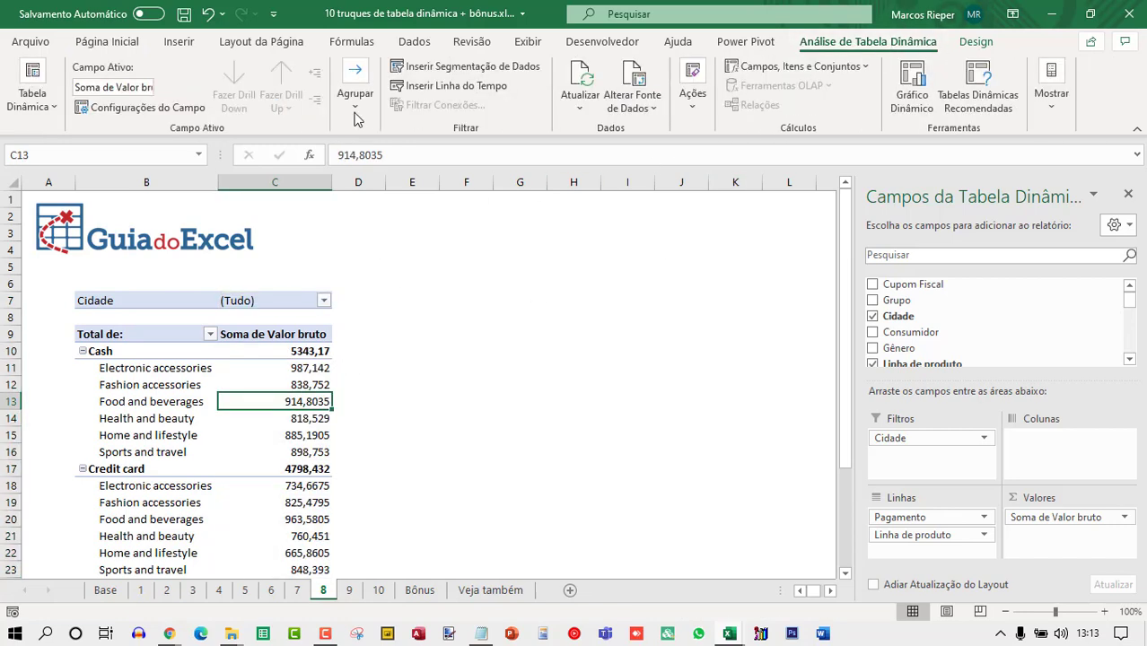
left_click(50, 110)
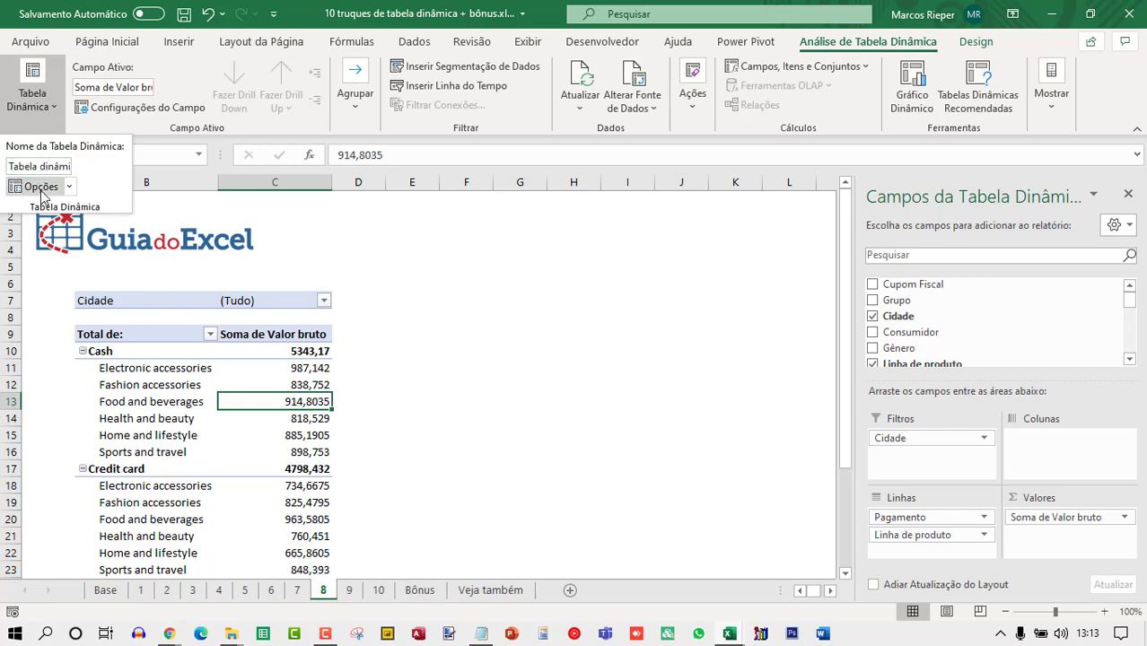
left_click(69, 187)
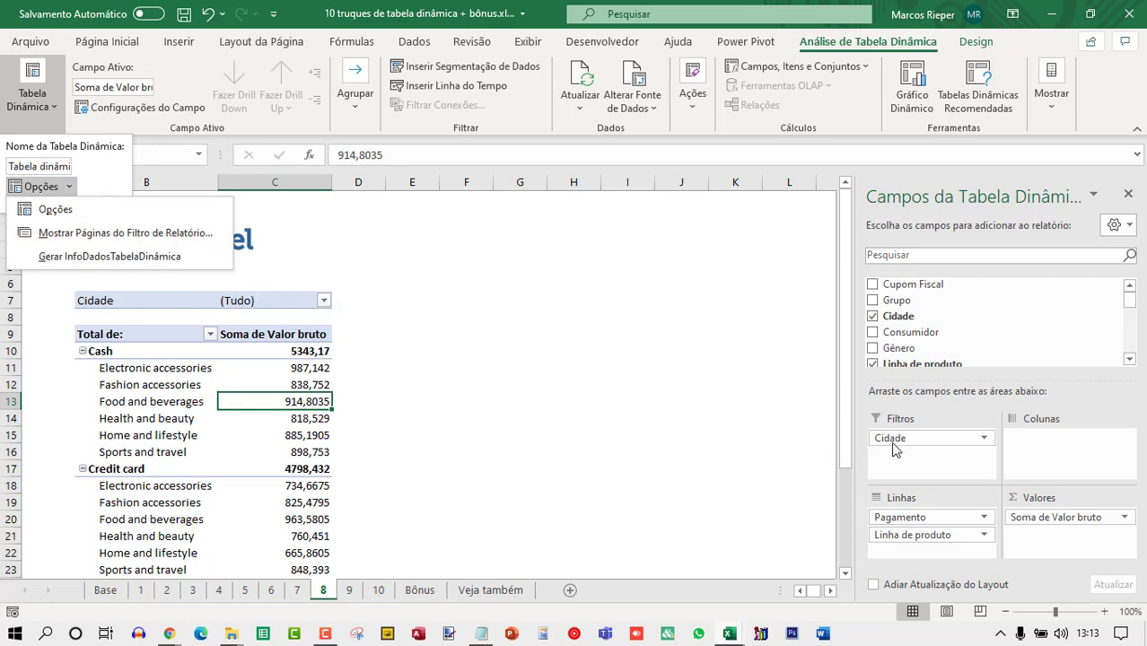
left_click(128, 244)
left_click_drag(263, 181, 567, 251)
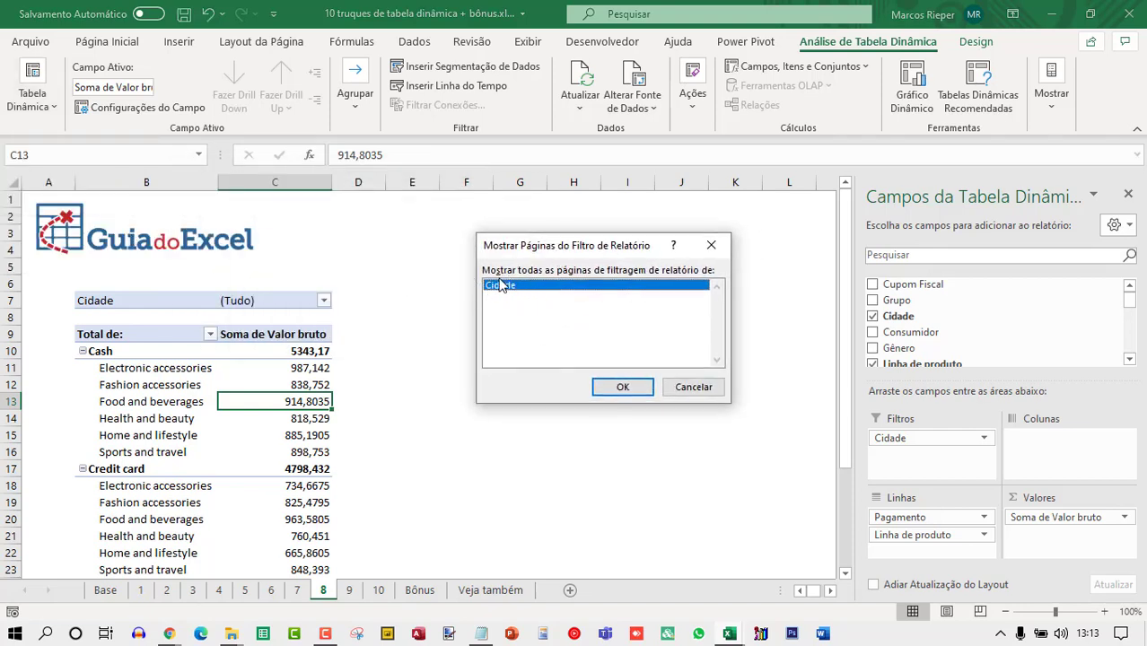
left_click(622, 387)
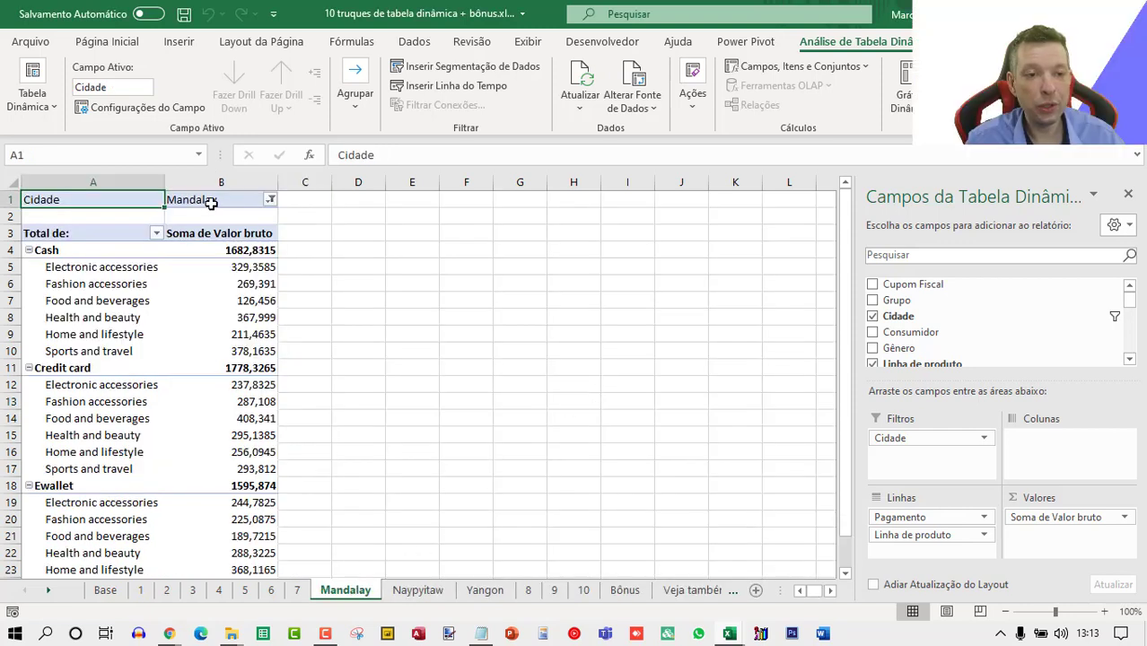
Browse the generated Mandalay, Naypyitaw and Yangon sheets and their Cidade filters.
left_click(405, 589)
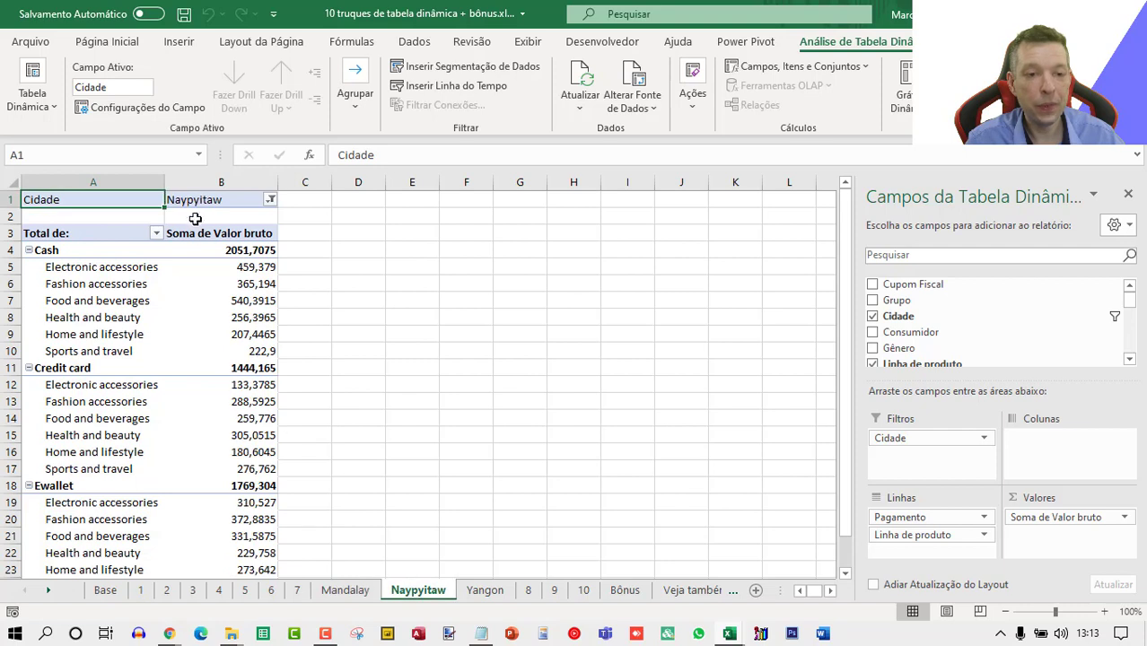
left_click(485, 589)
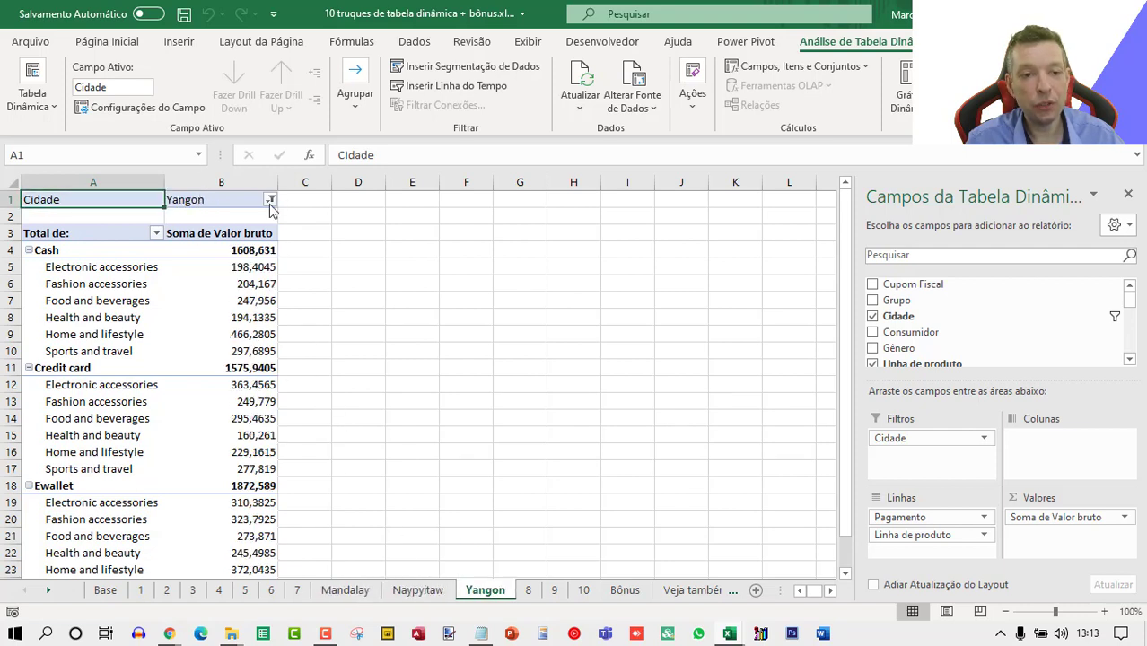
left_click(271, 199)
left_click(345, 589)
left_click(346, 590)
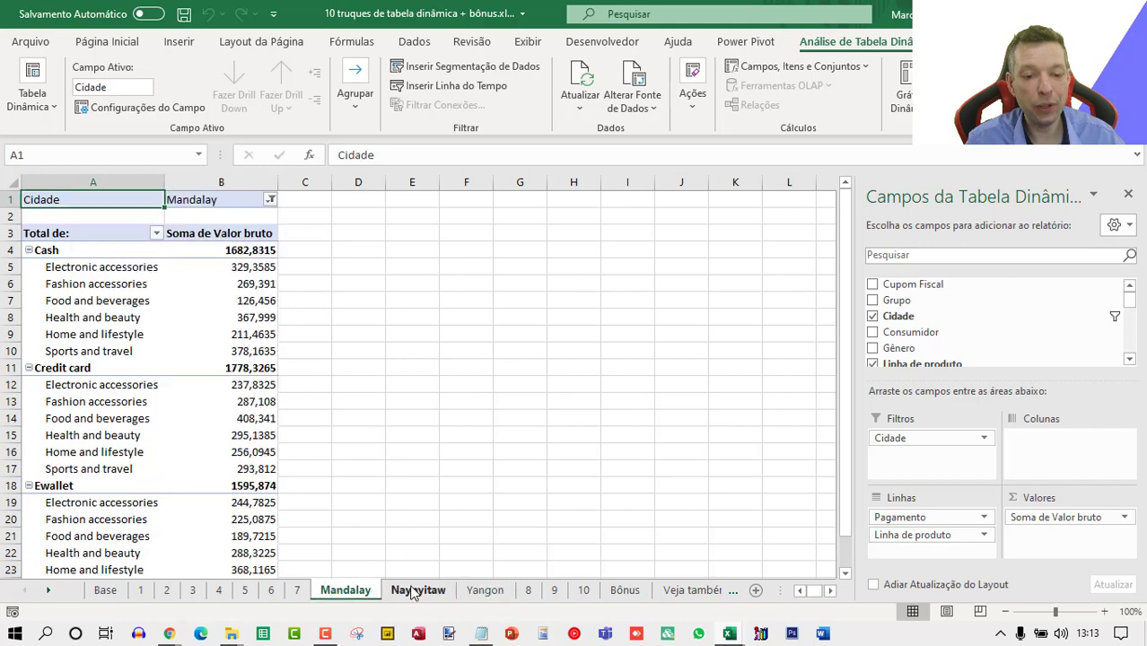
left_click(413, 594)
left_click(485, 589)
left_click(345, 589)
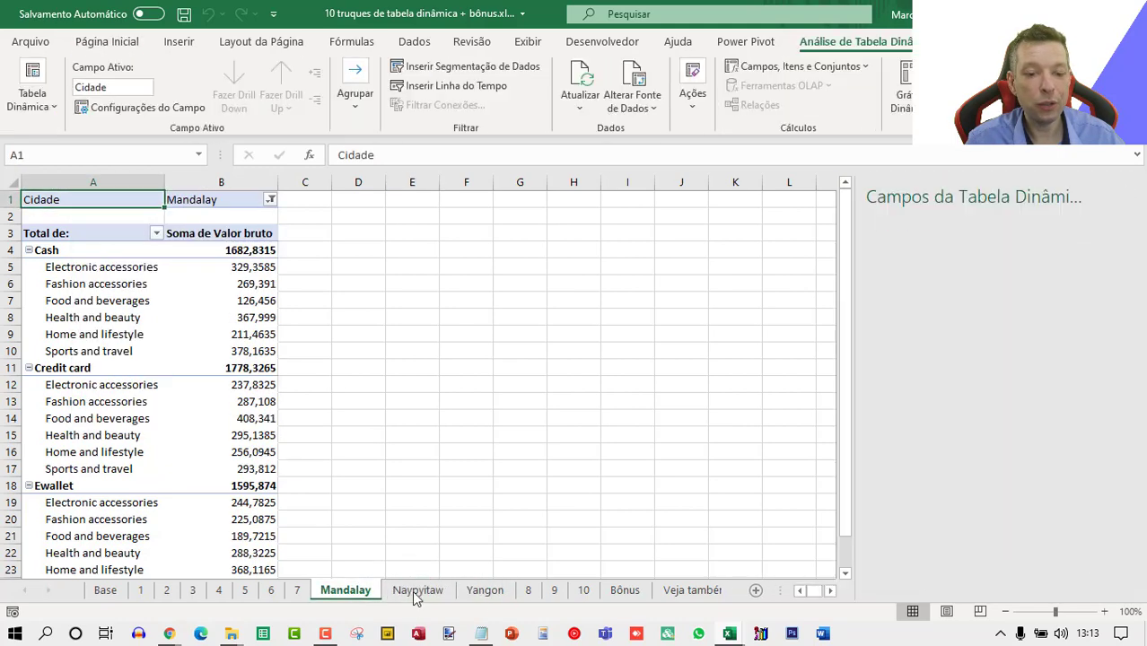
left_click(415, 592)
left_click(484, 590)
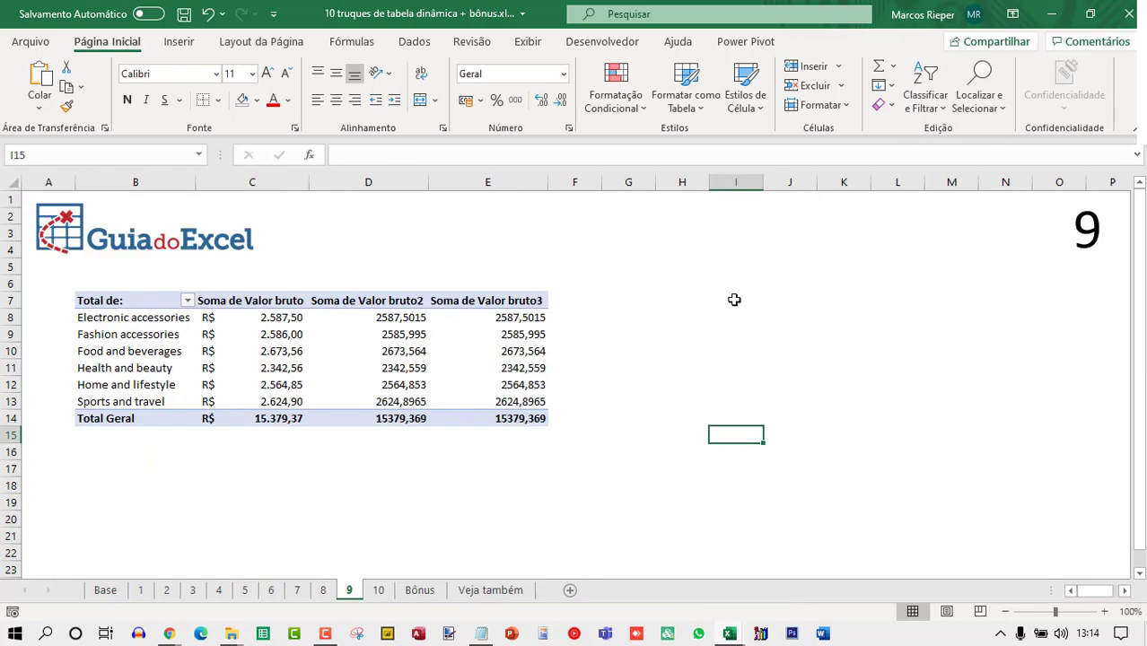
Examine the three Soma de Valor bruto value columns of the pivot table on sheet 9.
left_click(389, 315)
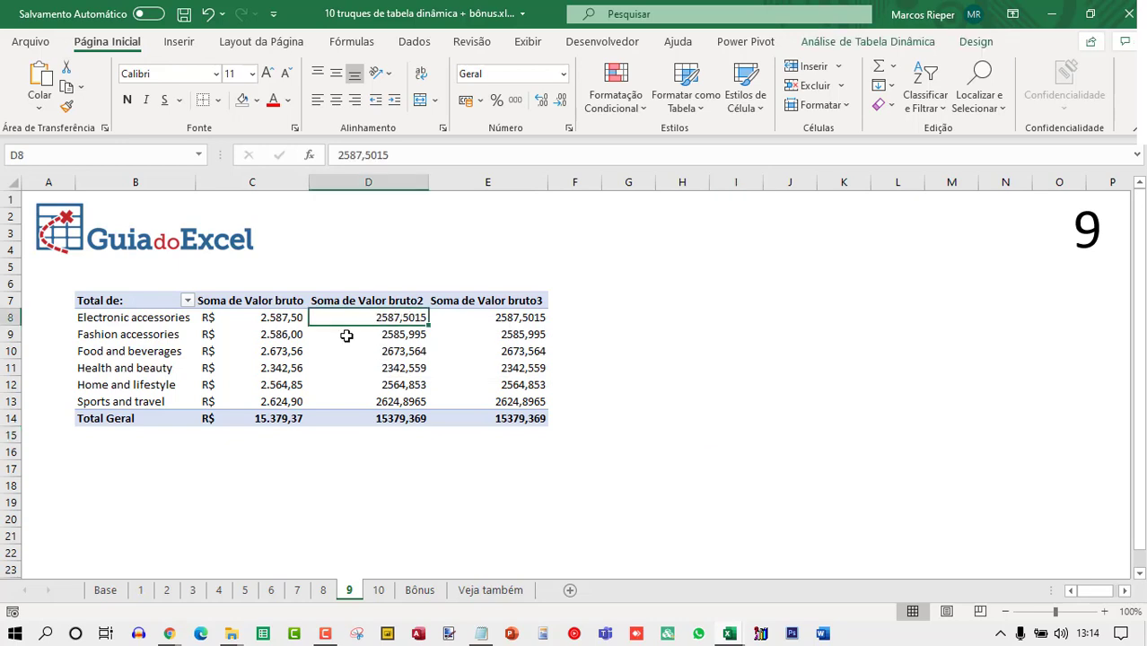
left_click(288, 418)
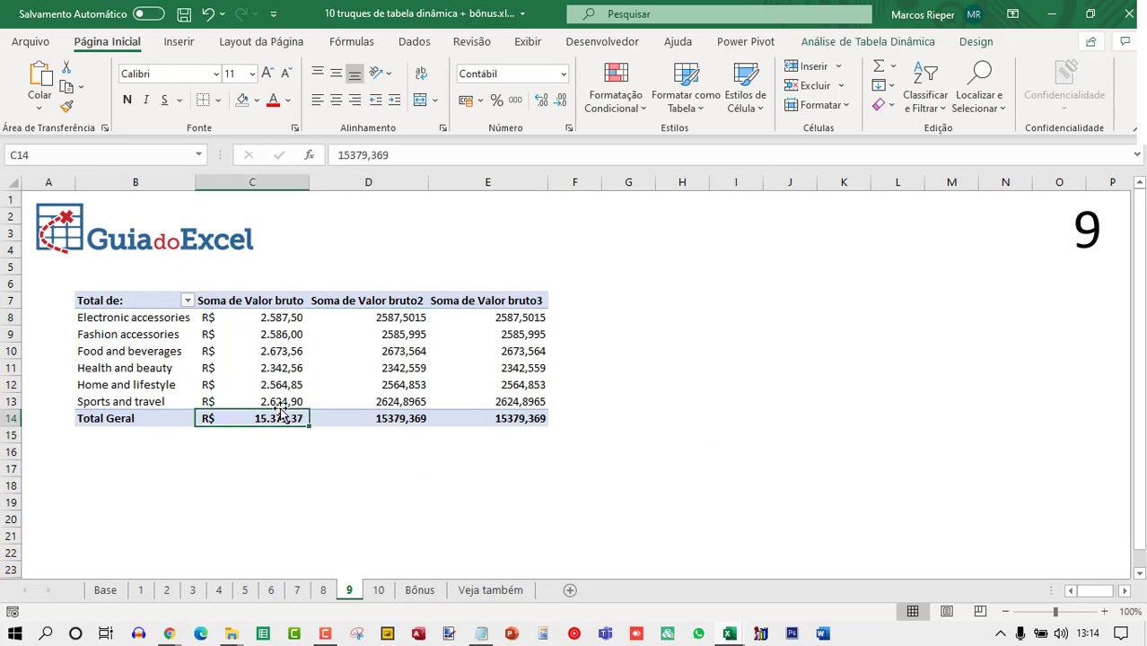
left_click(274, 320)
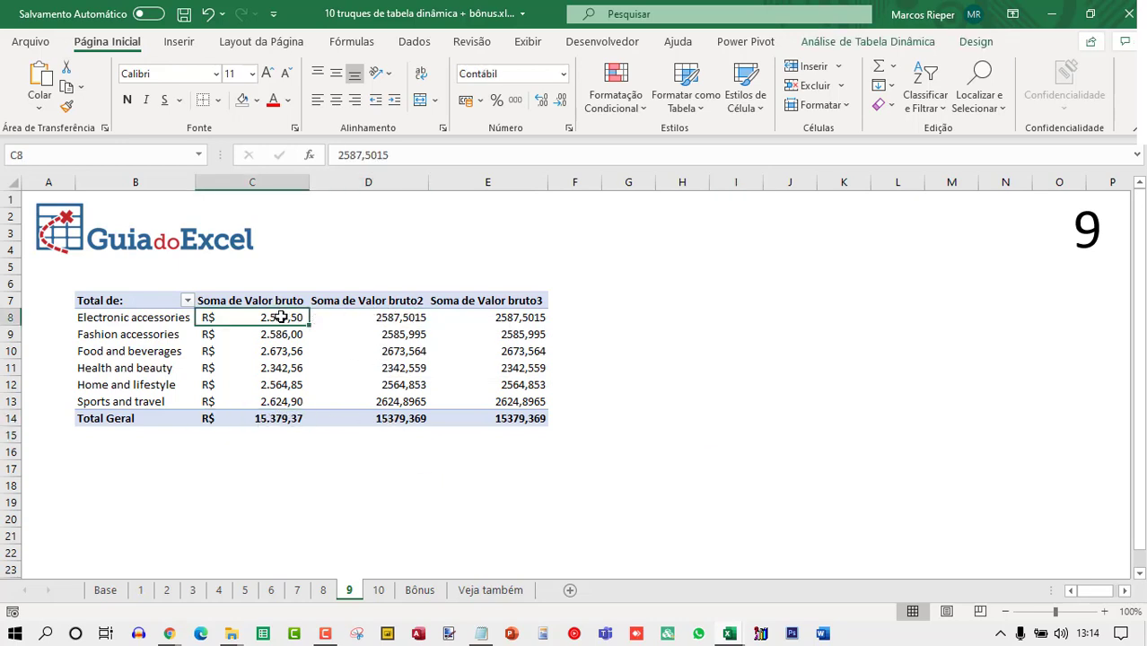
right_click(278, 318)
left_click(341, 605)
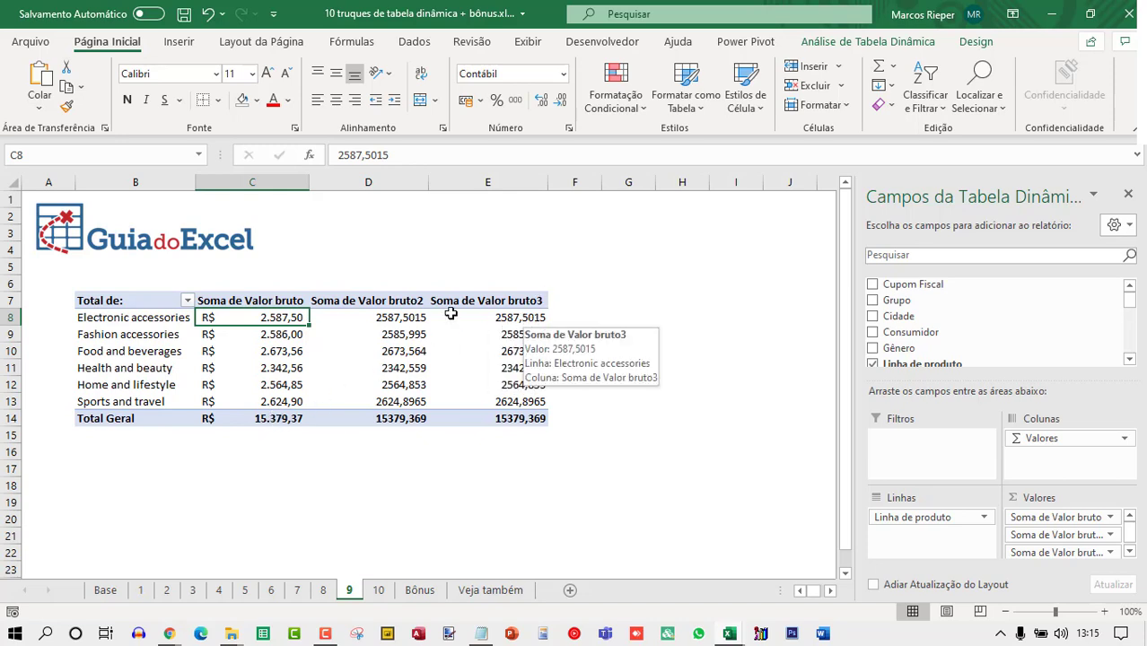
Show the Soma de Valor bruto2 values as % do Total Geral.
right_click(384, 317)
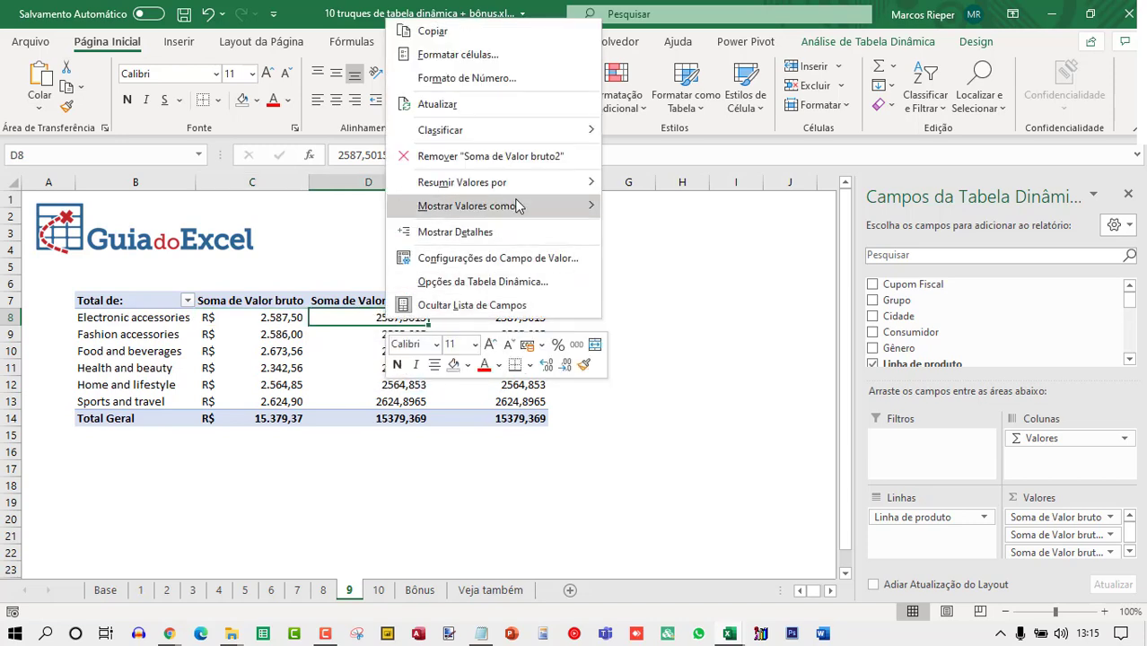
mouse_move(519, 206)
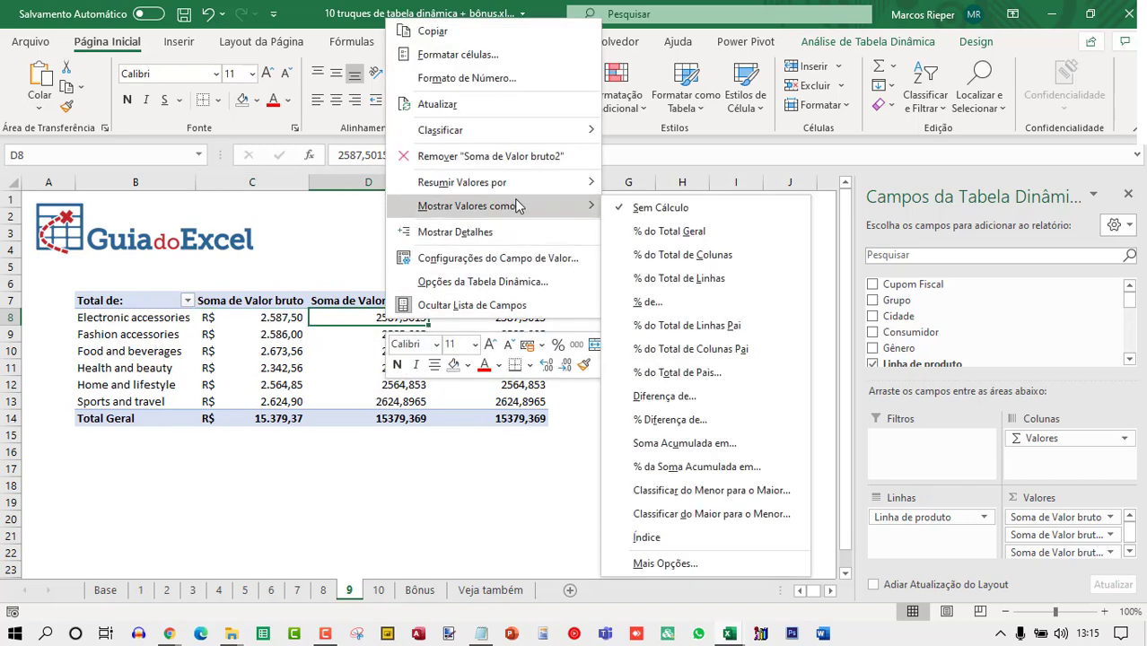
left_click(696, 235)
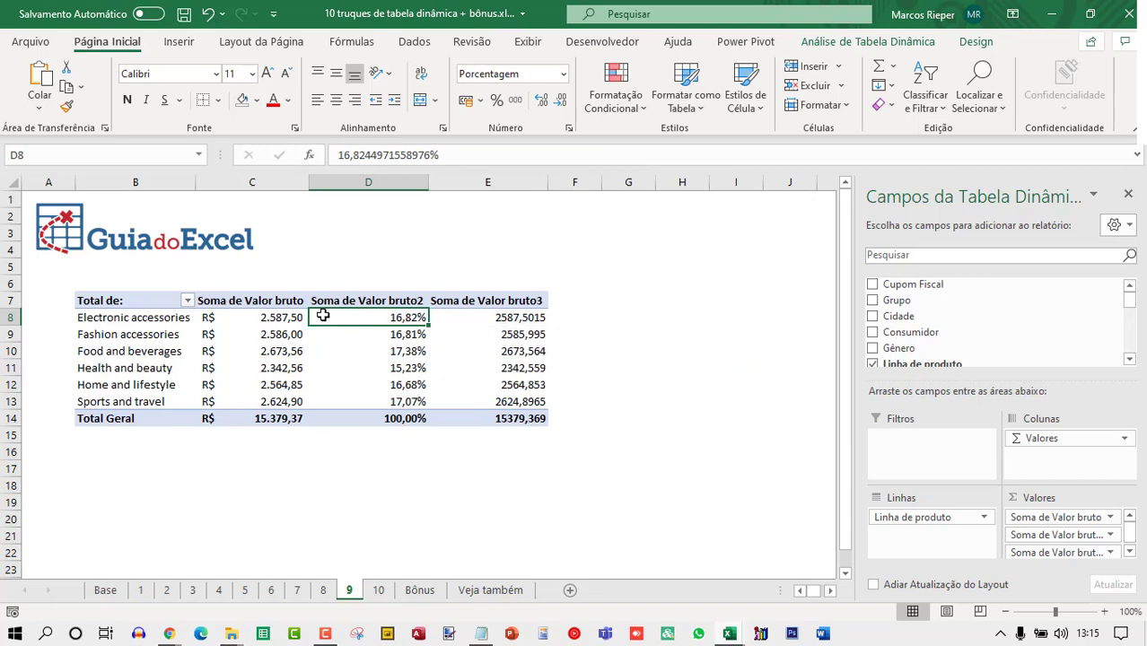
left_click(280, 314)
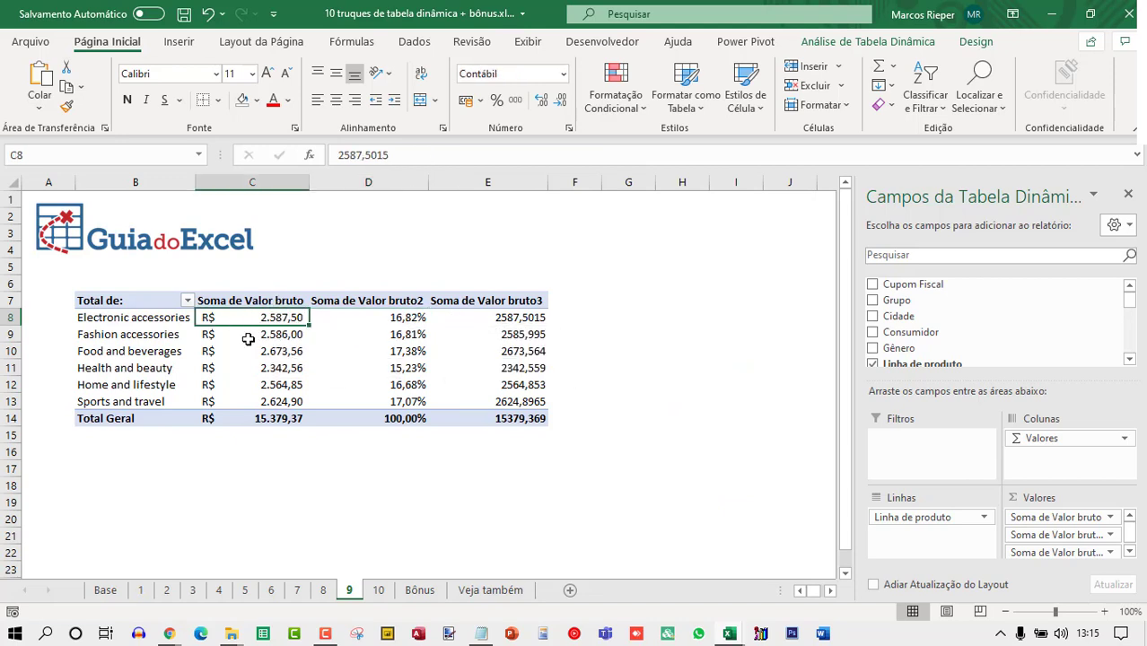
Show the Soma de Valor bruto3 values as Soma Acumulada em with Linha de produto as the base field.
mouse_move(518, 320)
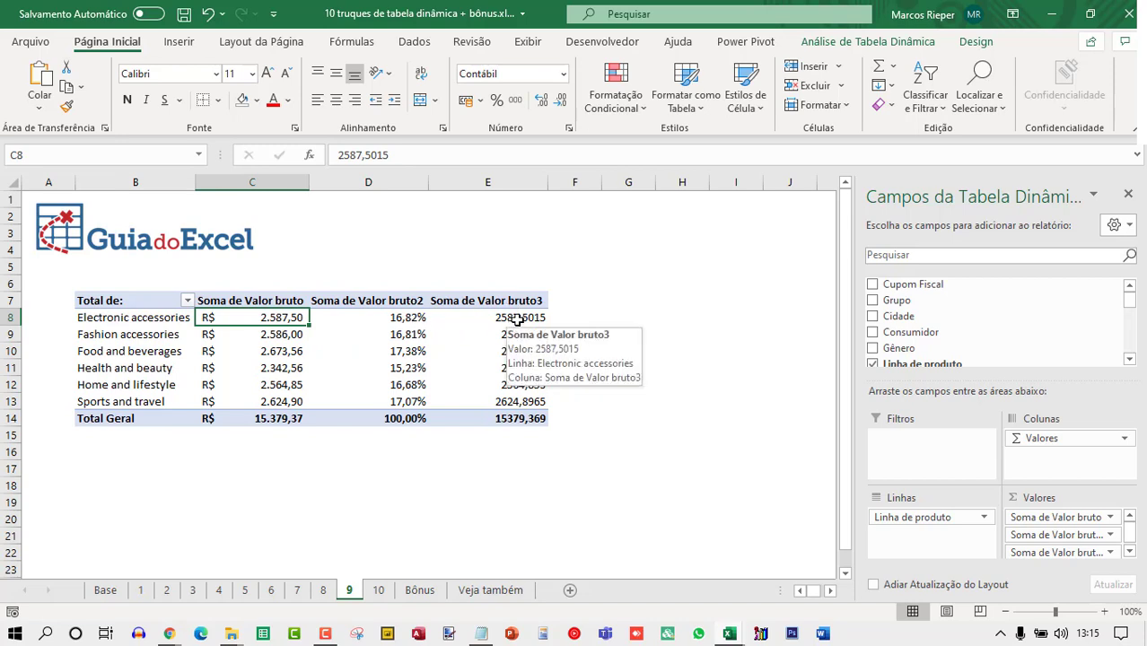
right_click(517, 320)
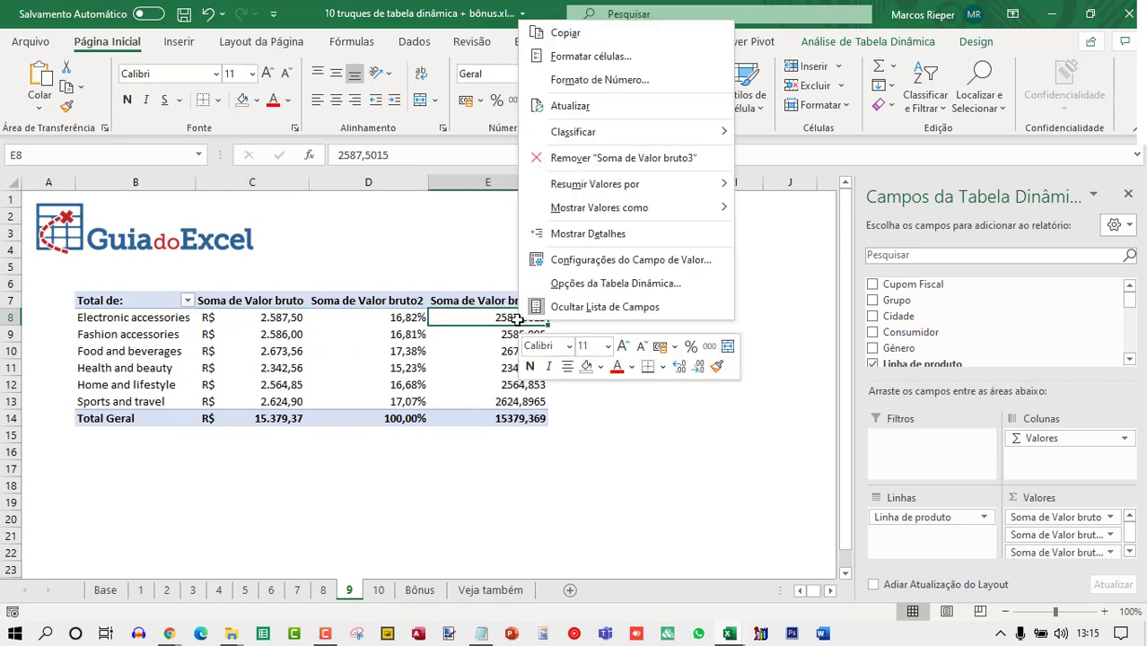
mouse_move(642, 212)
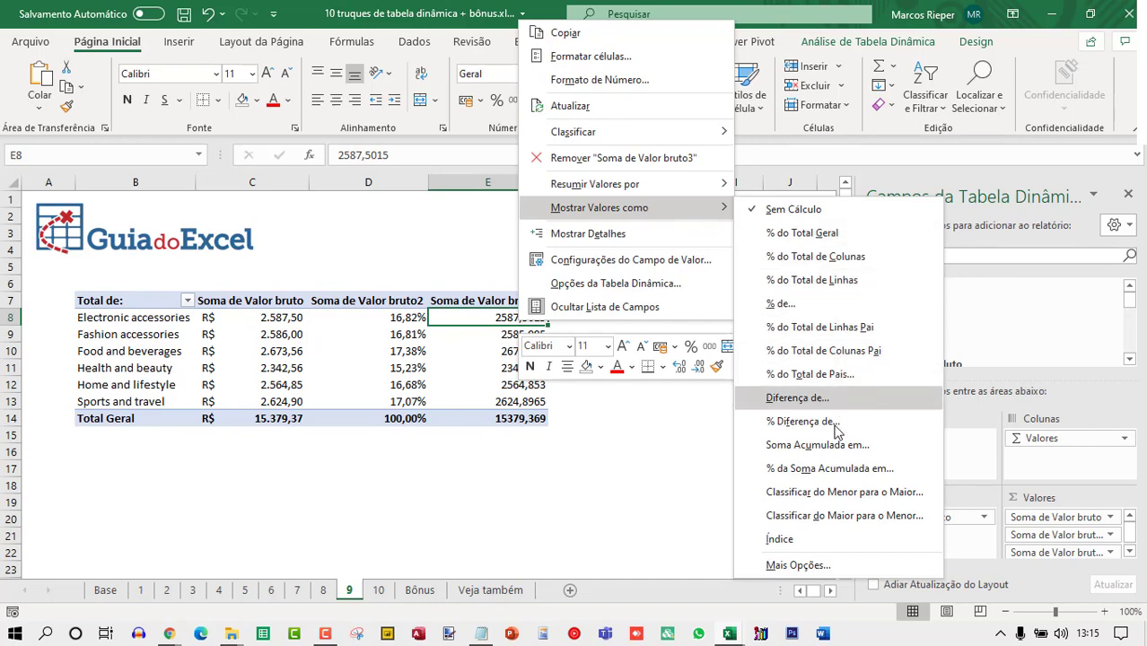
left_click(812, 446)
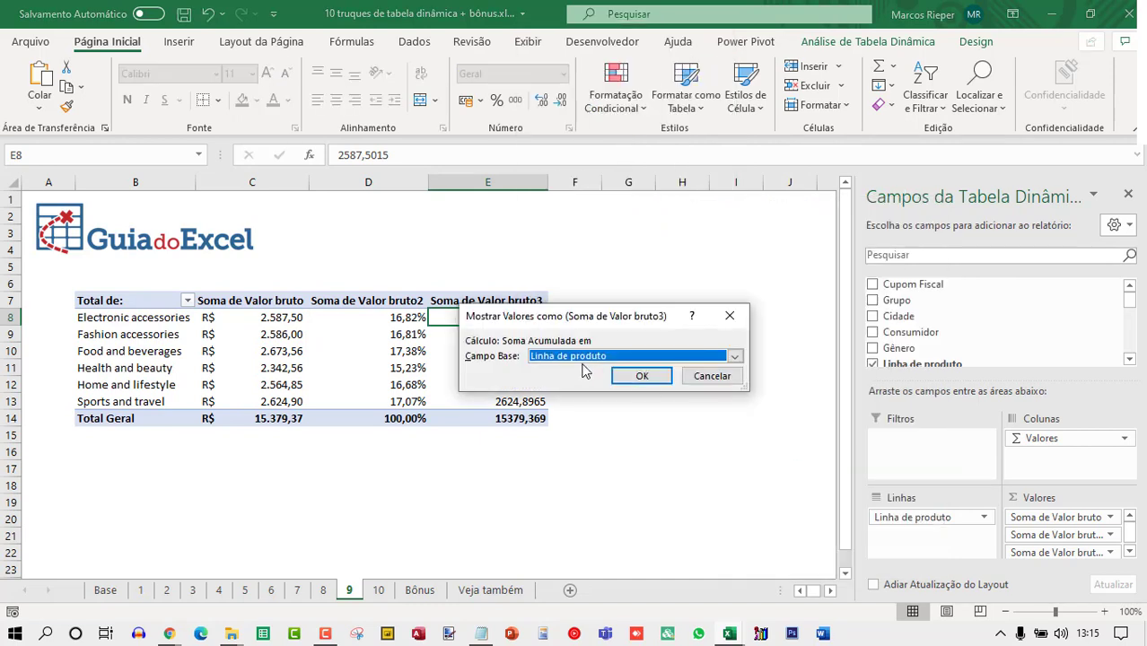
left_click(601, 357)
left_click(593, 372)
left_click(639, 377)
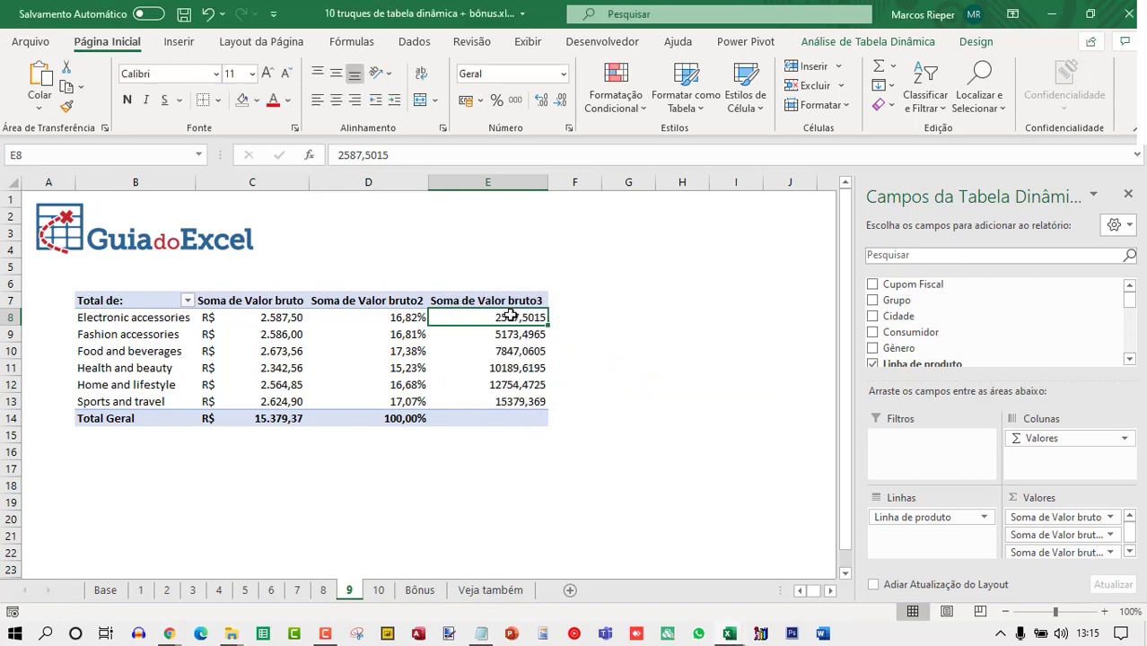
Apply the accounting currency format with thousand separators to the running-total cells of Soma de Valor bruto3.
left_click_drag(508, 315, 503, 402)
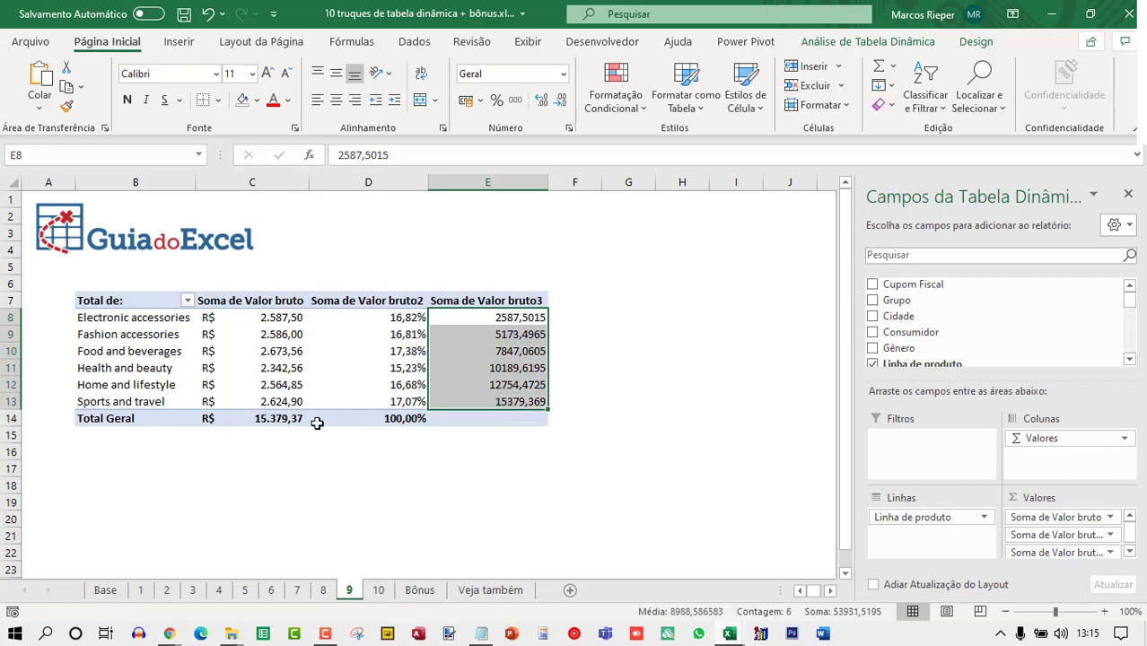
left_click(515, 100)
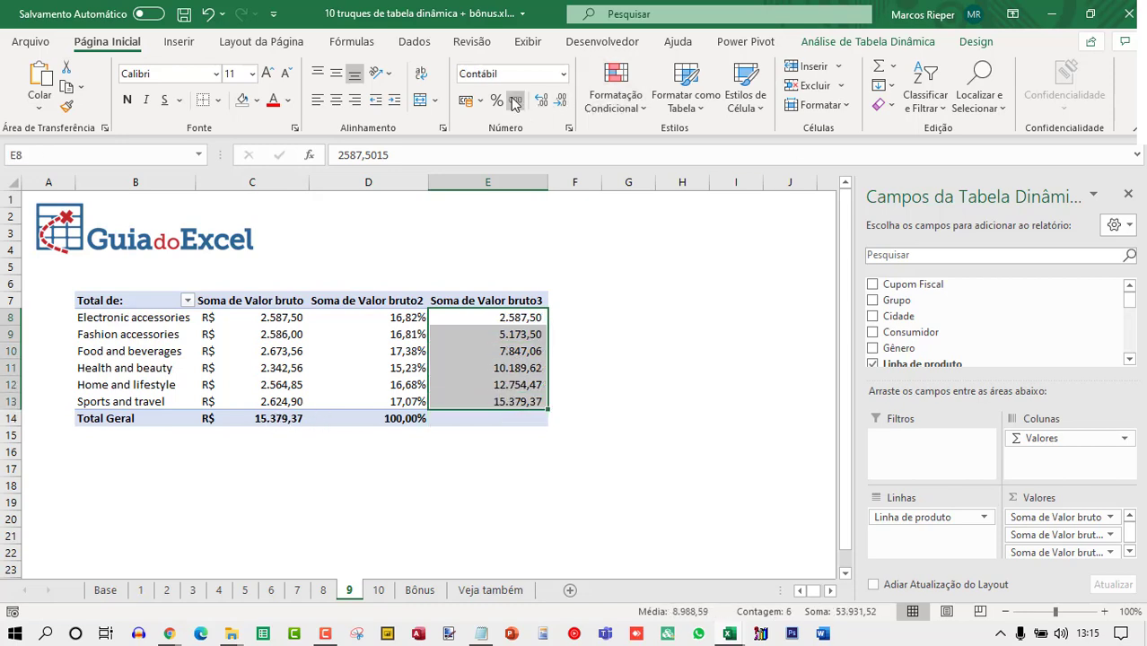
left_click(466, 100)
left_click(418, 351)
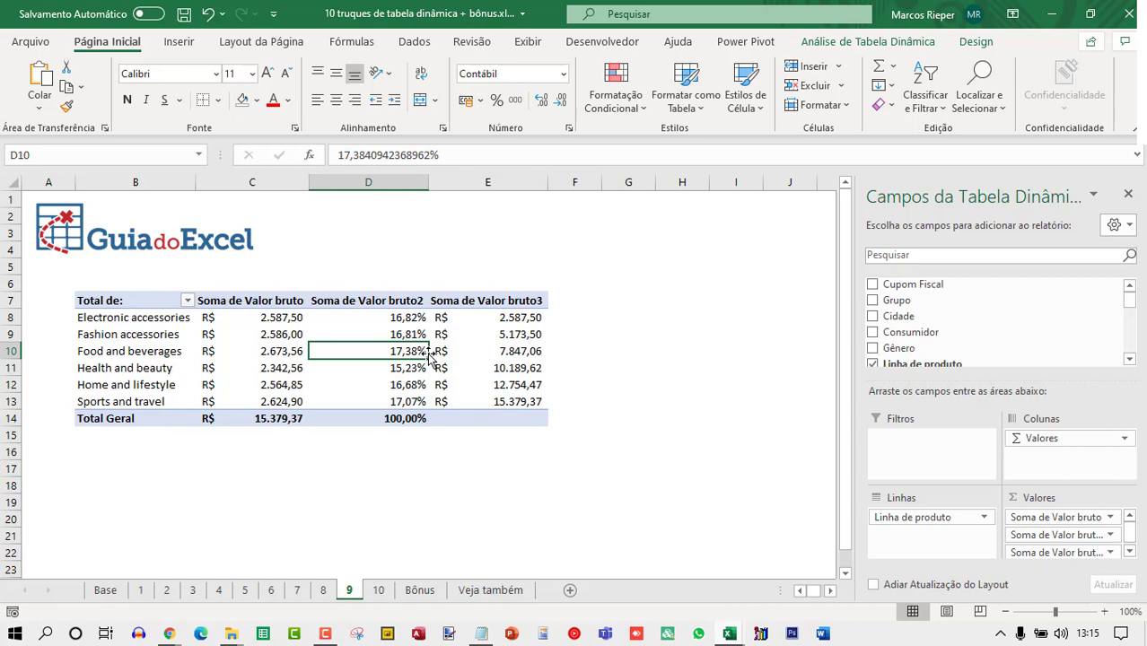
left_click(507, 317)
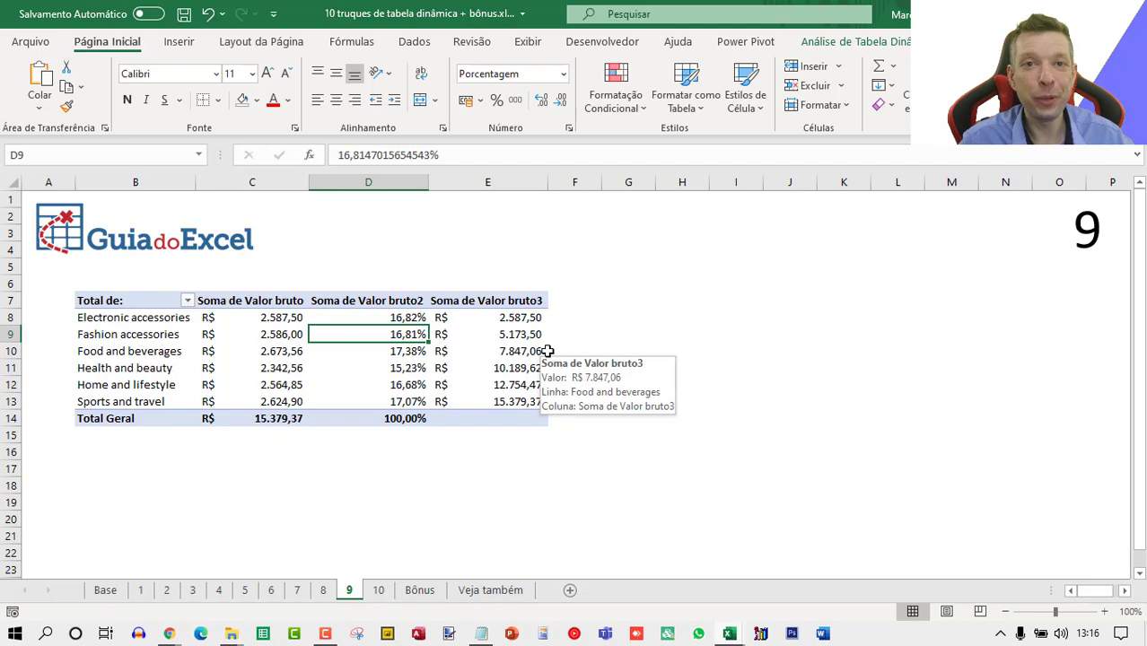
On sheet 10, insert a calculated field for the pivot table with the formula = Custo*0,01.
key("ctrl+Page_Down")
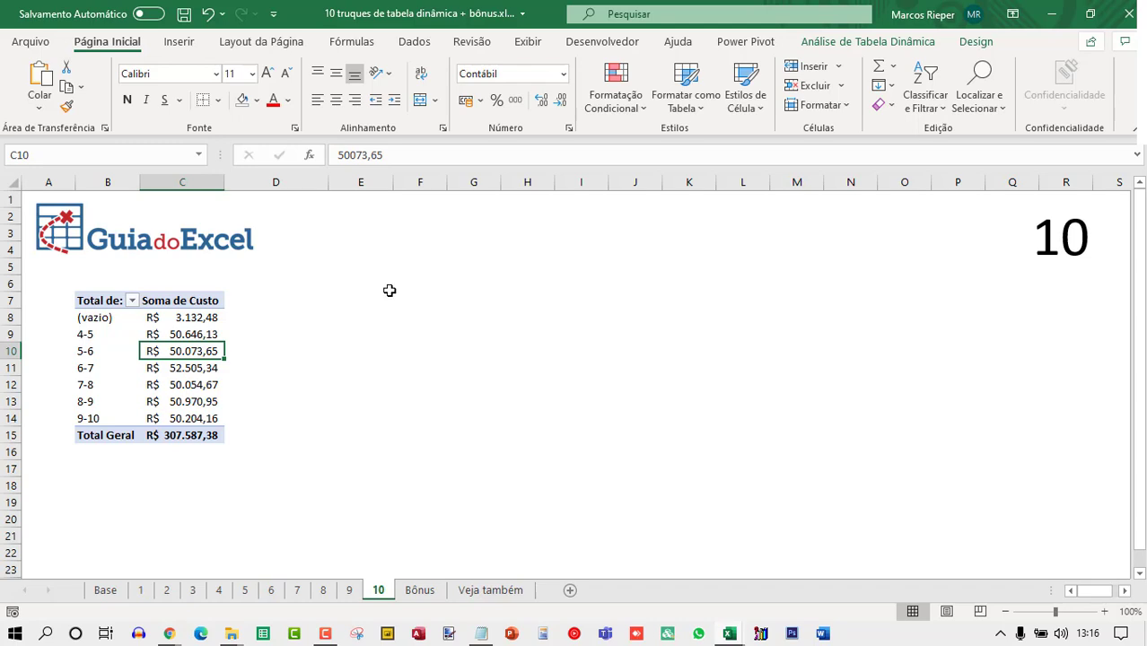
left_click(170, 330)
mouse_move(204, 317)
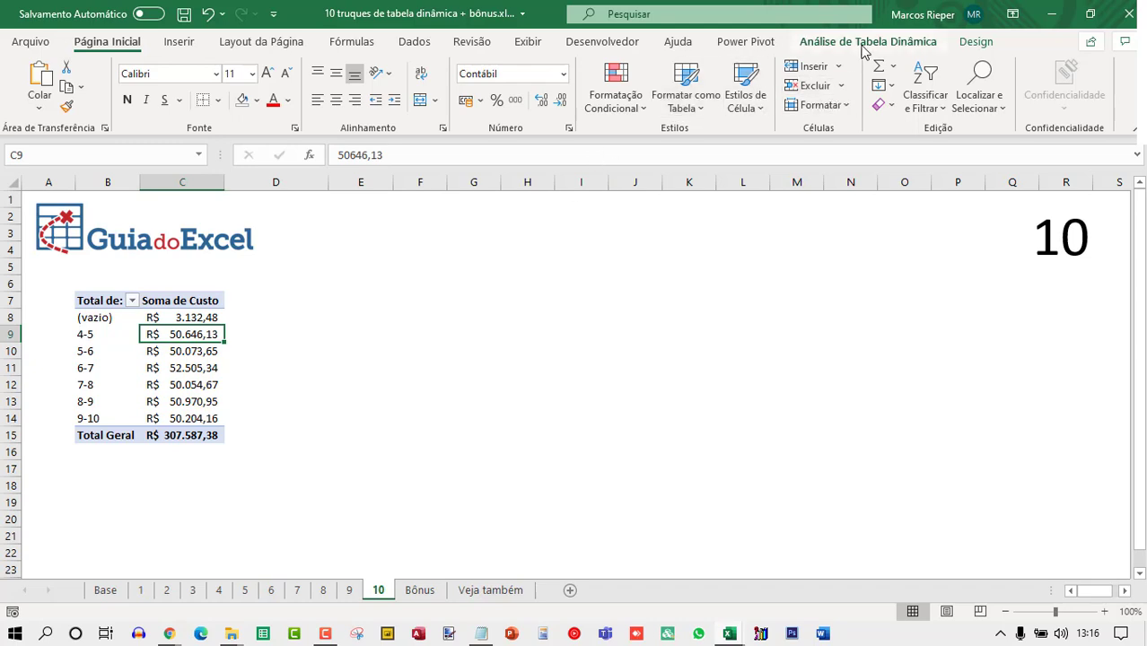
left_click(897, 43)
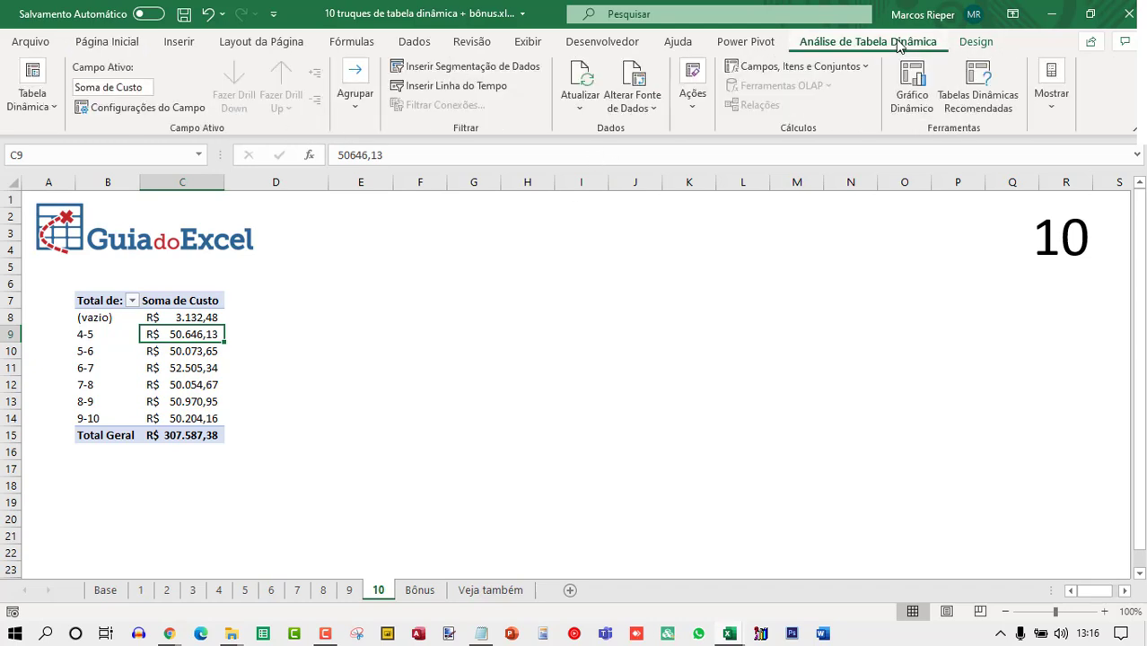
left_click(808, 66)
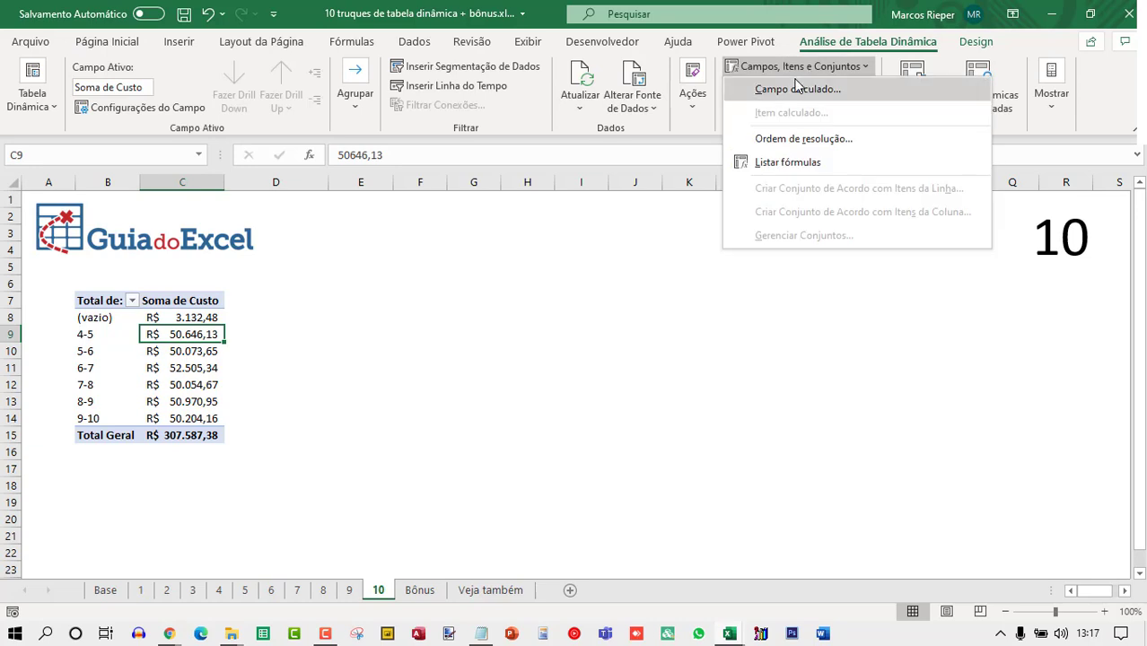
left_click(788, 89)
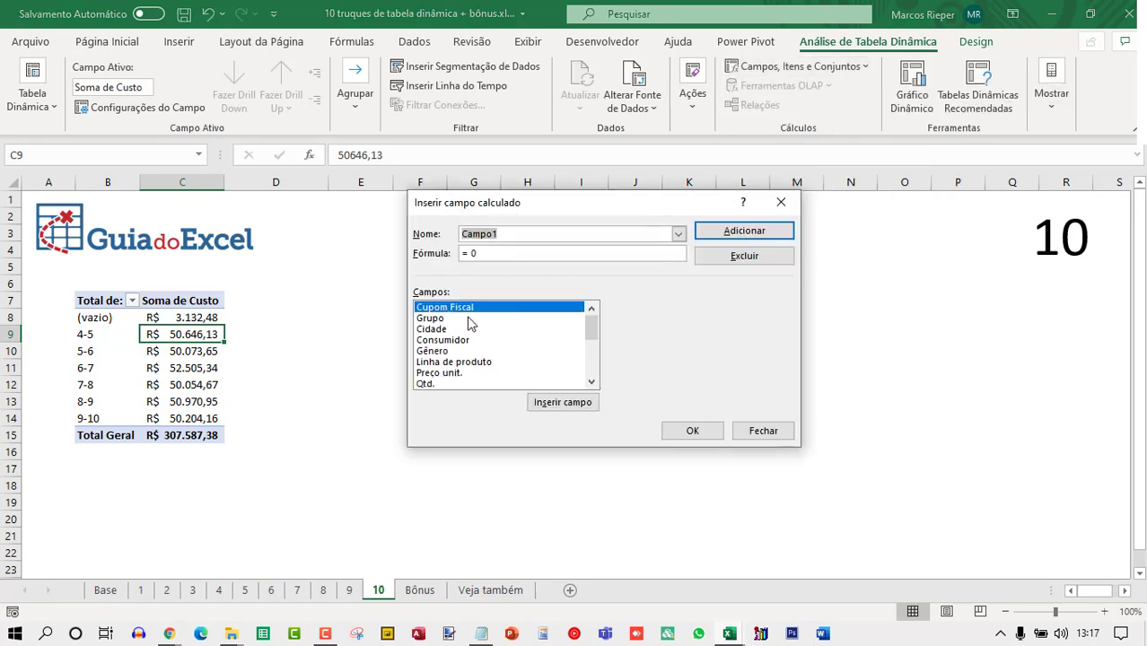
left_click(494, 254)
key("BackSpace")
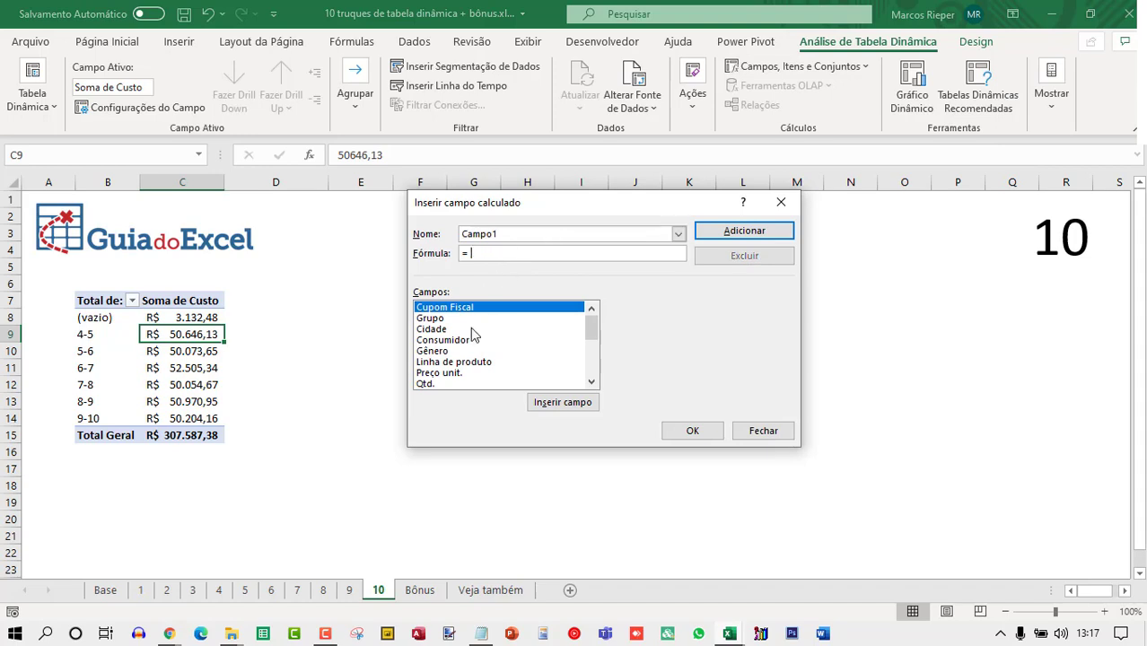
left_click(471, 329)
key("Down")
key("Down")
key("Down")
key("Down")
key("Down")
key("Down")
key("Down")
key("Down")
key("Down")
key("Down")
key("Down")
key("Down")
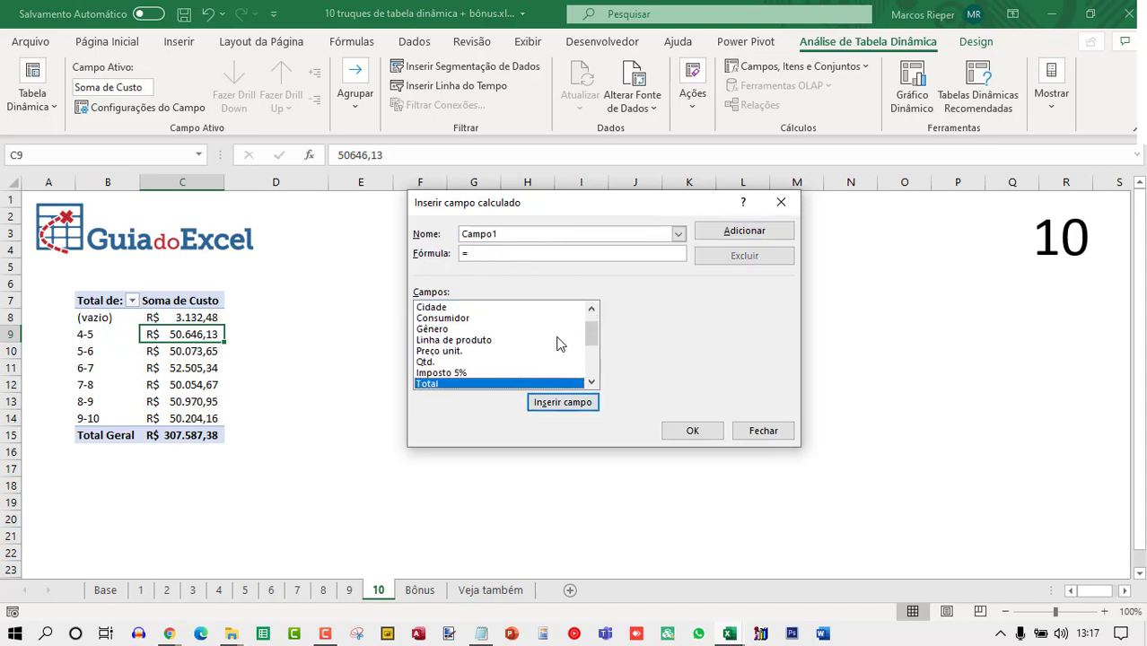
left_click(435, 373)
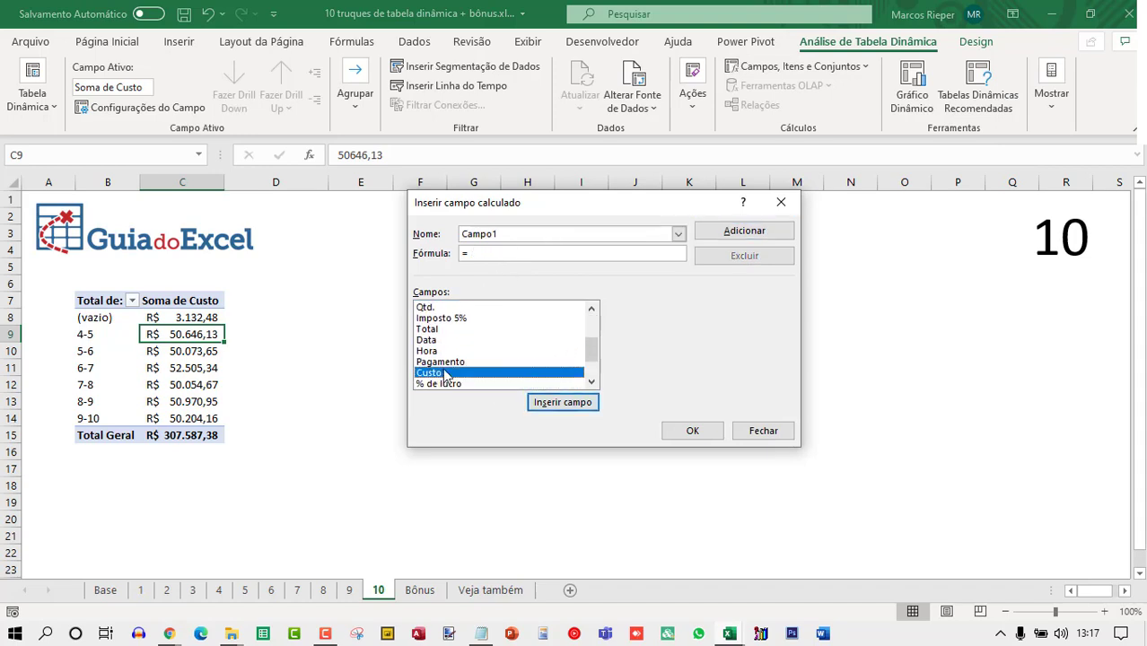
double_click(434, 373)
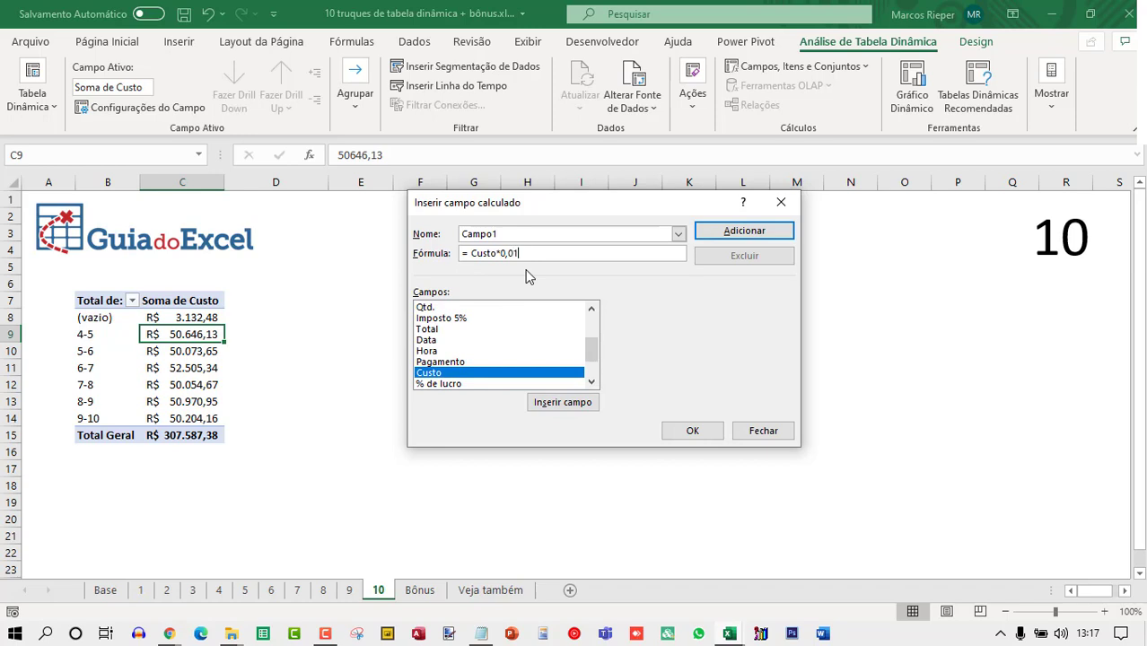
Name the calculated field Comissão and add it to the pivot table.
double_click(517, 235)
type("C")
left_click(689, 429)
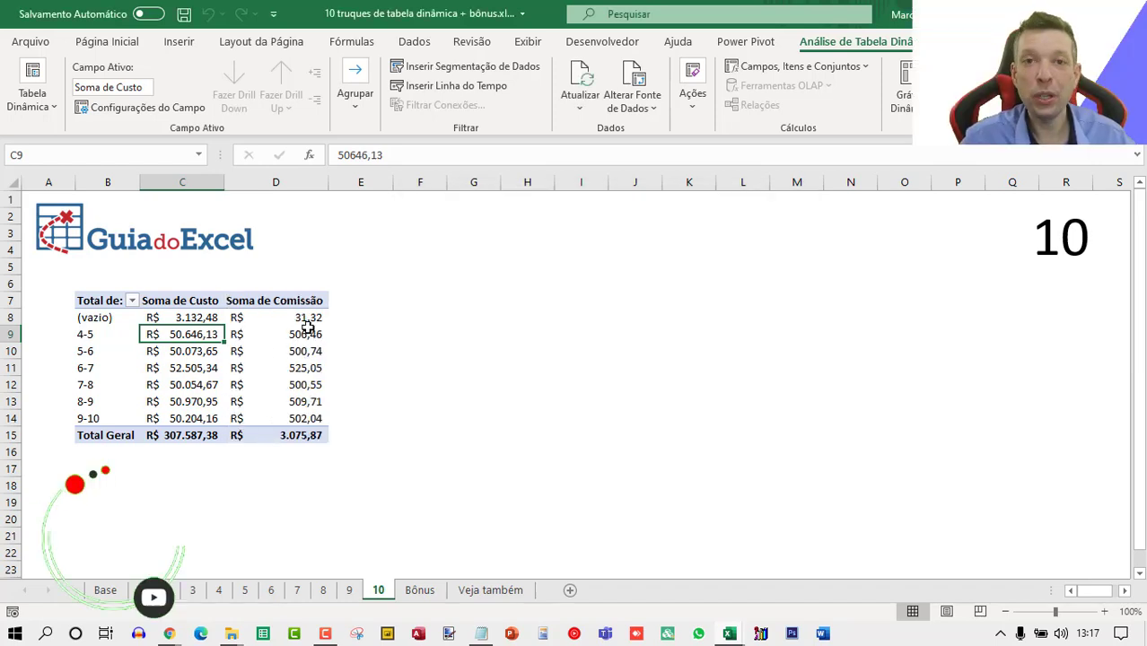
left_click(162, 317)
left_click(264, 319)
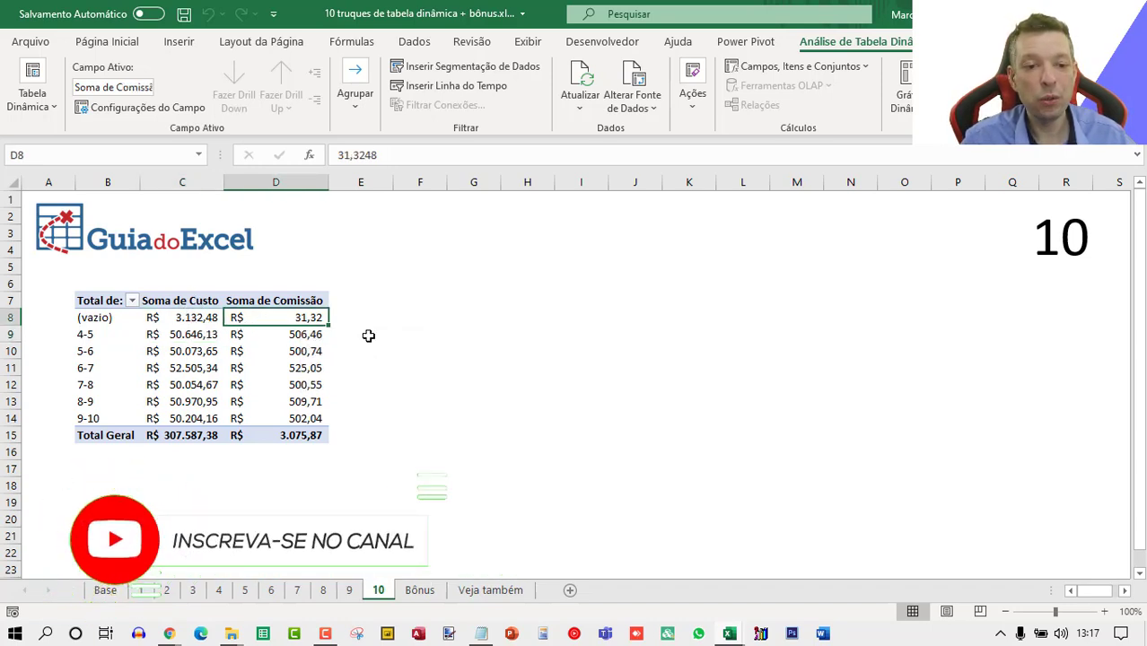
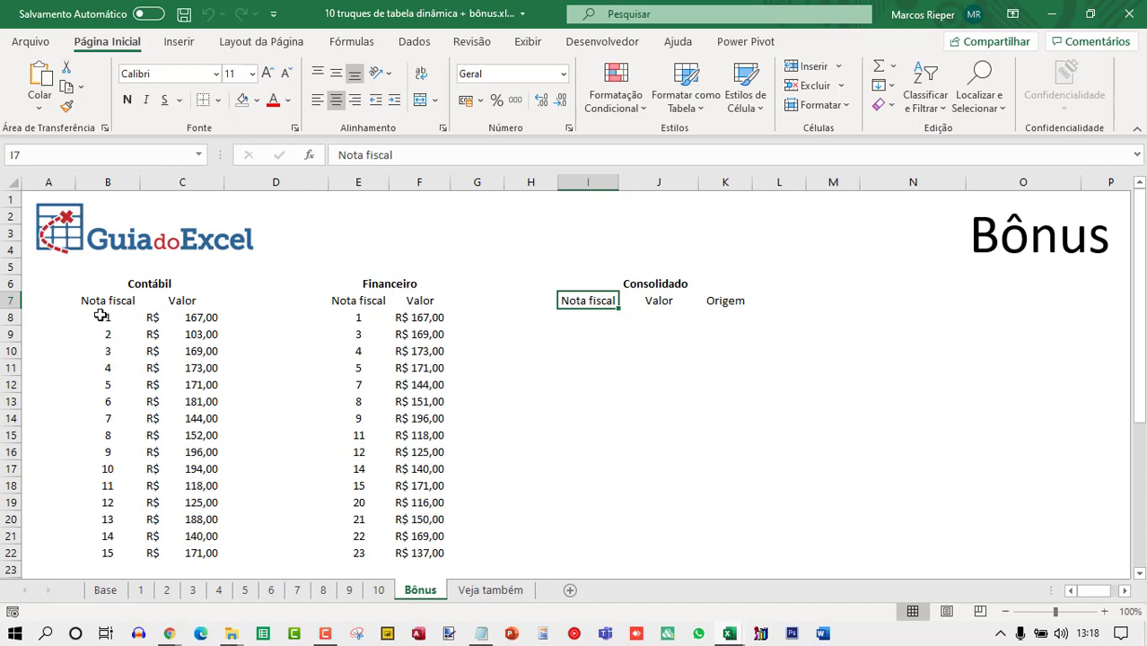
Examine the Contábil and Financeiro invoice lists and the empty Consolidado table on the Bônus sheet.
left_click_drag(101, 316, 105, 551)
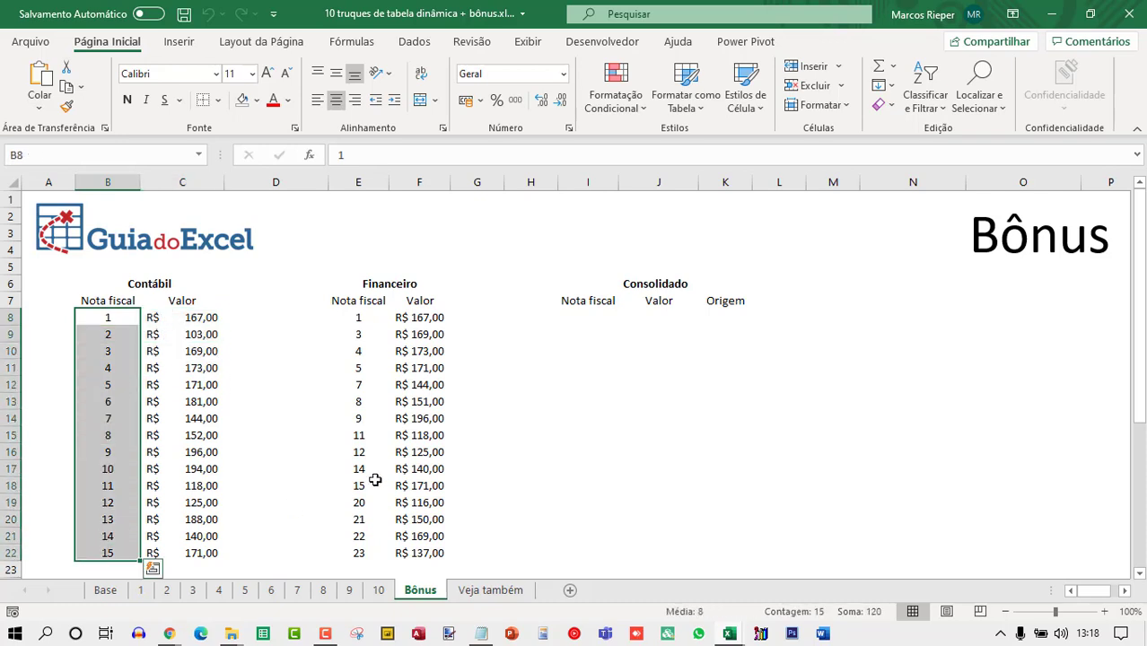
left_click_drag(359, 318, 340, 553)
left_click_drag(190, 321, 192, 553)
left_click_drag(417, 318, 401, 525)
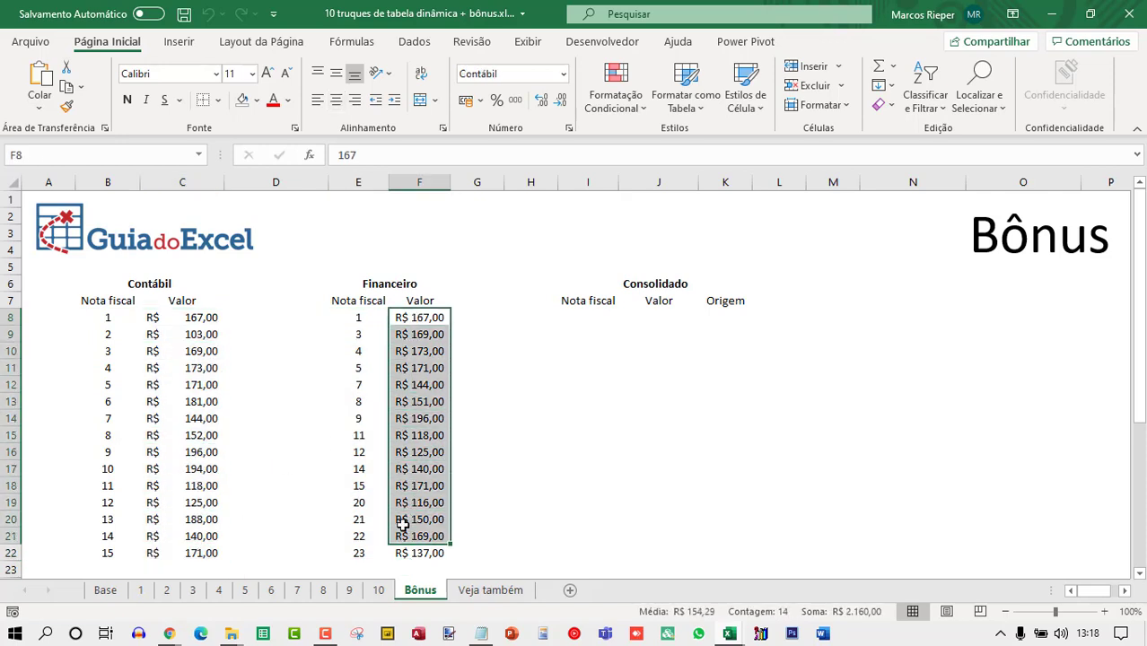
left_click(341, 415)
left_click(129, 388)
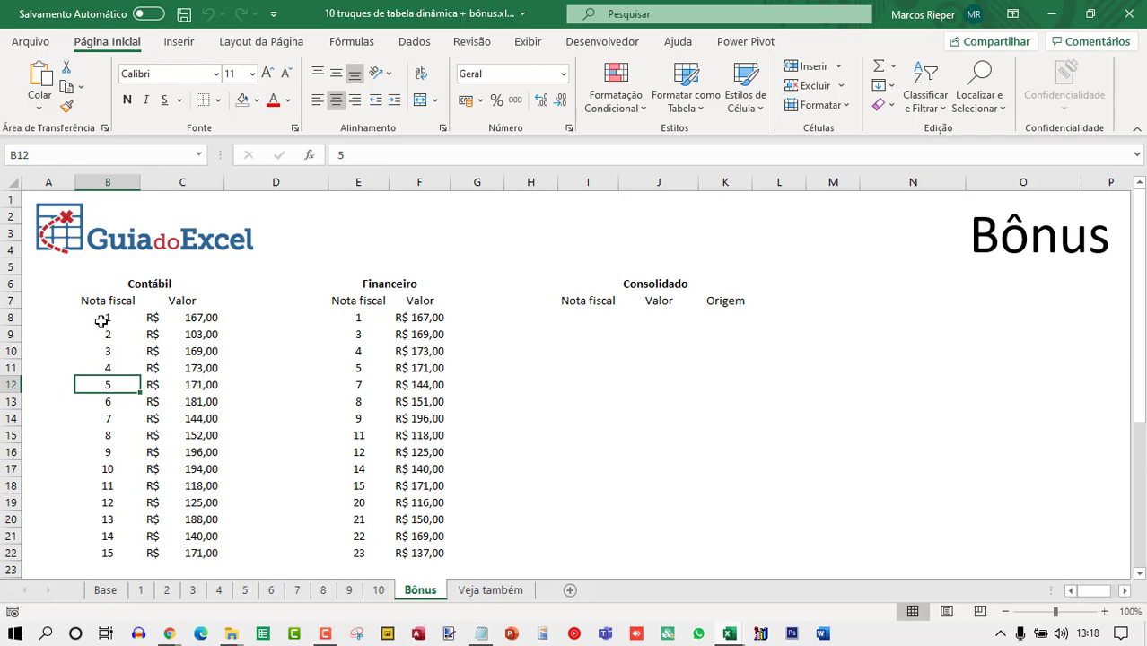
left_click_drag(213, 300, 202, 550)
left_click_drag(332, 284, 435, 553)
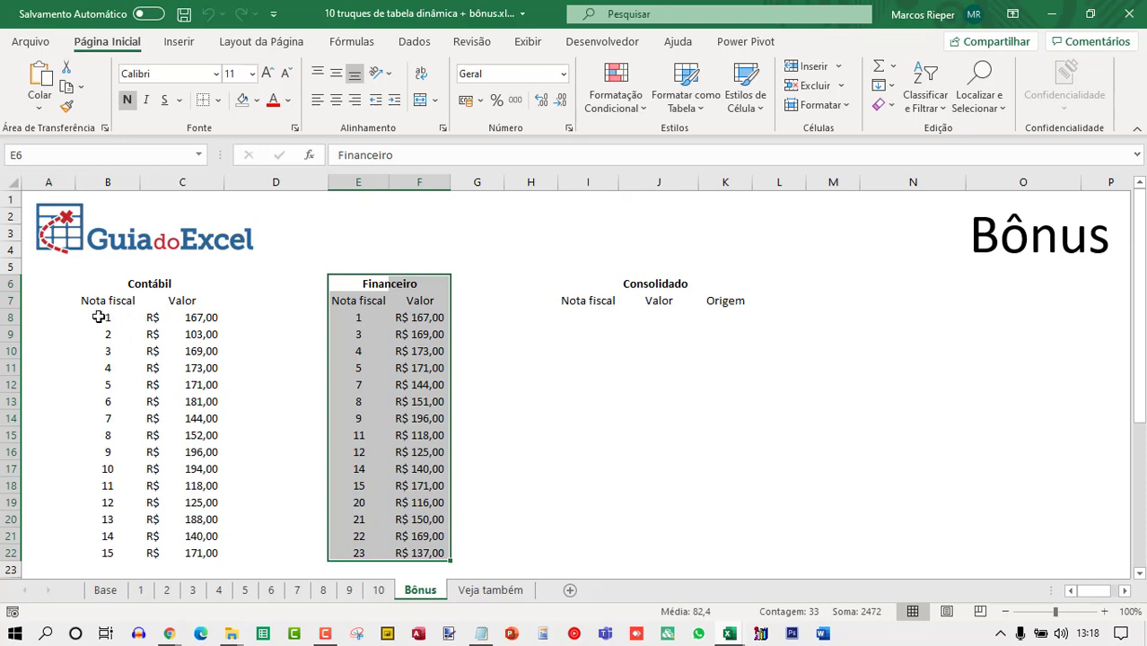
Copy the Contábil invoice numbers and values into the Consolidado table starting at I8.
left_click_drag(110, 318, 105, 544)
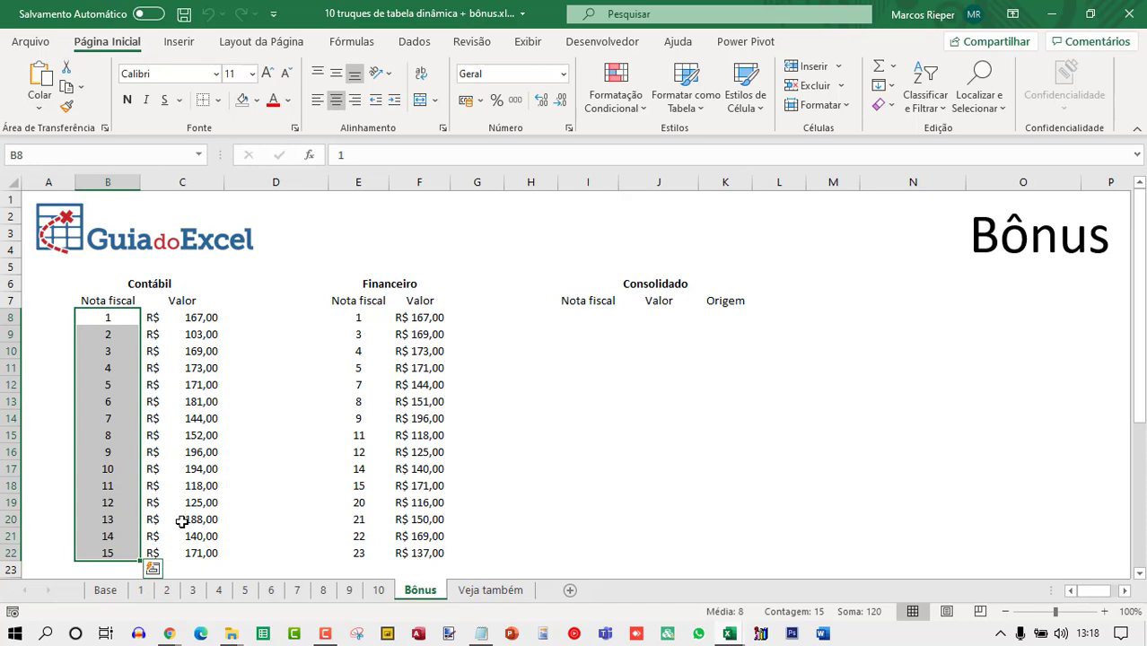
key("shift+Right")
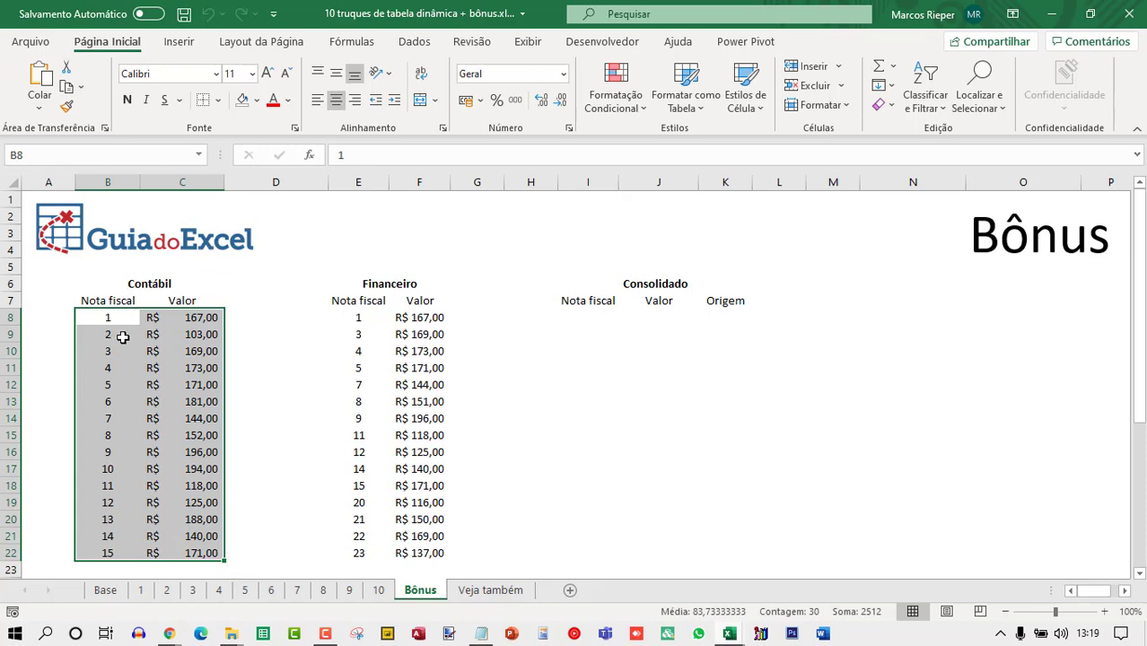
key("ctrl+c")
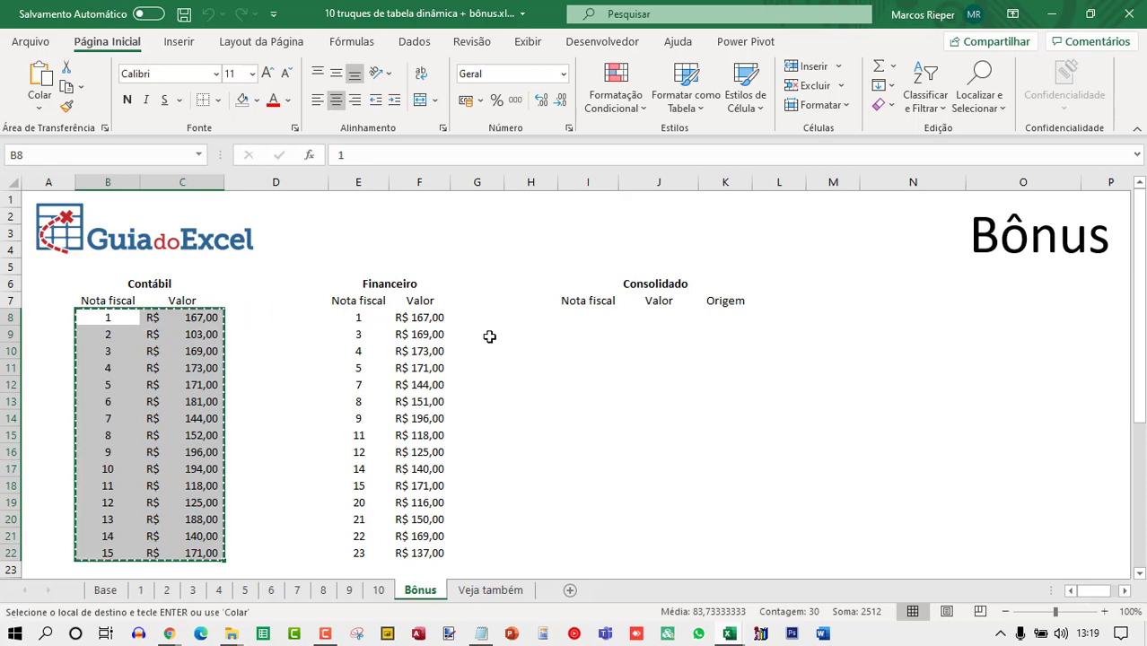
left_click(575, 323)
right_click(596, 316)
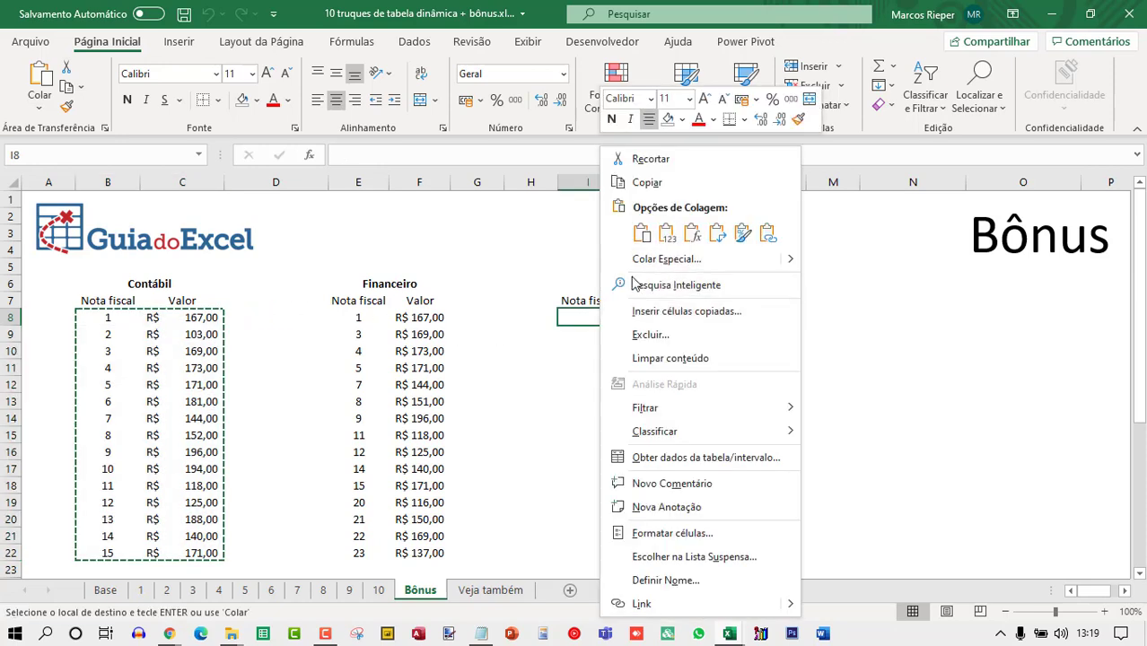
left_click(665, 237)
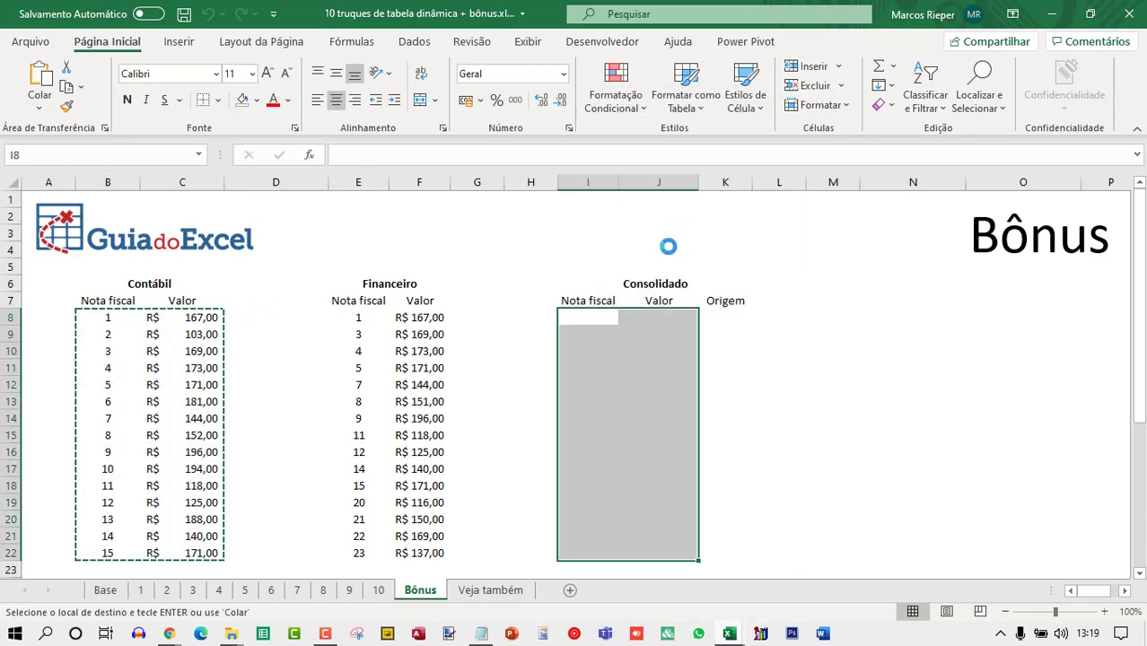
Fill the Origem column with Contábil for every copied Contábil row.
left_click(710, 313)
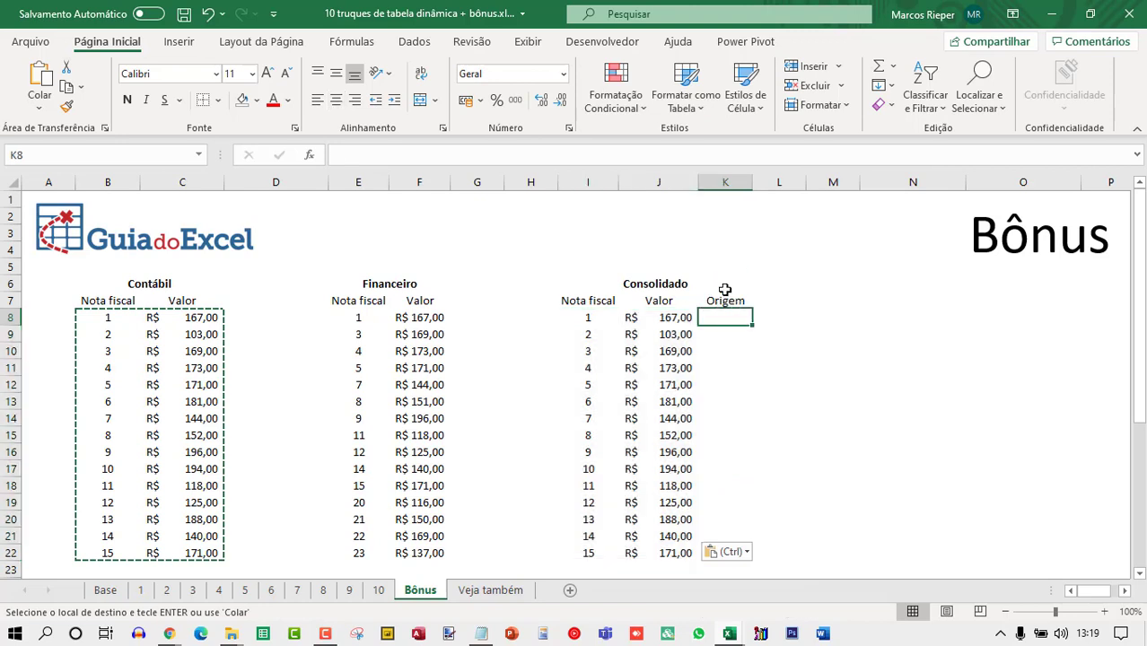
type("Contábil")
key("Return")
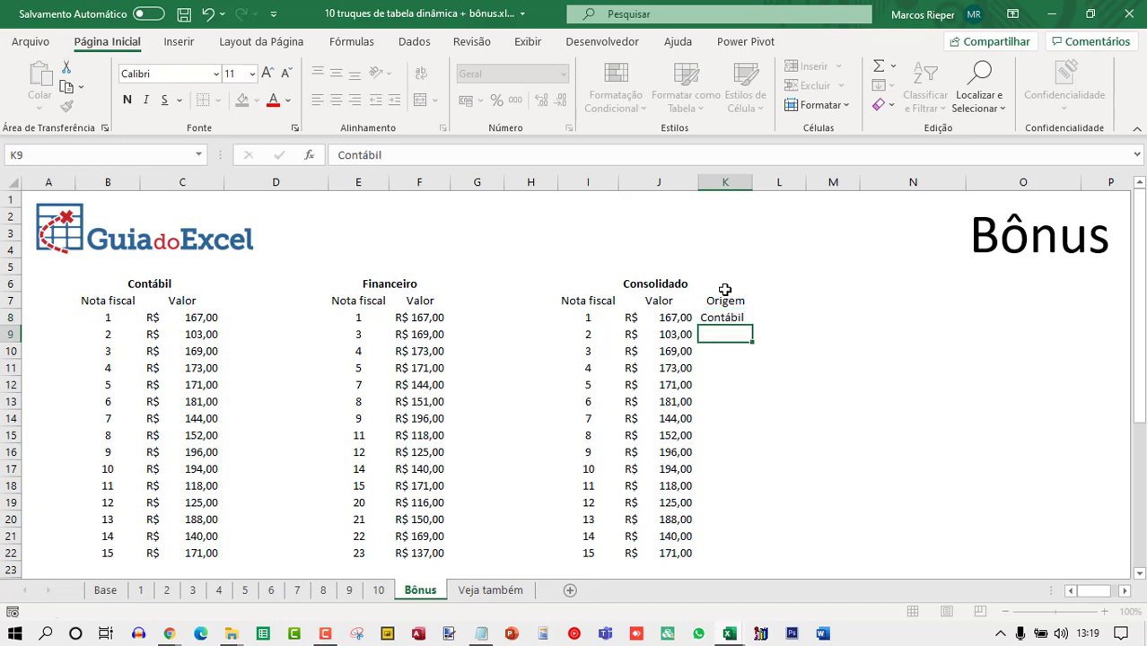
key("Up")
key("ctrl+c")
key("Left")
key("ctrl+Down")
key("Right")
key("ctrl+shift+Up")
key("ctrl+v")
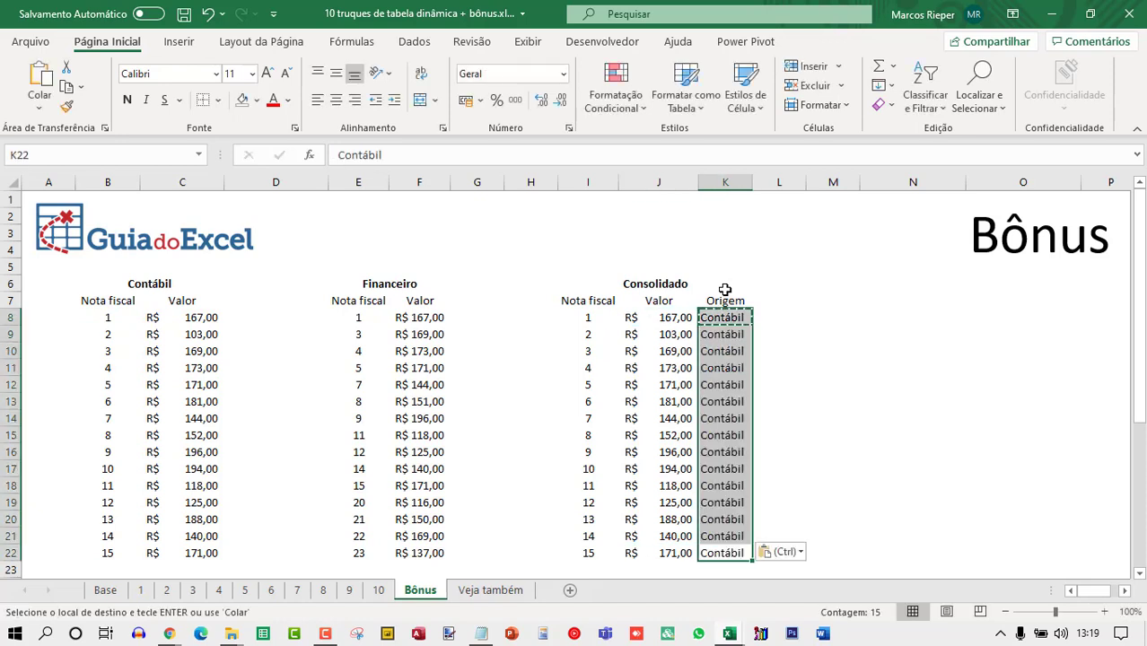
key("Escape")
Append the Financeiro invoice numbers and values below the Contábil rows in the Consolidado table.
left_click(591, 339)
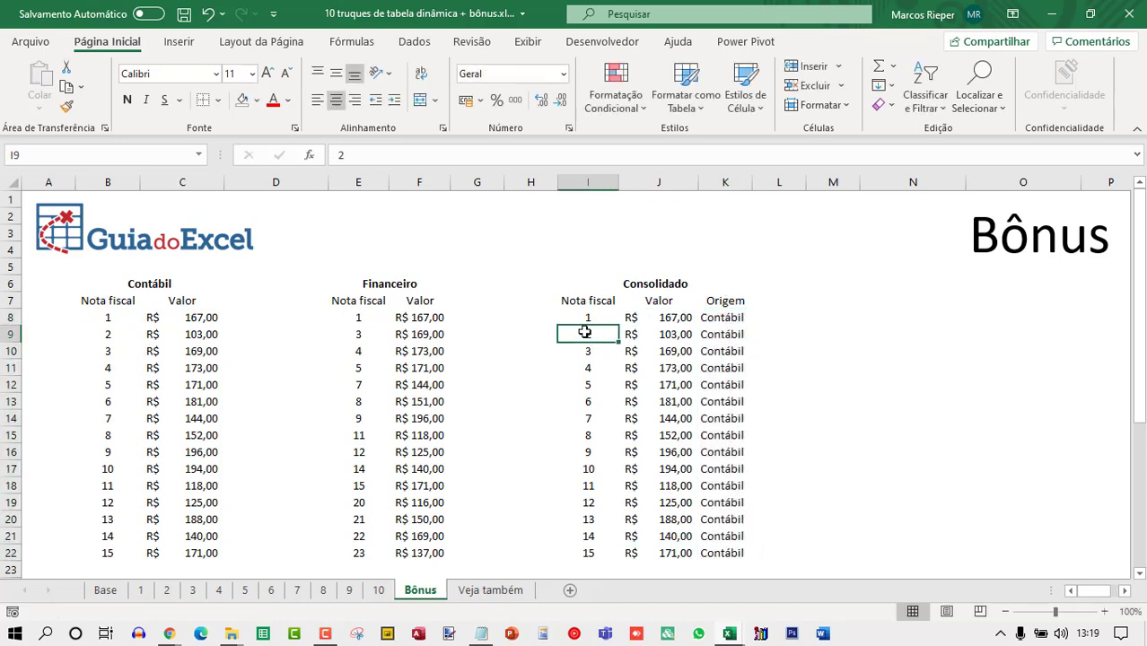
left_click(364, 321)
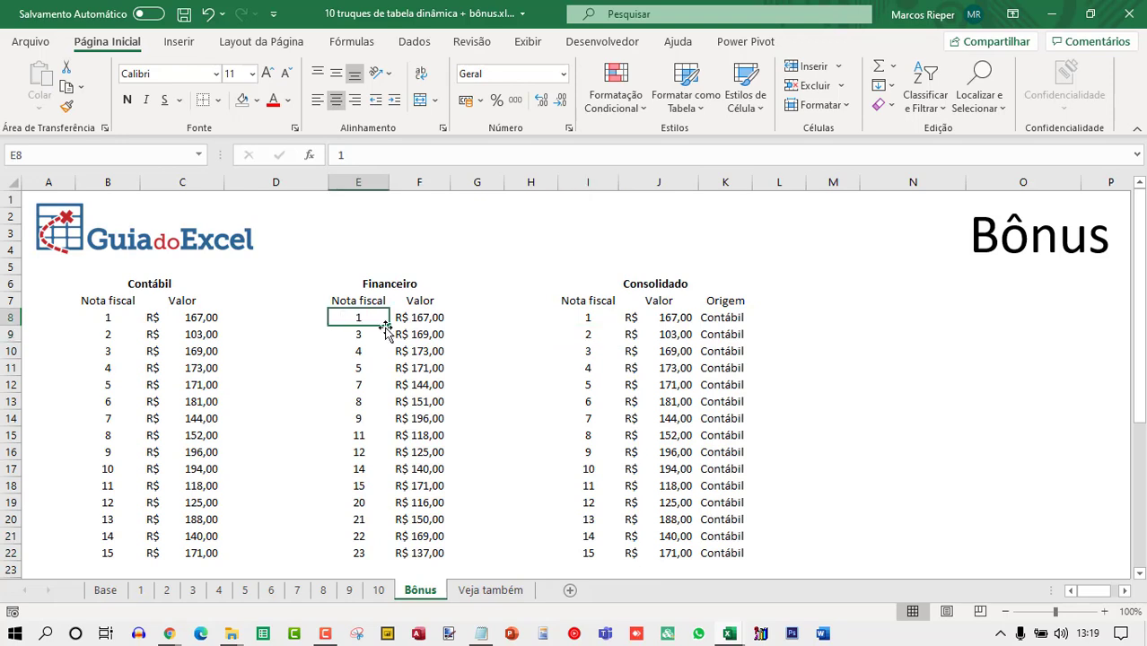
key("ctrl+shift+Down")
key("ctrl+shift+Right")
key("ctrl+c")
scroll(665, 421, "down", 2)
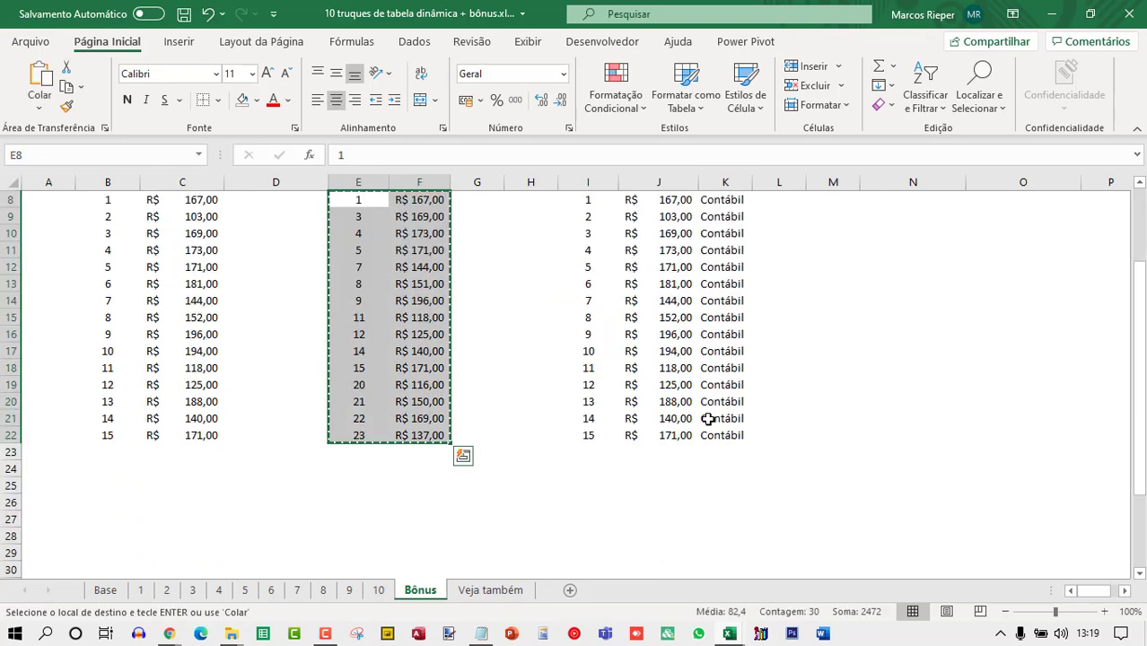
right_click(590, 450)
left_click(633, 233)
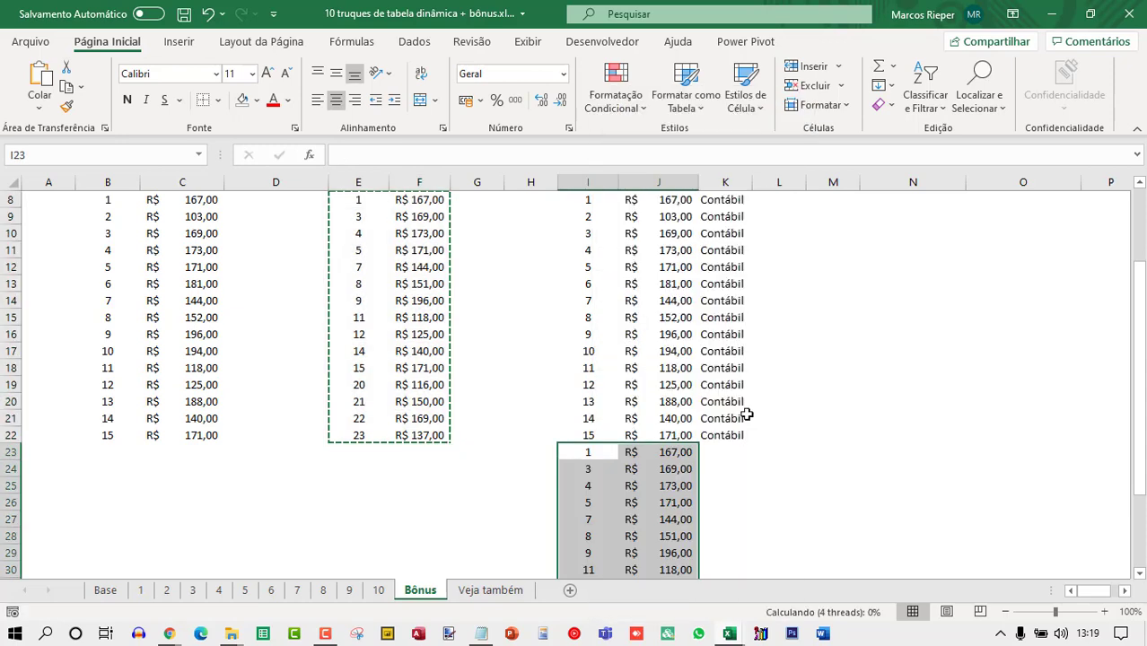
key("Escape")
Fill the Origem column with Financeiro for every appended Financeiro row.
left_click(728, 452)
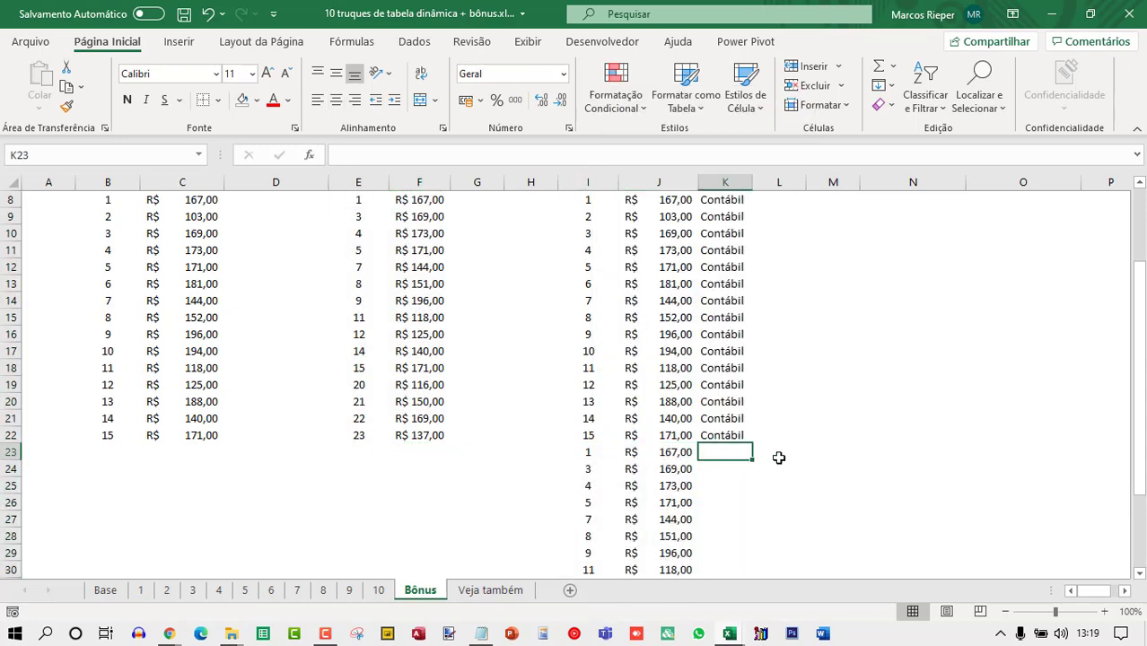
type("Financeiro")
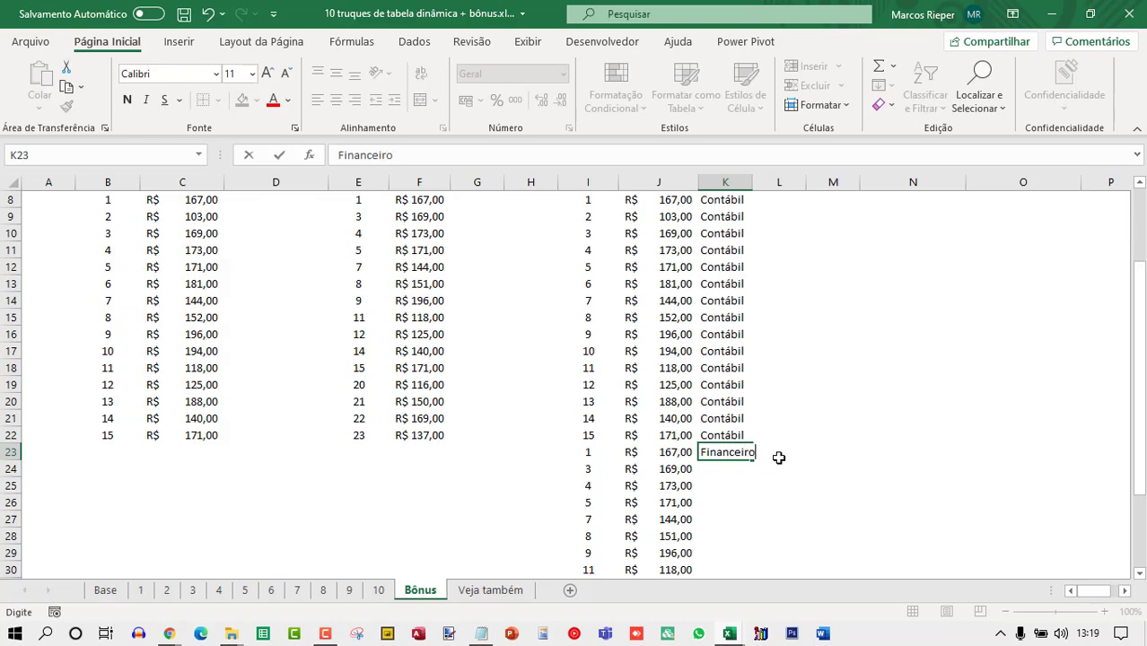
key("ctrl+Return")
key("ctrl+c")
key("Left")
key("ctrl+Down")
key("Right")
key("ctrl+shift+Up")
key("ctrl+v")
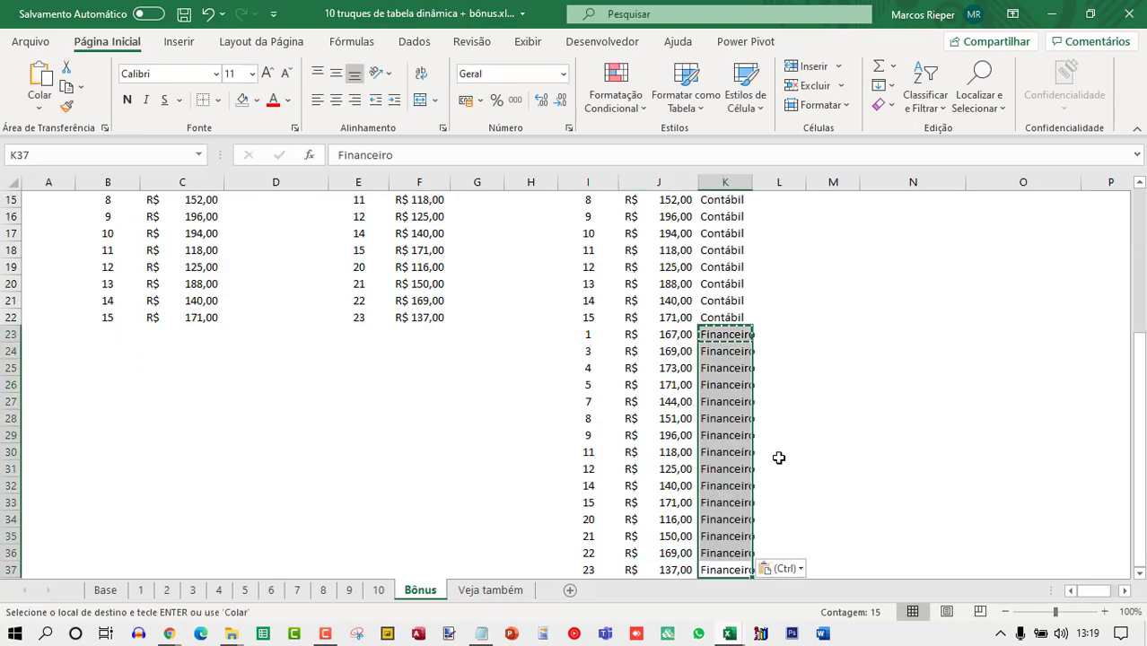
key("Escape")
scroll(778, 456, "up", 5)
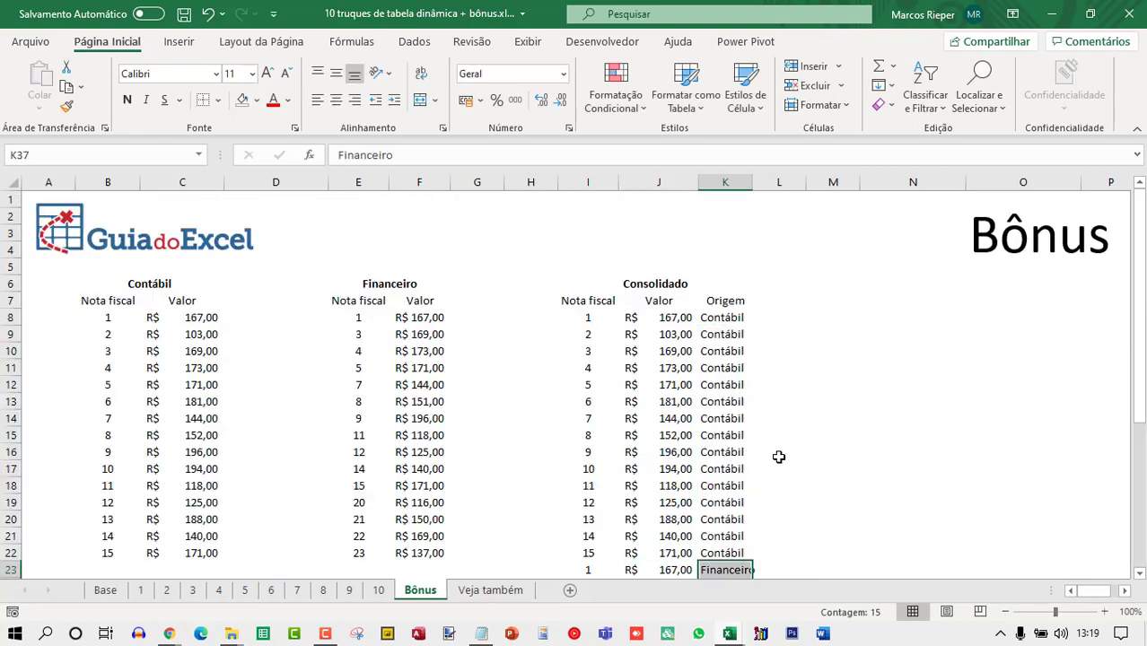
left_click(707, 334)
left_click(582, 333)
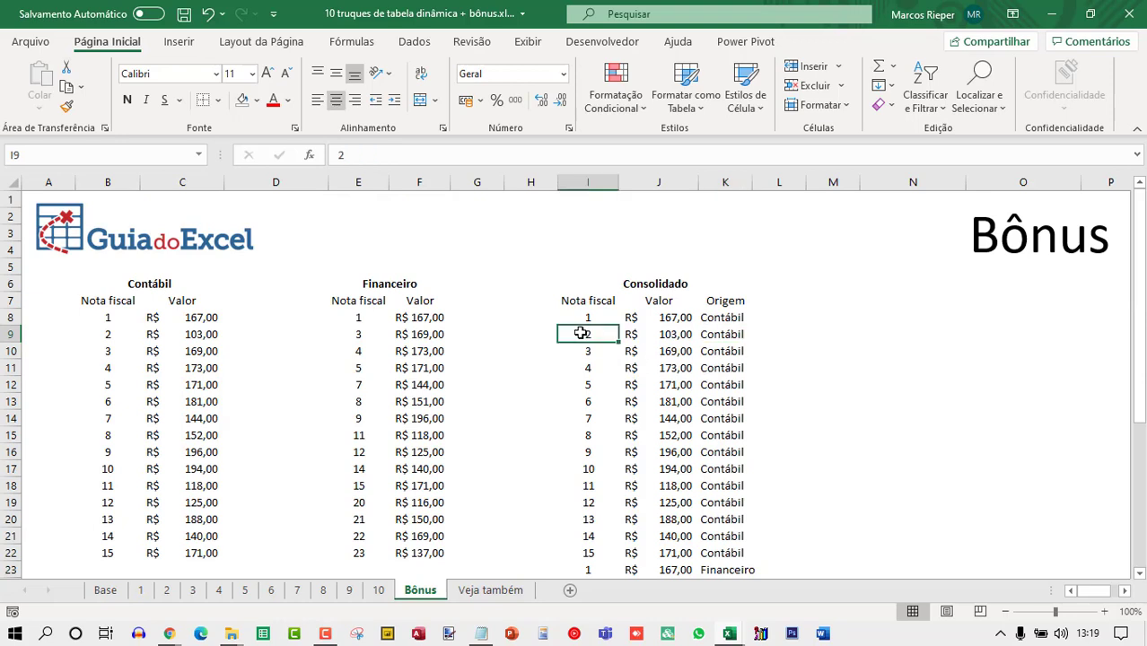
left_click(639, 322)
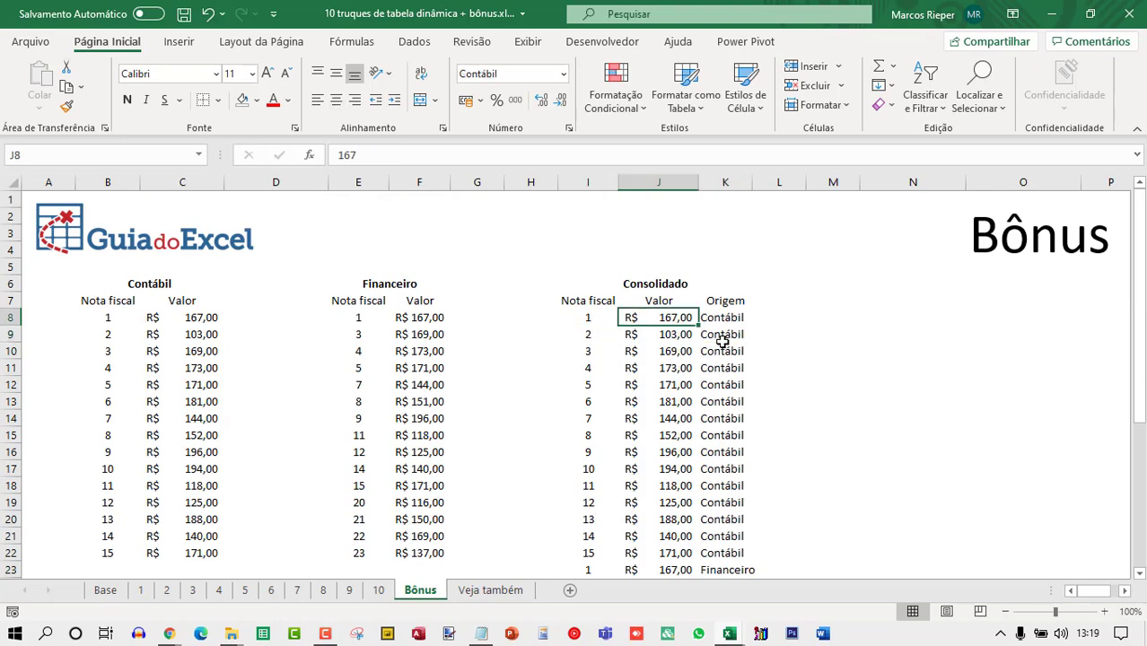
left_click(822, 288)
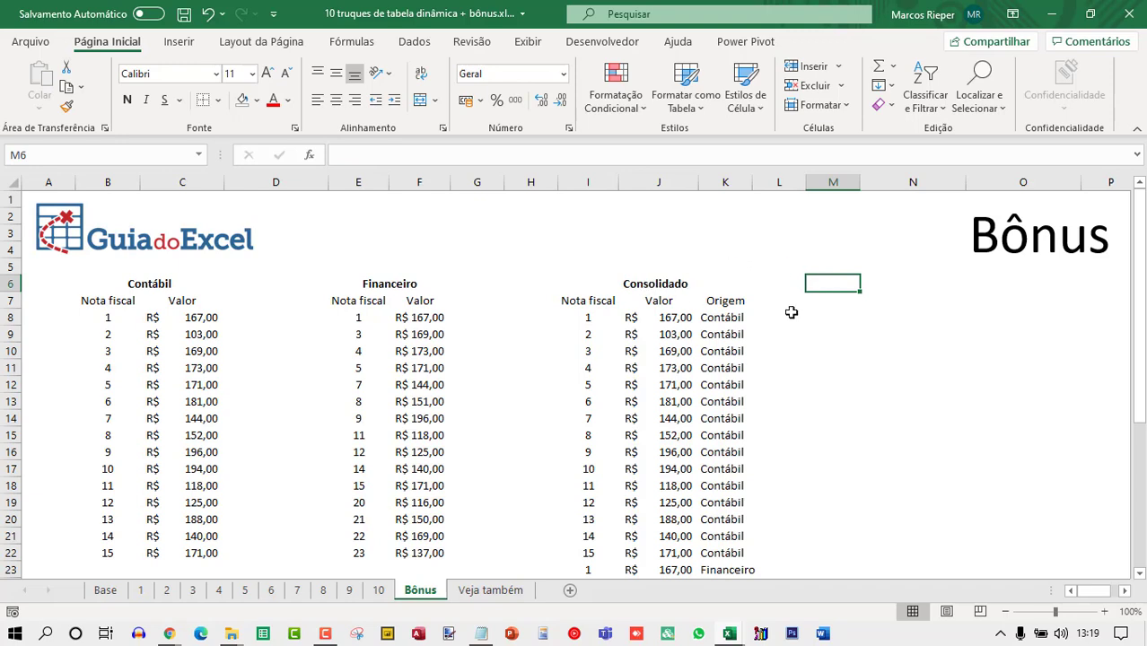
Insert a pivot table at M7 on the existing sheet, using the whole Consolidado table from I7 as the source range.
left_click(847, 295)
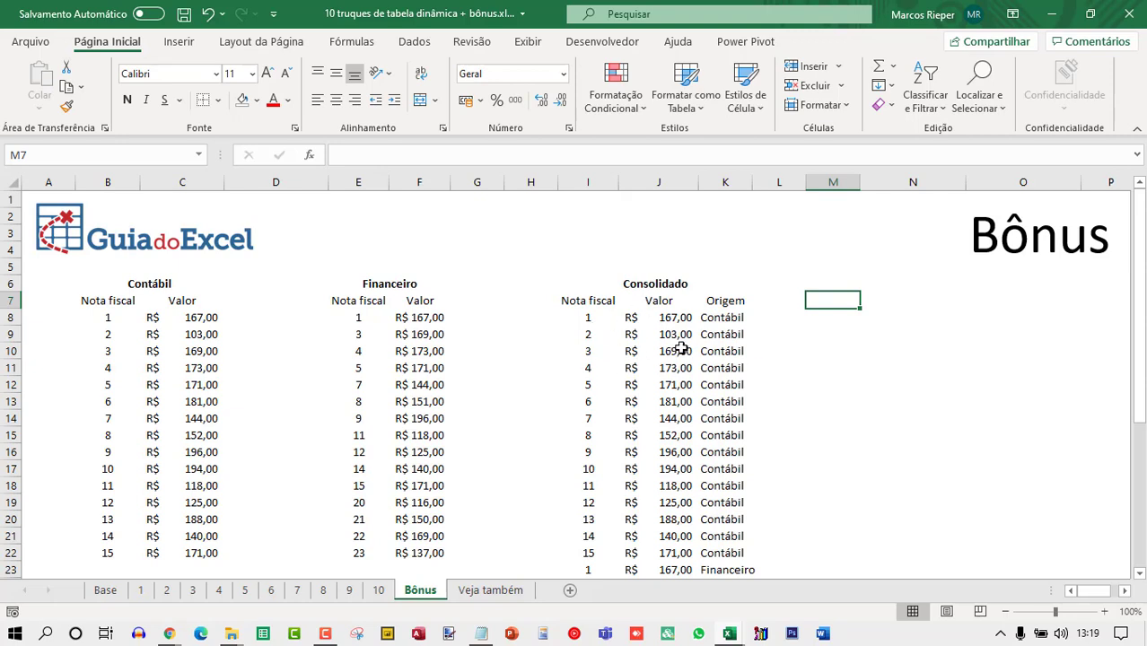
left_click(179, 41)
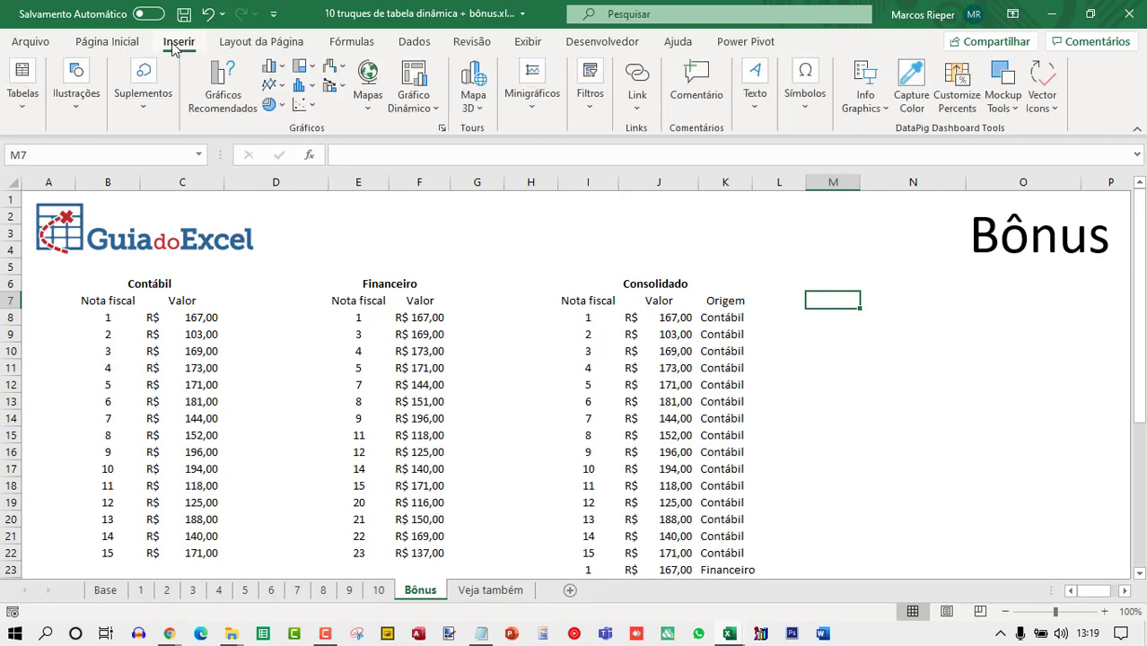
left_click(23, 85)
left_click(25, 178)
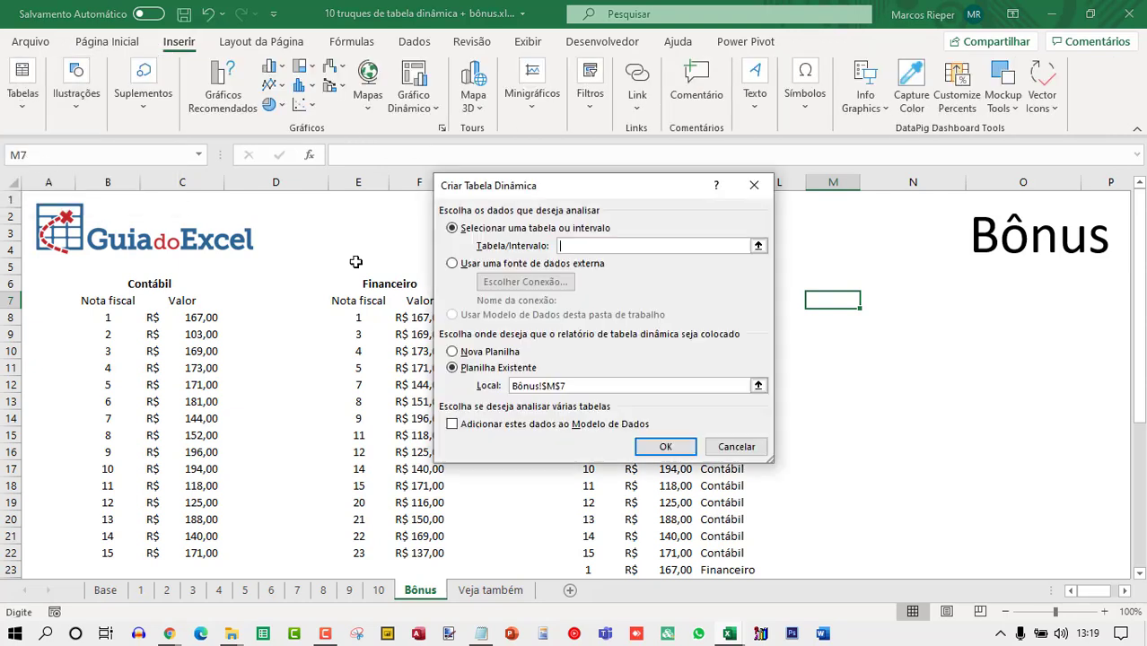
left_click_drag(599, 186, 346, 148)
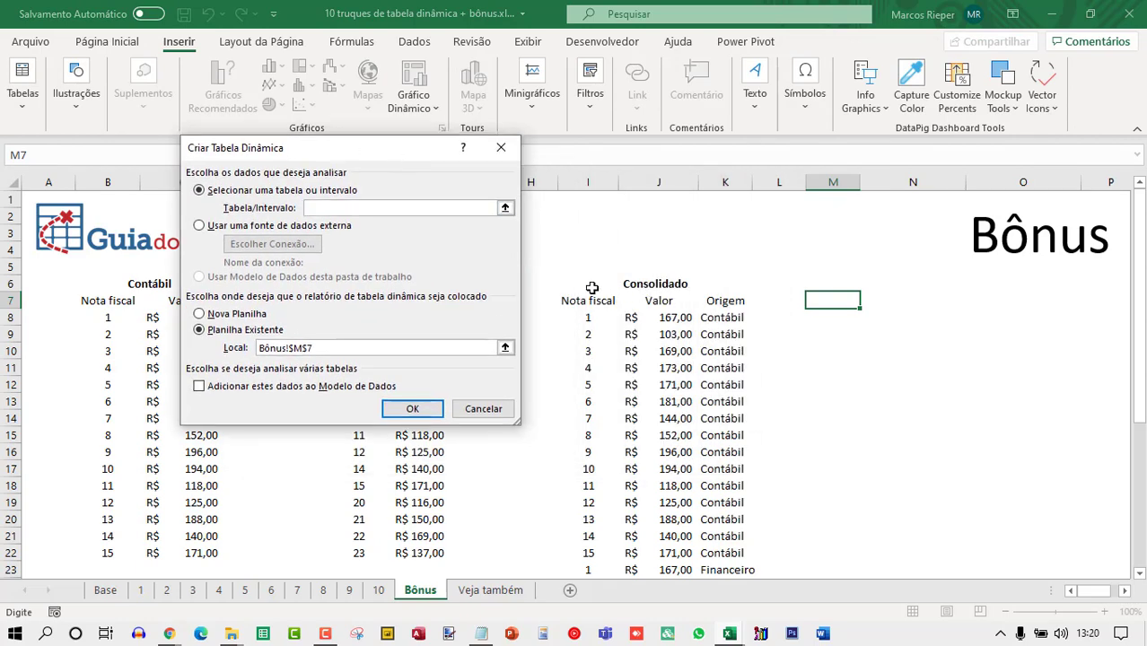
left_click_drag(591, 299, 722, 368)
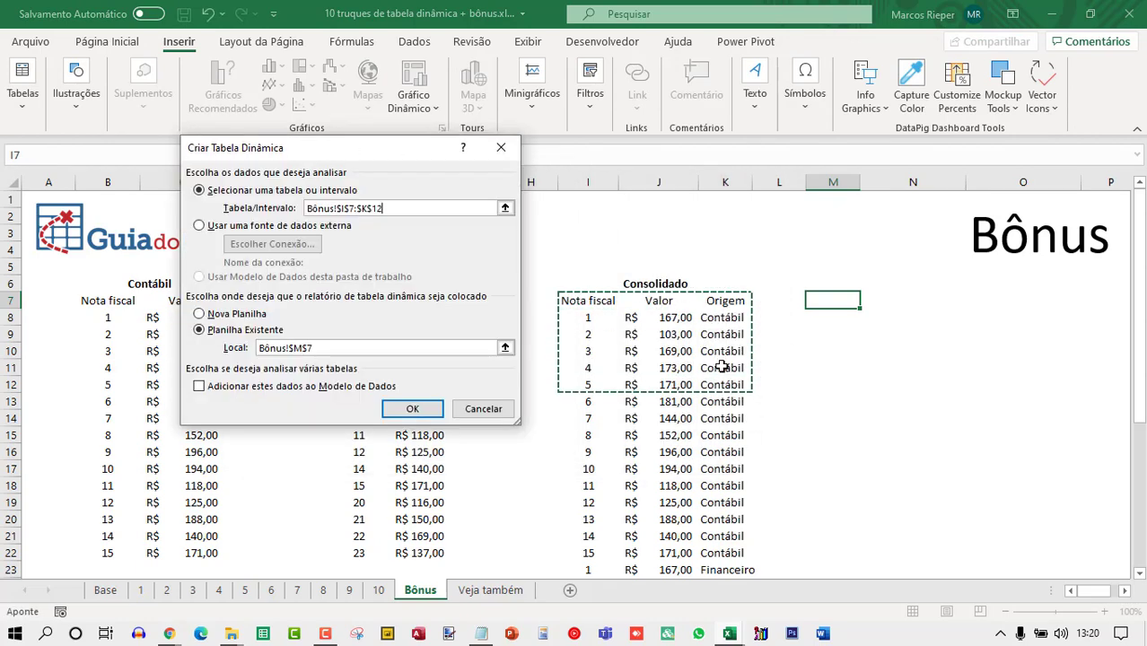
key("ctrl+shift+Down")
left_click(412, 409)
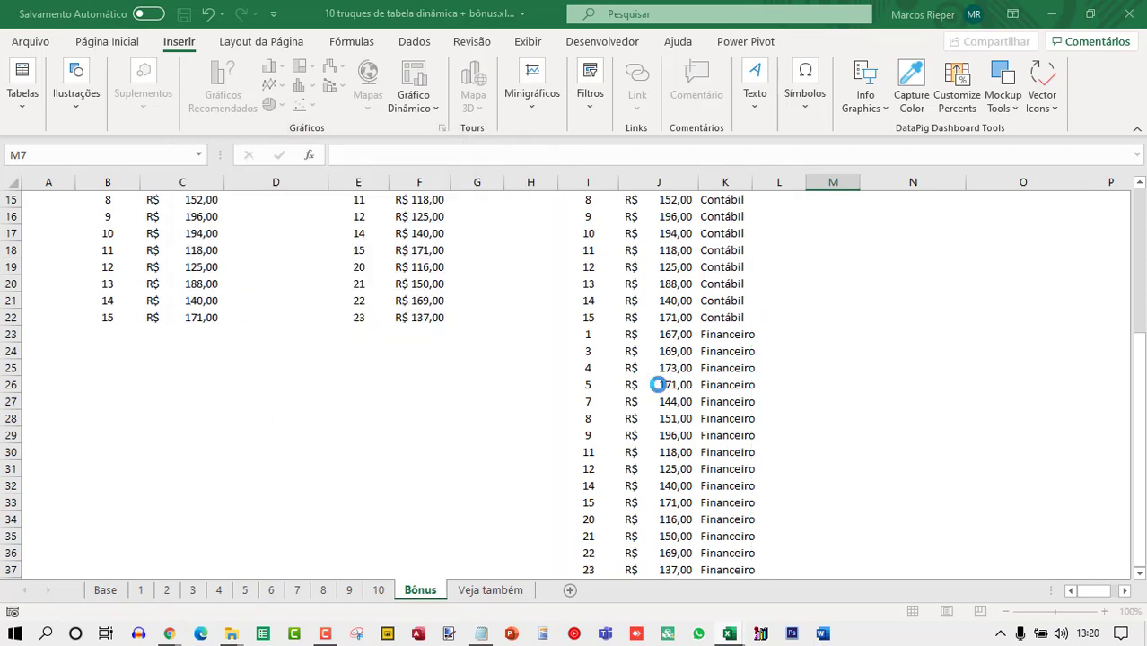
Lay out the pivot with Nota fiscal in rows, Origem in columns and the sum of Valor as values.
scroll(808, 418, "up", 5)
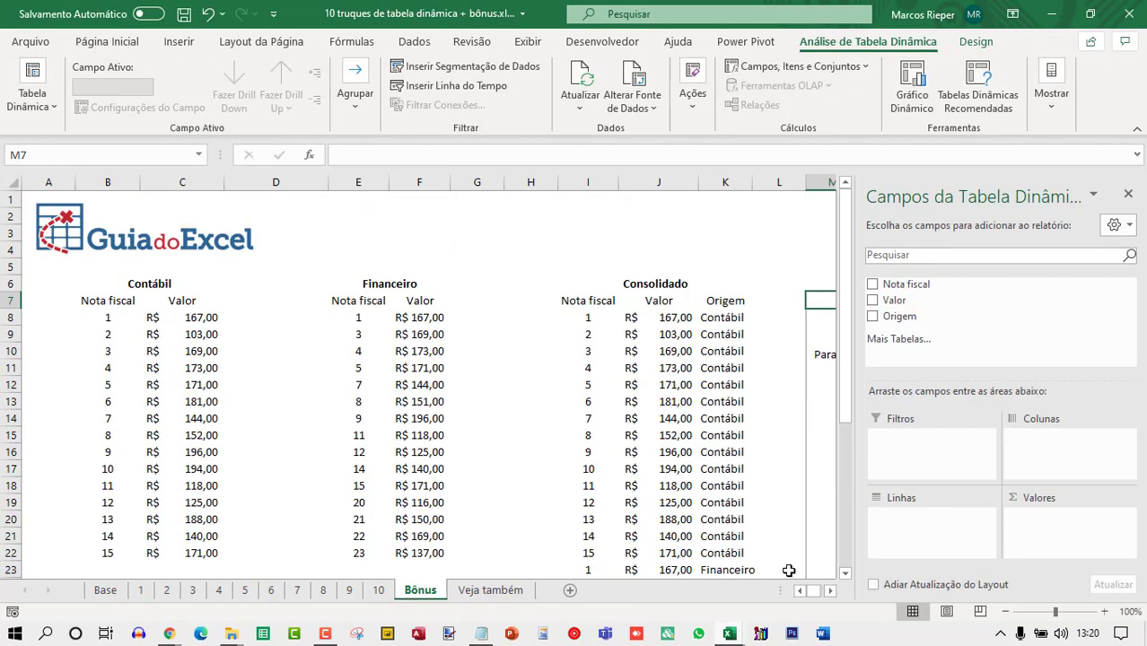
left_click(828, 593)
left_click(828, 591)
left_click(828, 592)
left_click(829, 591)
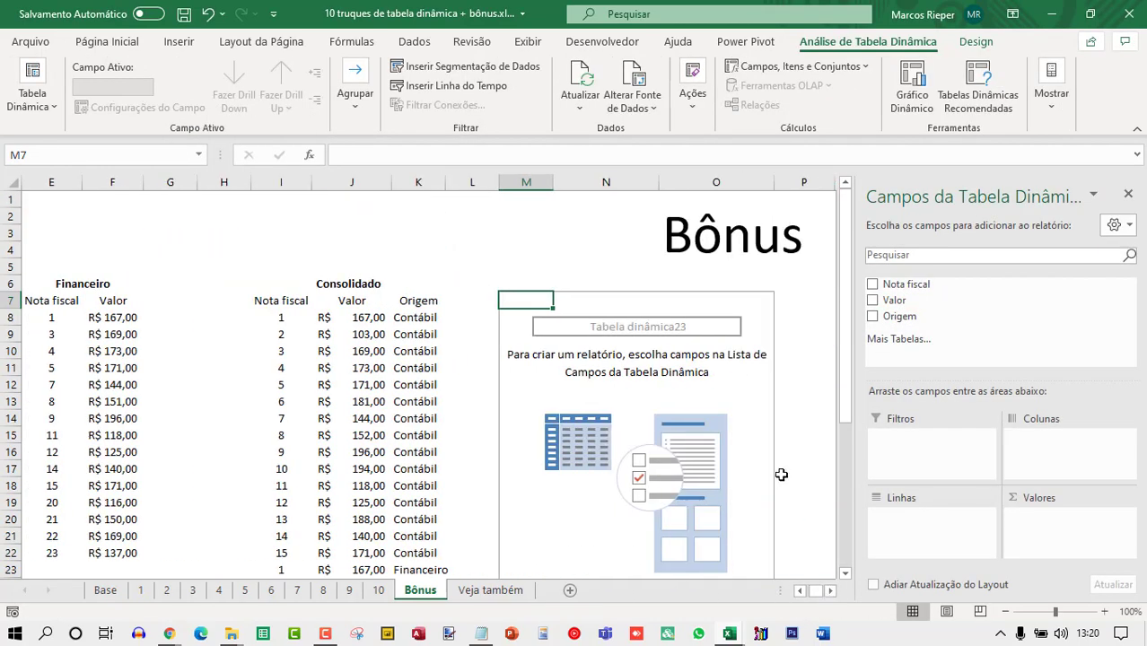
left_click(844, 572)
left_click(845, 572)
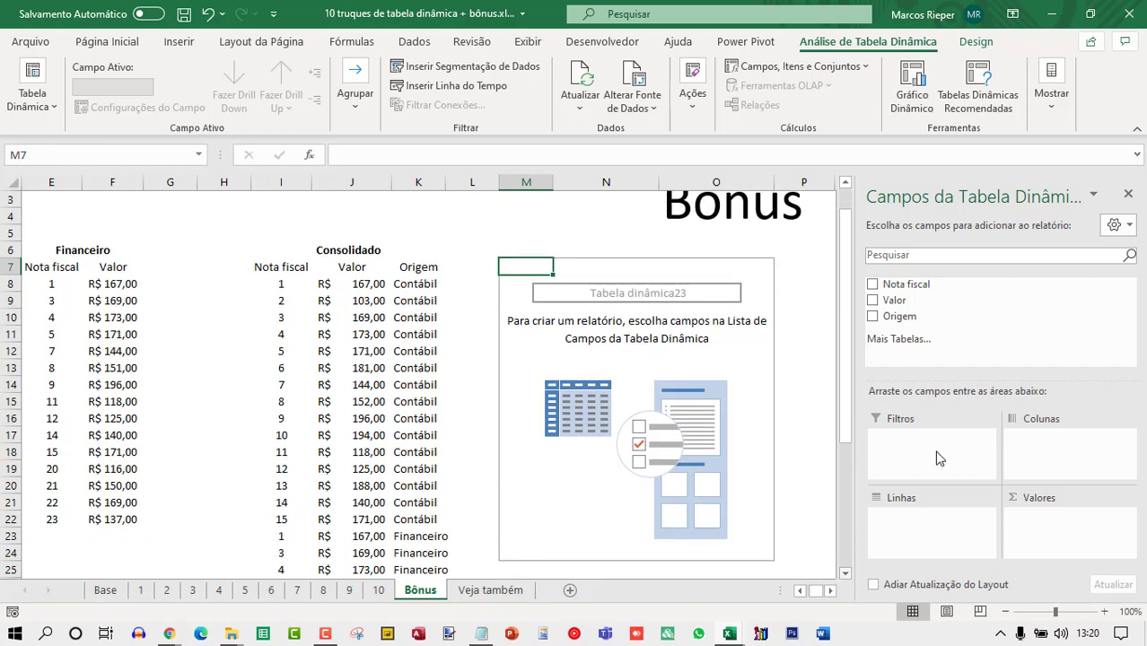
left_click_drag(902, 285, 879, 507)
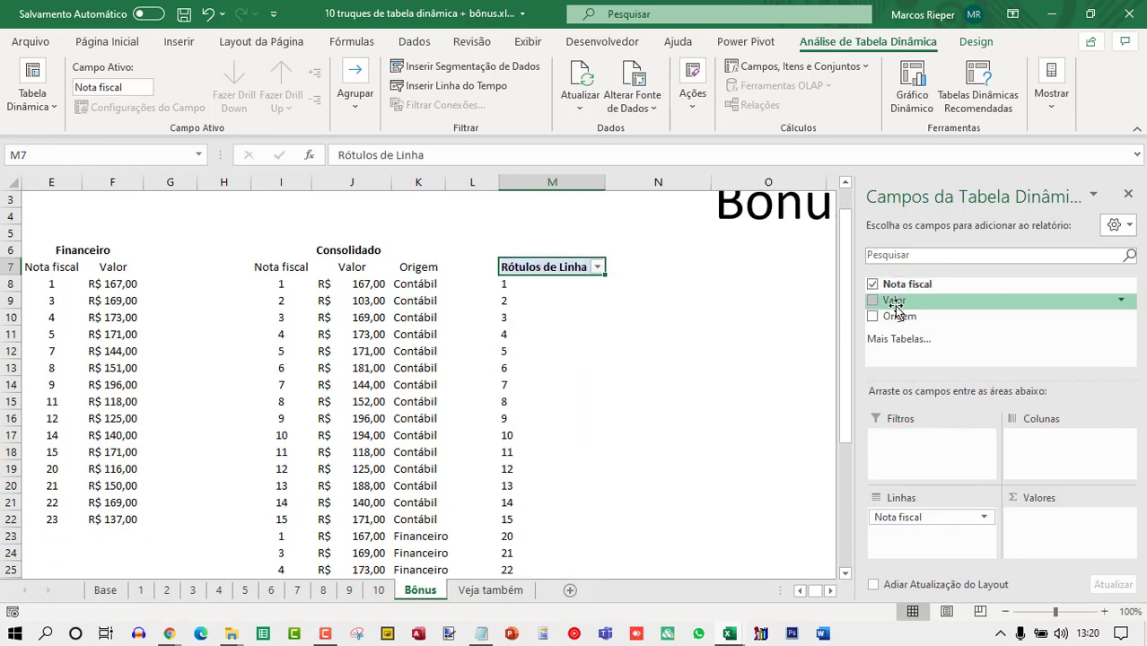
left_click_drag(895, 304, 1099, 543)
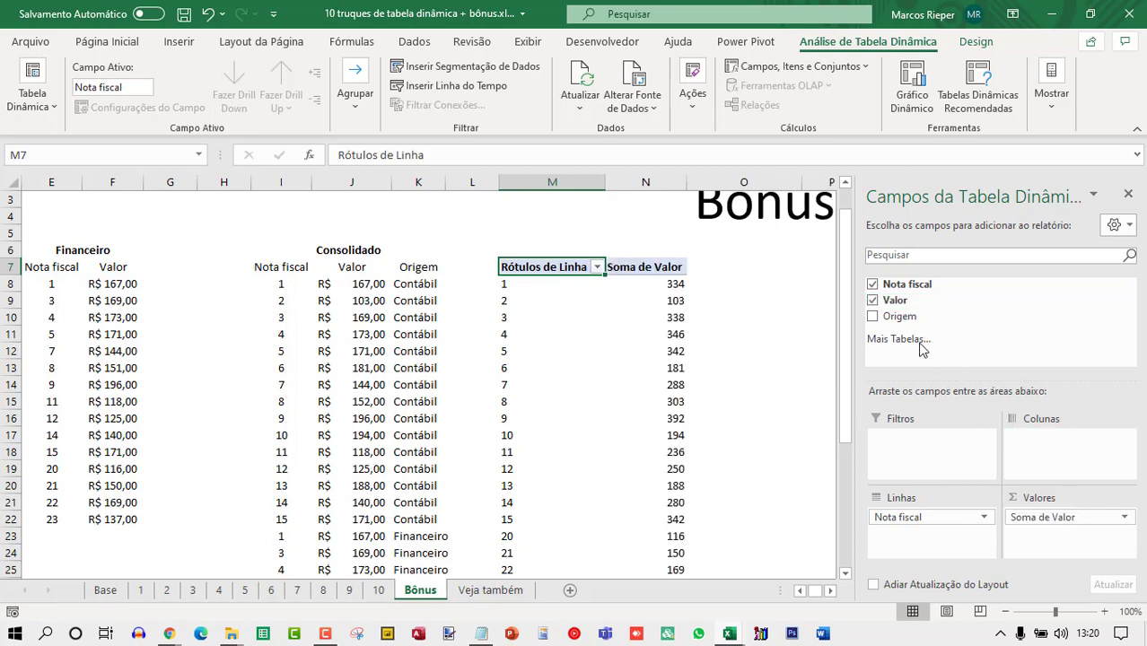
left_click_drag(902, 317, 1036, 441)
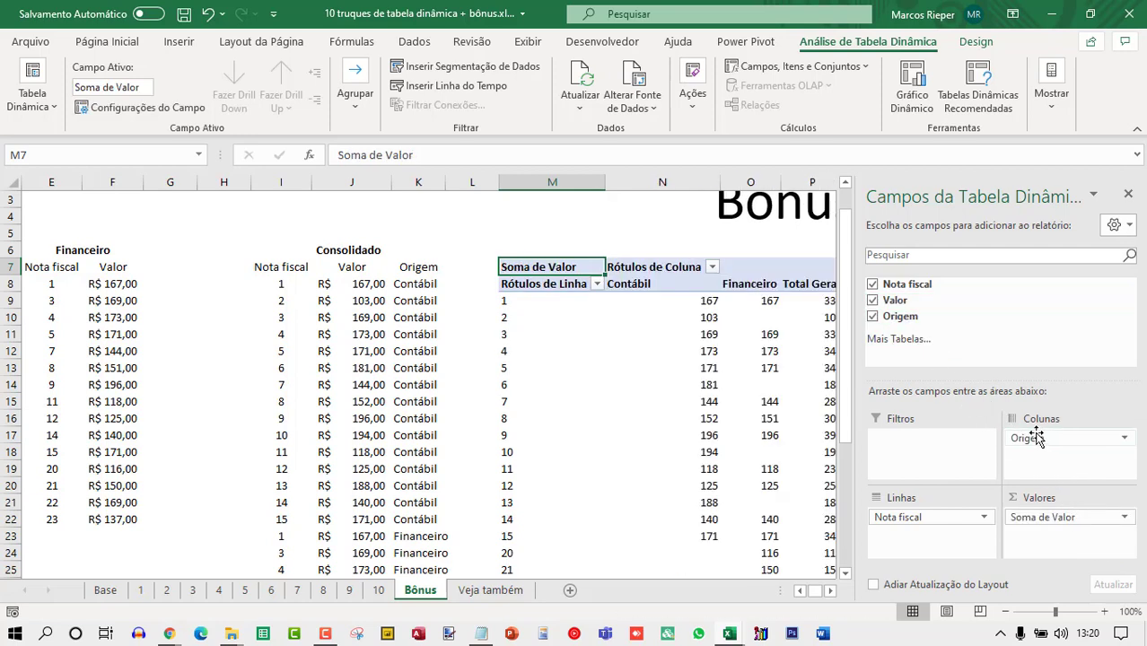
Close the pivot table field list.
left_click(1128, 194)
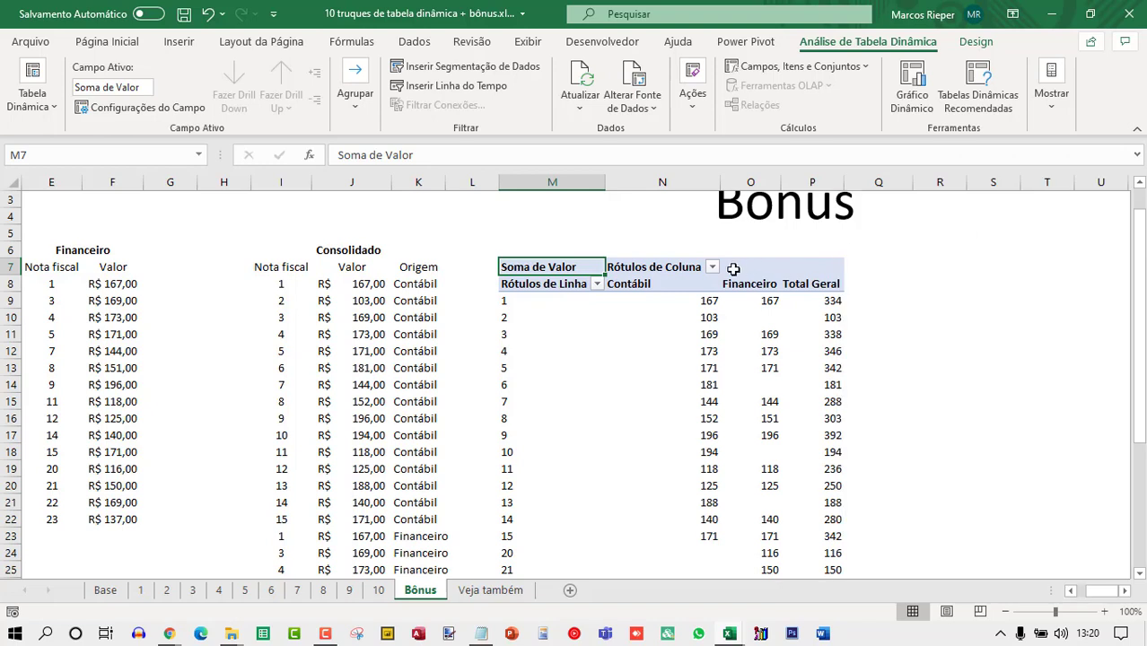
Examine the pivot's Contábil and Financeiro values row by row to spot mismatching invoices.
left_click(570, 289)
left_click(651, 301)
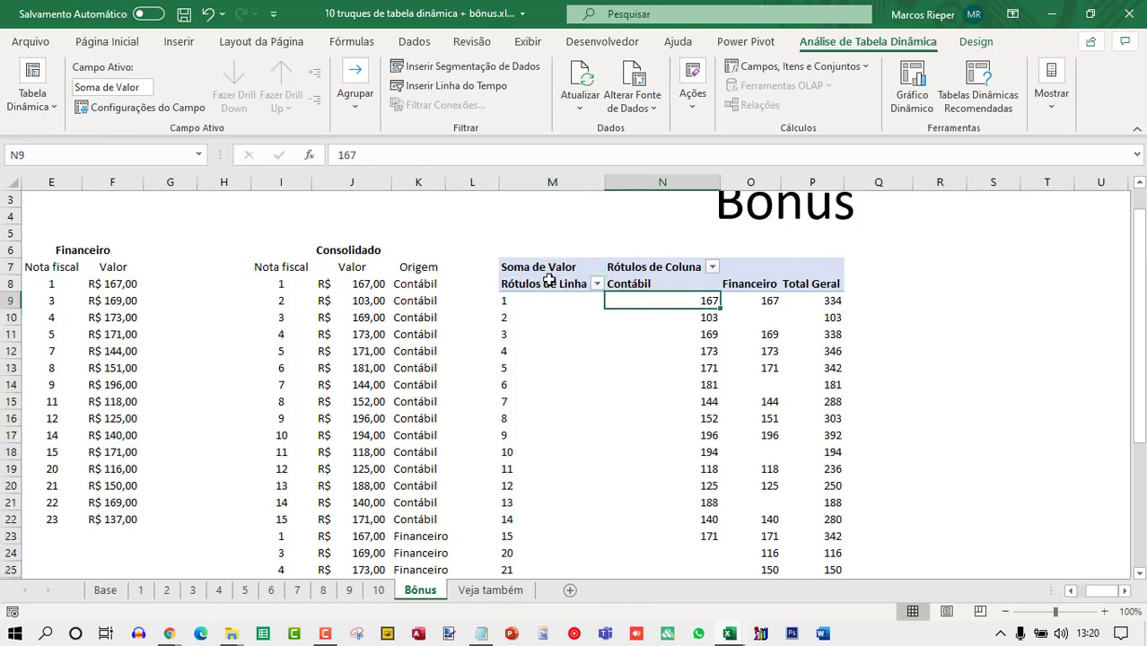
left_click(750, 318)
scroll(763, 393, "down", 5)
scroll(761, 390, "up", 5)
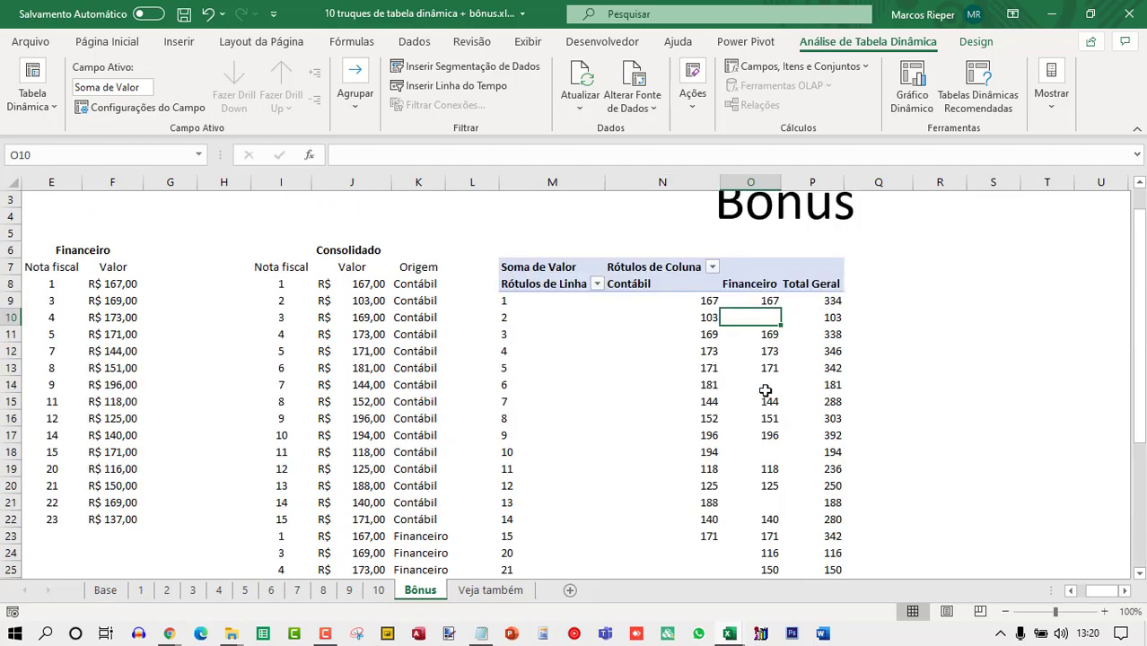
scroll(763, 386, "down", 5)
left_click(522, 323)
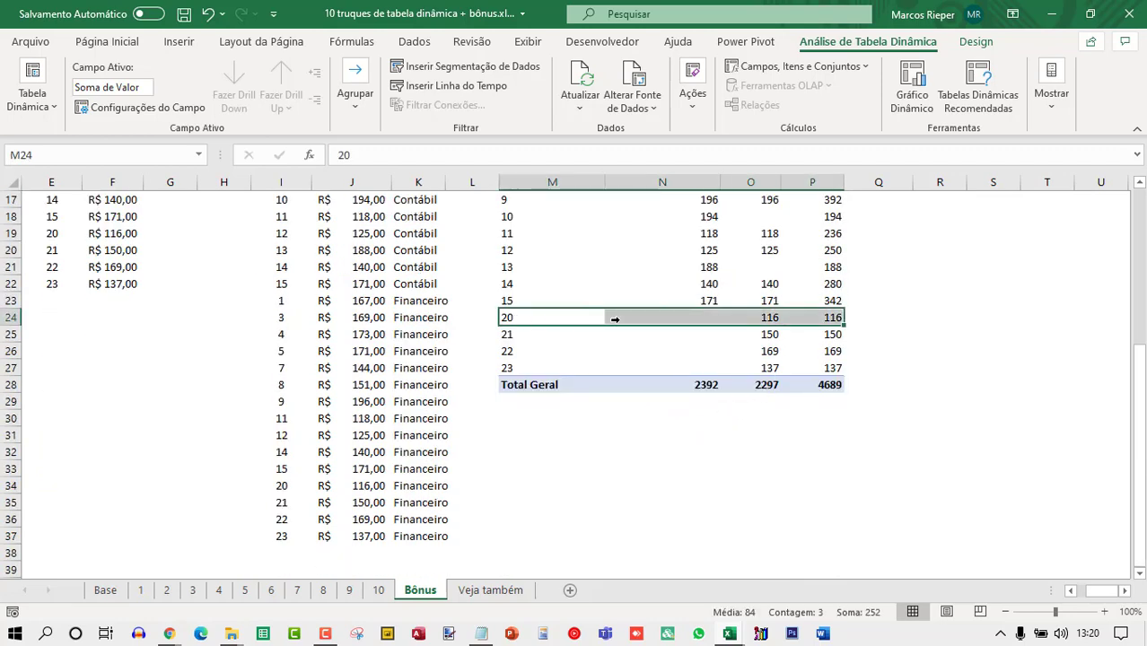
scroll(726, 377, "up", 5)
scroll(709, 350, "down", 2)
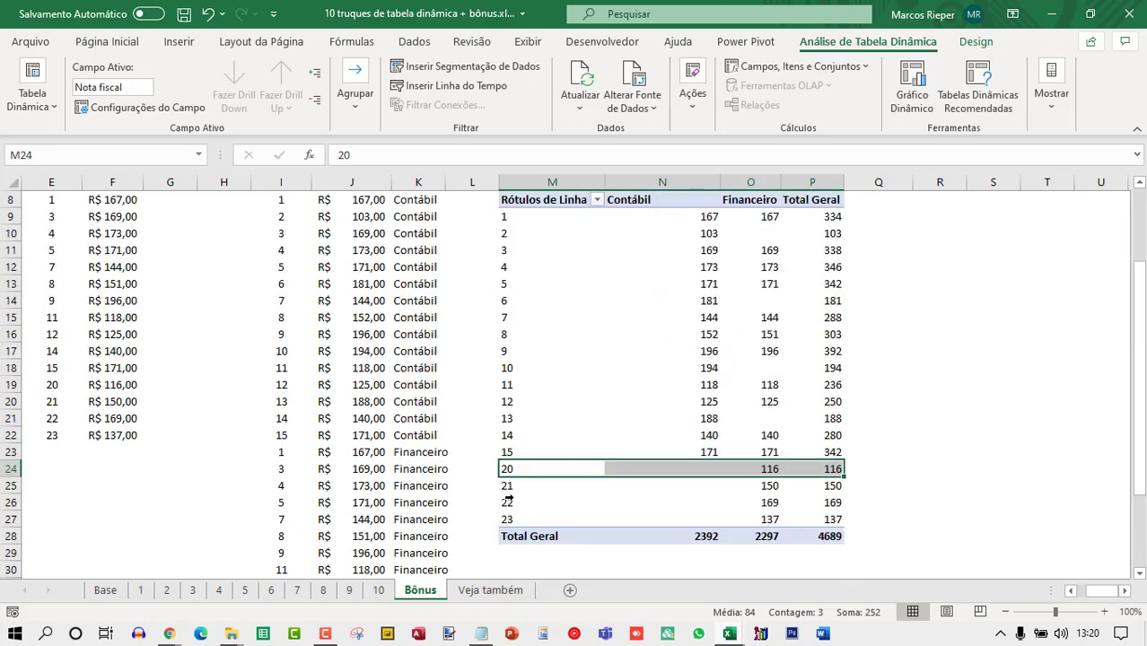
left_click_drag(758, 368, 519, 368)
scroll(736, 359, "up", 3)
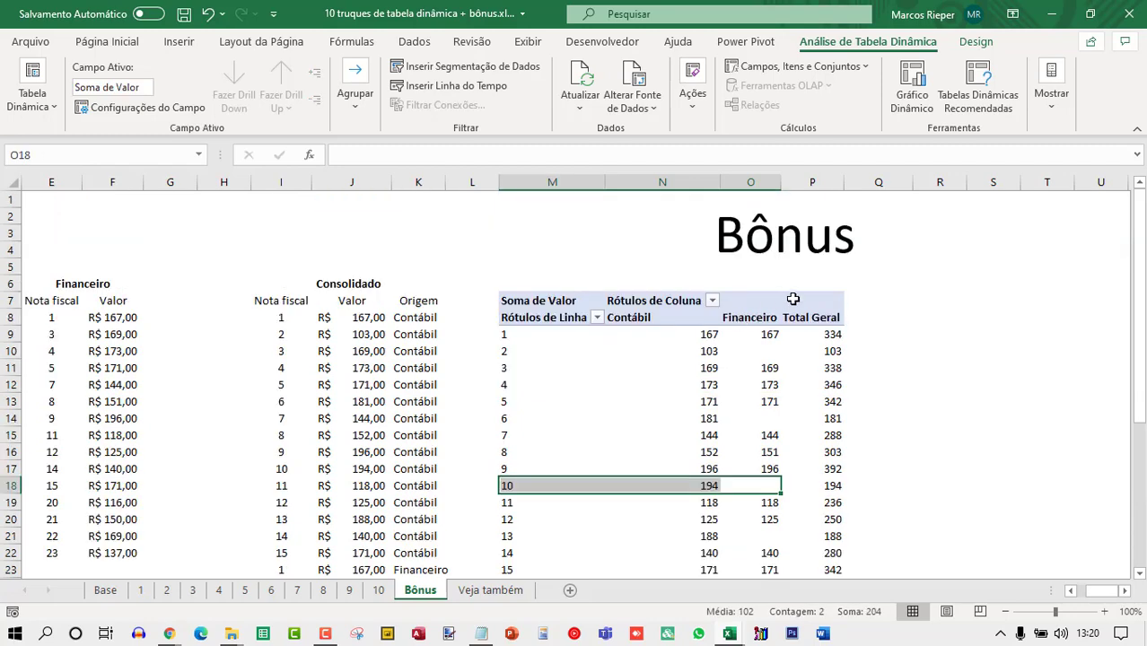
Turn off the grand totals for both rows and columns in the pivot table options.
right_click(715, 367)
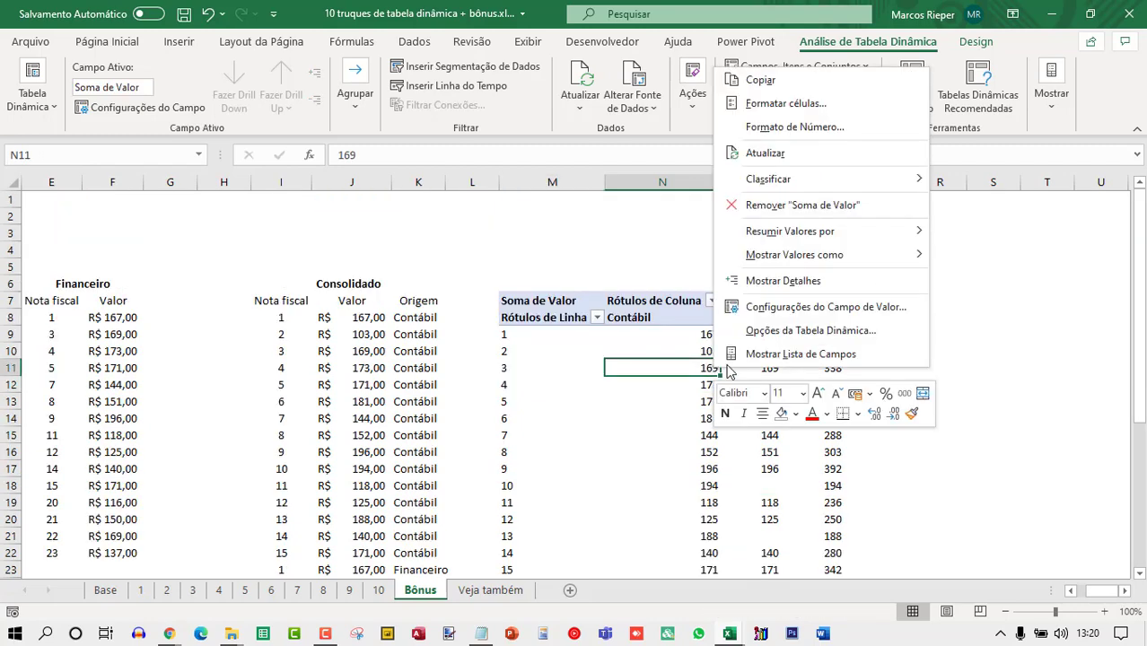
left_click(783, 331)
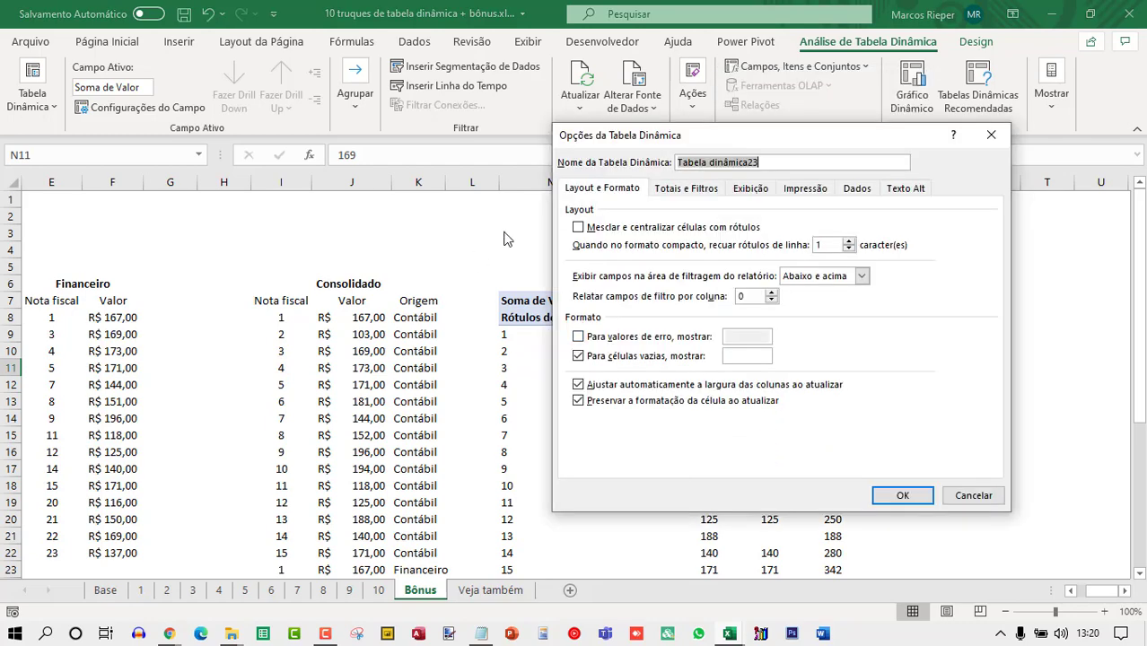
left_click(680, 190)
left_click(592, 230)
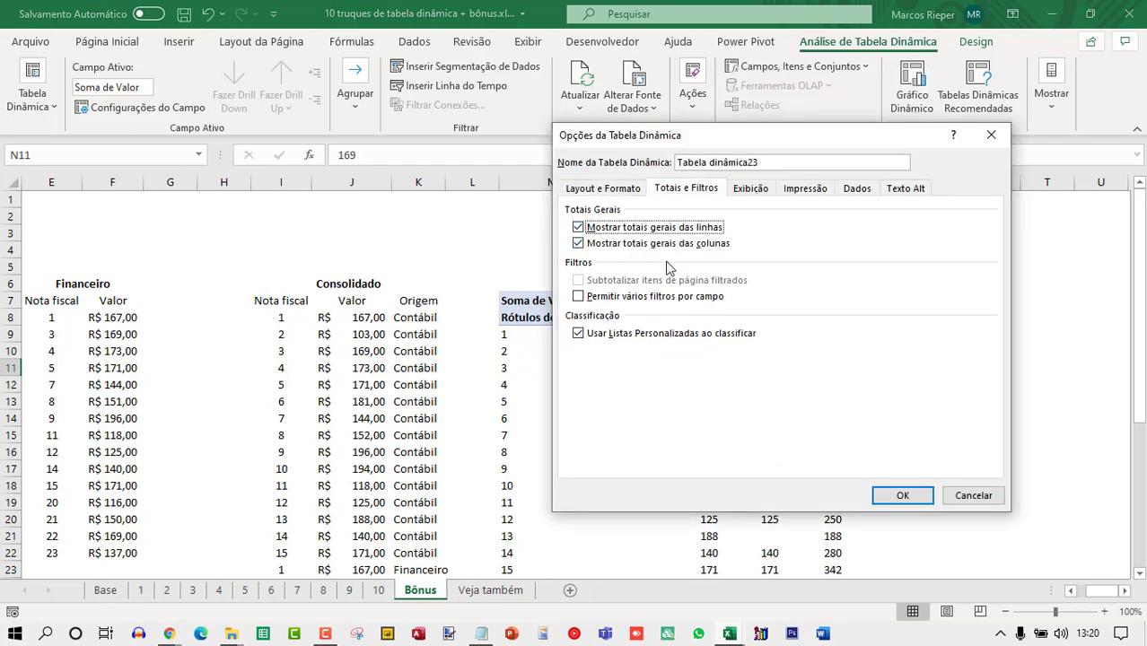
left_click(900, 493)
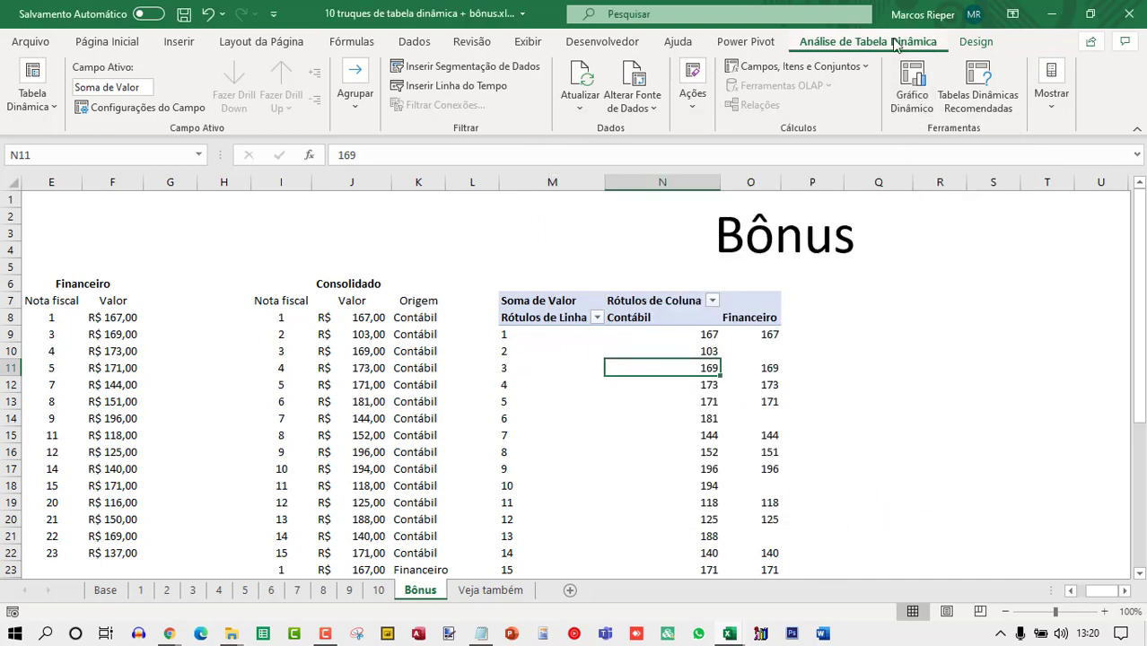
left_click(976, 42)
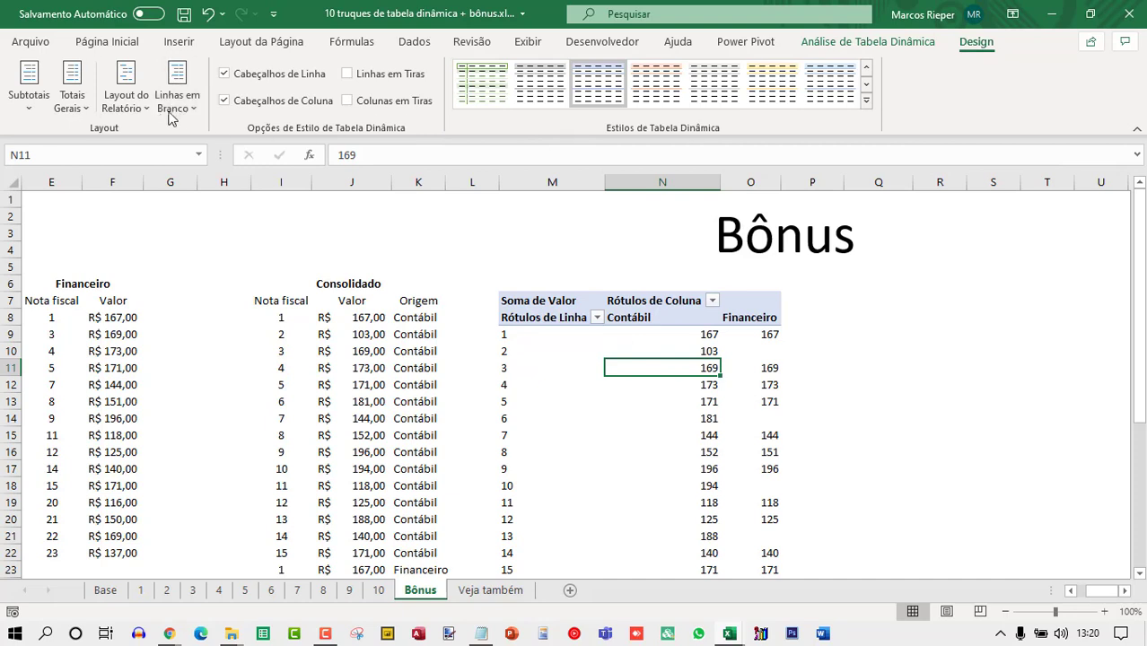
left_click(72, 98)
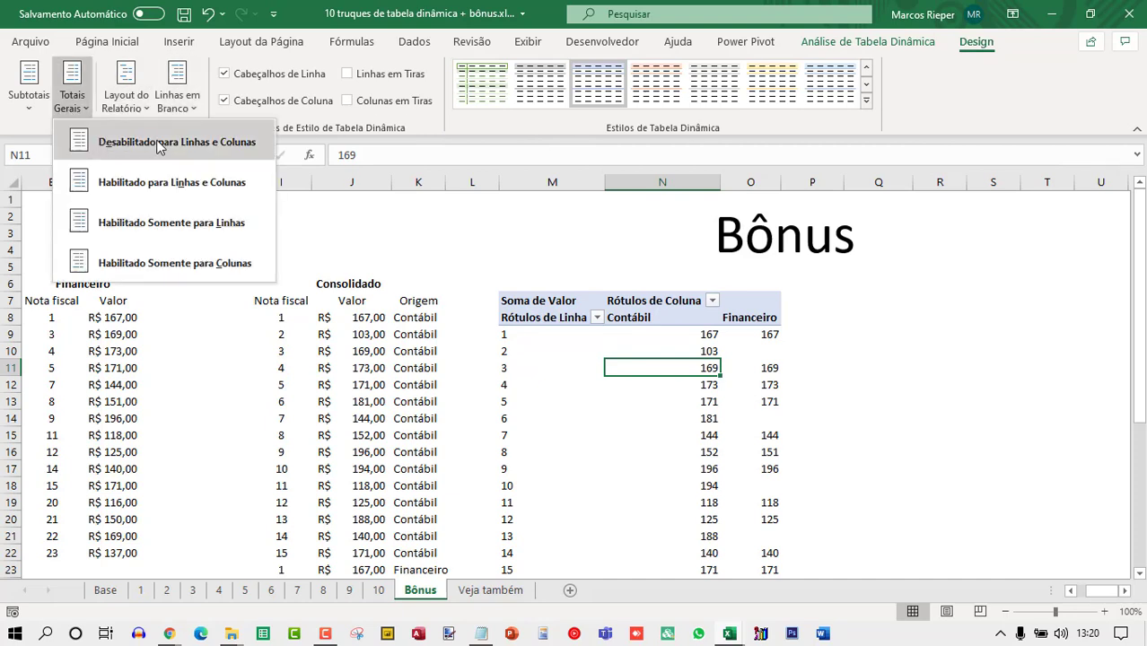
left_click(815, 329)
Enter the formula =N9-O9 in P9 to subtract the Financeiro value from the Contábil value.
left_click_drag(805, 330, 807, 319)
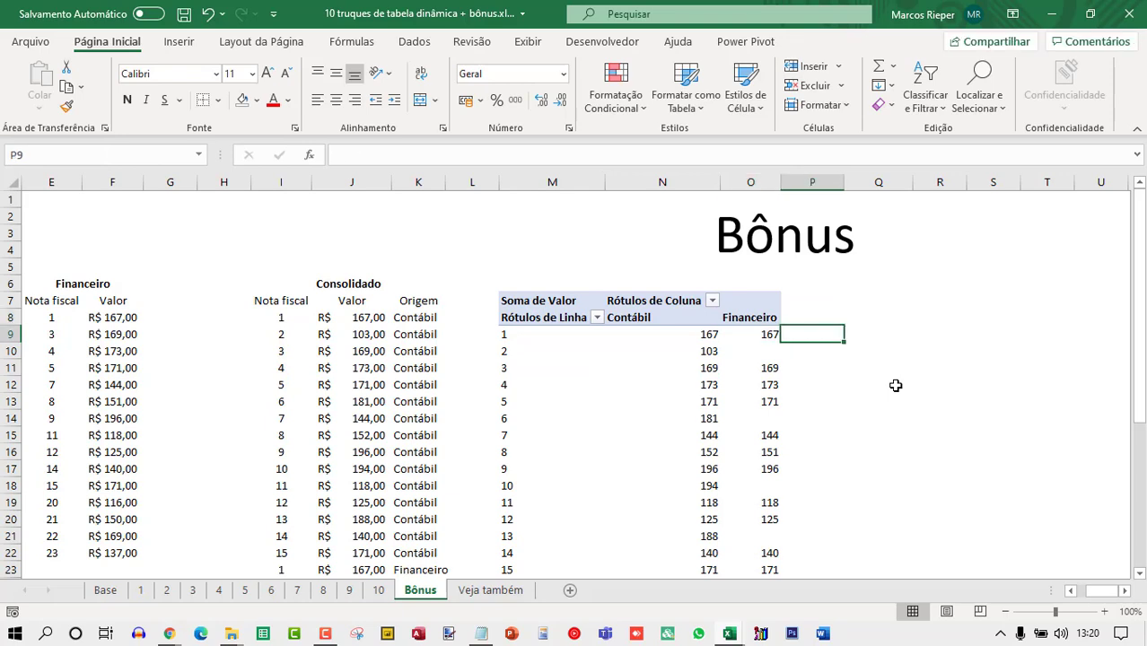
type("=")
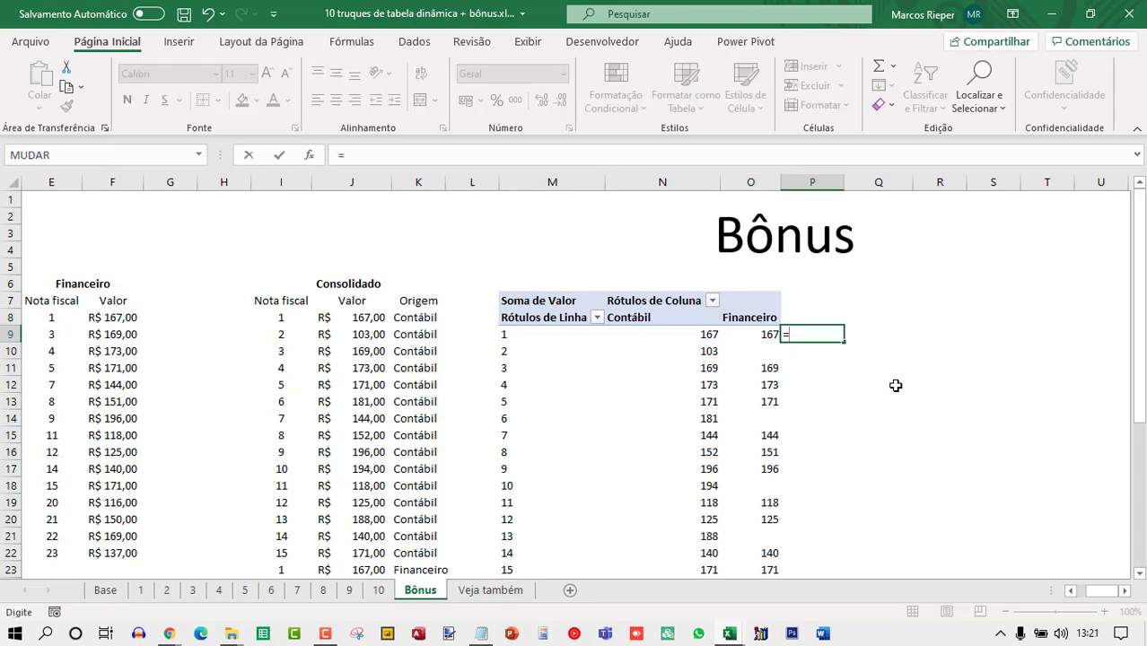
type("n9-o9")
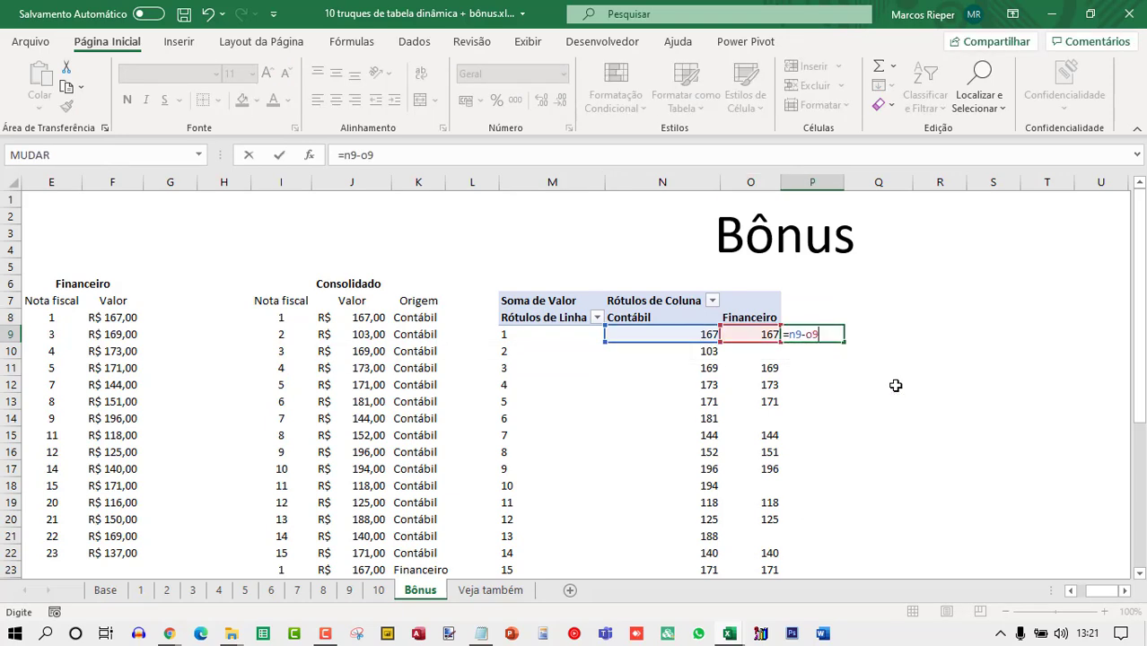
key("Return")
key("Up")
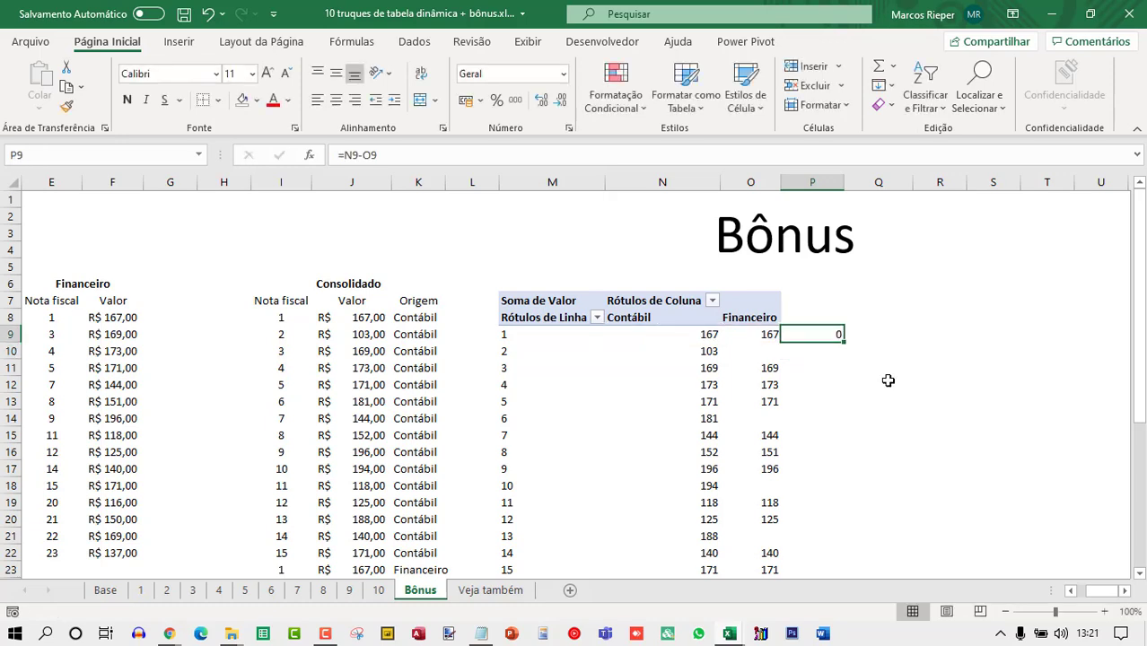
Copy the difference formula down column P for every pivot row and apply the thousands separator format.
key("ctrl+c")
key("Left")
key("ctrl+Down")
key("Right")
key("Left")
key("Left")
key("Left")
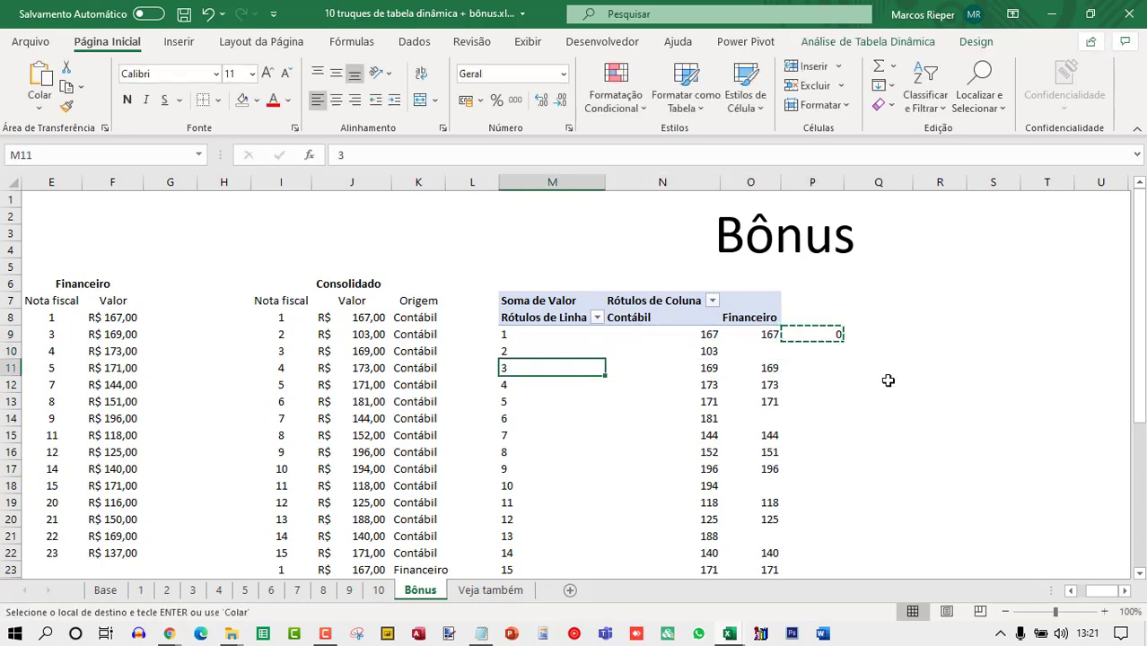
key("ctrl+Down")
key("Right")
key("Right")
key("Right")
key("Right")
key("Left")
key("ctrl+shift+Up")
key("ctrl+v")
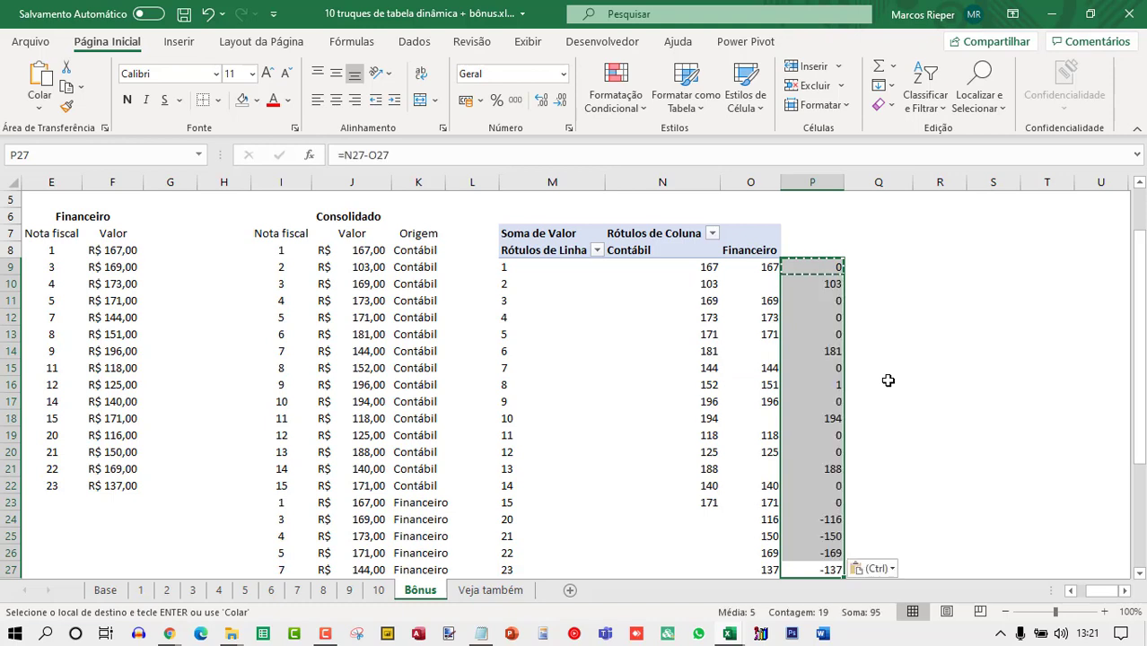
key("Escape")
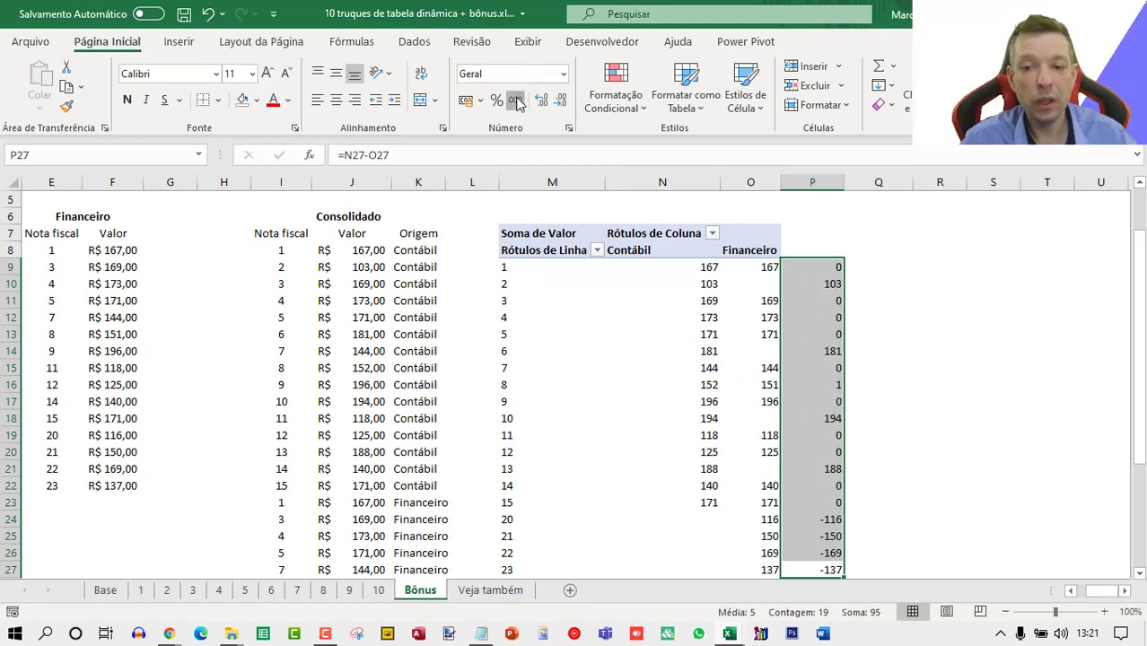
left_click(514, 99)
Review the pivot rows whose difference in column P is not zero.
left_click_drag(811, 278, 527, 280)
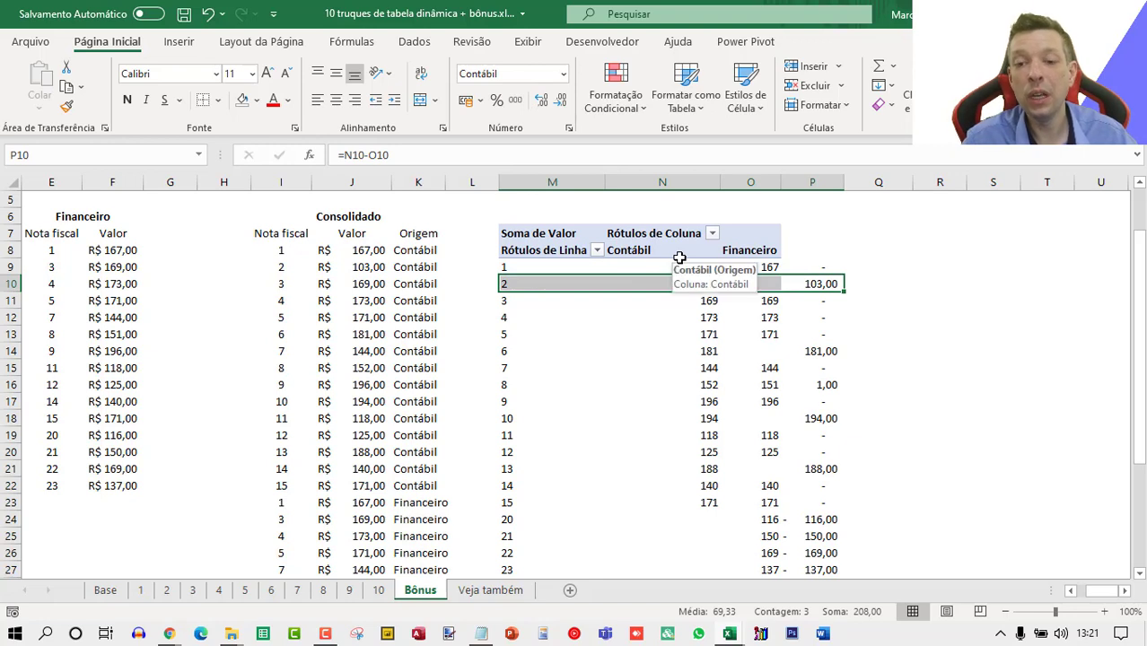
key("Down")
key("Down")
key("Down")
key("Down")
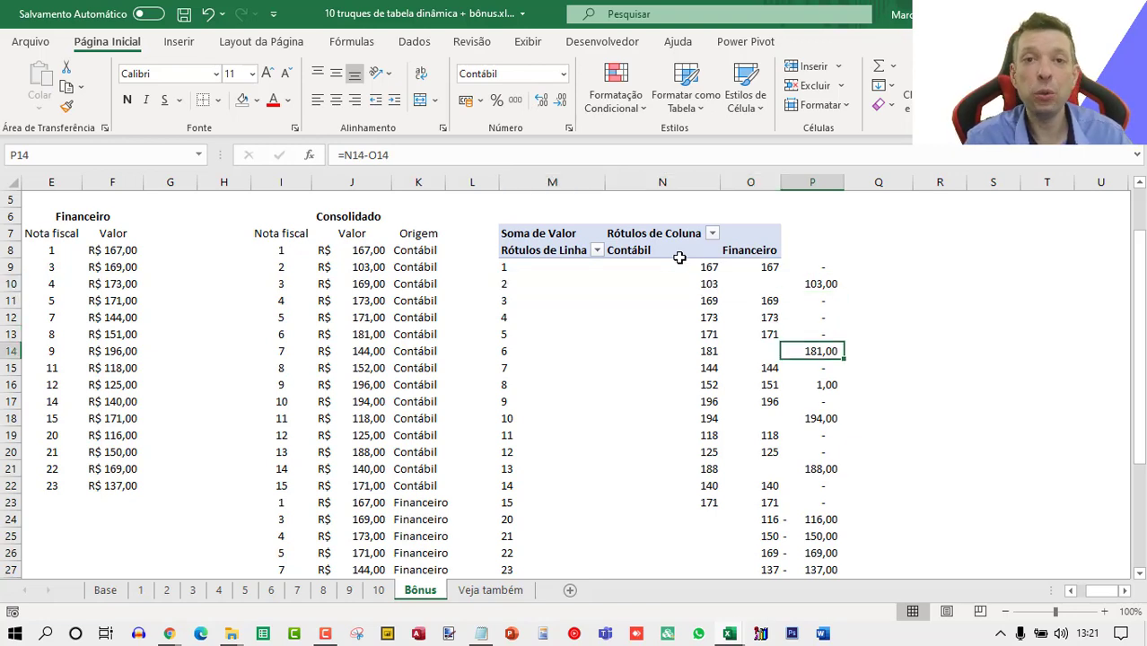
key("Down")
key("Down")
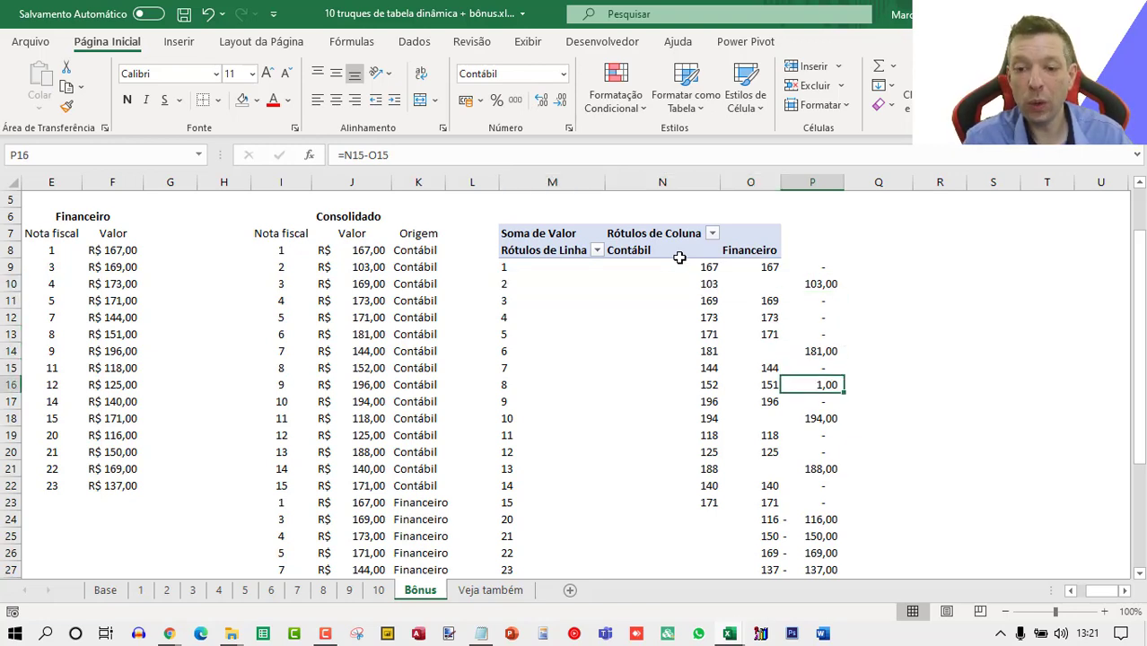
key("Left")
key("shift+Left")
key("shift+Left")
key("shift+Left")
key("shift+Right")
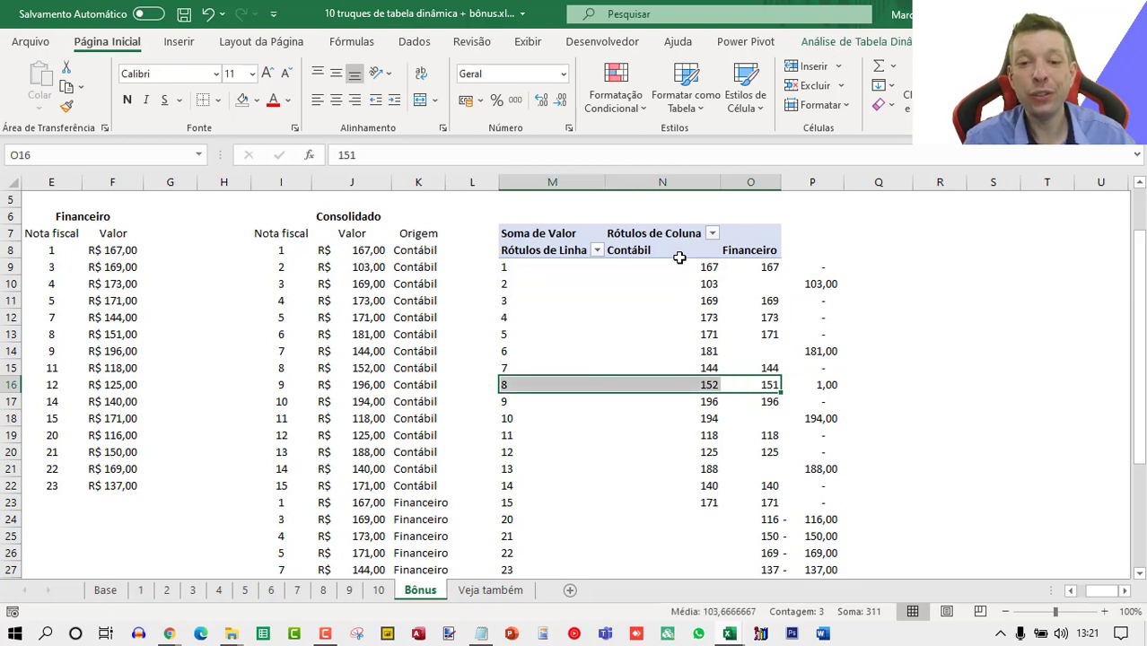
scroll(674, 247, "up", 2)
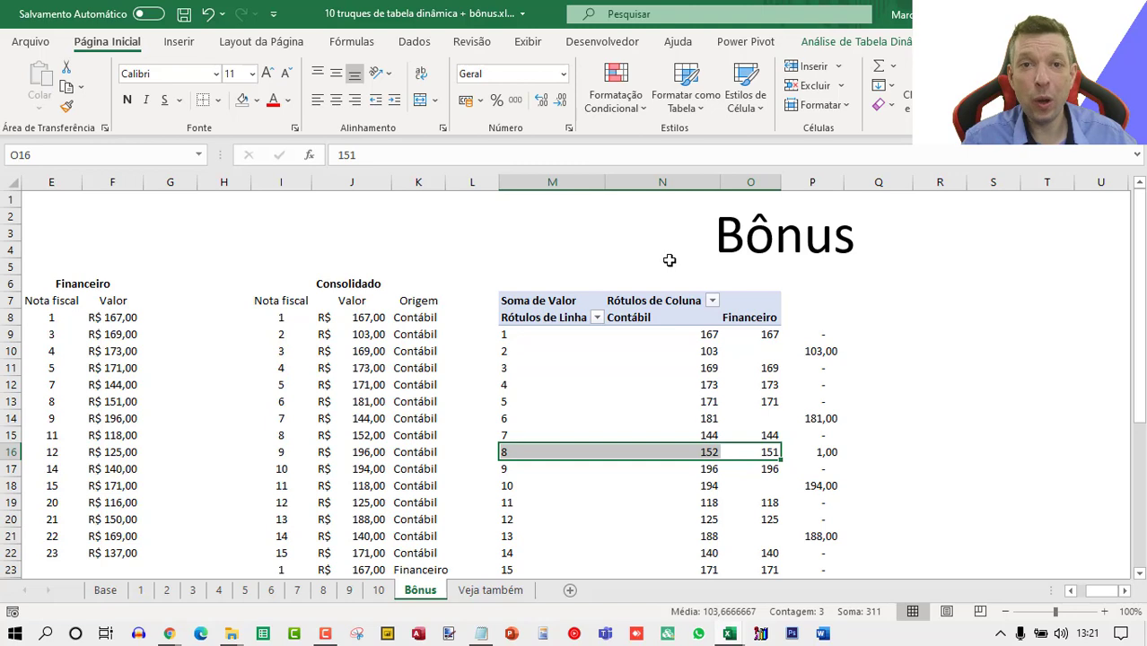
Open the YouTube link on the Veja também sheet and return to the workbook.
left_click(489, 591)
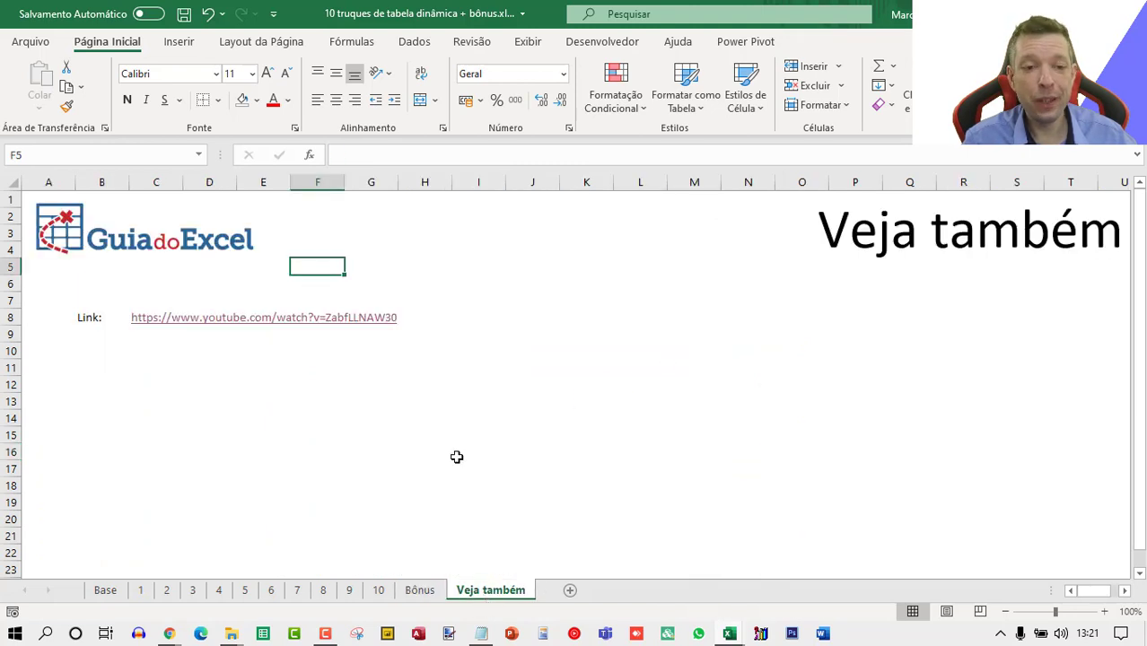
left_click(146, 320)
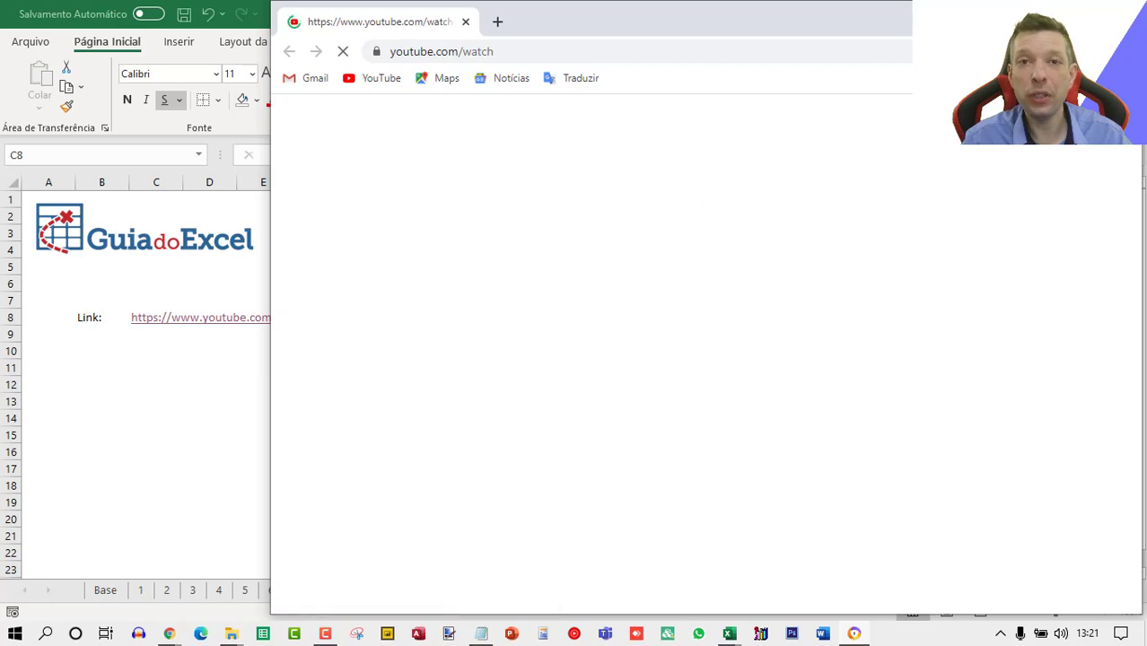
left_click(174, 407)
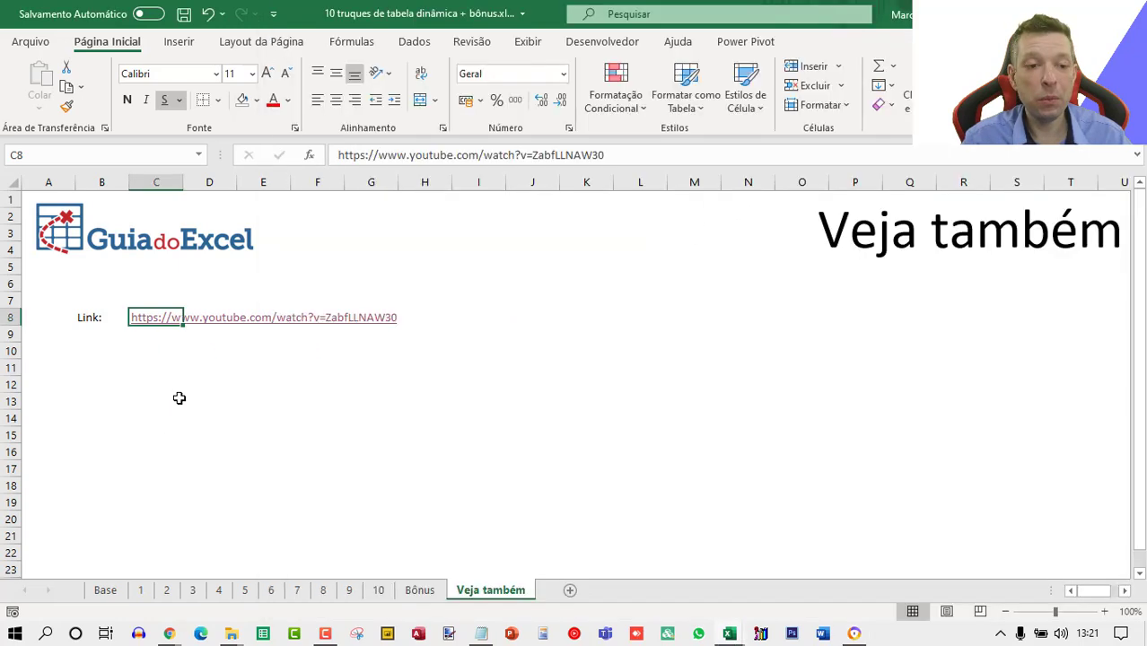
Drill down into the 4-5 commission value of the pivot on sheet 10 to list its detail records.
left_click(379, 592)
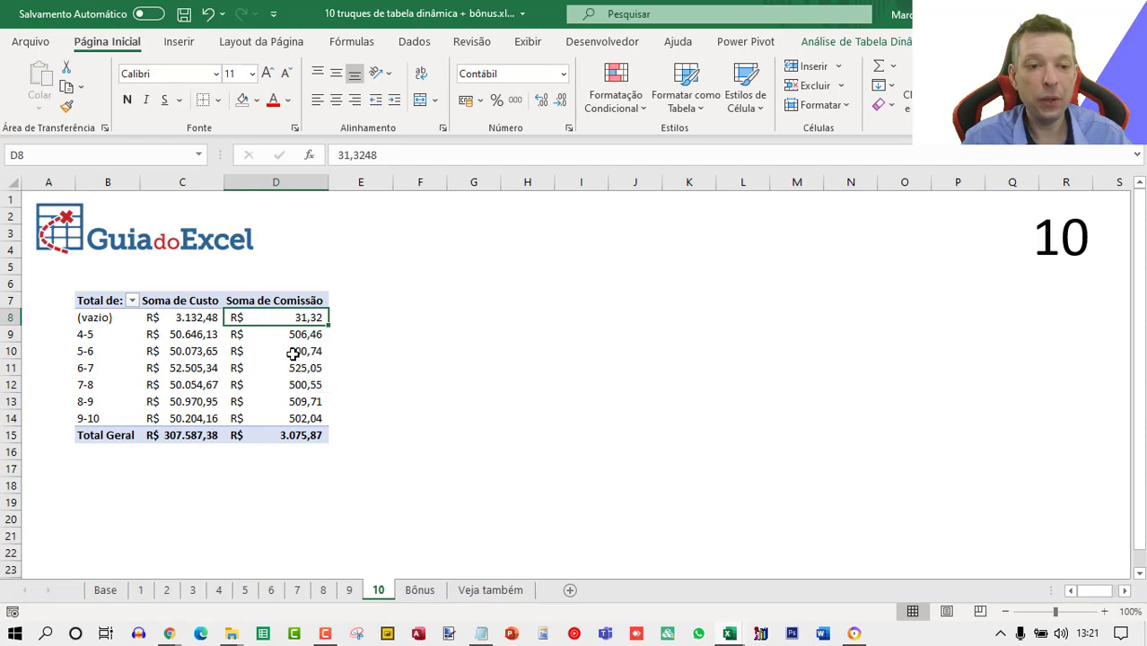
left_click(275, 336)
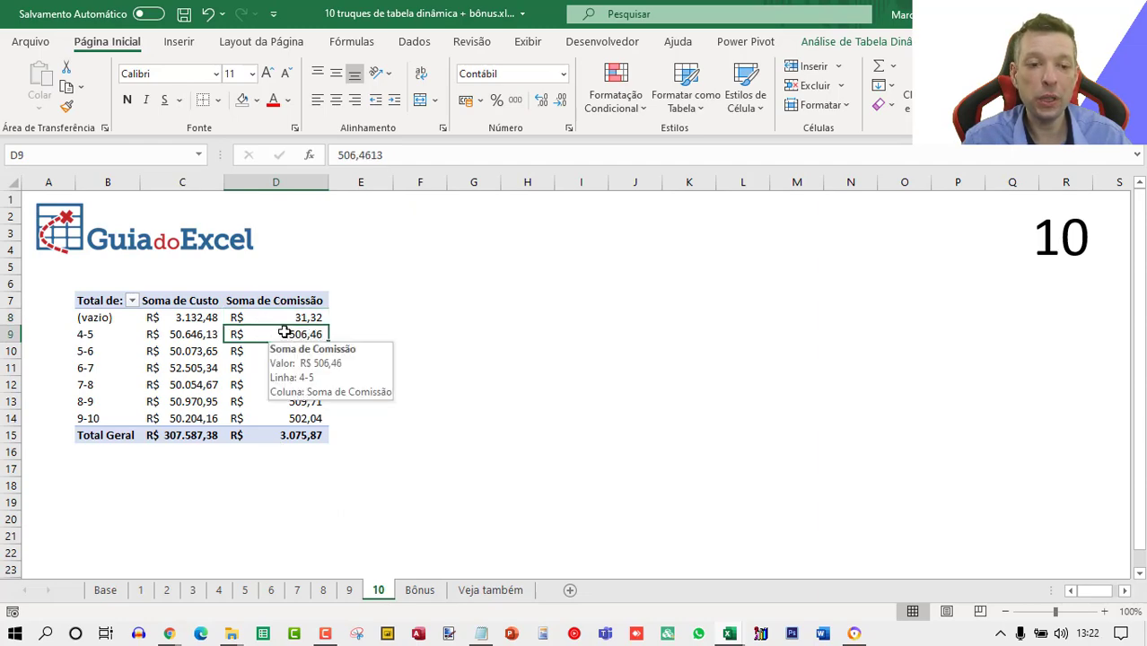
double_click(284, 333)
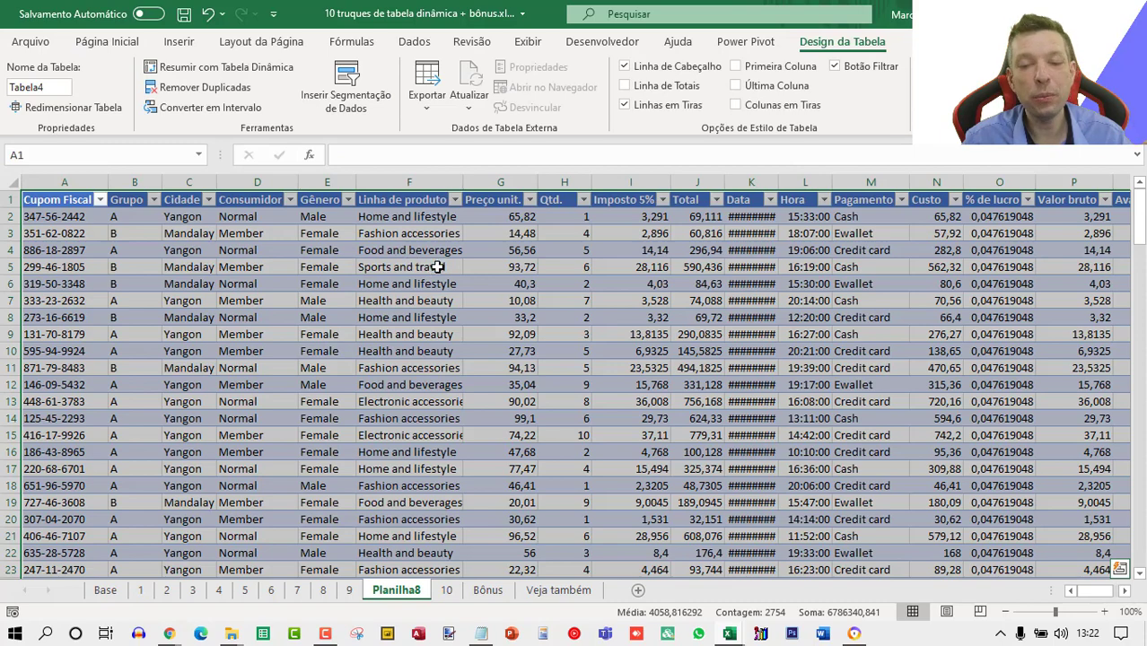
Browse sheets 8, 9, 10 and the drill-down detail sheet Planilha8.
left_click(325, 590)
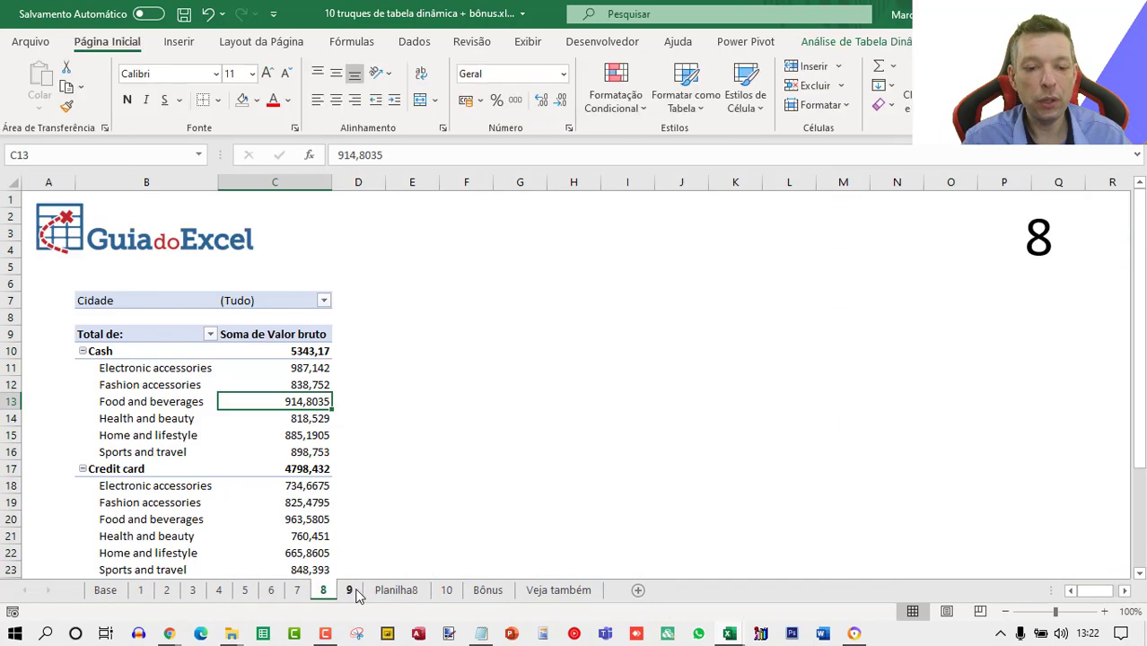
left_click(350, 590)
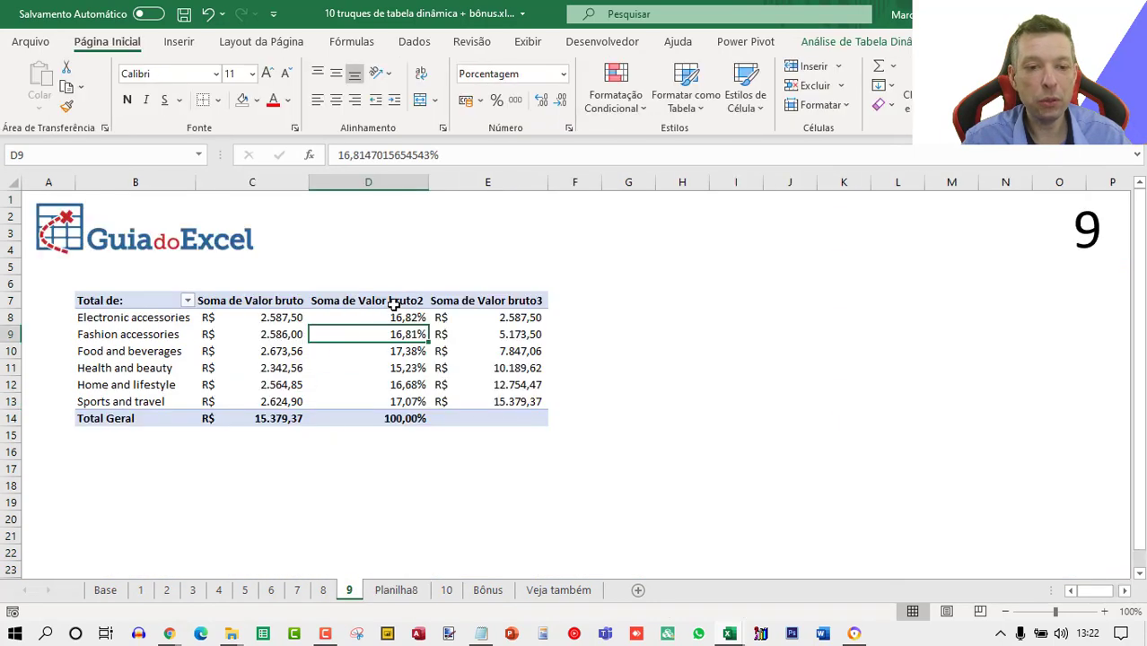
left_click(447, 590)
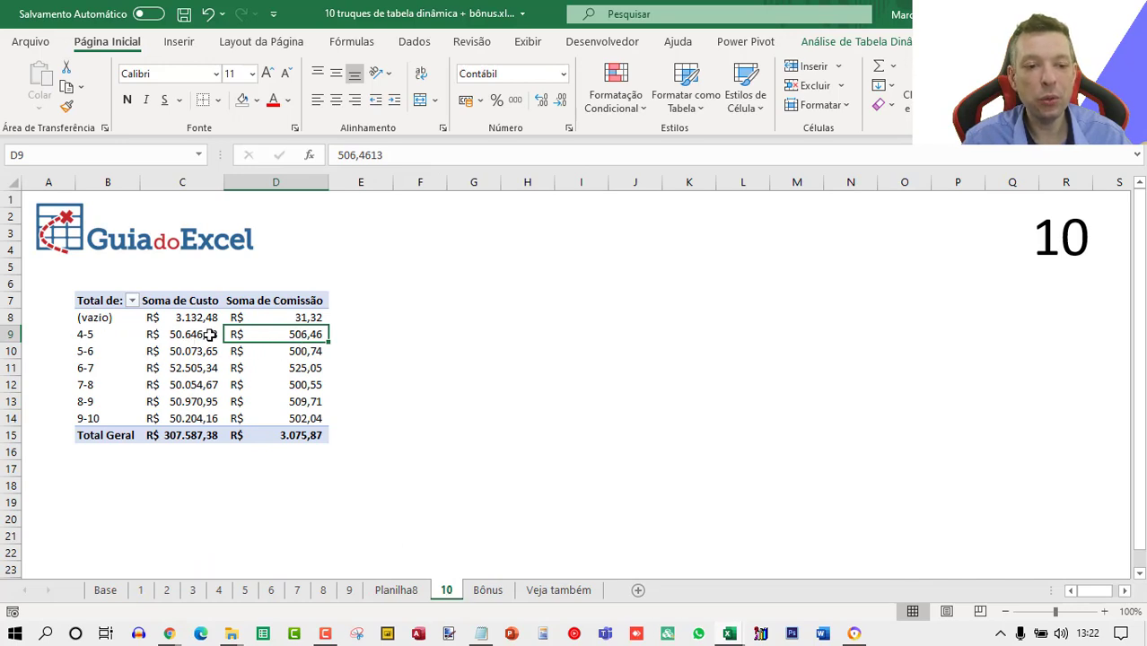
mouse_move(196, 339)
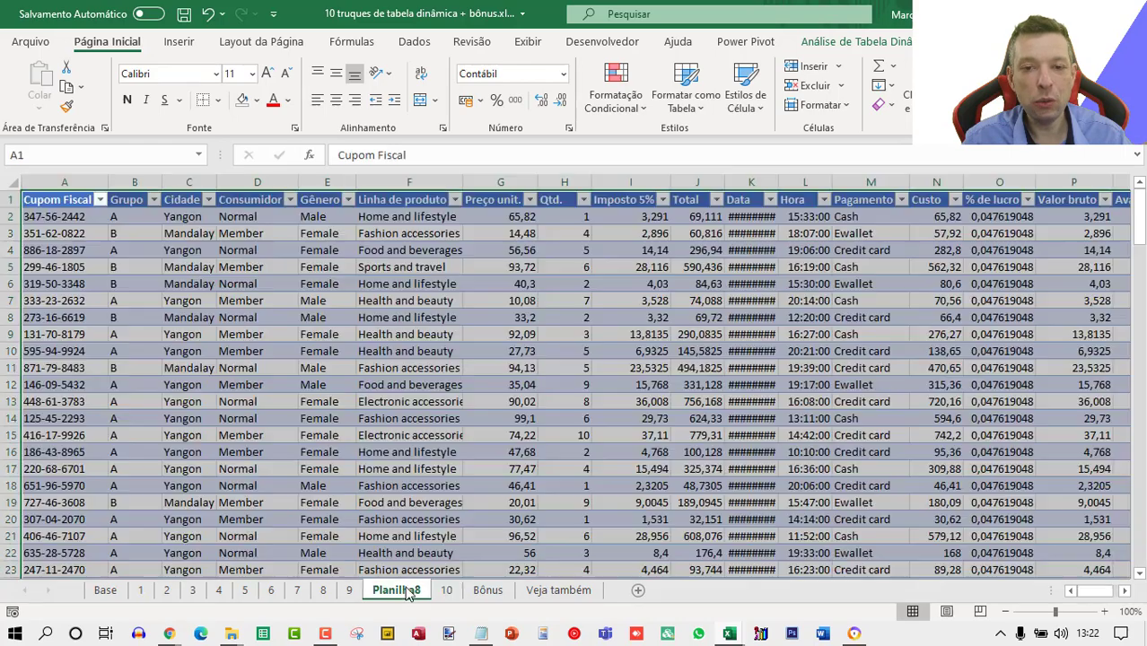
left_click(396, 590)
left_click(779, 248)
key("ctrl+Up")
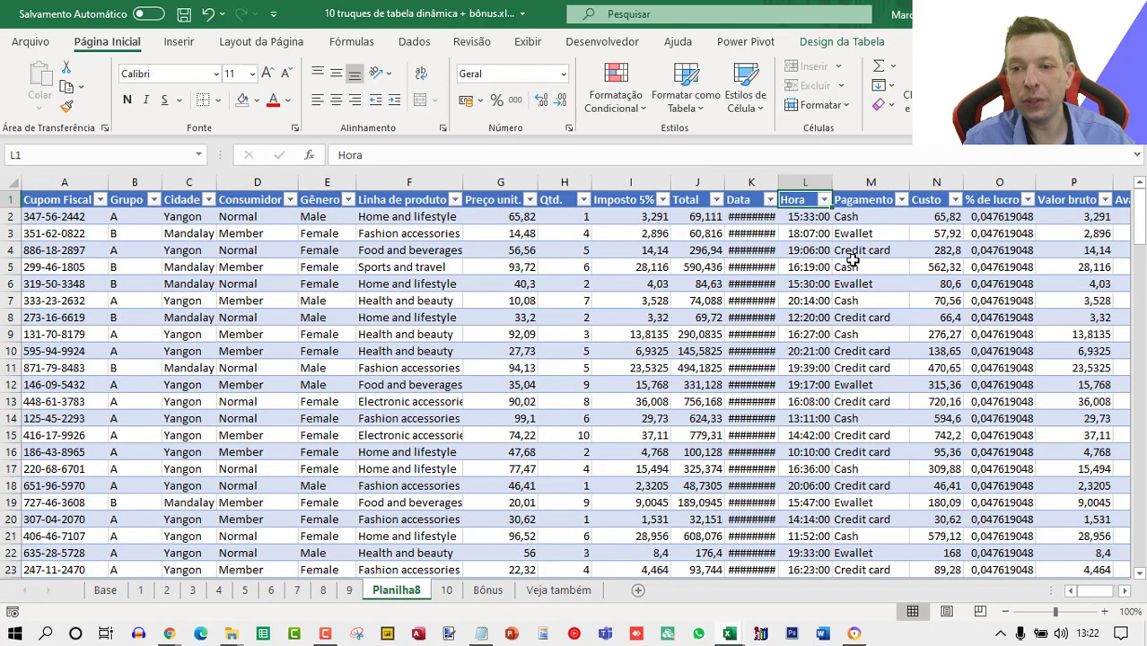
Autofit all column widths on the drill-down detail sheet Planilha8.
key("ctrl+Right")
key("Right")
key("Right")
key("Right")
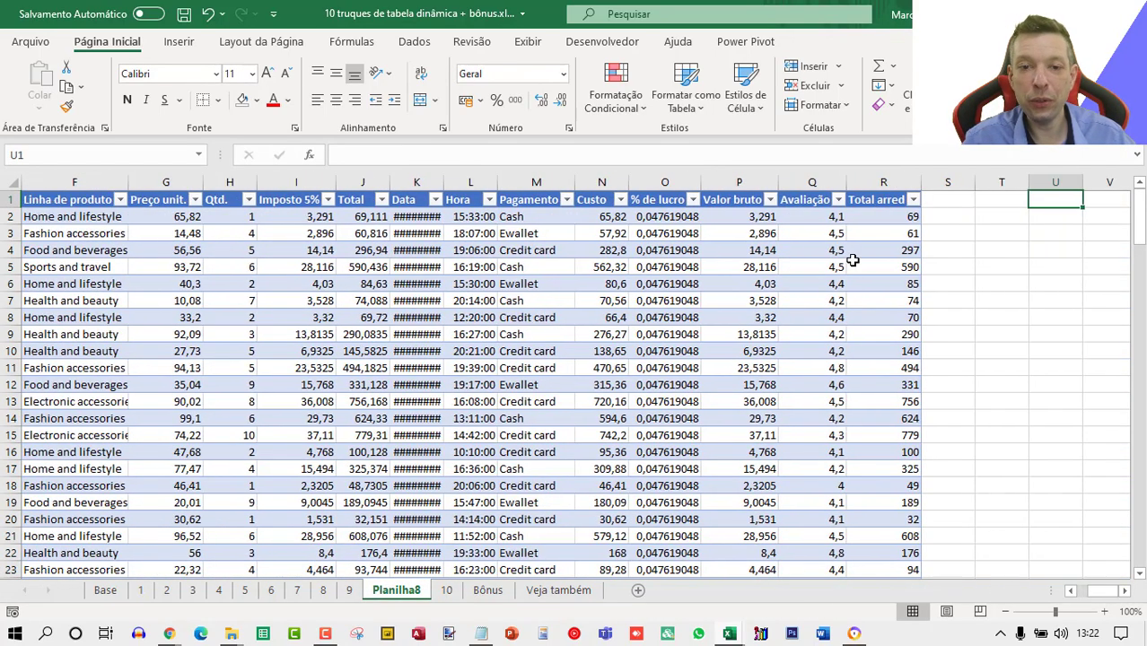
left_click(601, 182)
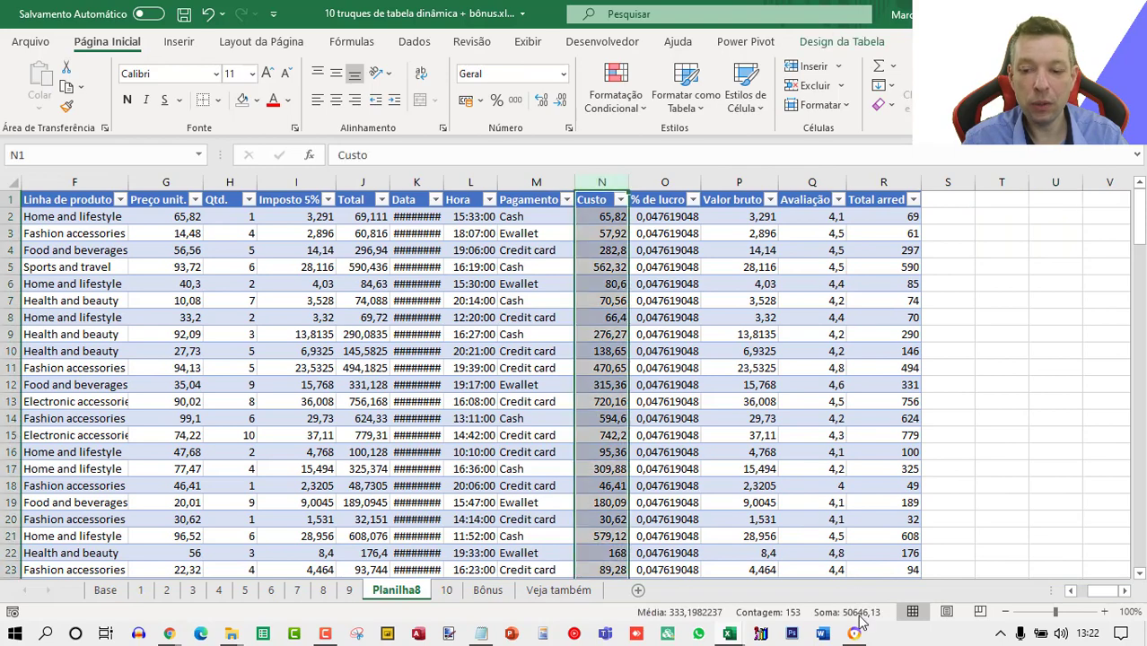
left_click(9, 182)
double_click(121, 182)
left_click(577, 280)
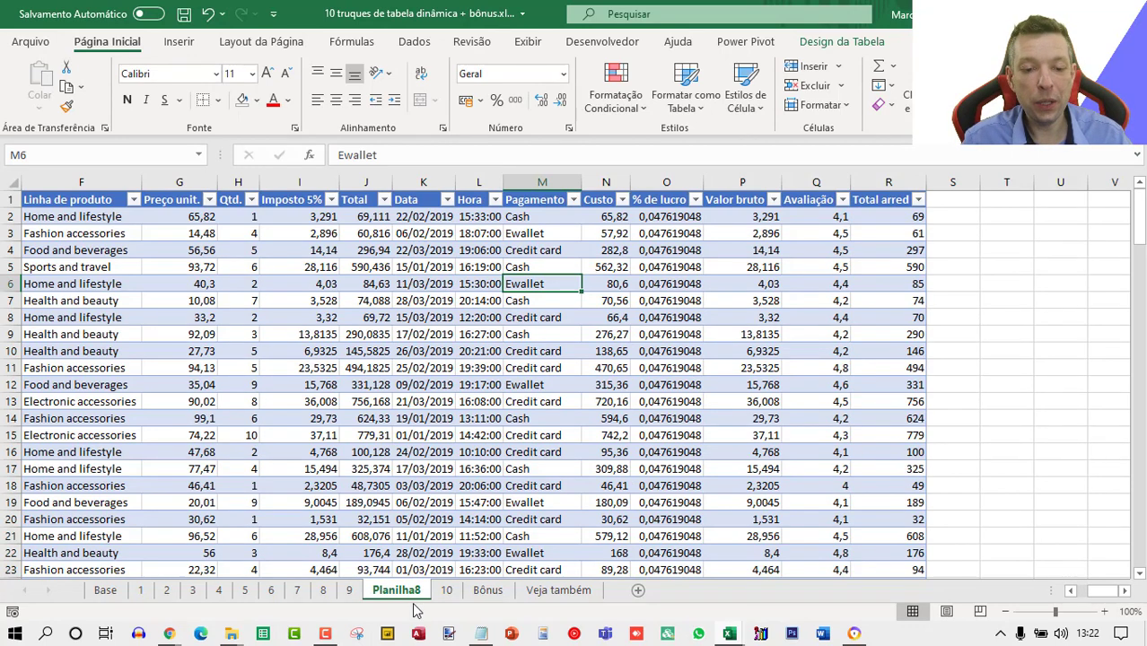
Drill down into the 6-7 commission value of the pivot on sheet 10 to list its detail records.
left_click(446, 589)
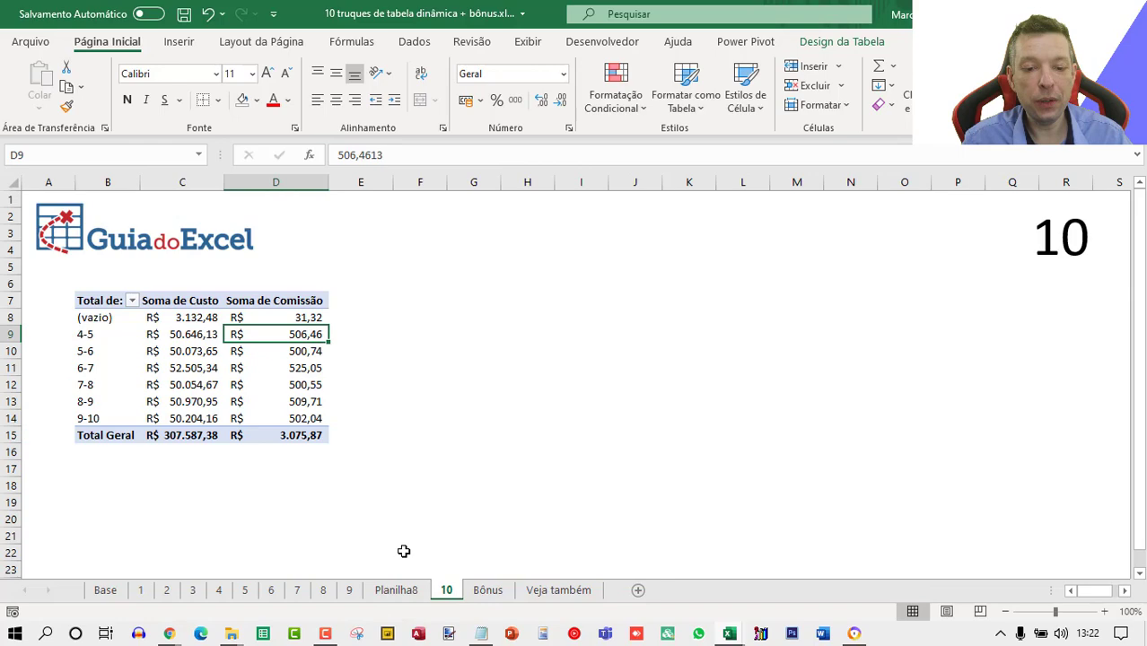
double_click(281, 363)
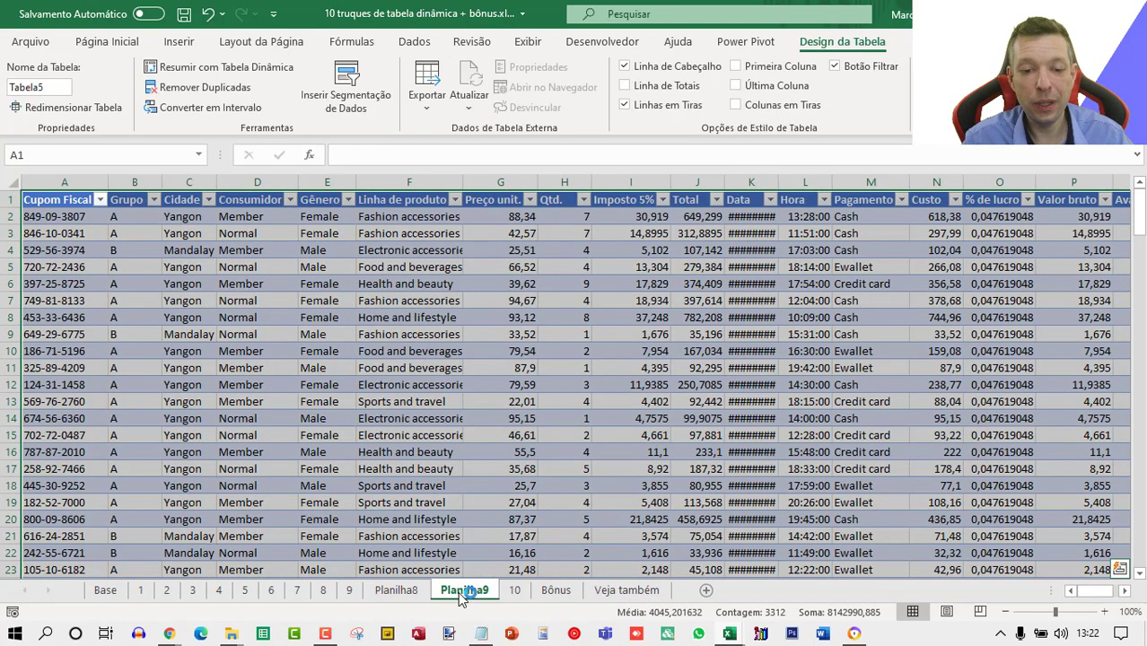
Delete the drill-down detail sheets Planilha9 and Planilha8, confirming each deletion.
right_click(458, 590)
left_click(485, 387)
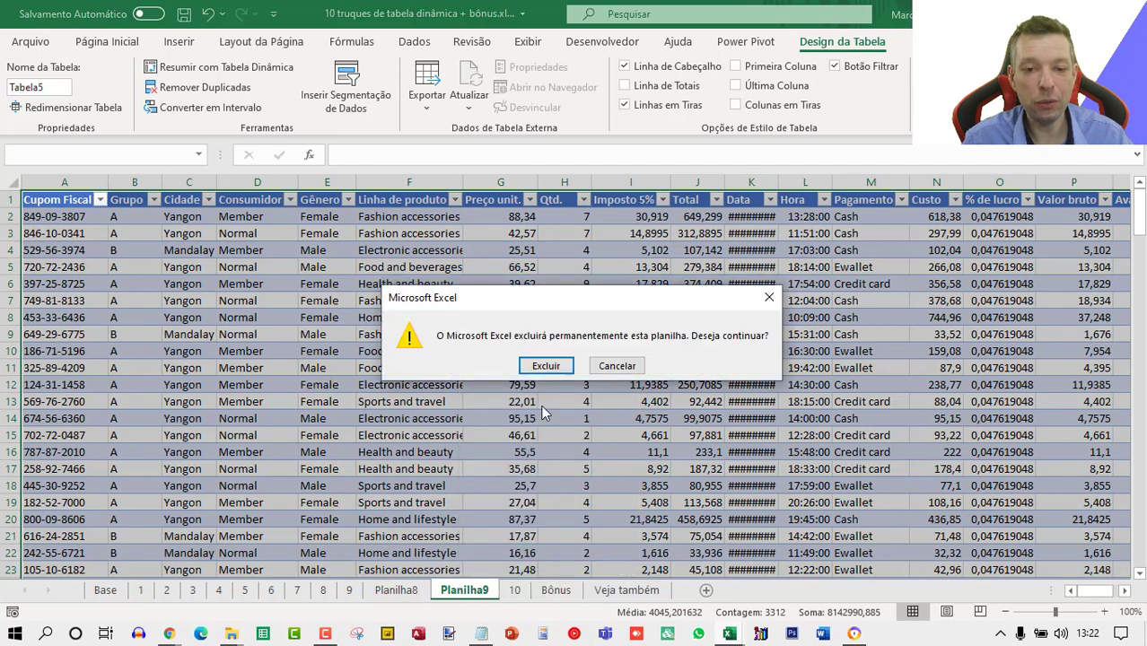
left_click(546, 366)
left_click(409, 589)
right_click(413, 588)
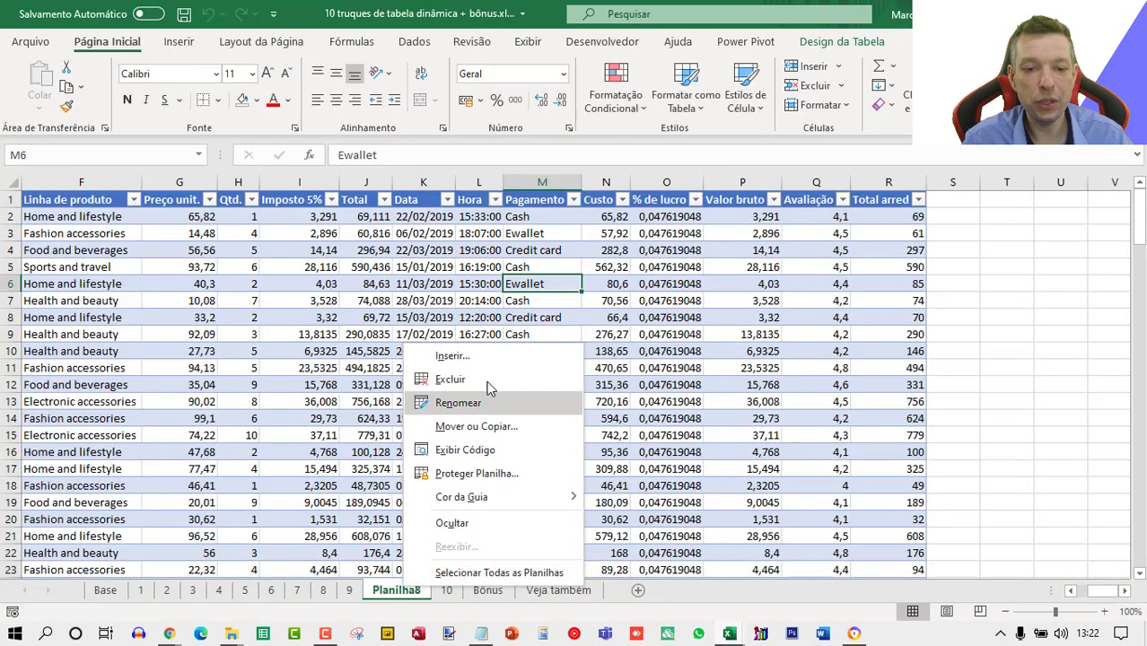
left_click(486, 381)
left_click(543, 368)
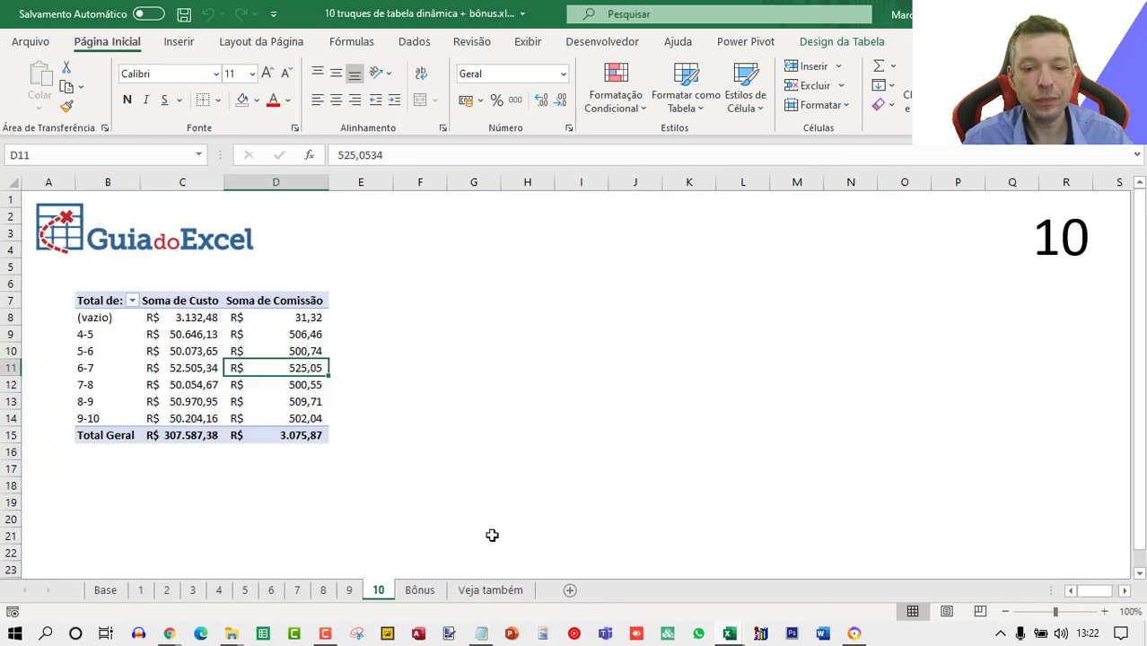
Open the Veja também sheet, switch to the browser showing the linked YouTube video and maximize its window.
left_click(489, 590)
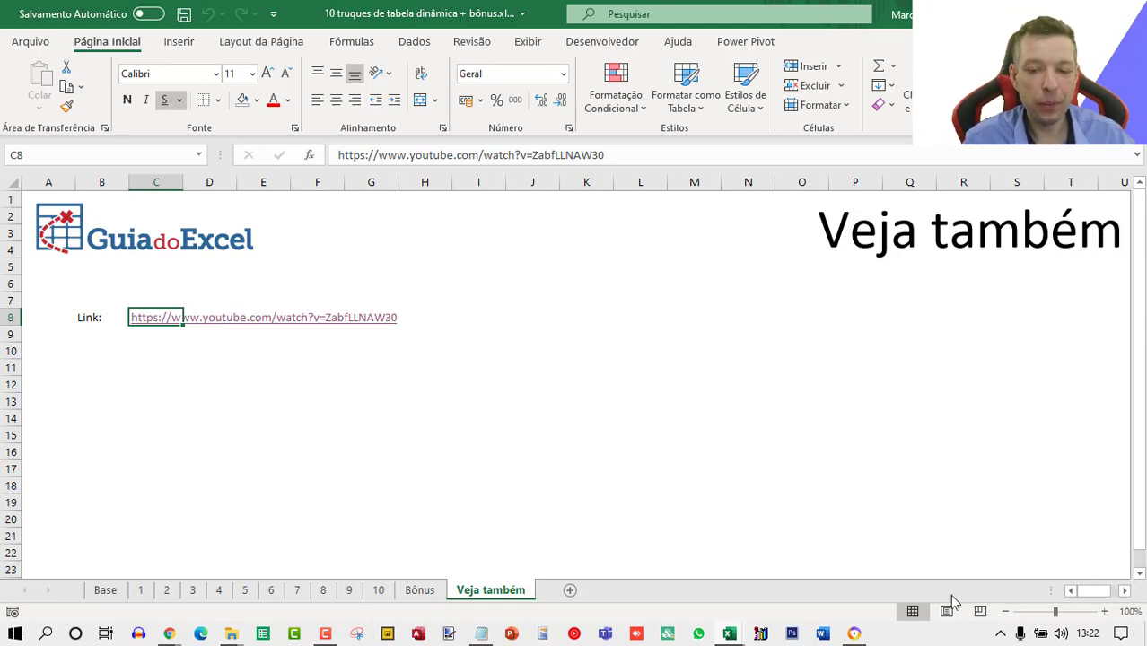
left_click(173, 634)
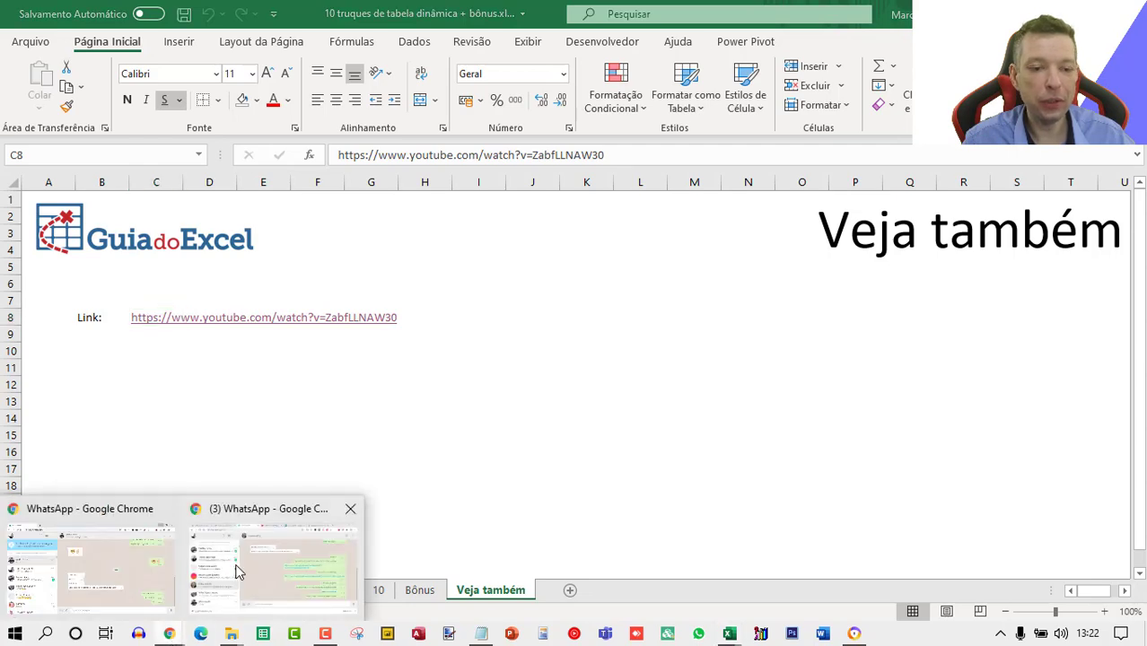
left_click(855, 635)
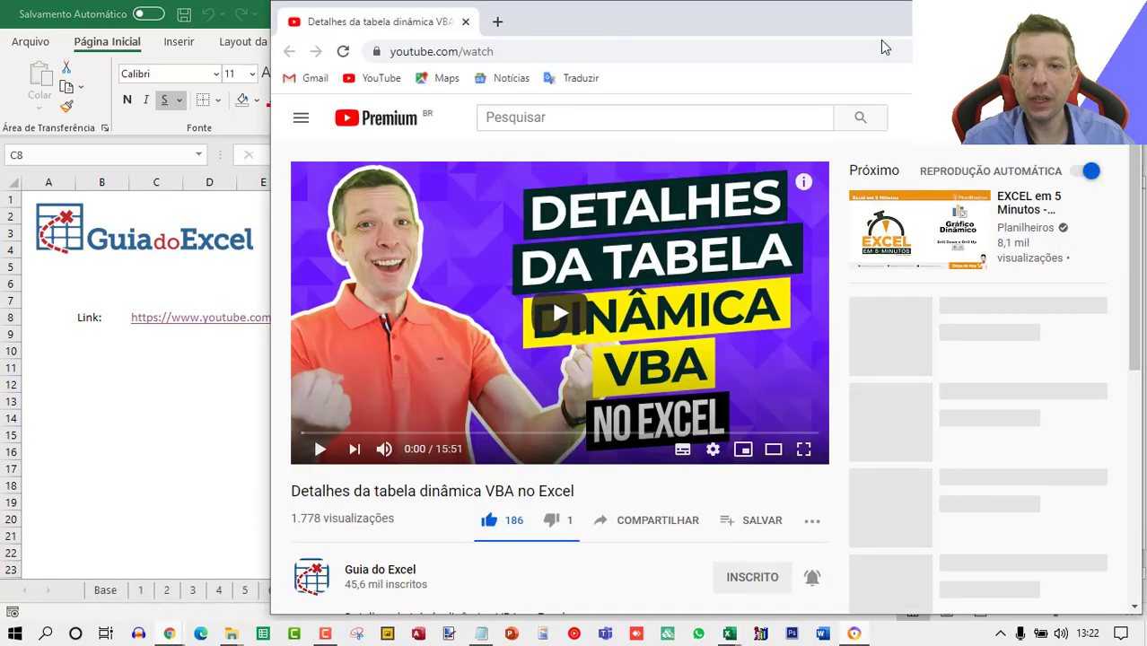
double_click(857, 22)
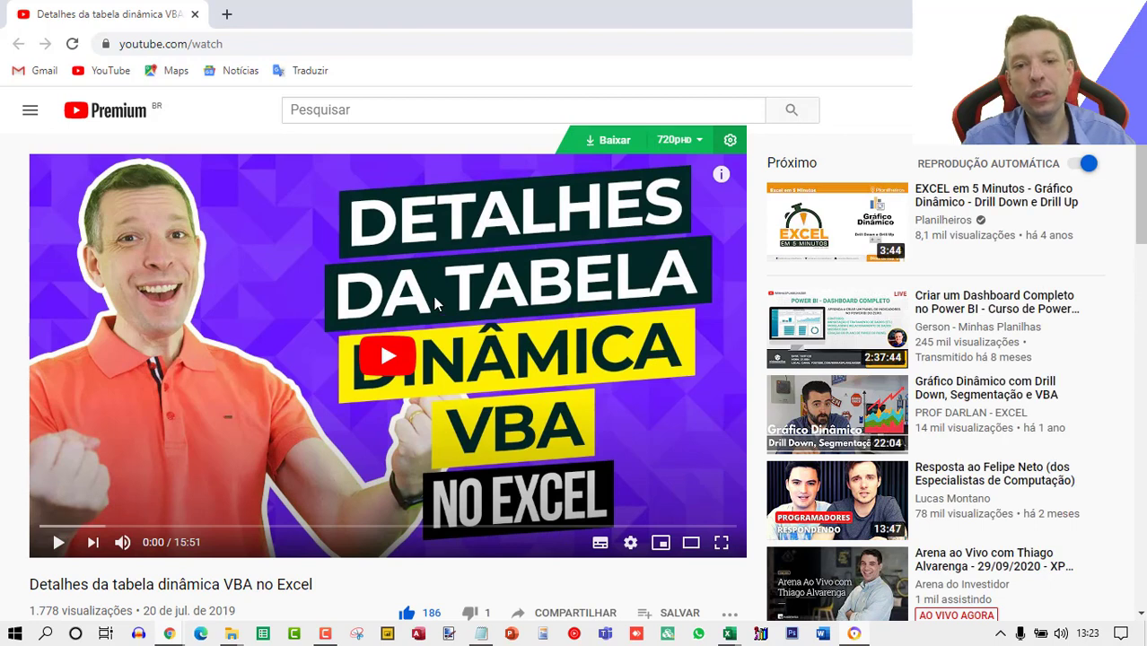